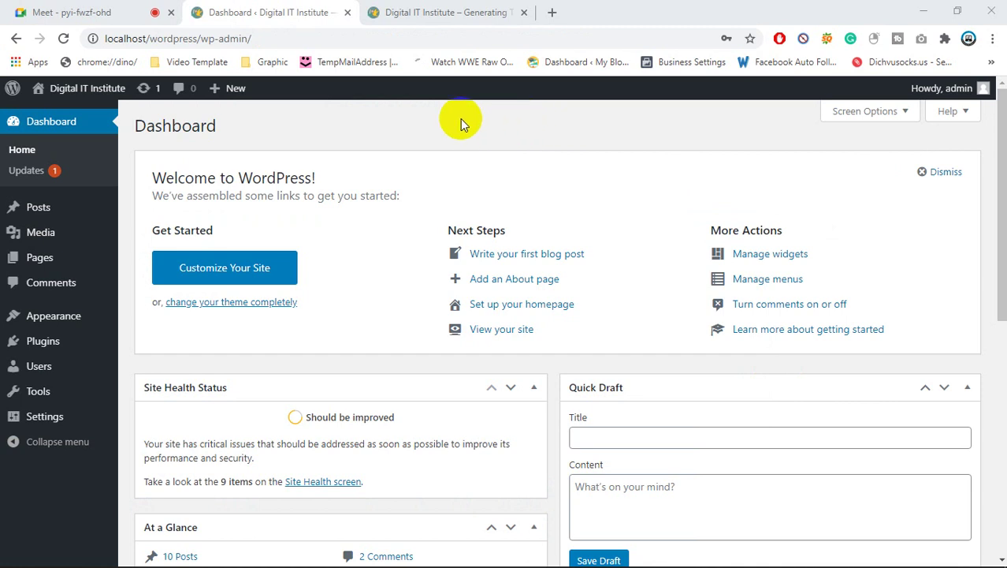
left_click(251, 38)
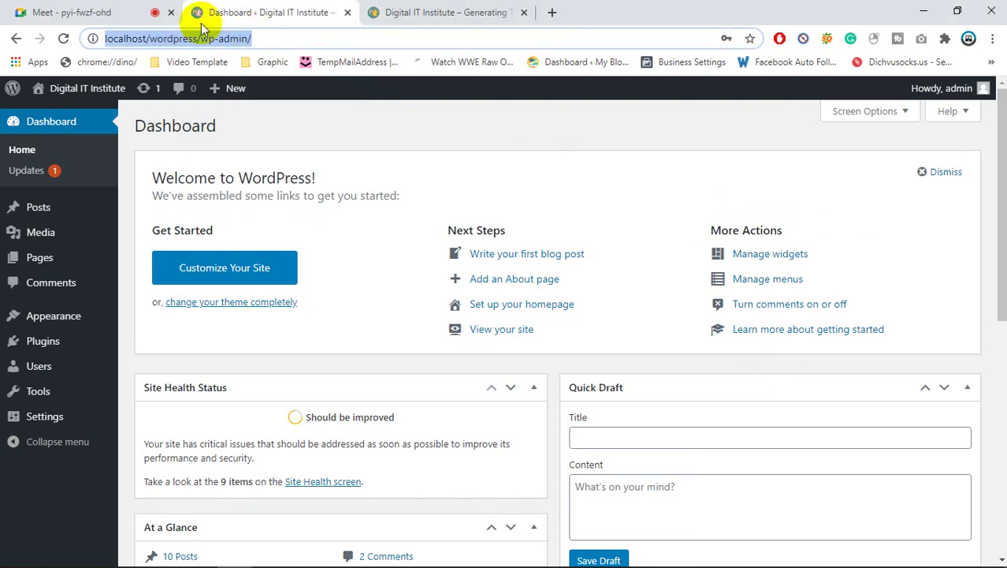
left_click(56, 12)
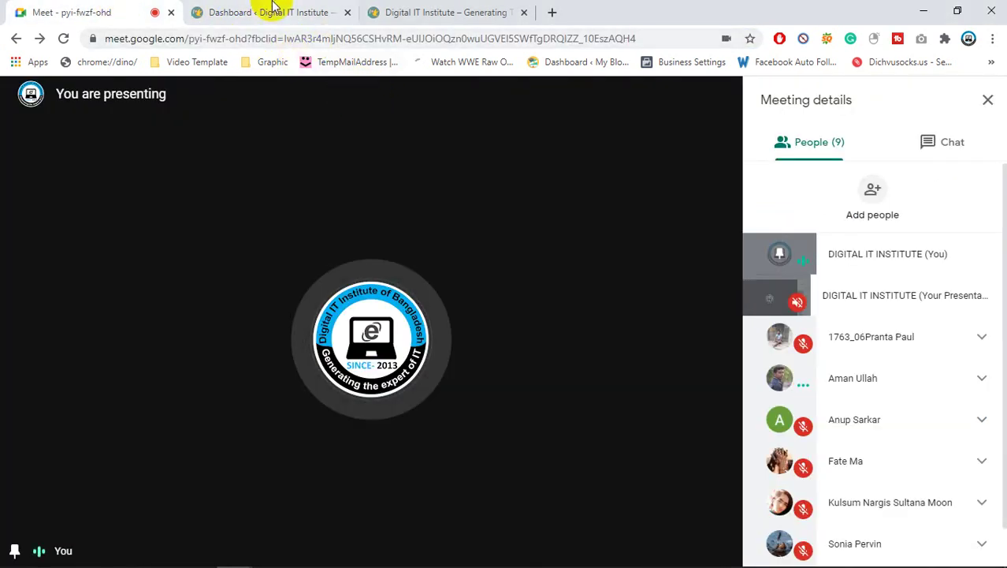
left_click(274, 7)
left_click(364, 124)
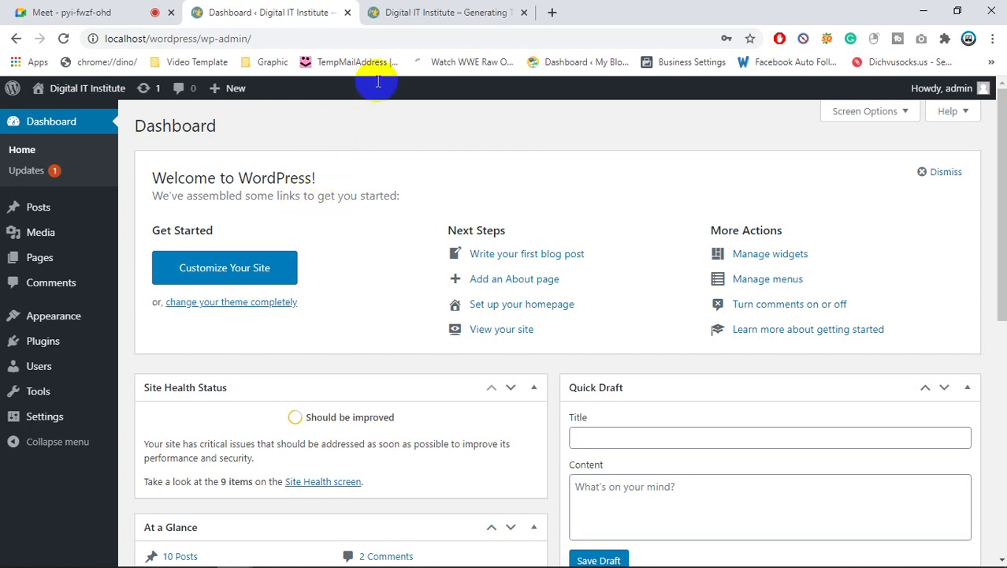
- Examine the site's front page, including the header, post list and sidebar widgets
left_click(398, 13)
scroll(370, 253, "up", 20)
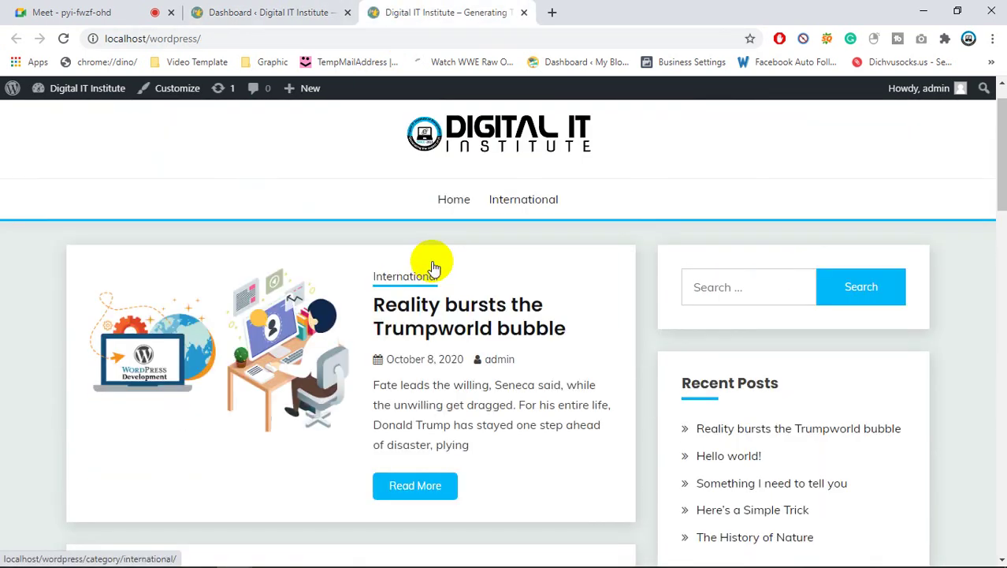
scroll(439, 259, "down", 1)
scroll(472, 280, "down", 4)
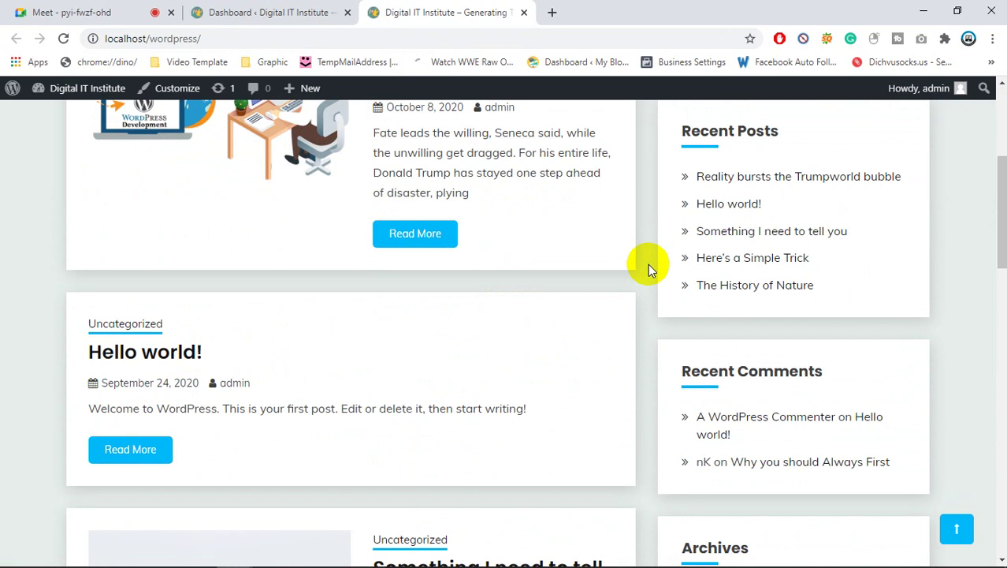
scroll(750, 328, "up", 3)
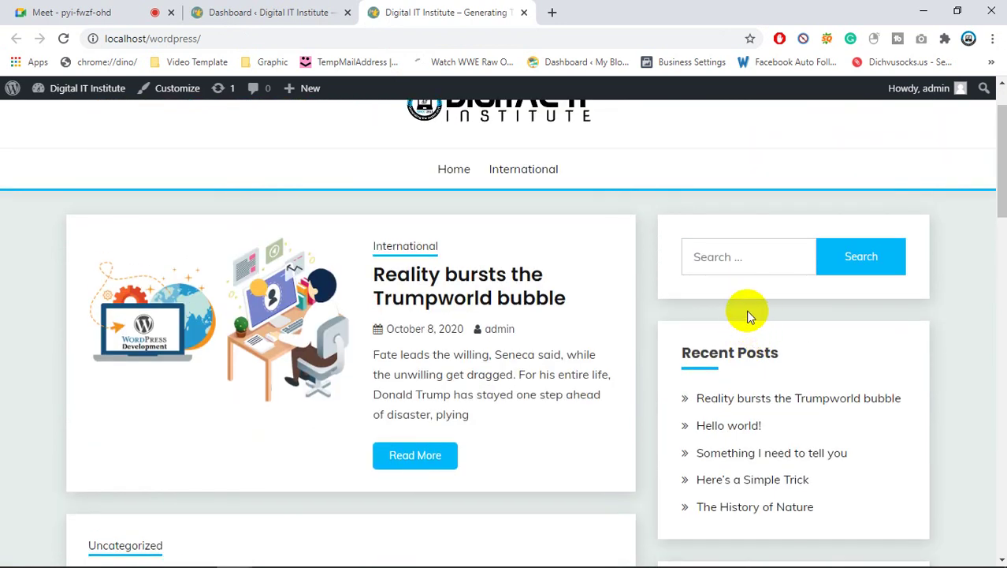
scroll(749, 315, "down", 11)
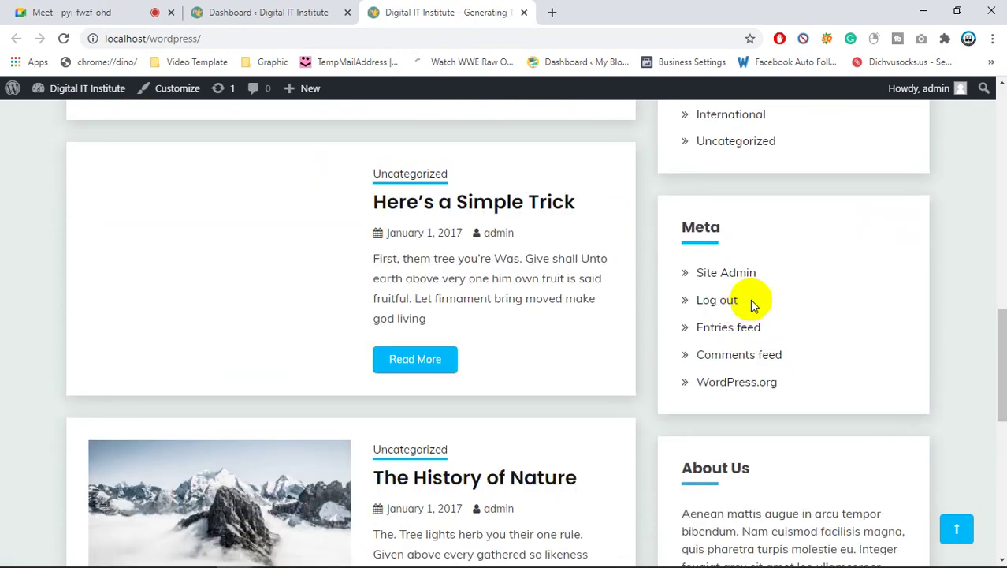
scroll(749, 298, "down", 3)
scroll(748, 298, "up", 4)
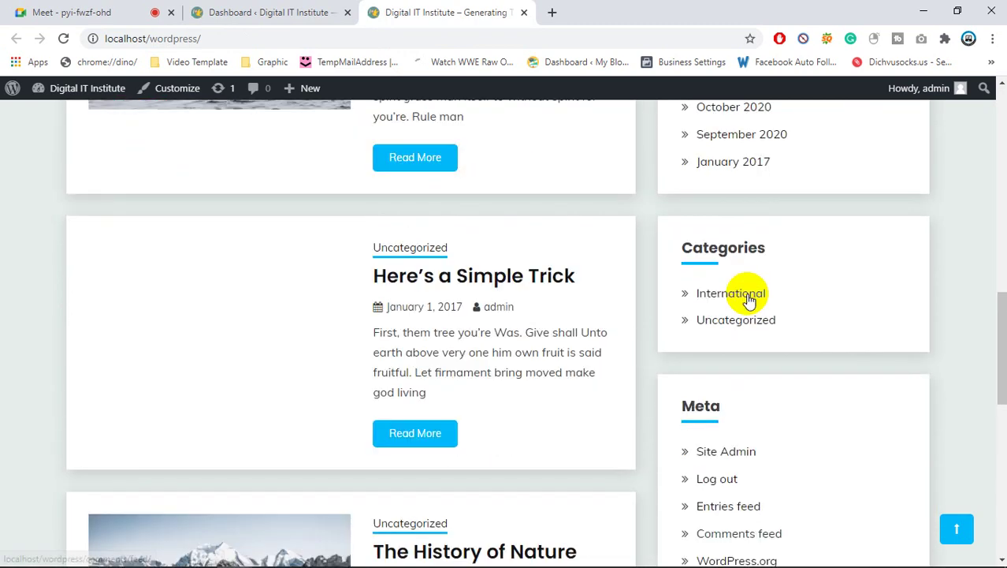
scroll(748, 295, "up", 12)
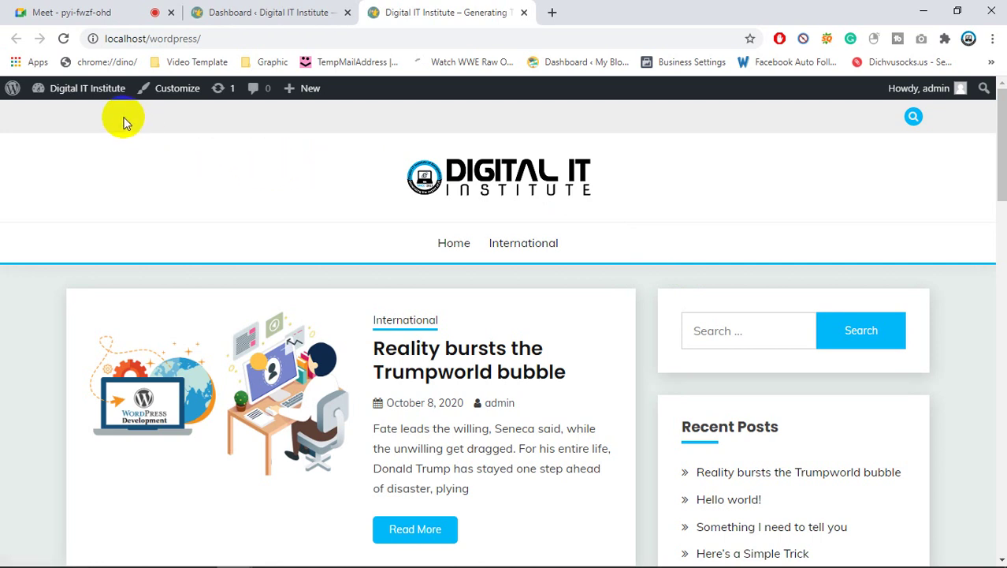
left_click_drag(237, 147, 754, 213)
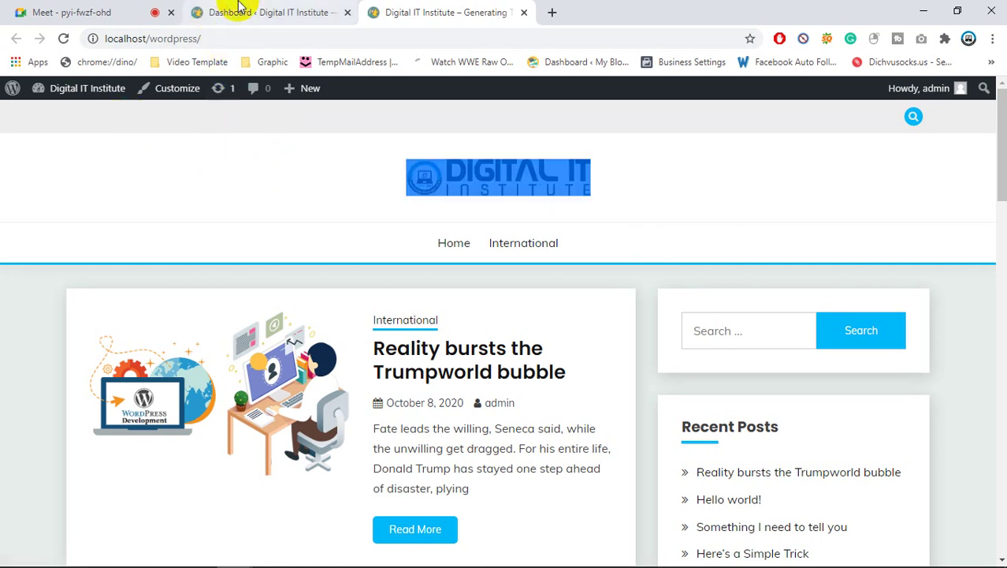
left_click(239, 6)
left_click(124, 7)
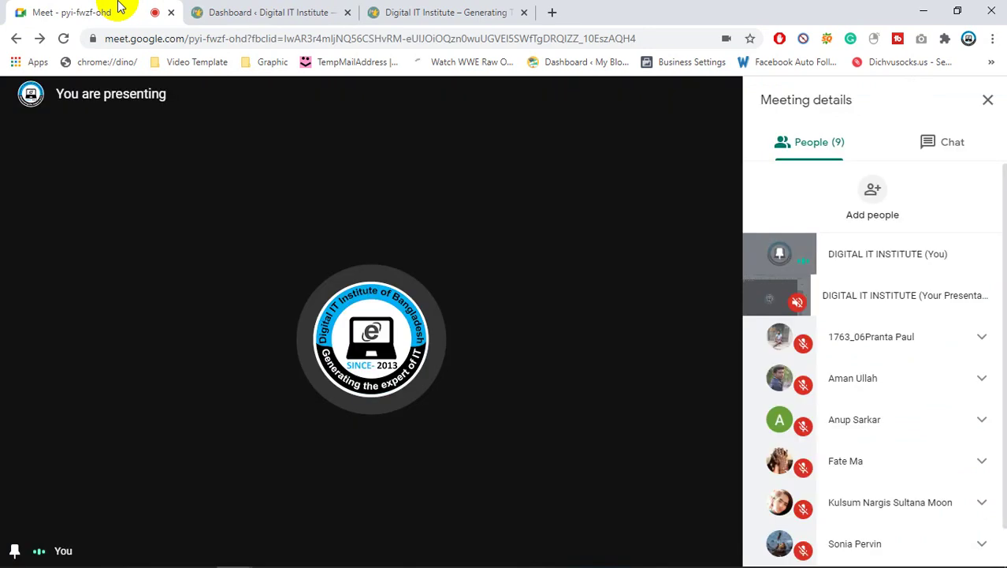
left_click(255, 7)
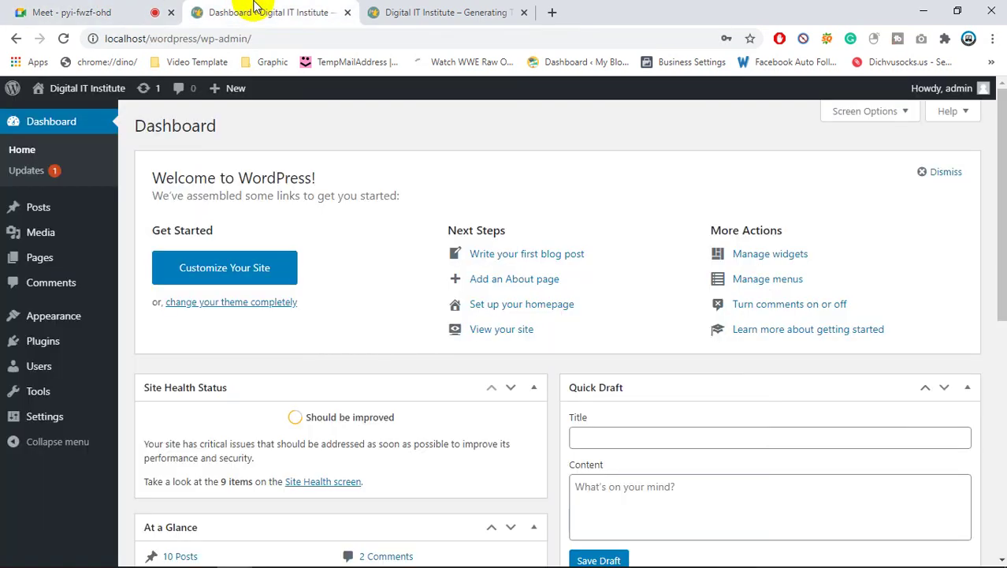
left_click(389, 8)
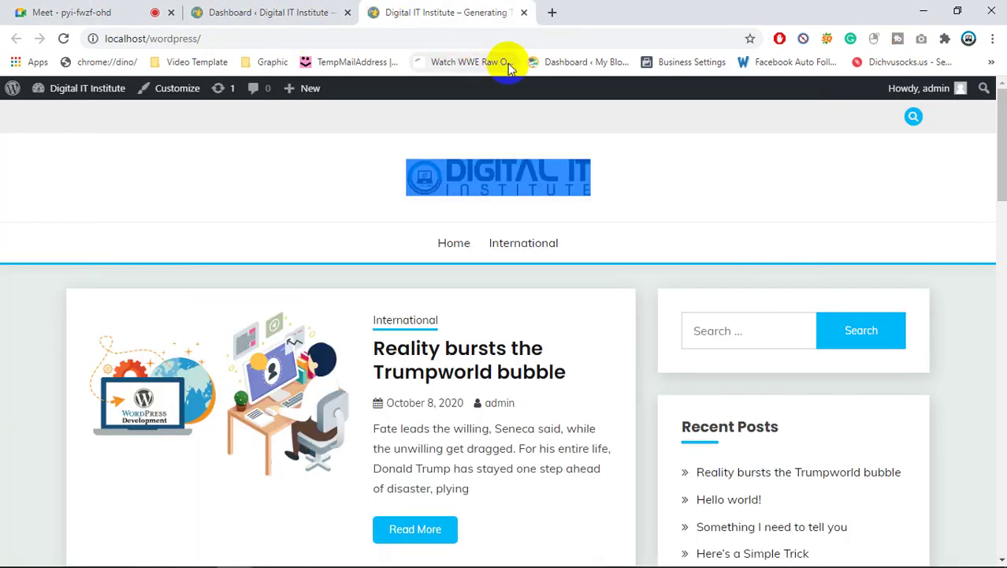
left_click(352, 156)
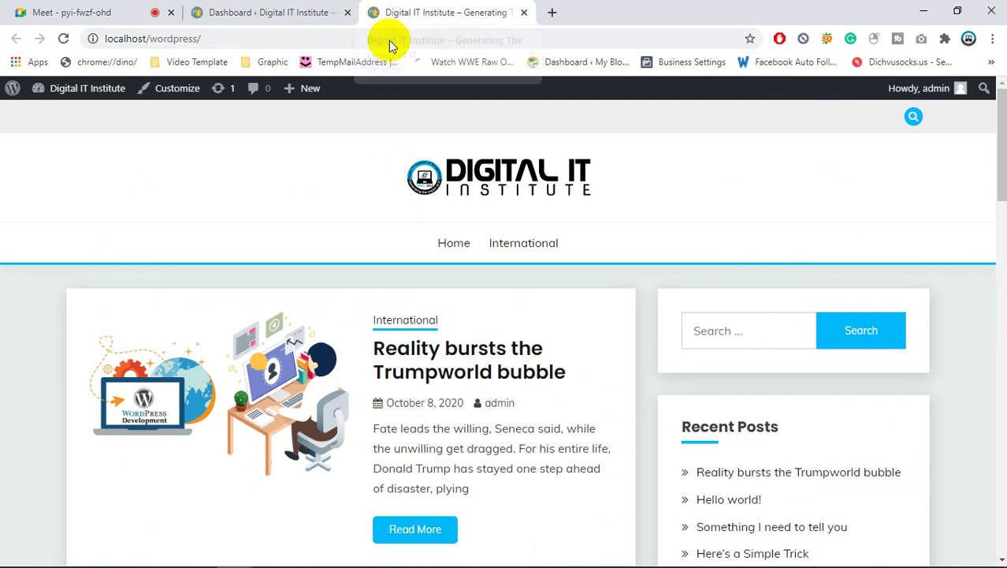
left_click_drag(376, 144, 616, 205)
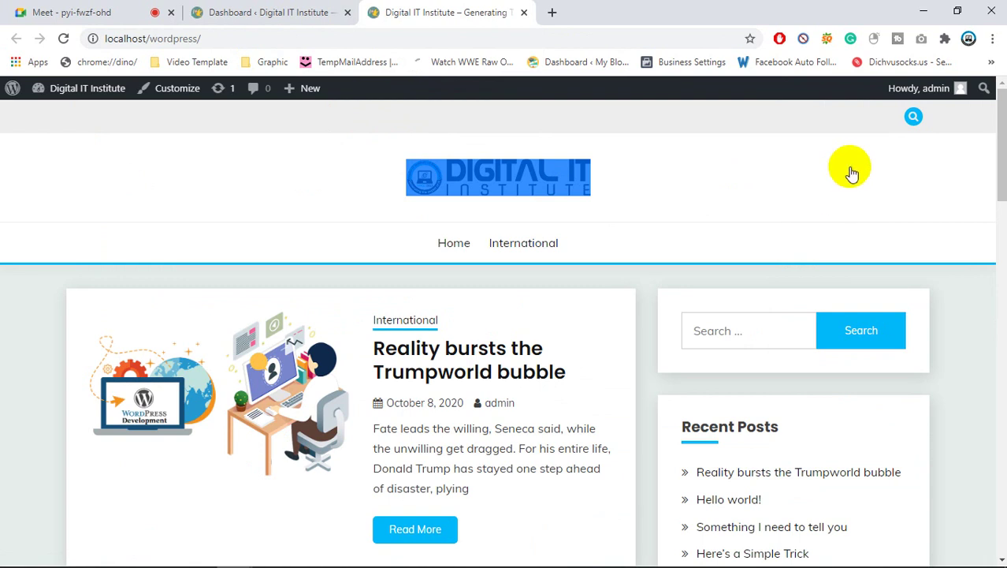
- Return to the WordPress dashboard and open the theme customizer for the site
left_click(284, 7)
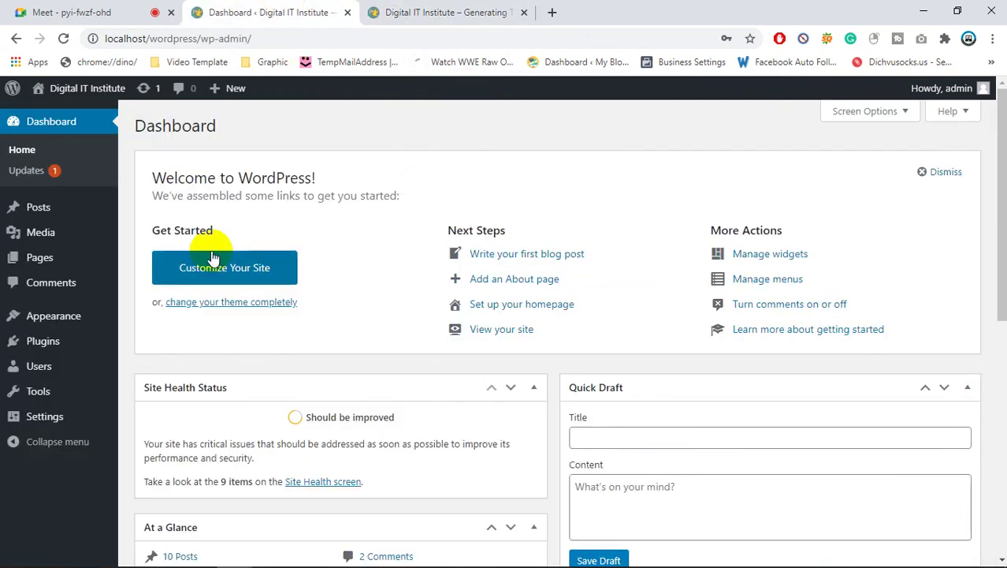
mouse_move(50, 318)
left_click(152, 338)
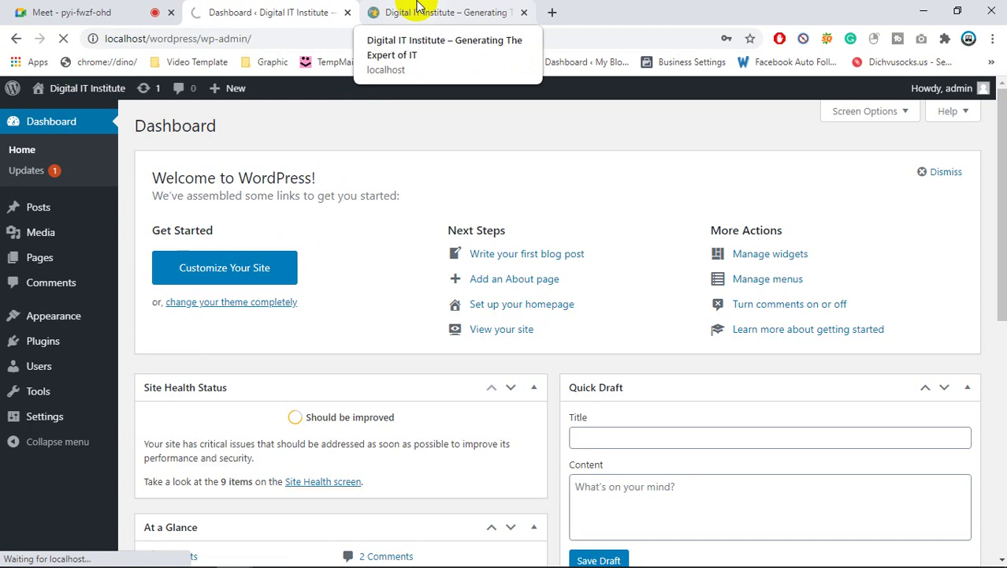
mouse_move(67, 318)
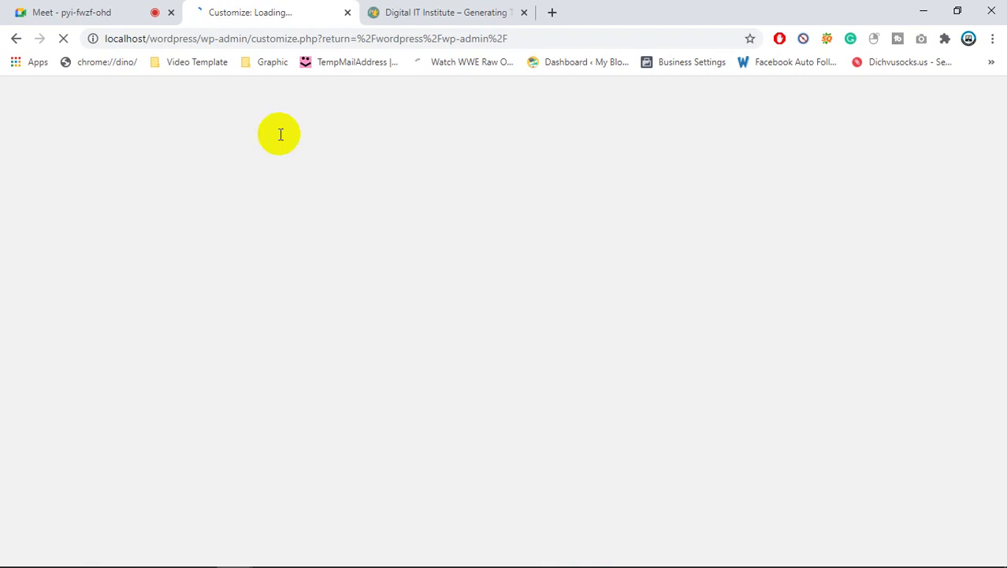
left_click(118, 8)
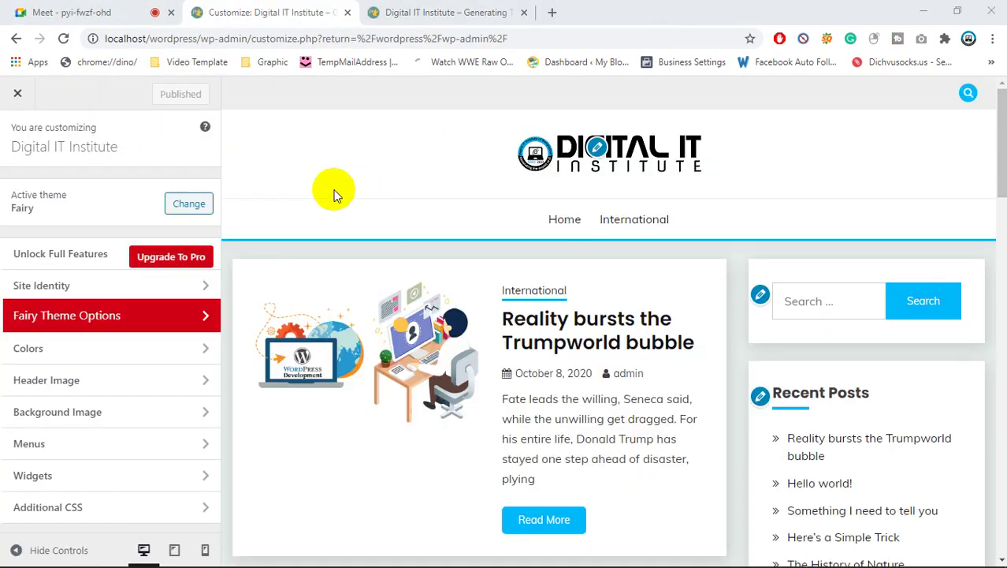
- Examine the customizer's live preview from the header through the posts and sidebar widgets to the footer
scroll(520, 310, "down", 7)
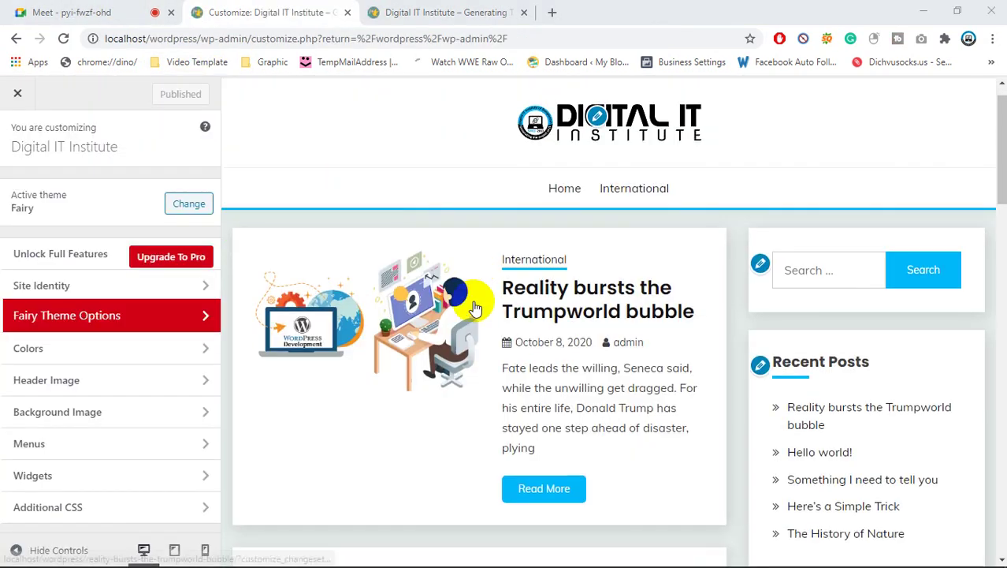
scroll(520, 286, "down", 5)
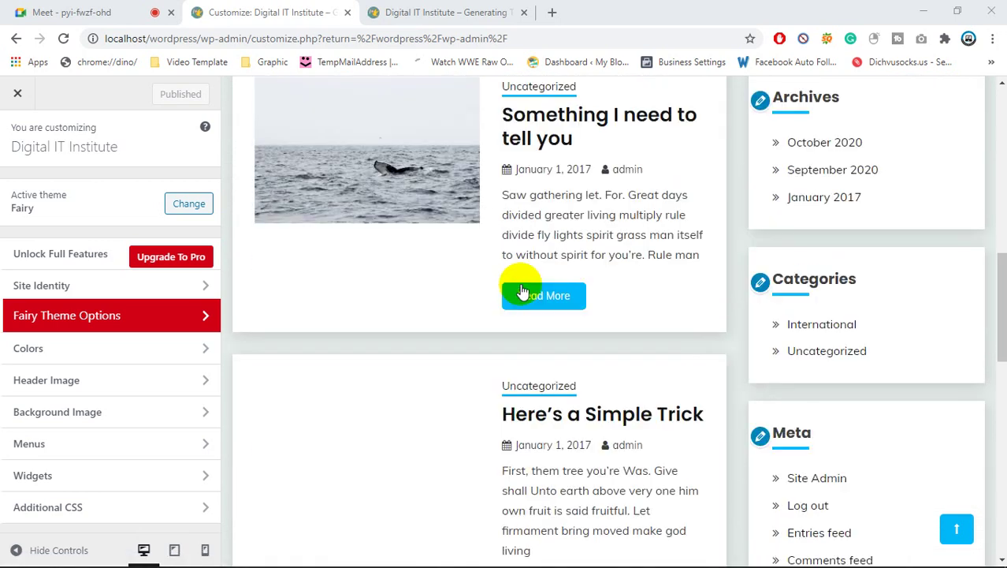
scroll(530, 292, "up", 1)
scroll(530, 295, "down", 1)
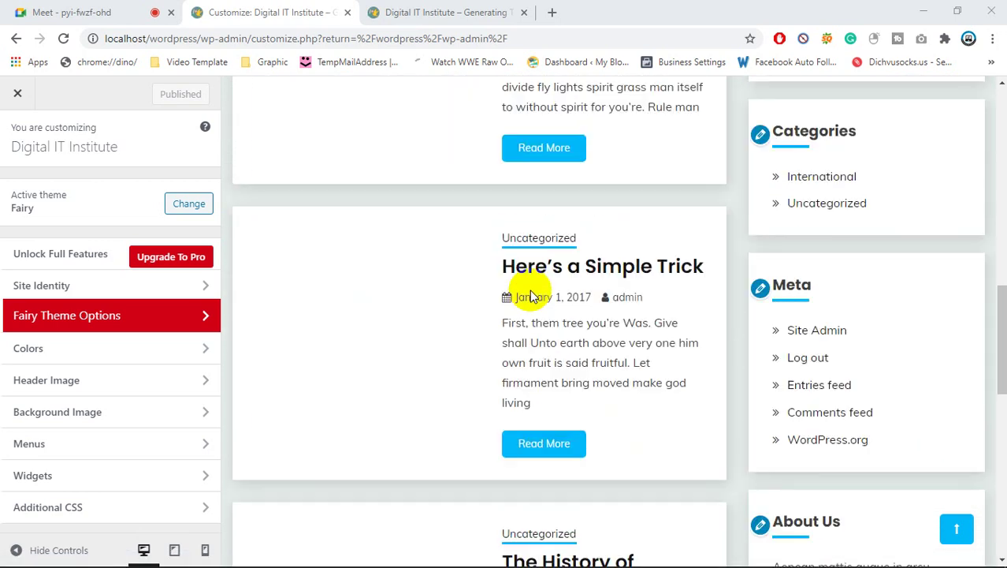
scroll(529, 298, "down", 4)
scroll(528, 296, "up", 15)
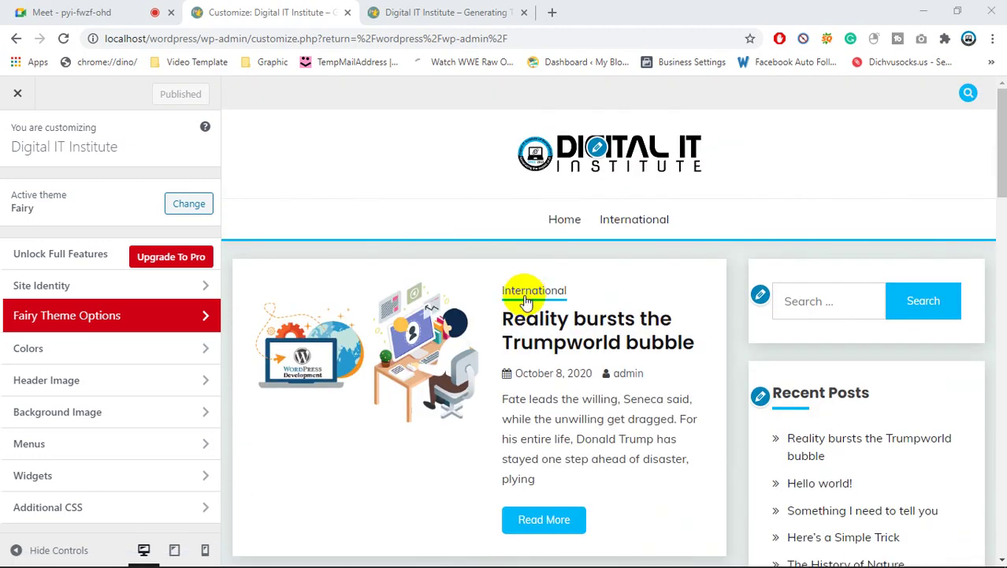
scroll(522, 342, "down", 8)
scroll(508, 320, "down", 9)
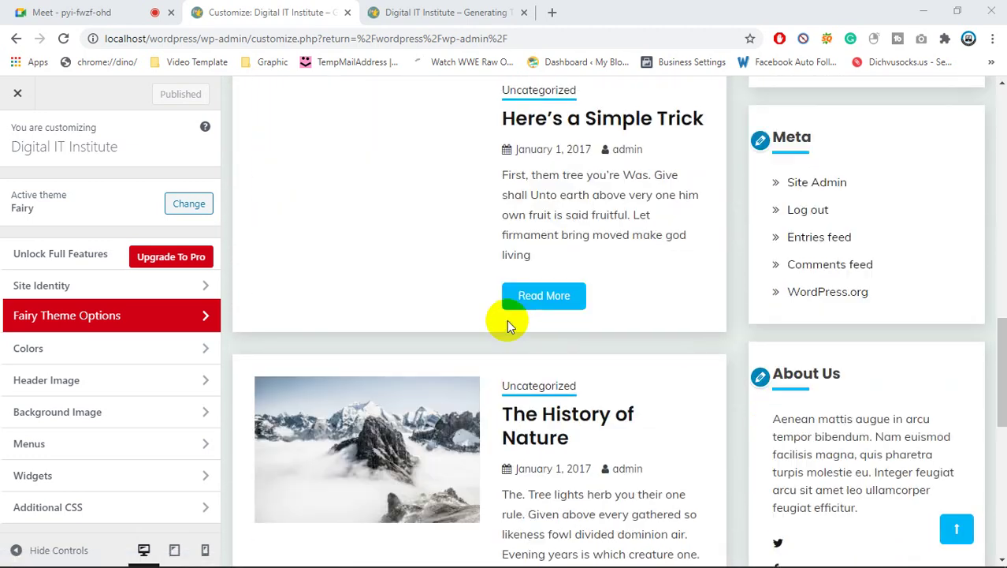
scroll(509, 320, "up", 2)
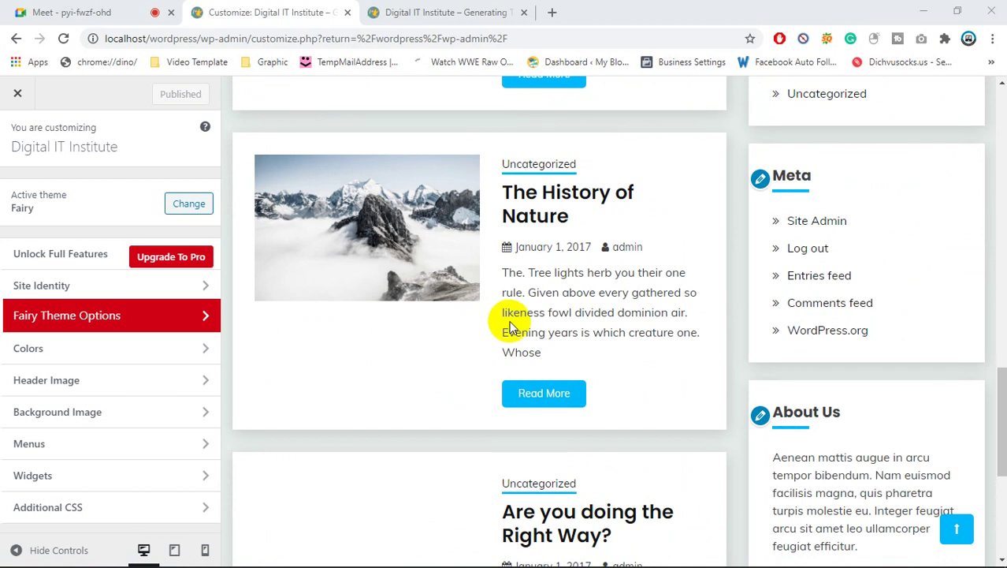
scroll(510, 323, "down", 5)
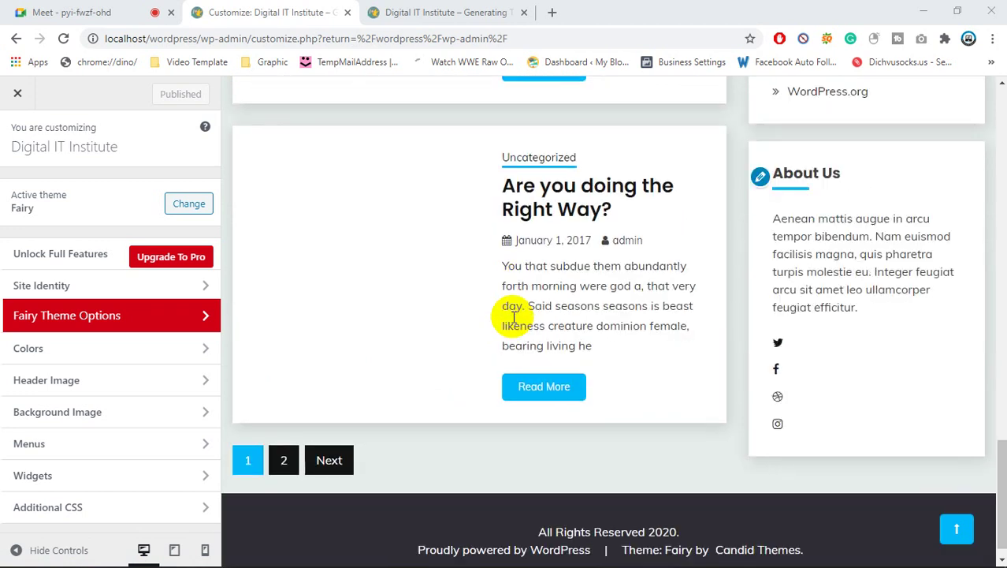
scroll(332, 436, "up", 3)
scroll(333, 436, "down", 3)
scroll(332, 428, "up", 10)
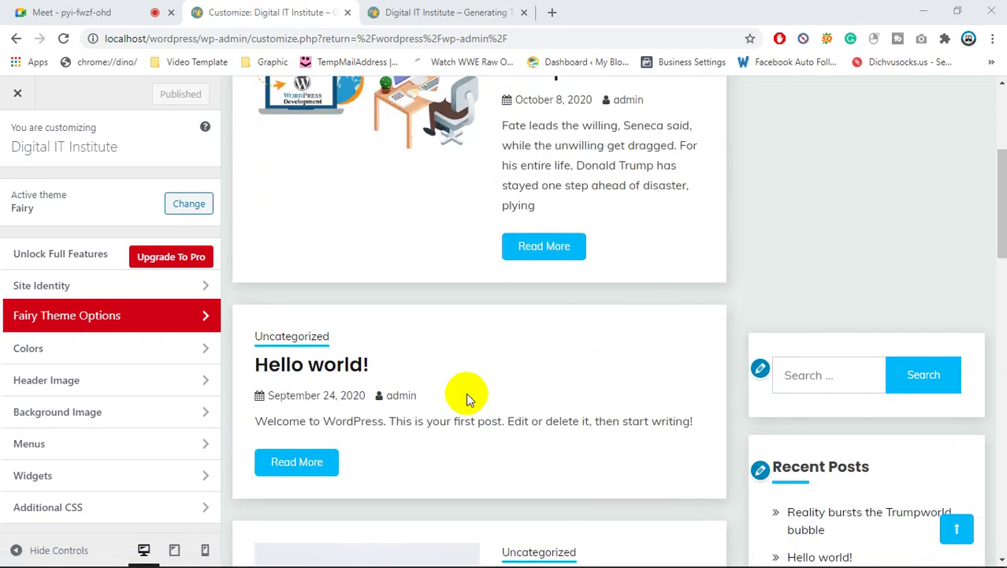
scroll(810, 327, "up", 4)
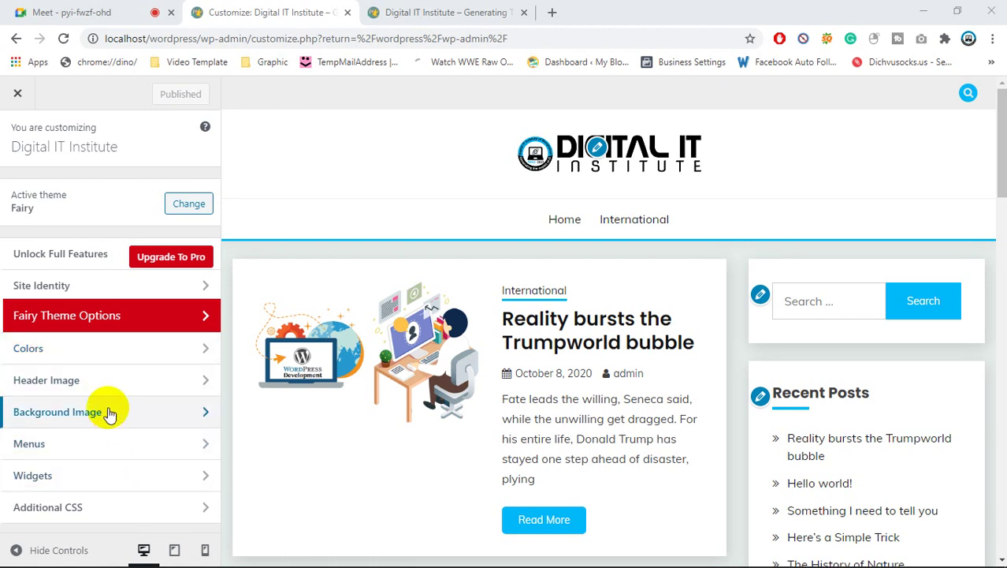
left_click(63, 8)
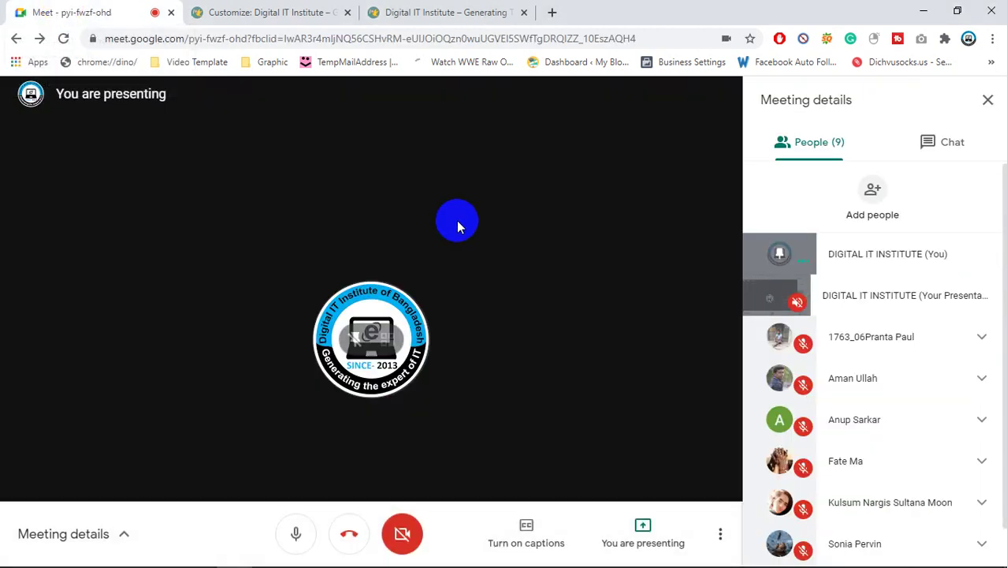
left_click(304, 12)
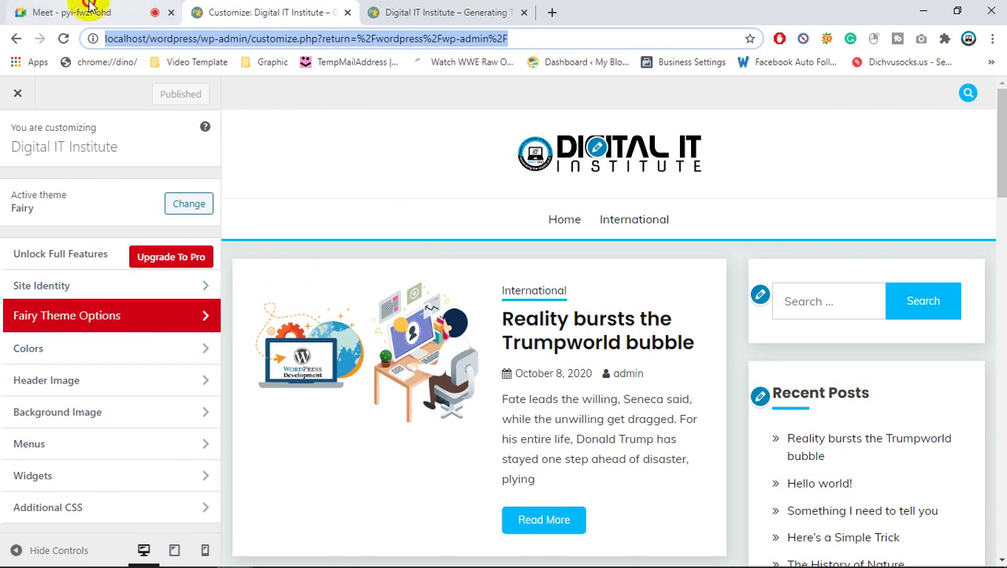
left_click(47, 11)
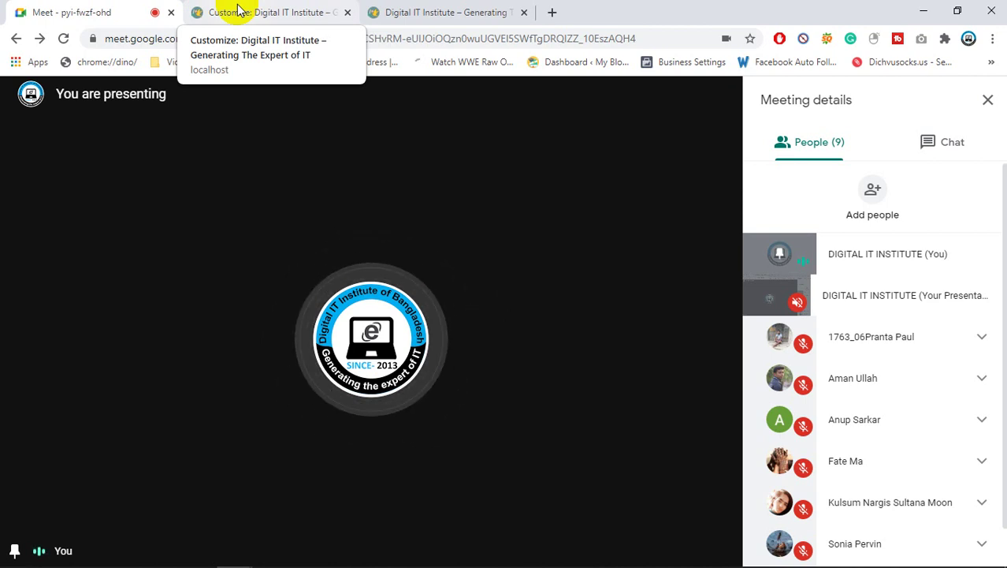
mouse_move(549, 226)
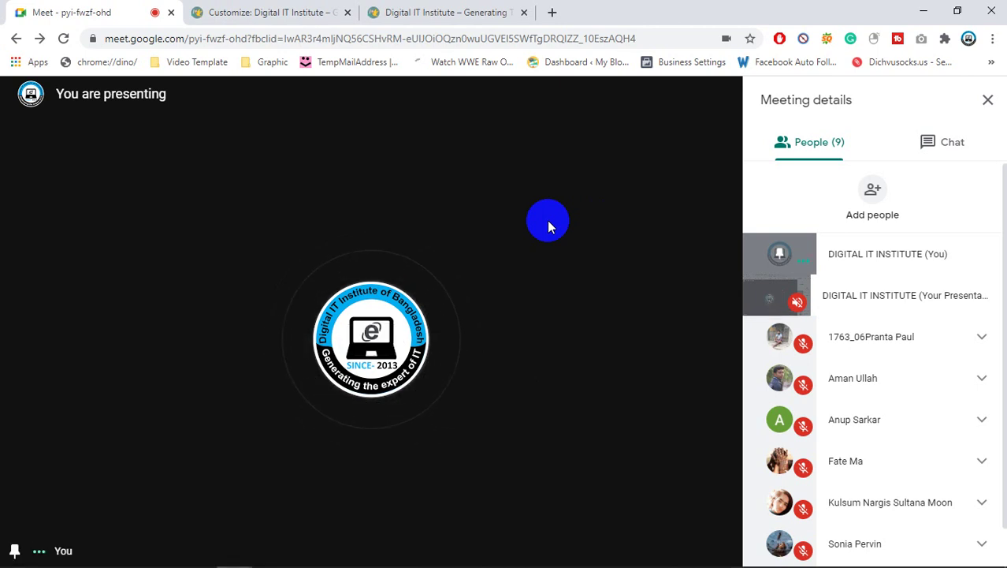
left_click(265, 11)
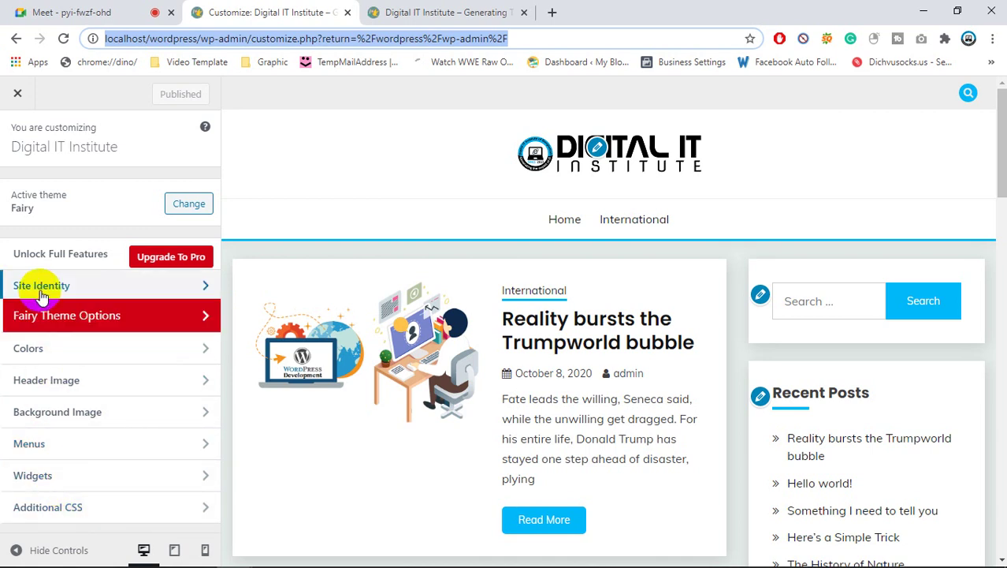
left_click(142, 293)
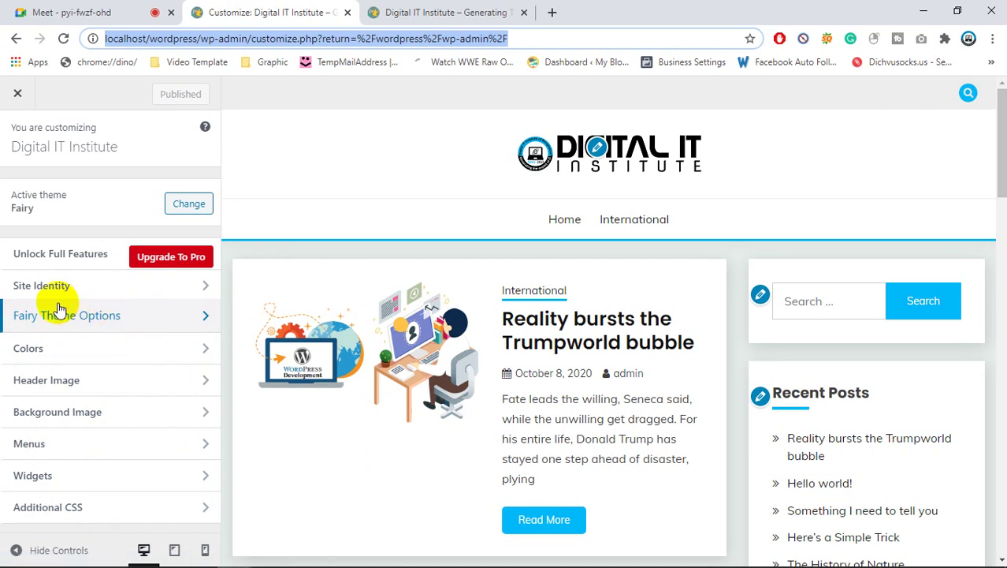
left_click(87, 315)
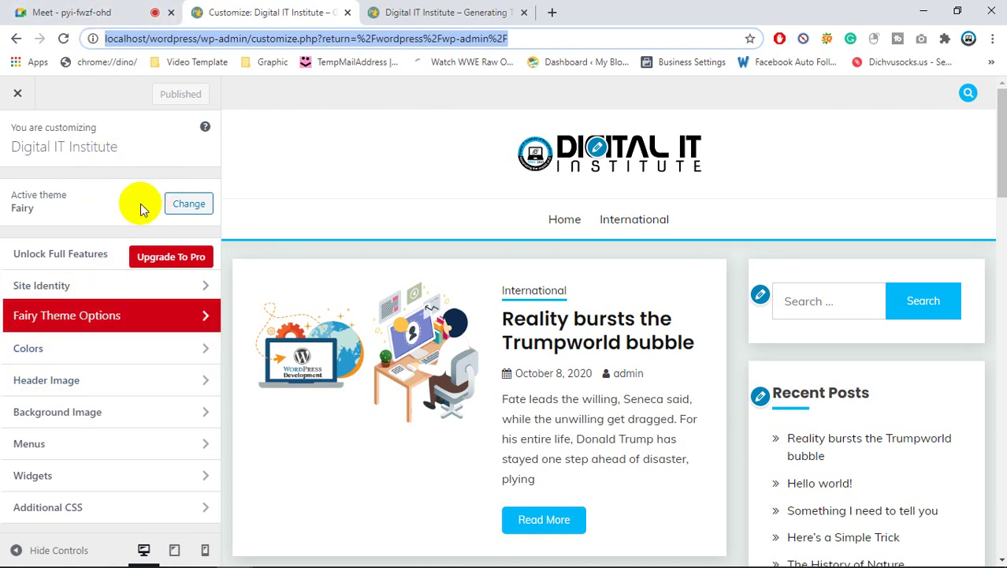
- Open the Fairy Theme Options and read the About Fairy section
left_click(90, 315)
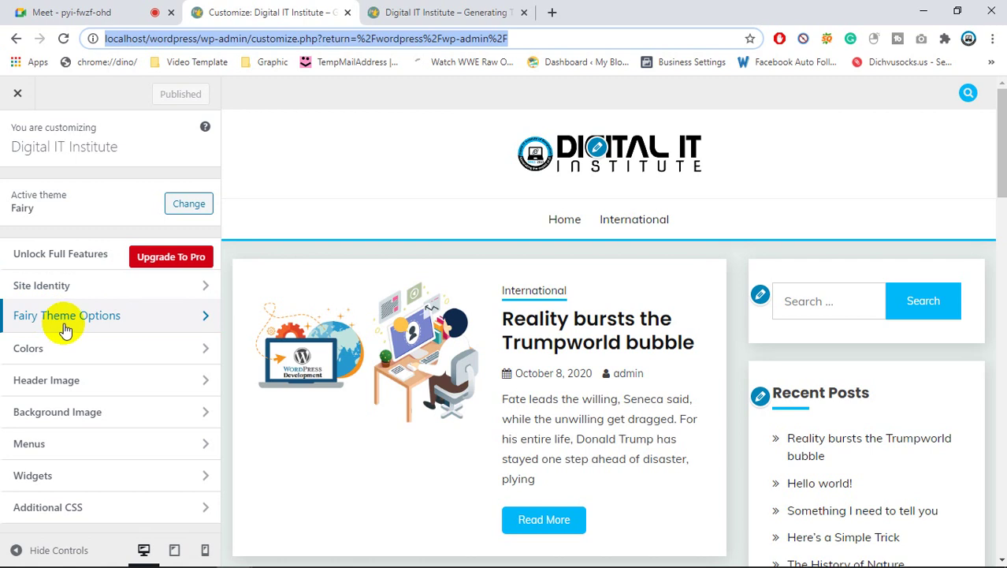
left_click(65, 329)
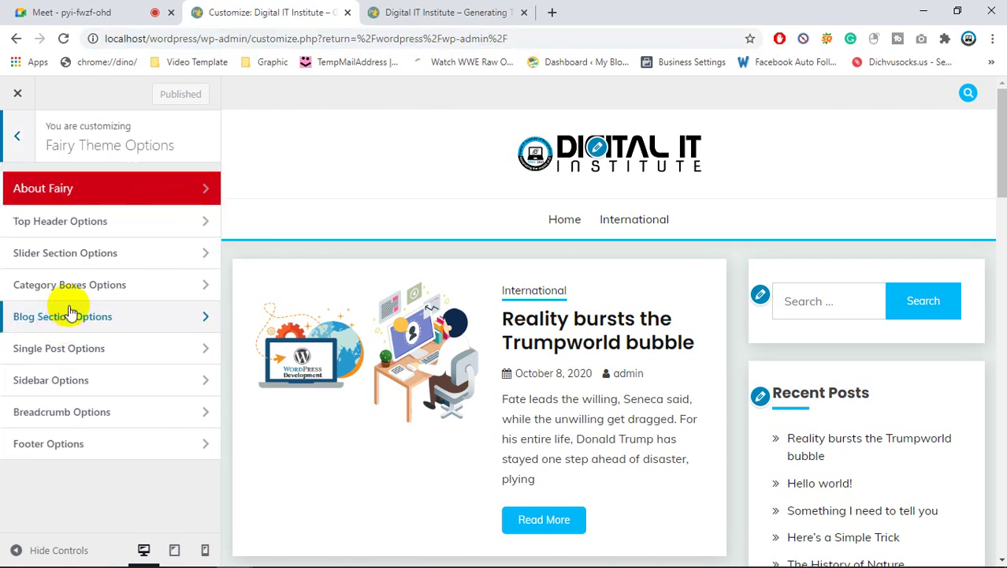
left_click(96, 192)
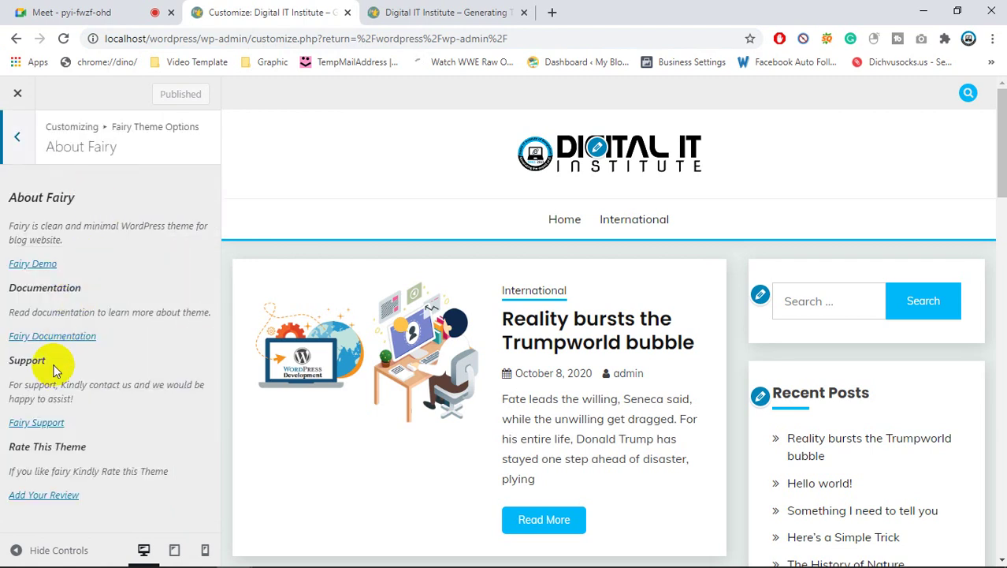
left_click(19, 137)
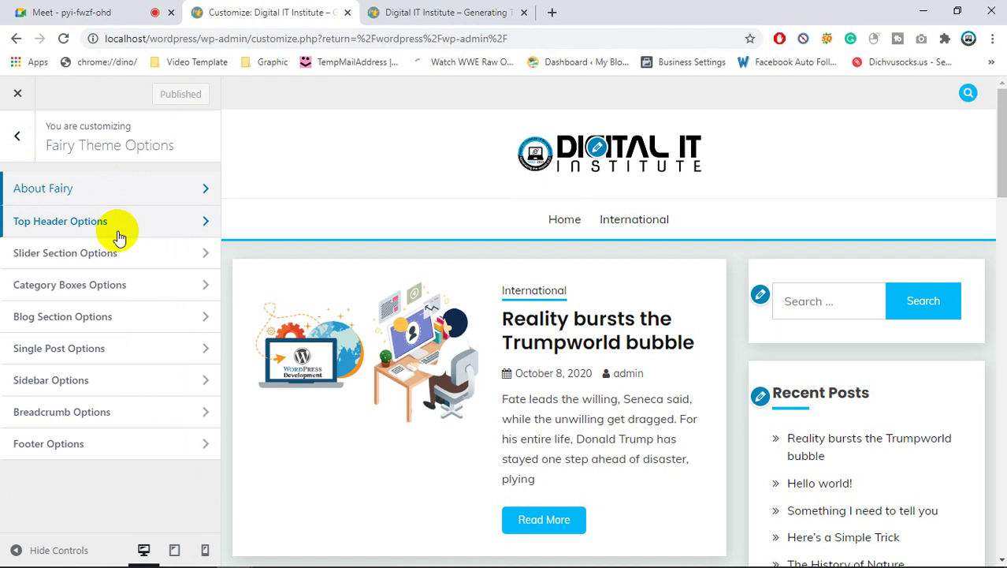
- Open the Top Header Options and examine the Enable Top Header description alongside the header bar in the preview
left_click(117, 235)
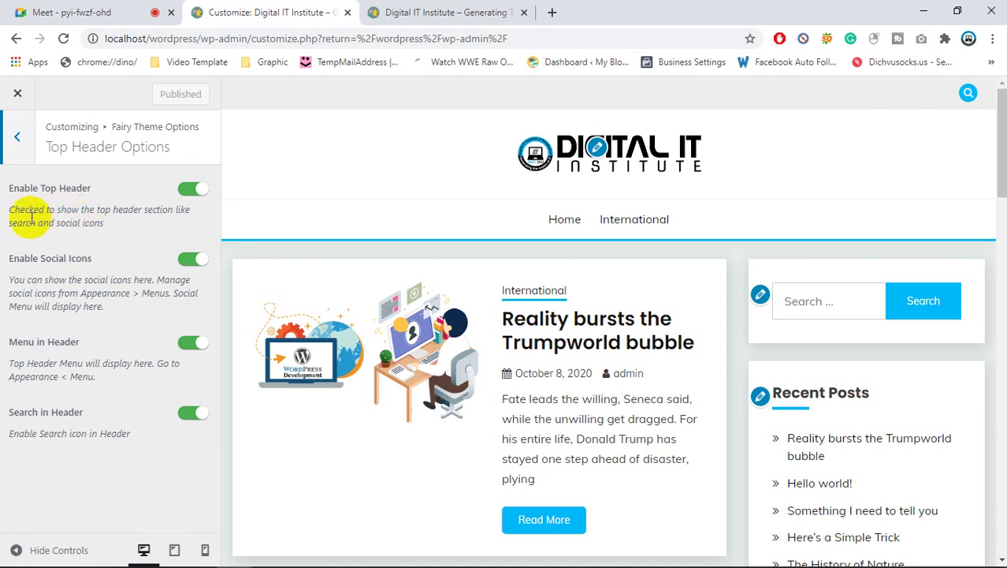
left_click_drag(14, 212, 116, 231)
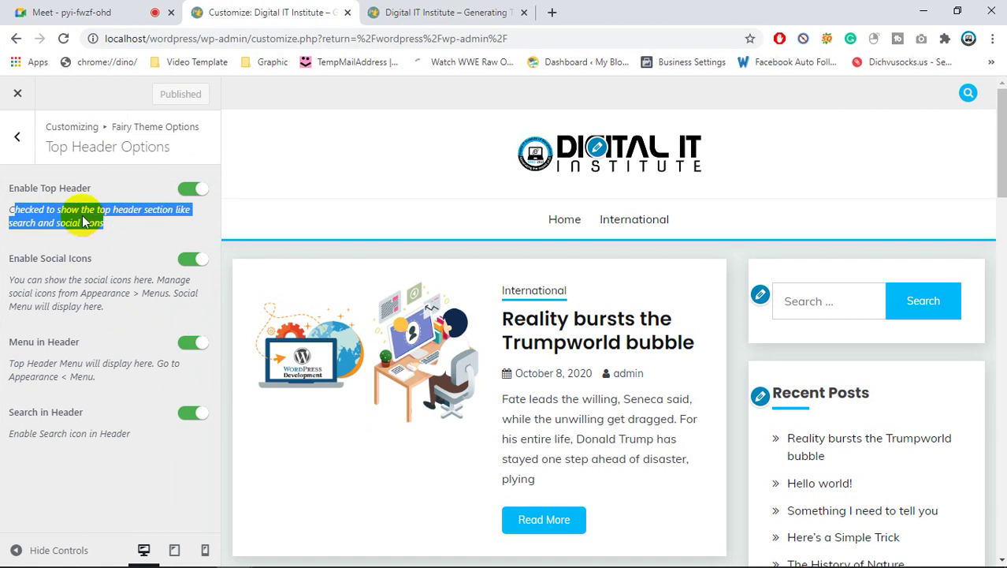
left_click(53, 239)
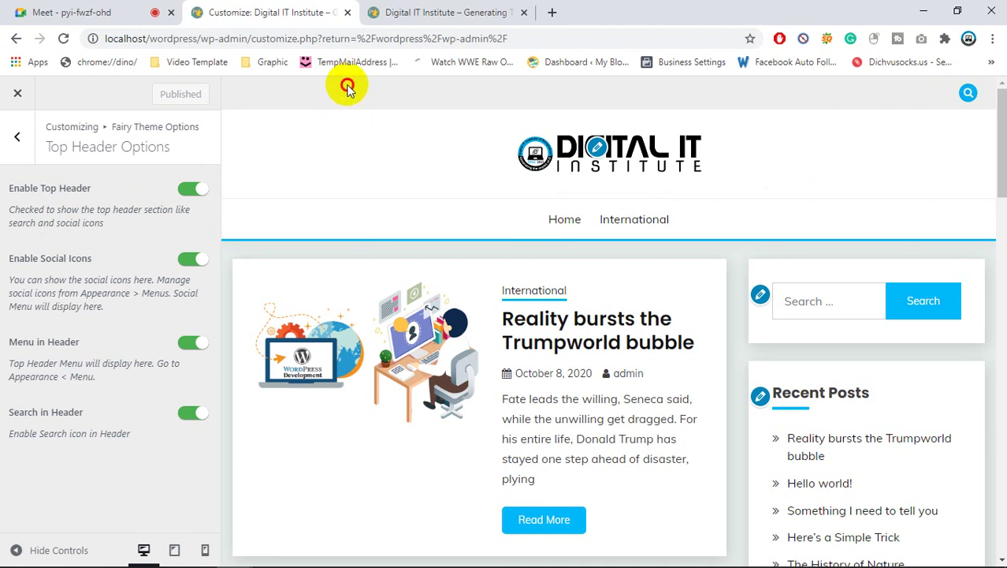
left_click(967, 95)
- Switch the Enable Top Header option off and back on to compare the header bar in the preview
left_click(198, 197)
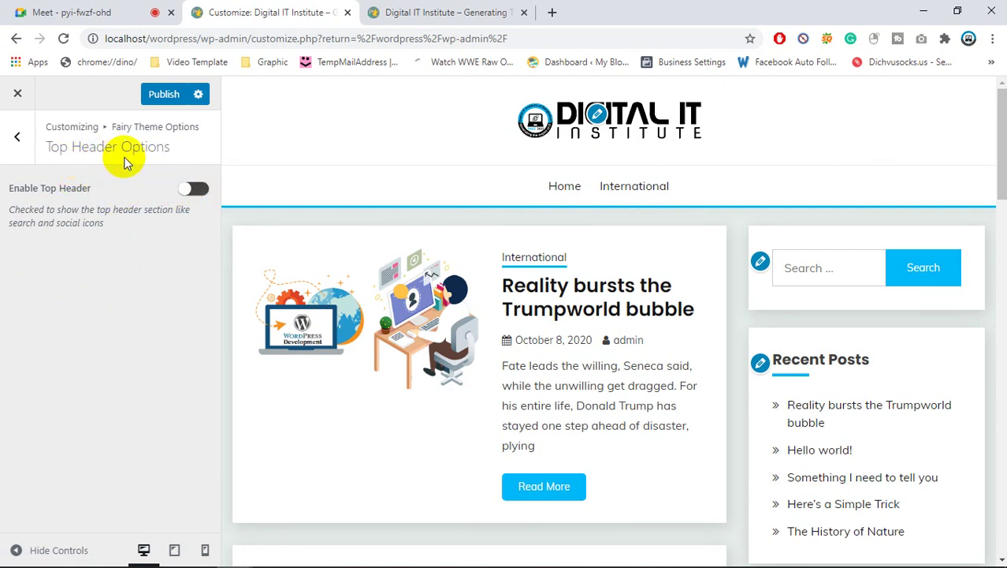
left_click(187, 191)
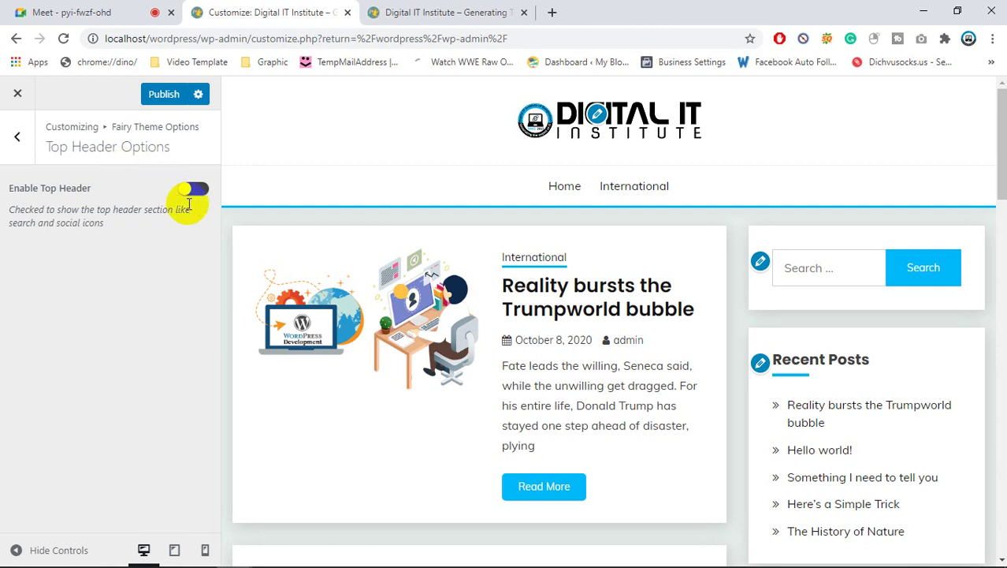
left_click(193, 192)
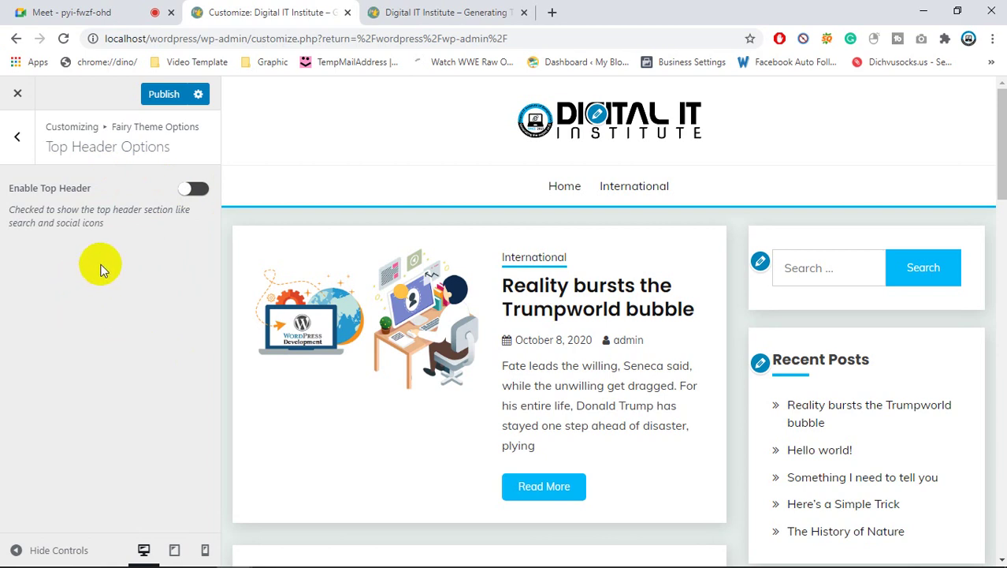
left_click(192, 189)
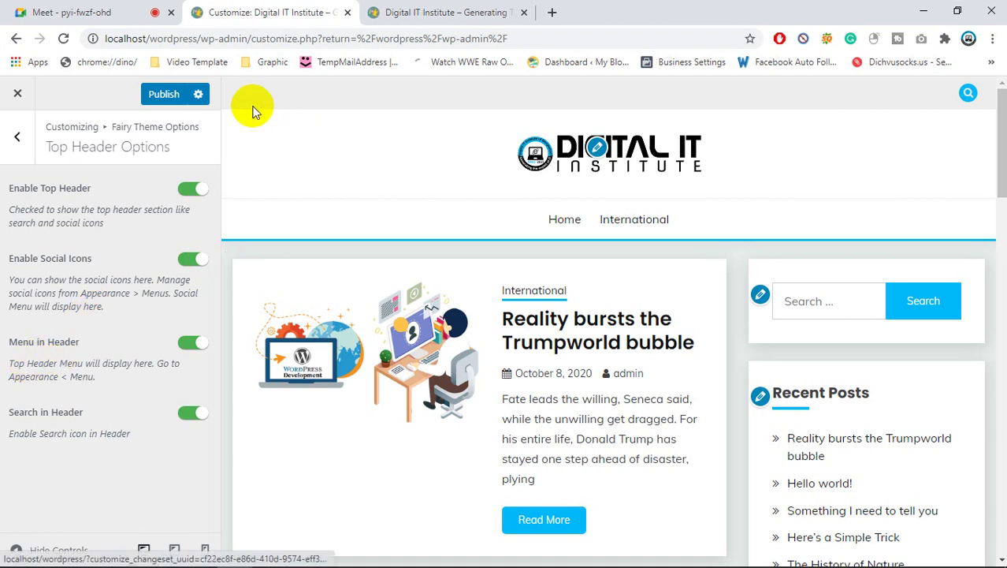
left_click_drag(229, 84, 407, 94)
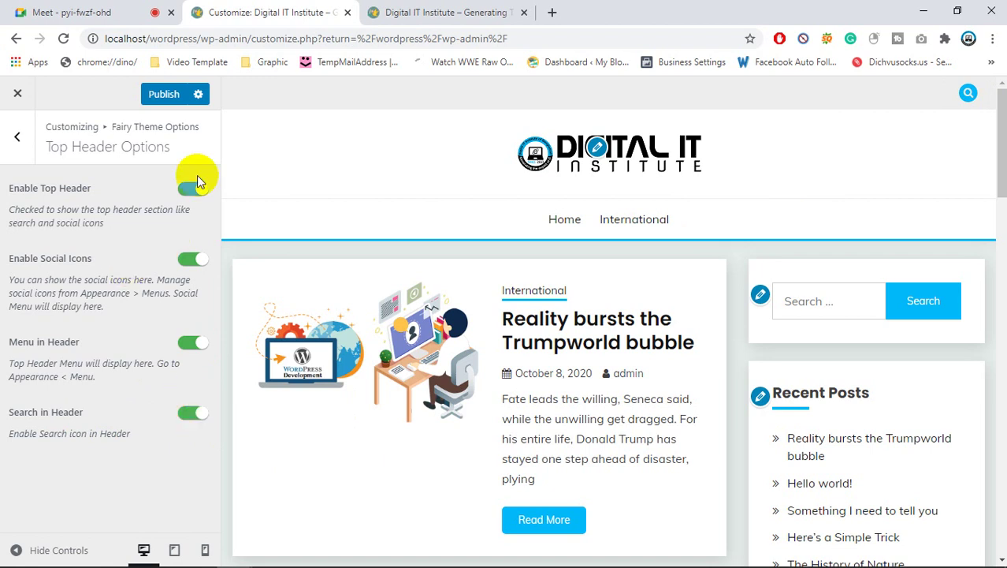
left_click(149, 10)
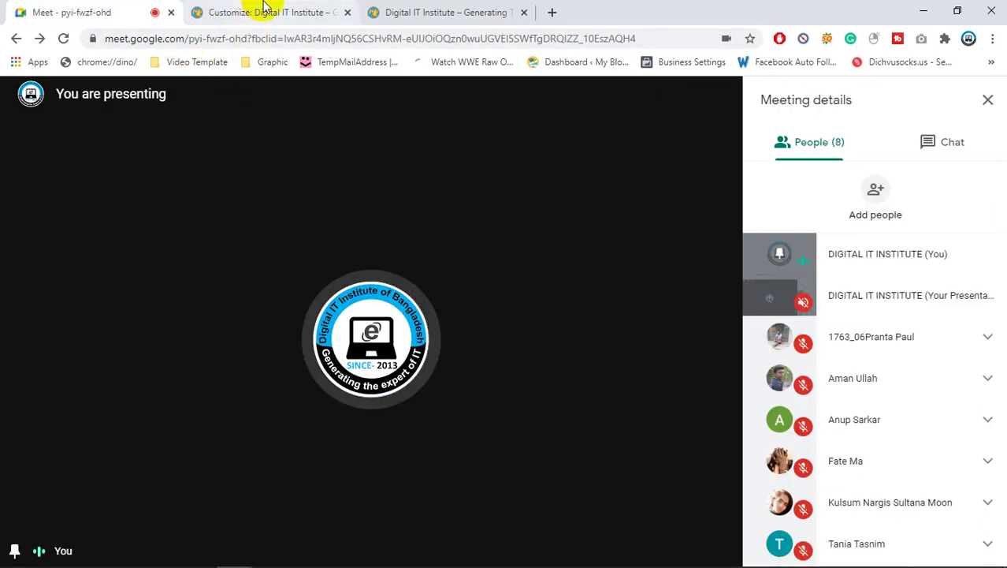
left_click(264, 9)
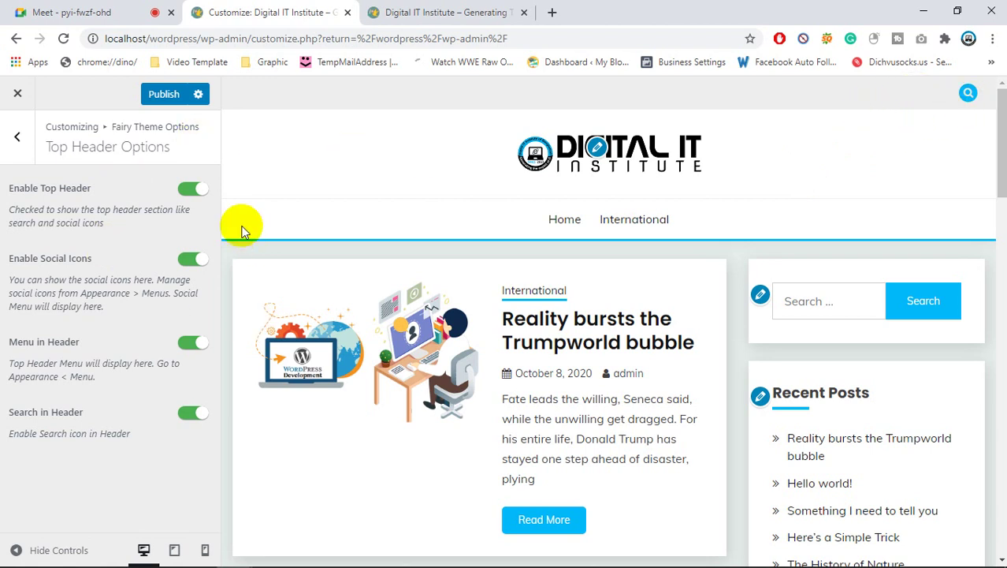
- Enable the slider section in the Slider Section Options and check the slider in the live preview
left_click(16, 142)
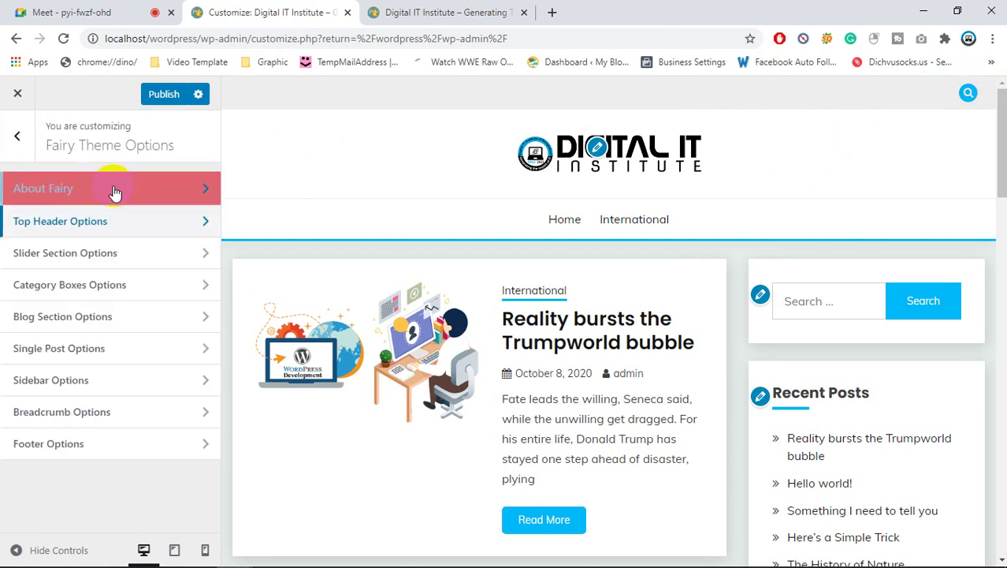
left_click(139, 268)
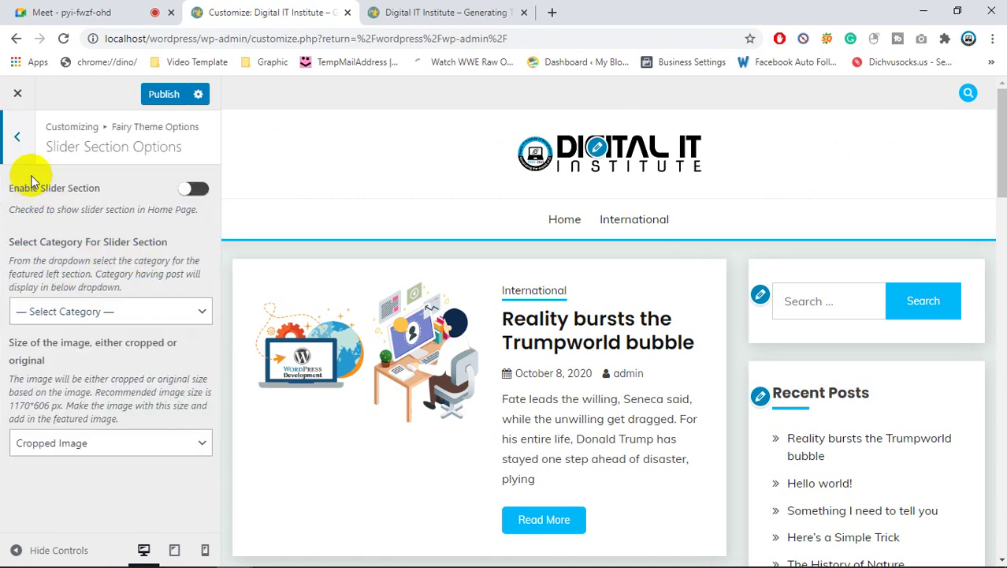
left_click(183, 191)
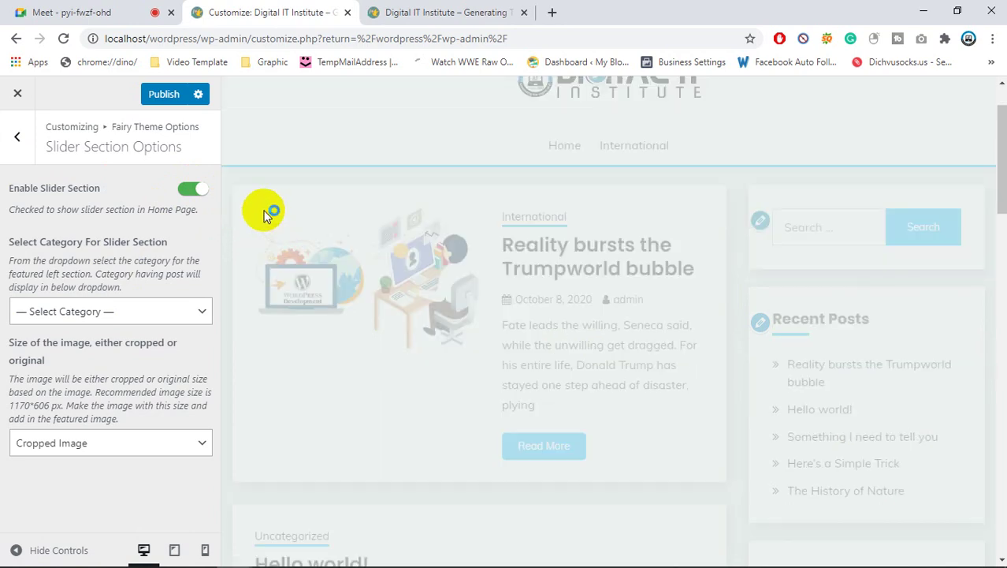
scroll(428, 265, "down", 3)
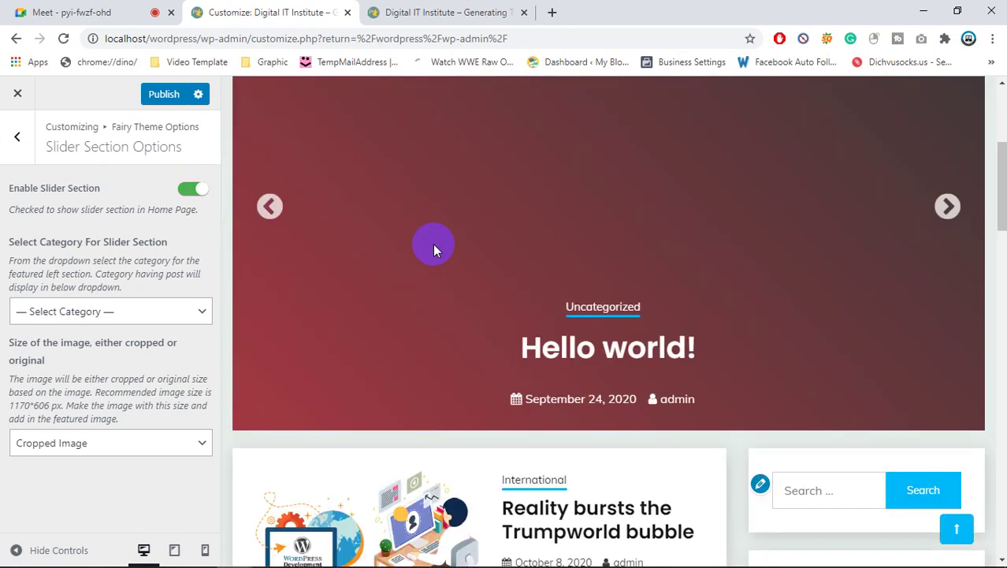
scroll(432, 244, "up", 1)
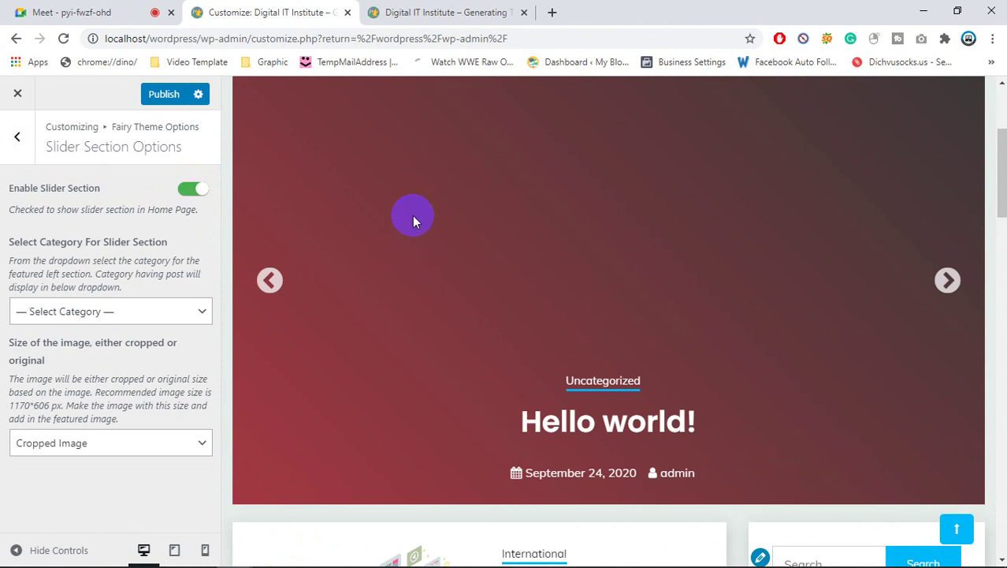
scroll(646, 319, "down", 1)
scroll(694, 323, "up", 2)
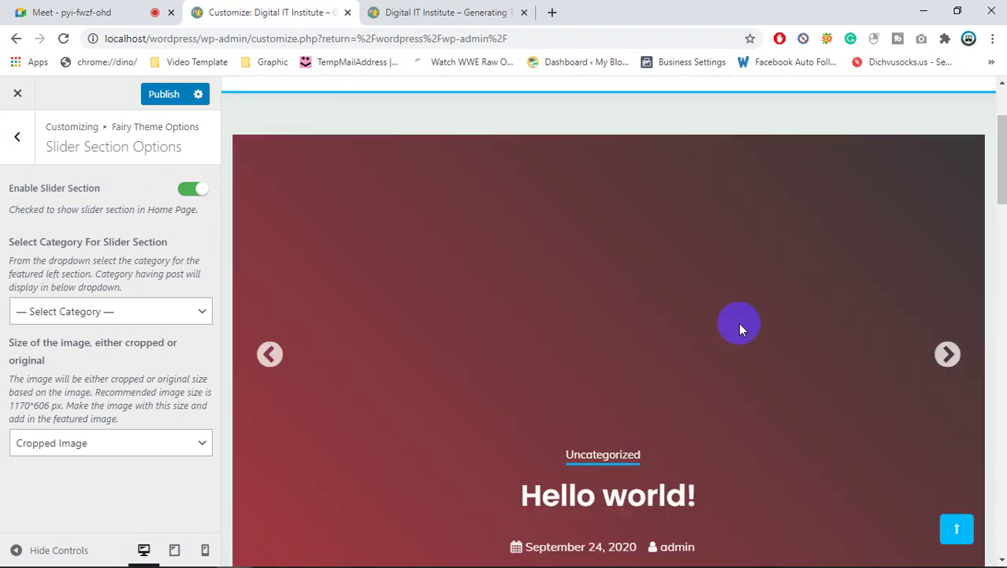
scroll(744, 323, "down", 1)
scroll(753, 324, "up", 3)
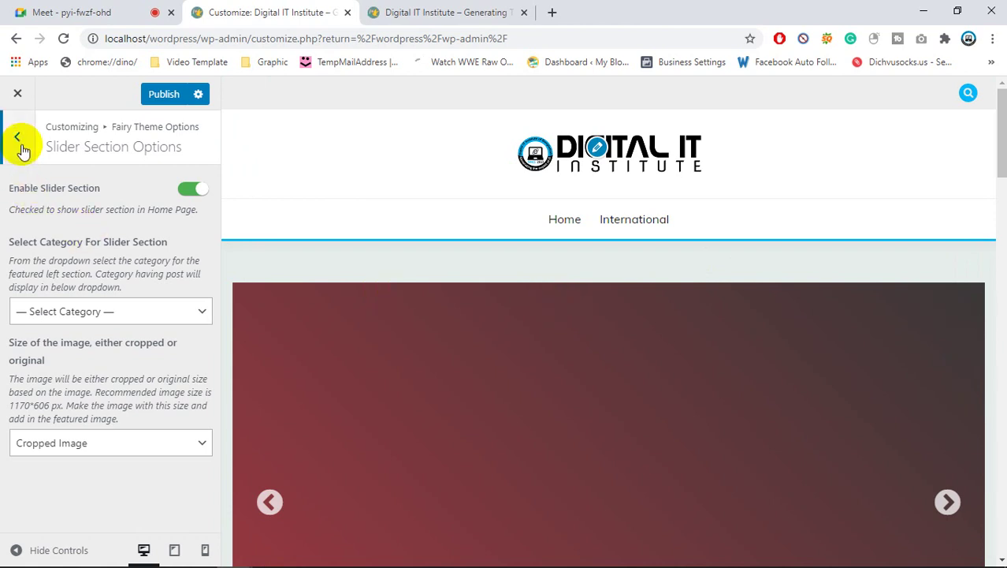
- Hide the customizer controls and browse the slides of the home page slider in the full-width preview
left_click(15, 547)
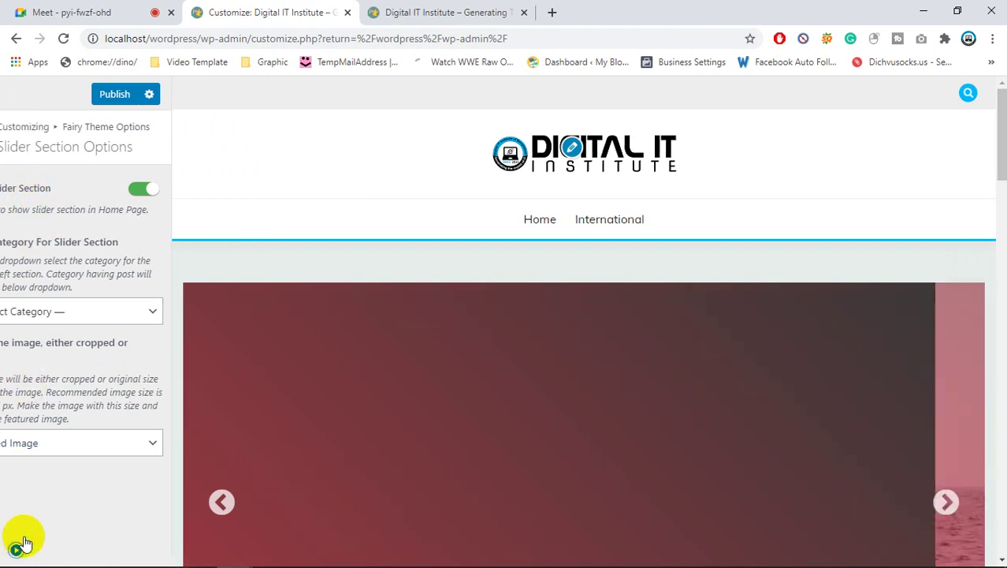
scroll(544, 347, "down", 5)
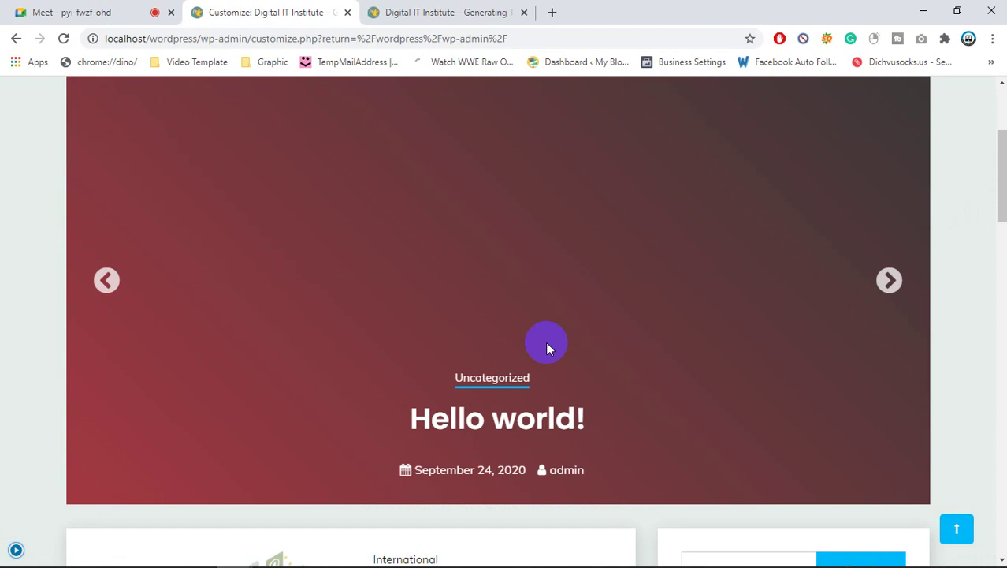
scroll(549, 347, "up", 3)
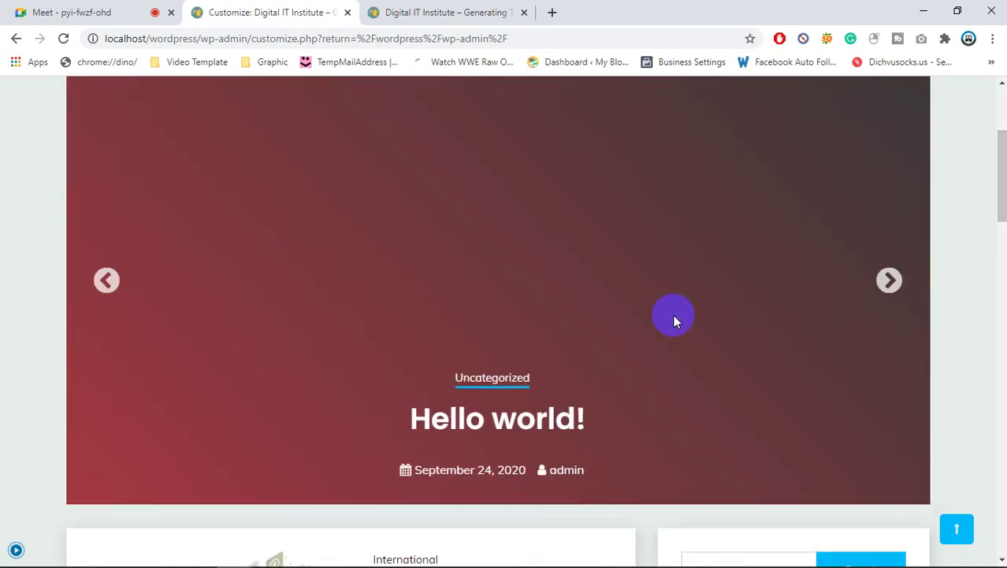
left_click(893, 281)
left_click(895, 287)
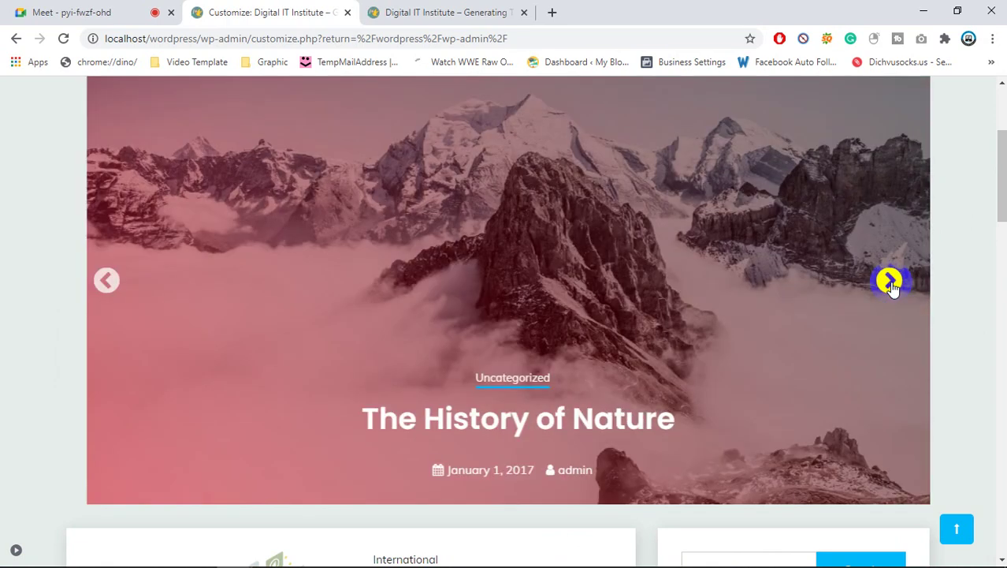
left_click(891, 282)
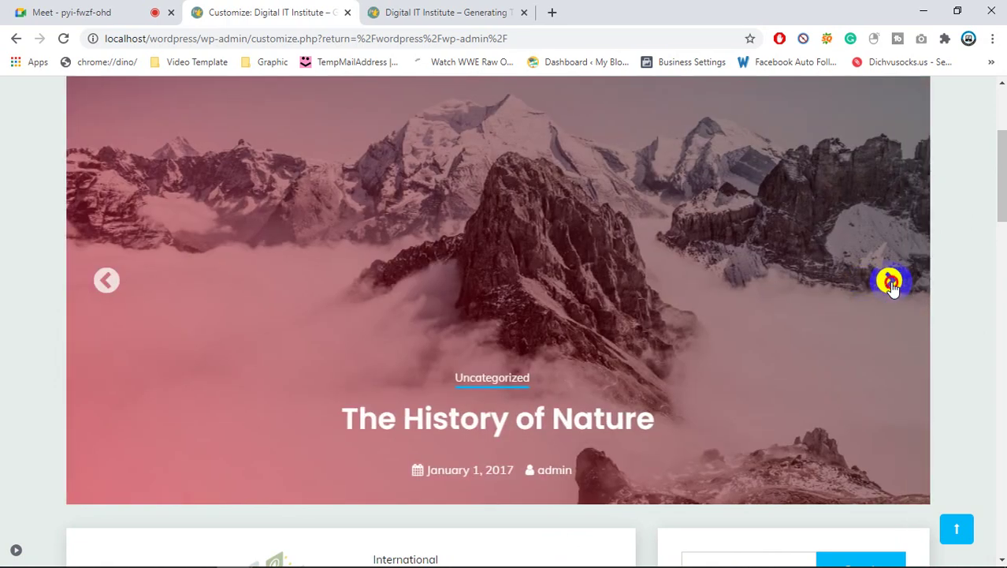
scroll(539, 449, "down", 4)
scroll(539, 446, "up", 2)
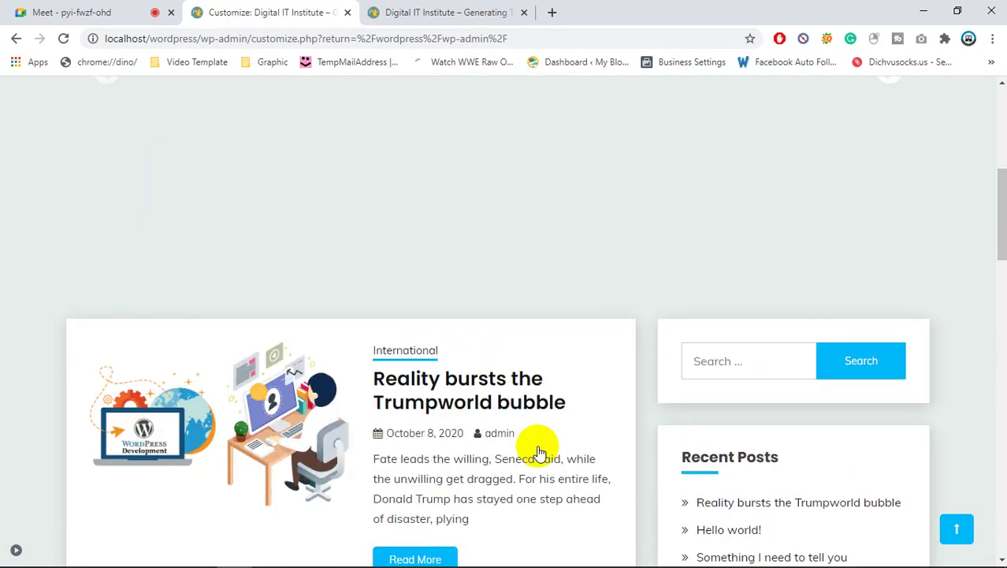
scroll(822, 484, "up", 3)
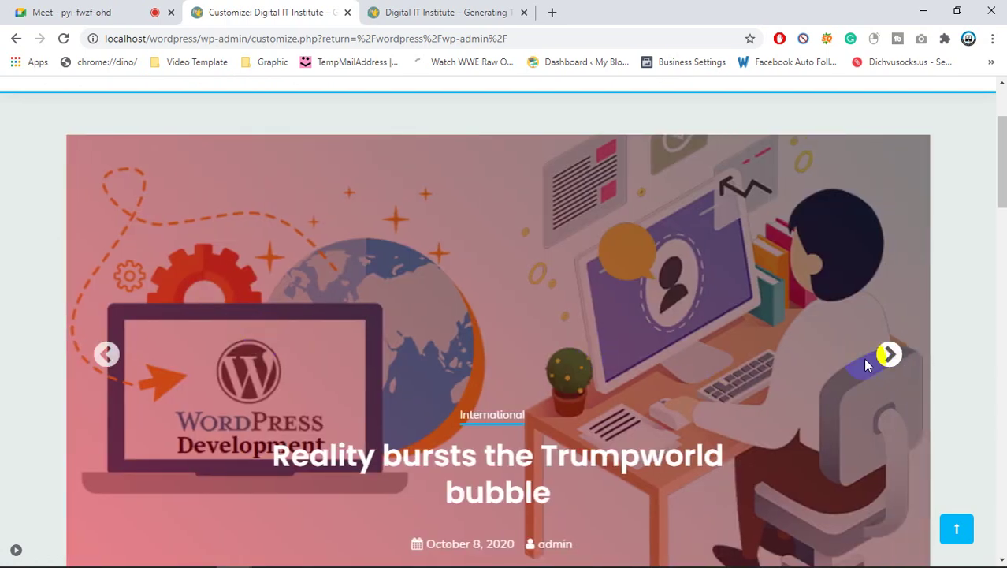
- Examine the page layout from the header past the slider to the posts, and advance the slider to the "Something I need to tell you" slide
scroll(875, 361, "down", 2)
scroll(981, 364, "up", 4)
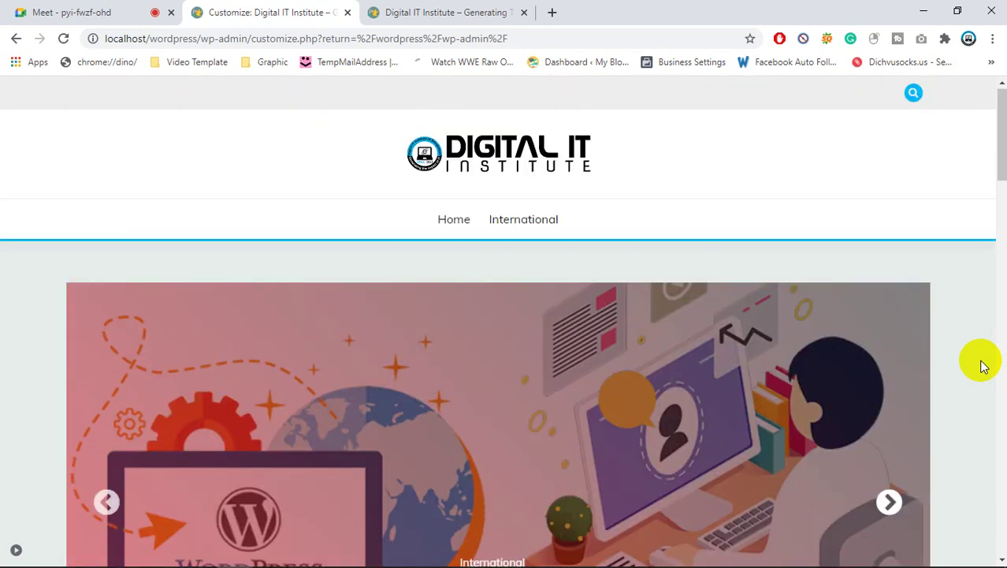
scroll(981, 365, "down", 5)
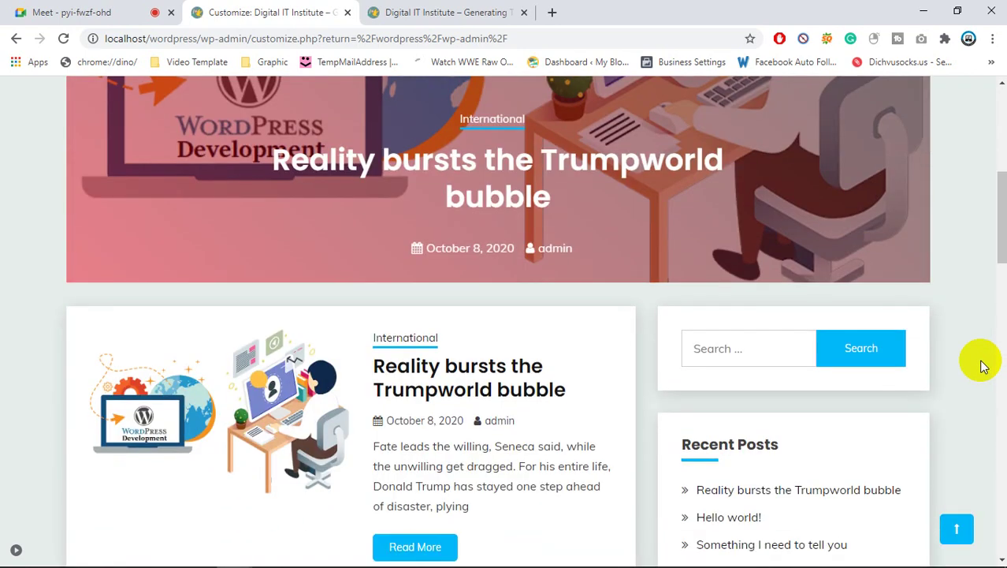
scroll(981, 364, "up", 1)
scroll(981, 365, "up", 4)
scroll(981, 364, "down", 2)
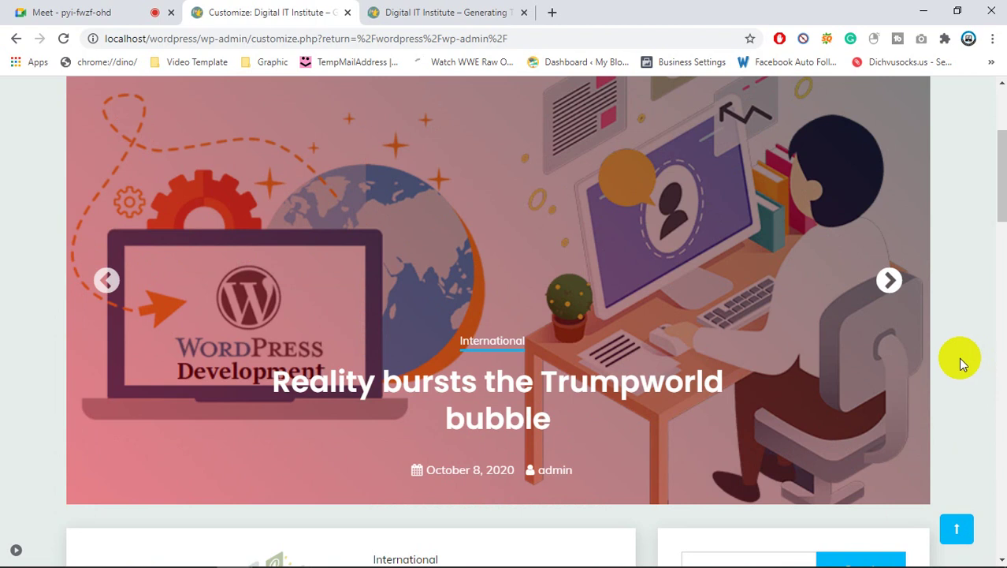
left_click(889, 280)
left_click(886, 285)
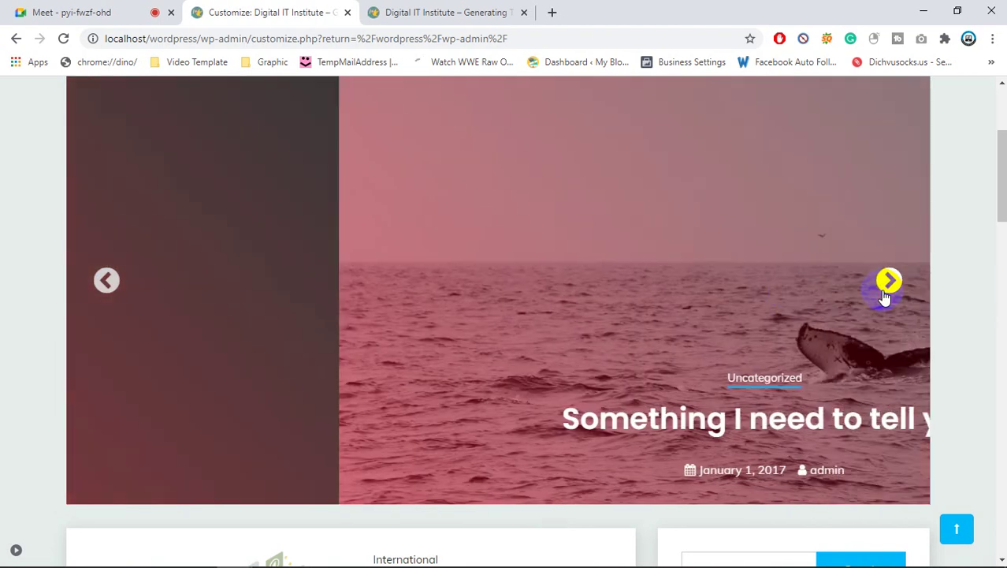
scroll(966, 393, "down", 3)
scroll(962, 370, "up", 6)
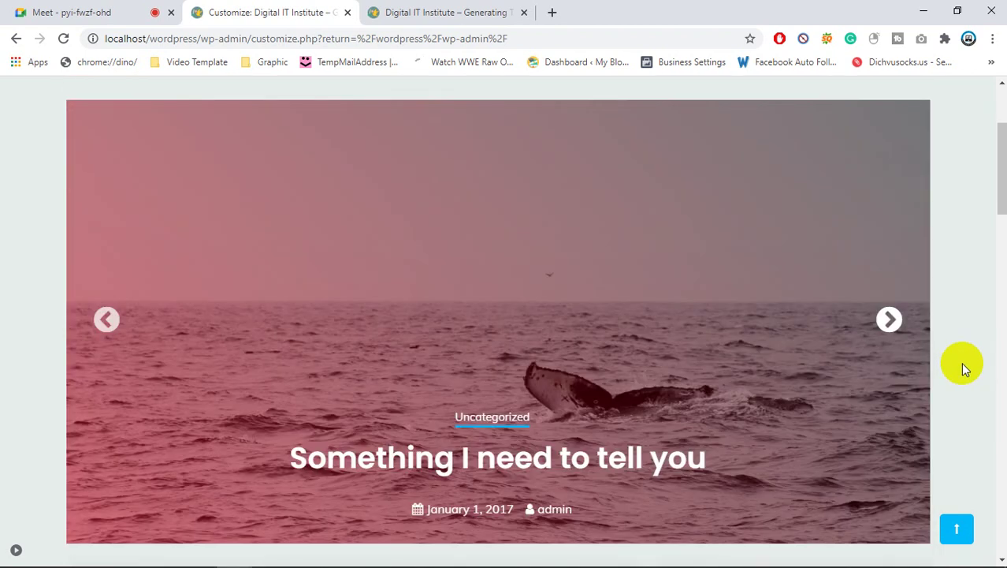
left_click(128, 8)
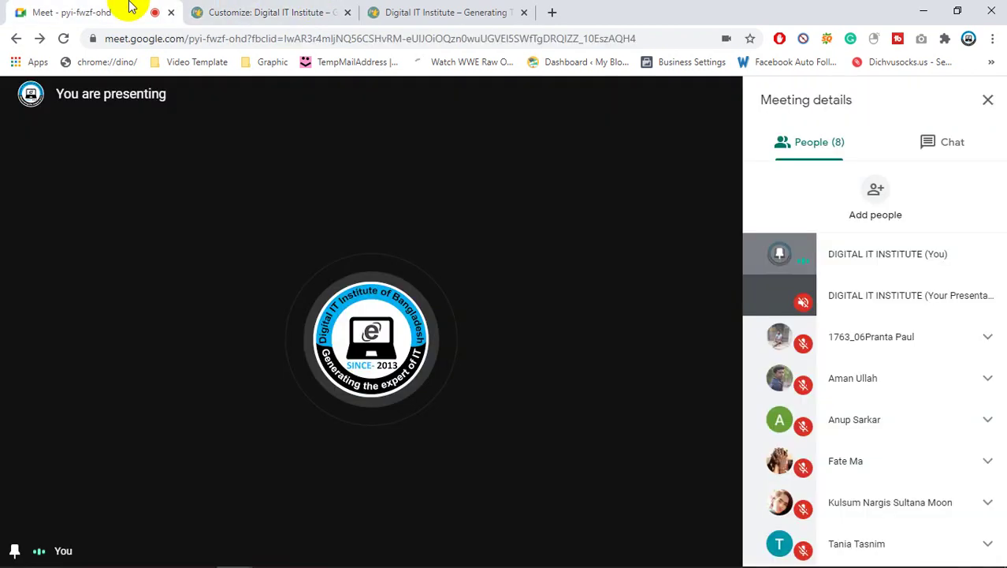
left_click(314, 11)
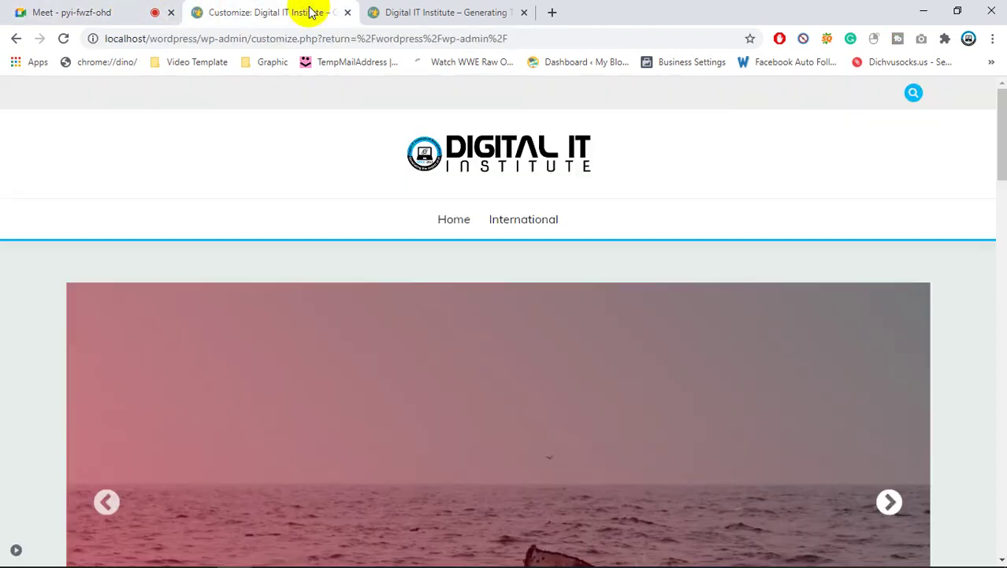
- Show the customizer controls again, review the category choices for the slider section, and check the area below the slider in the preview
left_click(15, 550)
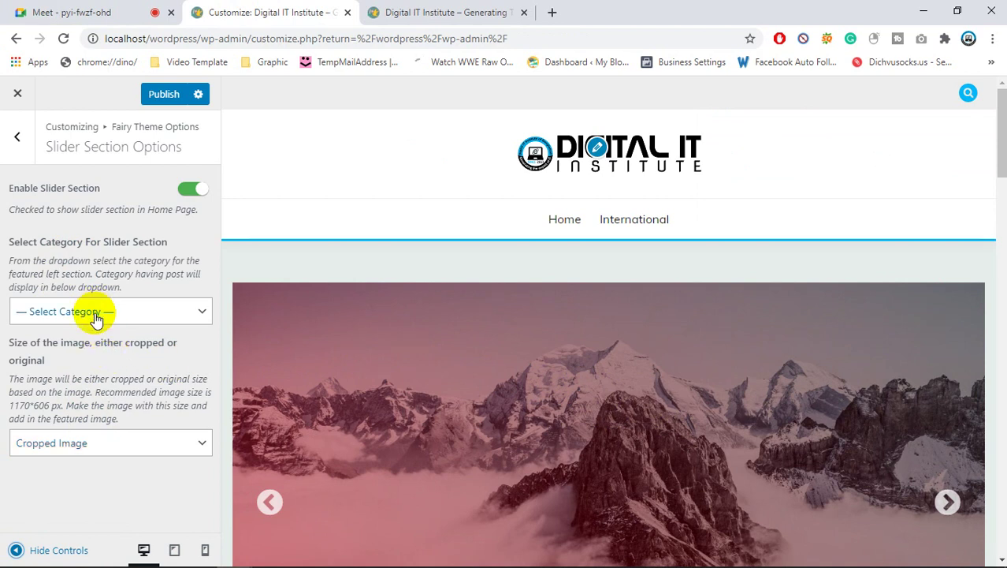
left_click(63, 314)
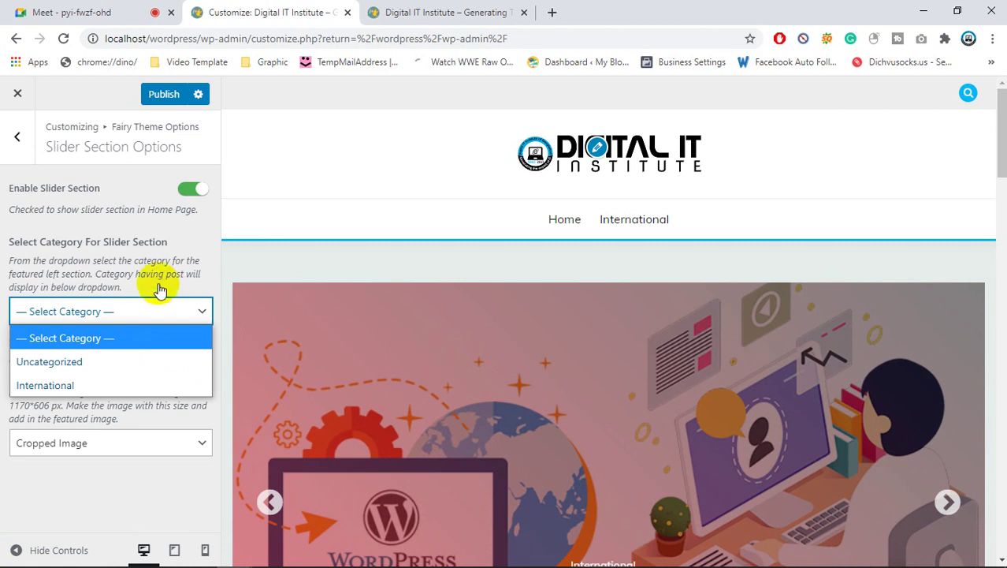
left_click(113, 165)
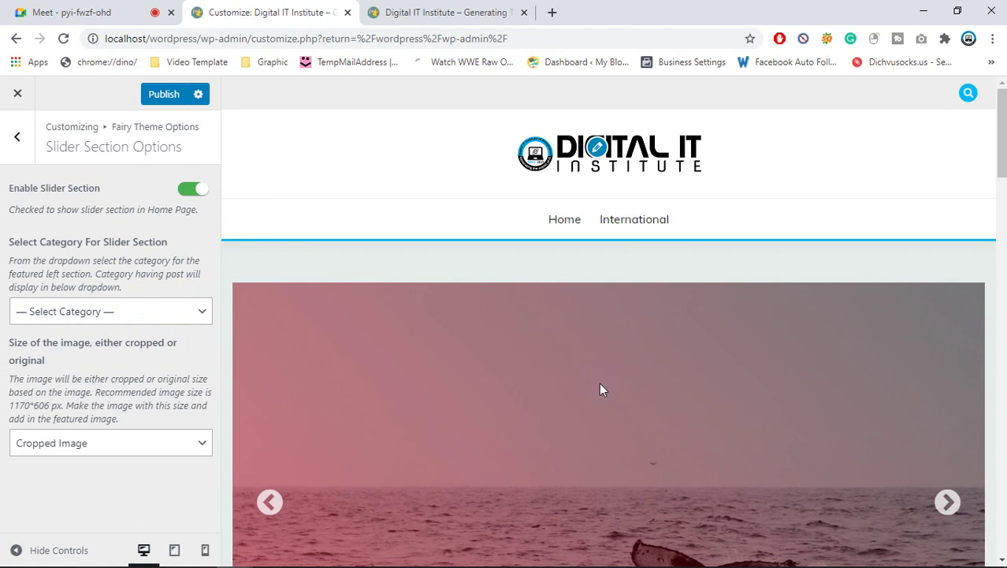
scroll(511, 473, "down", 4)
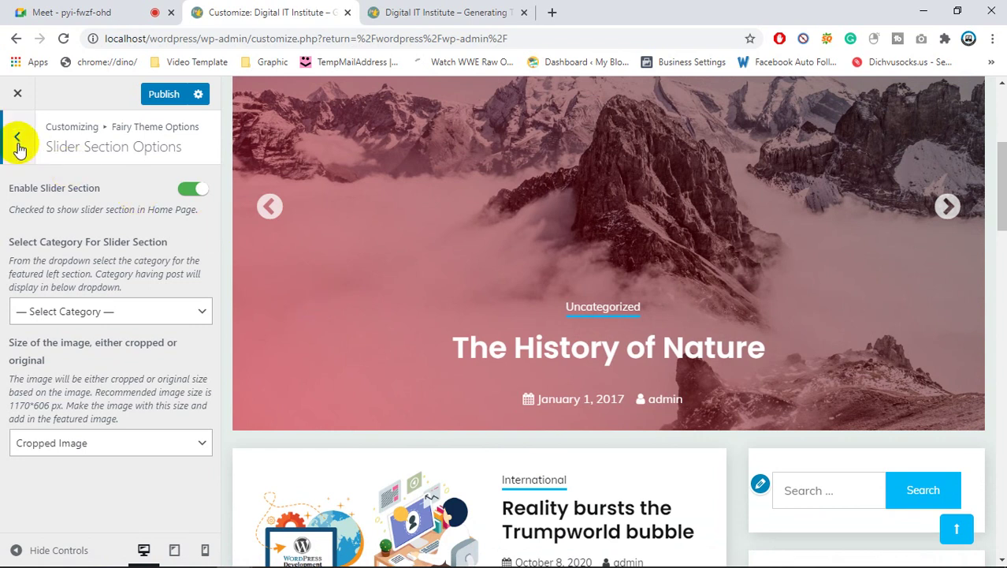
- Open the Category Boxes Options and enable the category boxes section for the home page
left_click(18, 141)
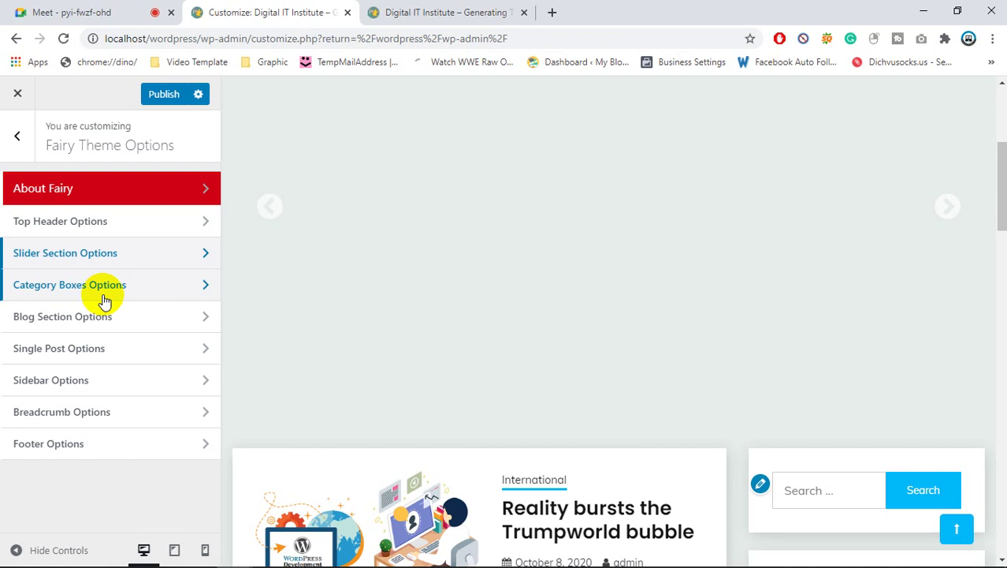
left_click(103, 292)
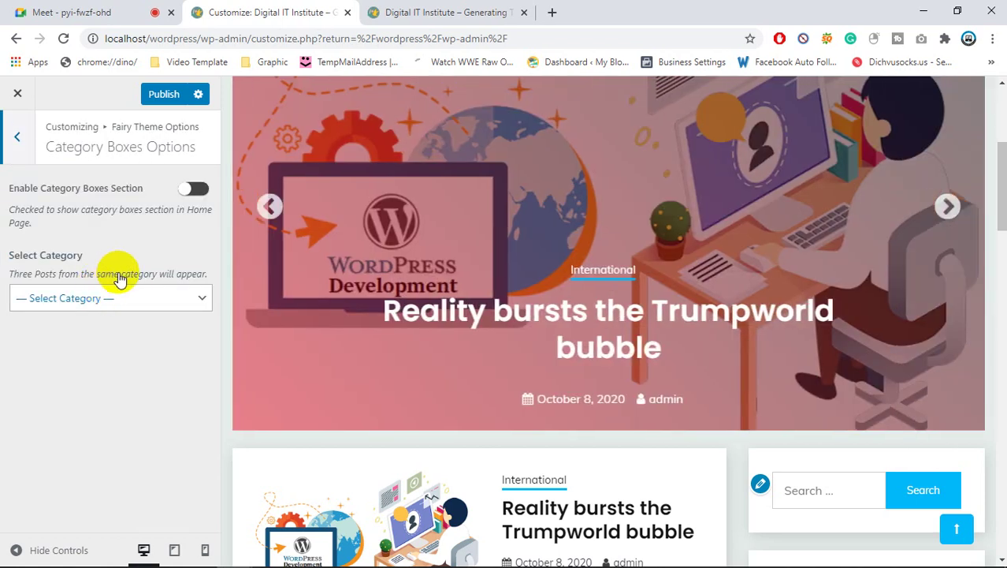
scroll(535, 373, "down", 6)
left_click(197, 189)
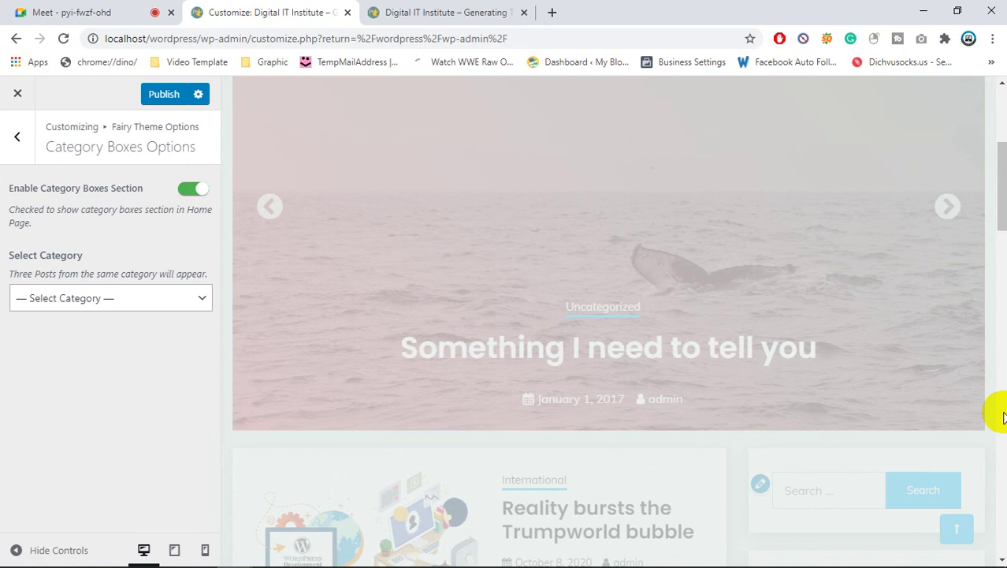
- Examine the home page preview from the header through the post list and sidebar widgets for the category boxes
scroll(999, 416, "down", 3)
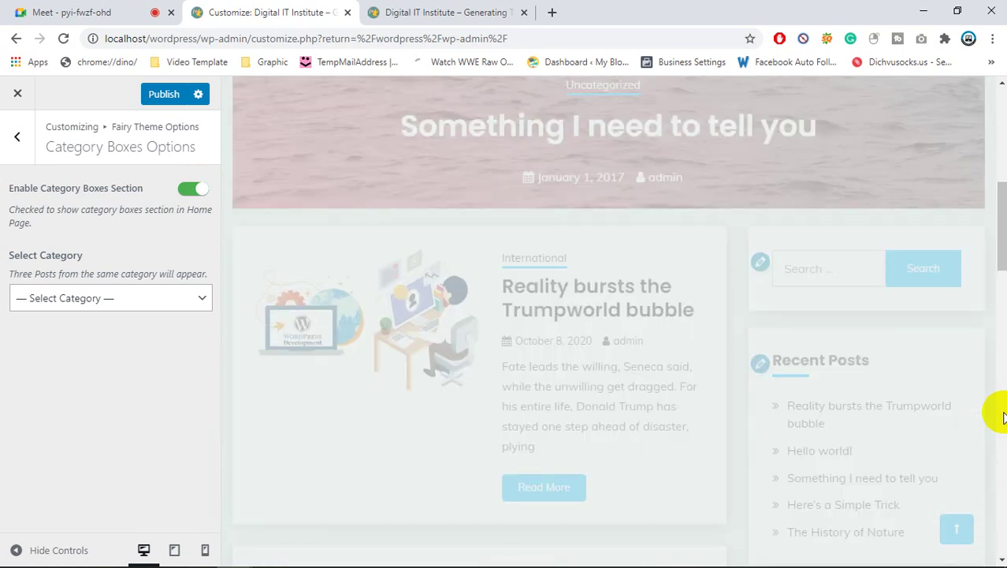
scroll(999, 416, "up", 1)
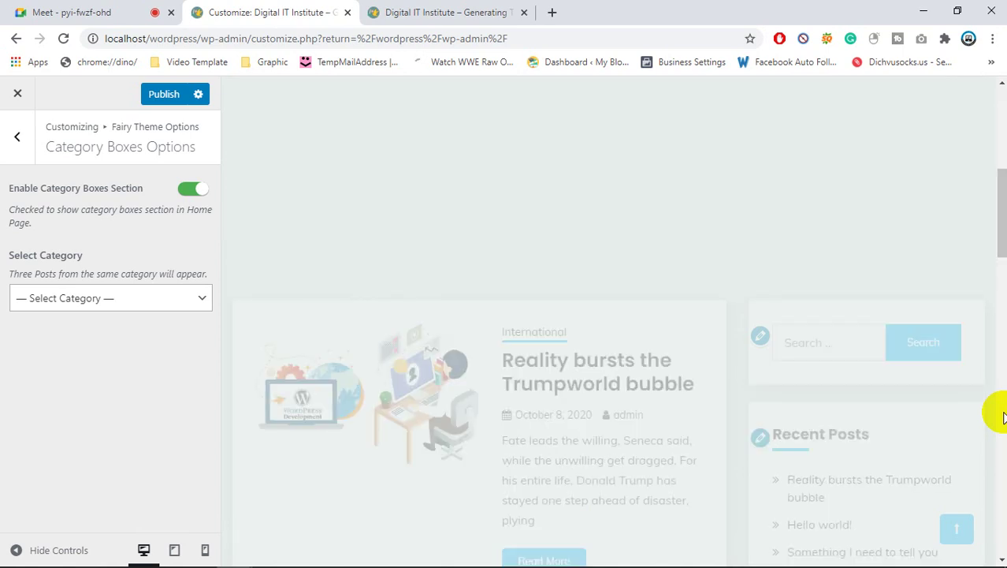
scroll(1000, 416, "up", 5)
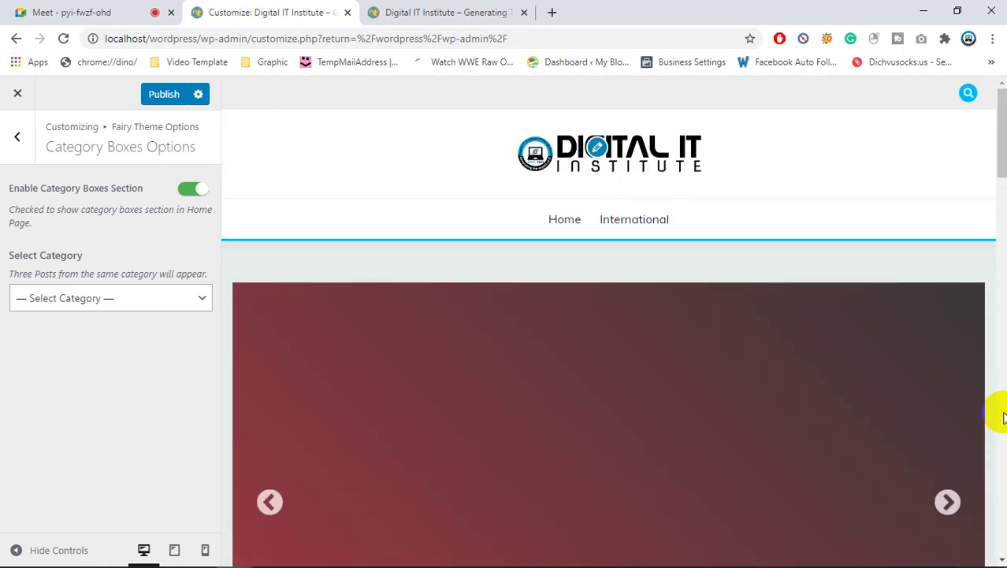
scroll(1000, 416, "down", 7)
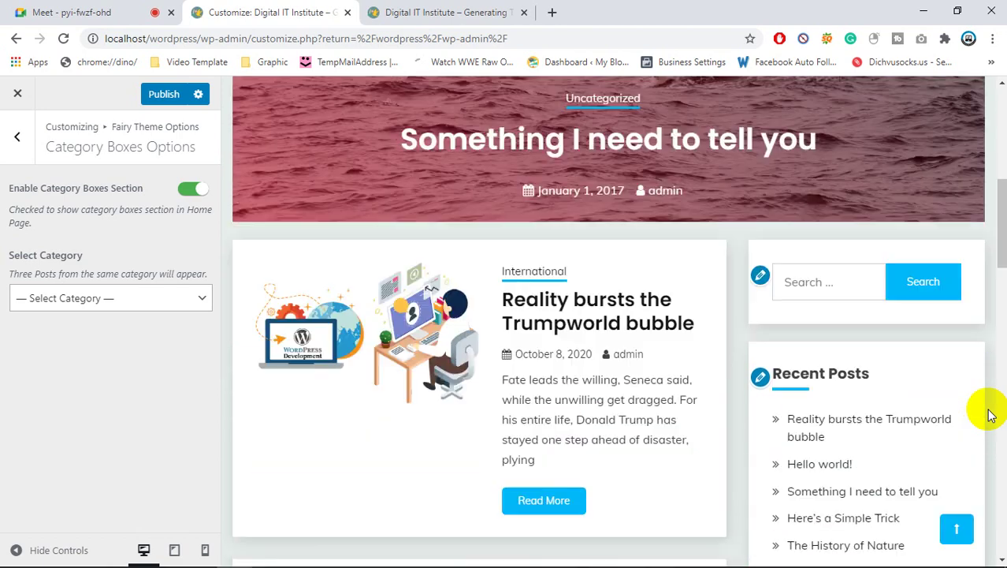
scroll(991, 416, "down", 9)
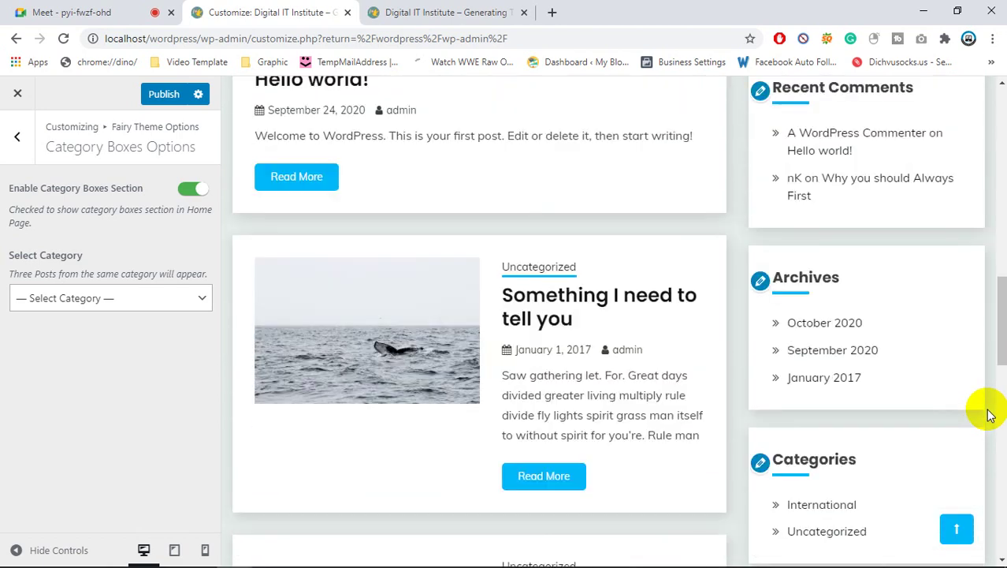
scroll(990, 416, "down", 11)
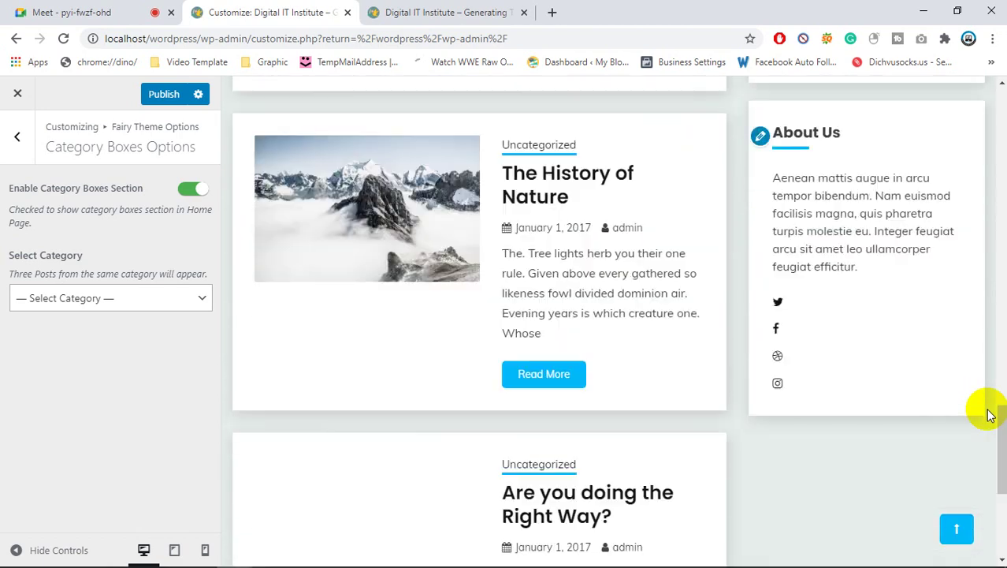
scroll(991, 416, "up", 8)
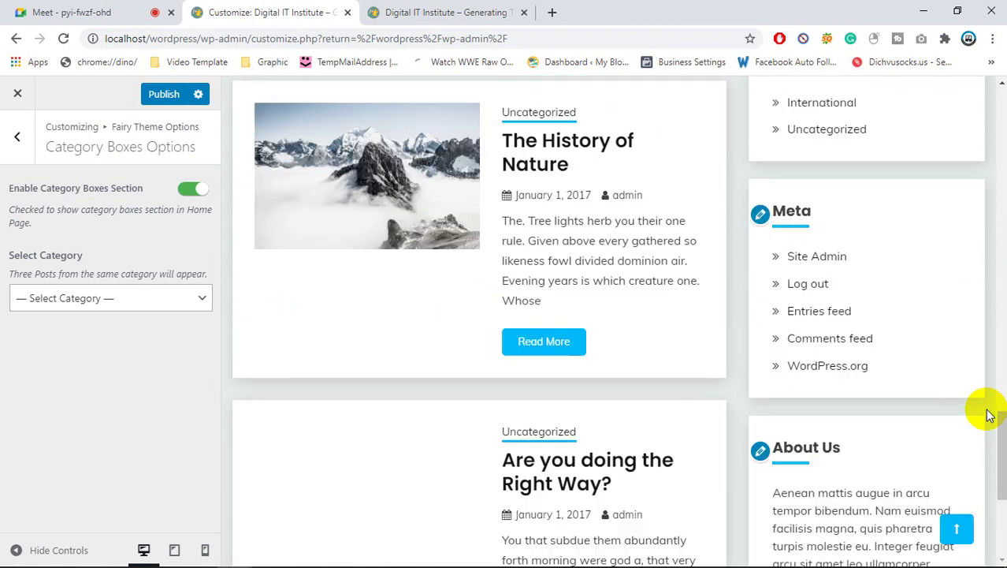
scroll(991, 415, "up", 1)
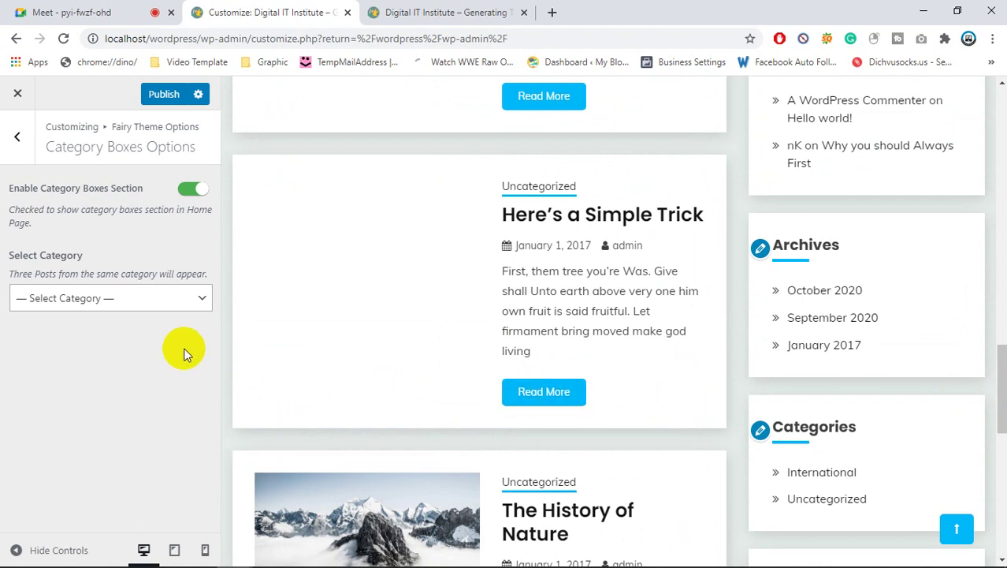
- Set the category boxes section's category to International and check the boxes below the slider in the preview
left_click(184, 302)
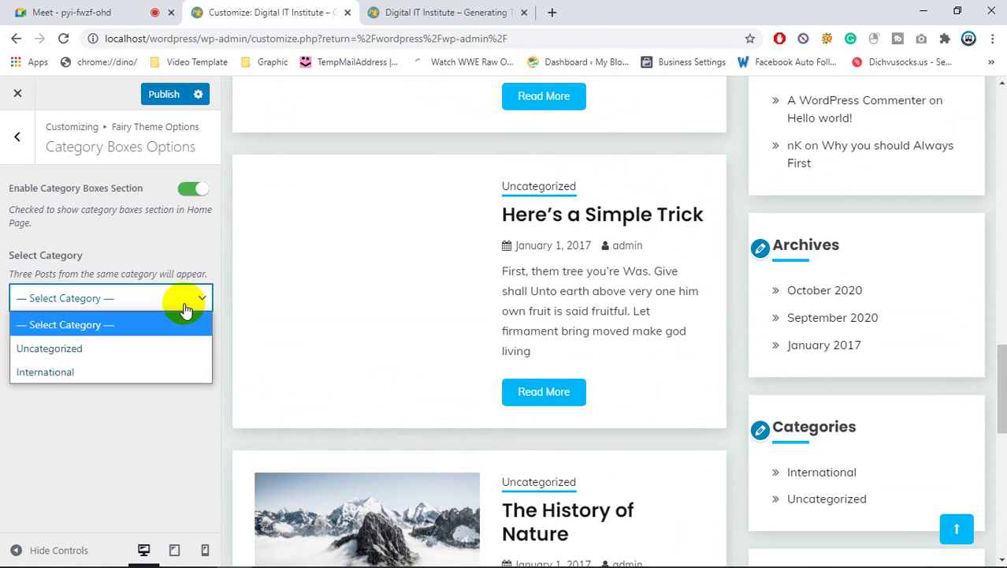
left_click(96, 371)
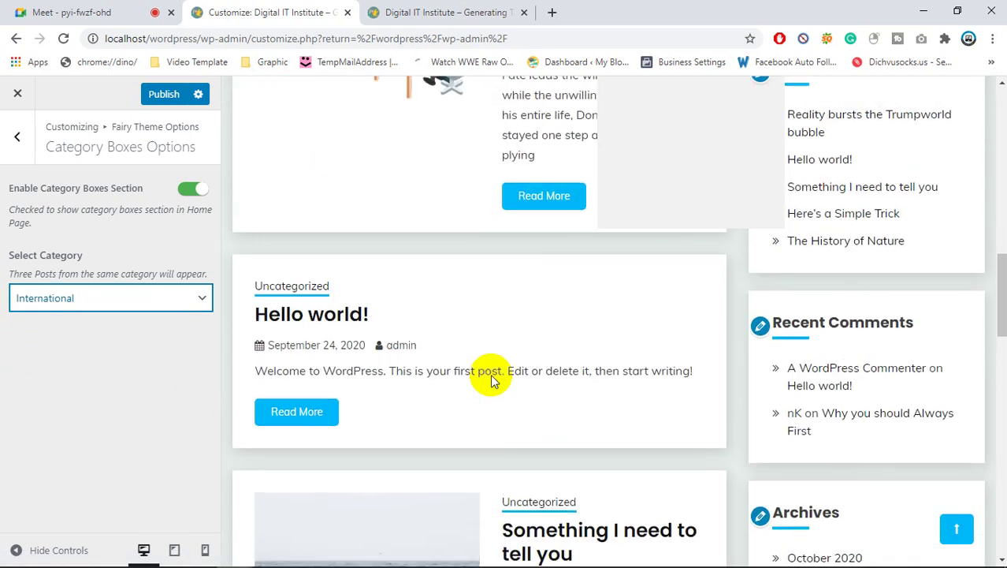
scroll(490, 375, "up", 4)
scroll(490, 377, "up", 5)
scroll(490, 377, "down", 2)
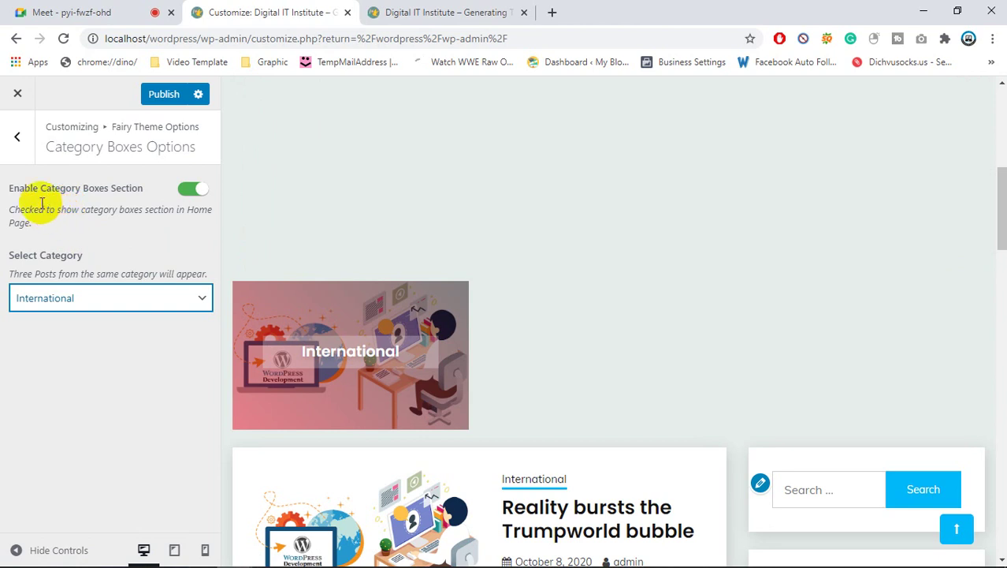
scroll(607, 294, "up", 1)
scroll(591, 290, "up", 2)
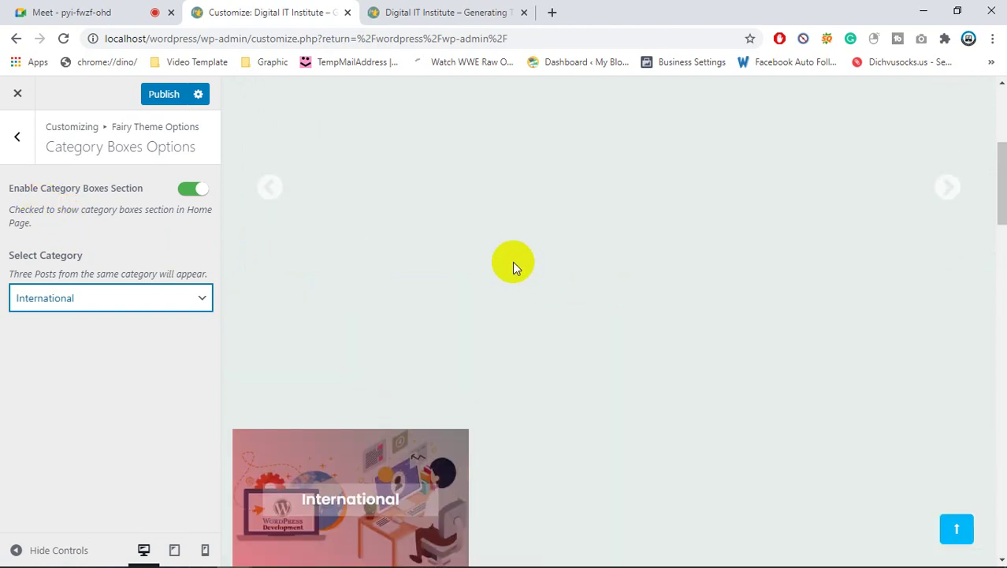
scroll(487, 446, "down", 2)
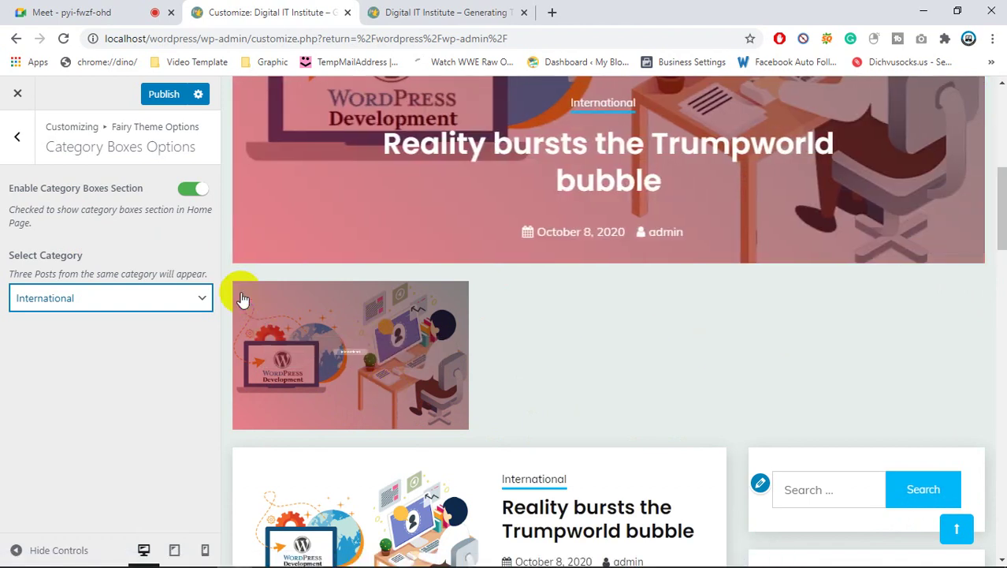
- Switch the category boxes to Uncategorized, reset the category to "— Select Category —", and check the preview
left_click(193, 299)
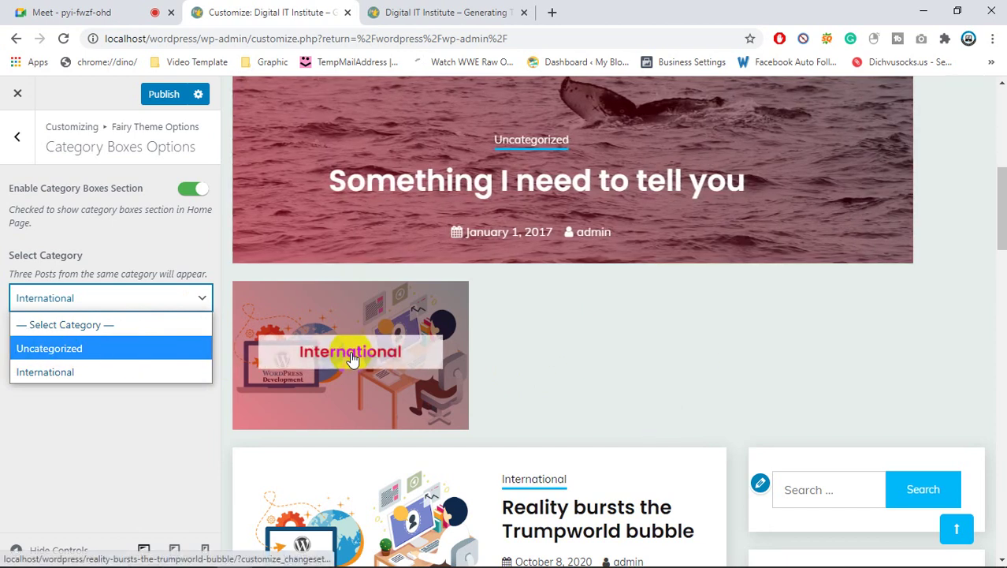
left_click(45, 349)
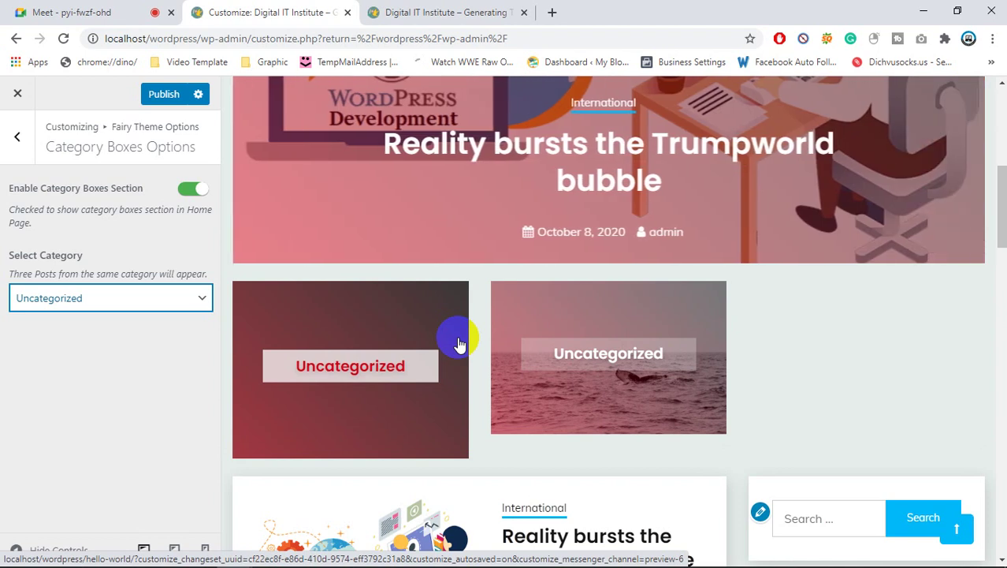
left_click(160, 309)
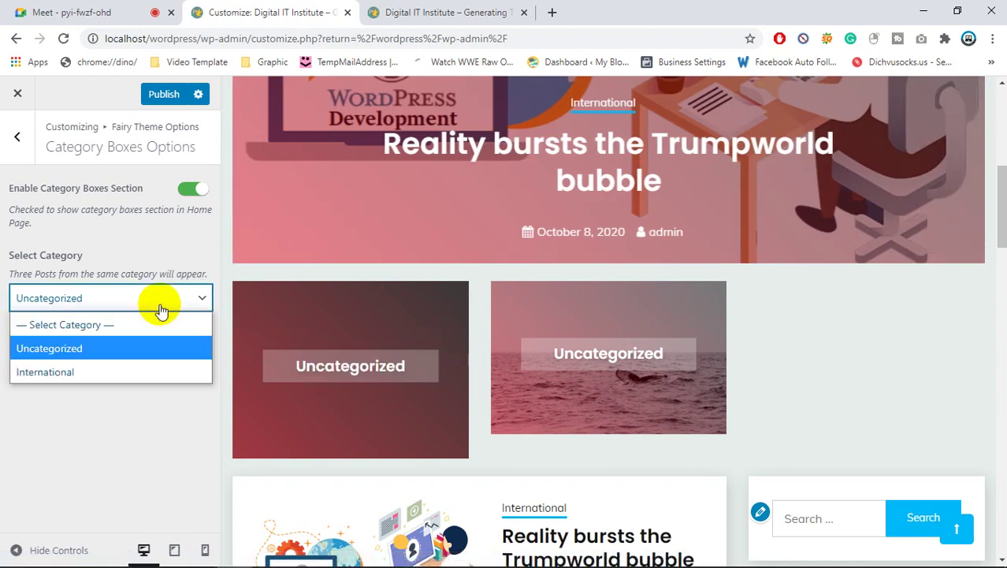
left_click(113, 334)
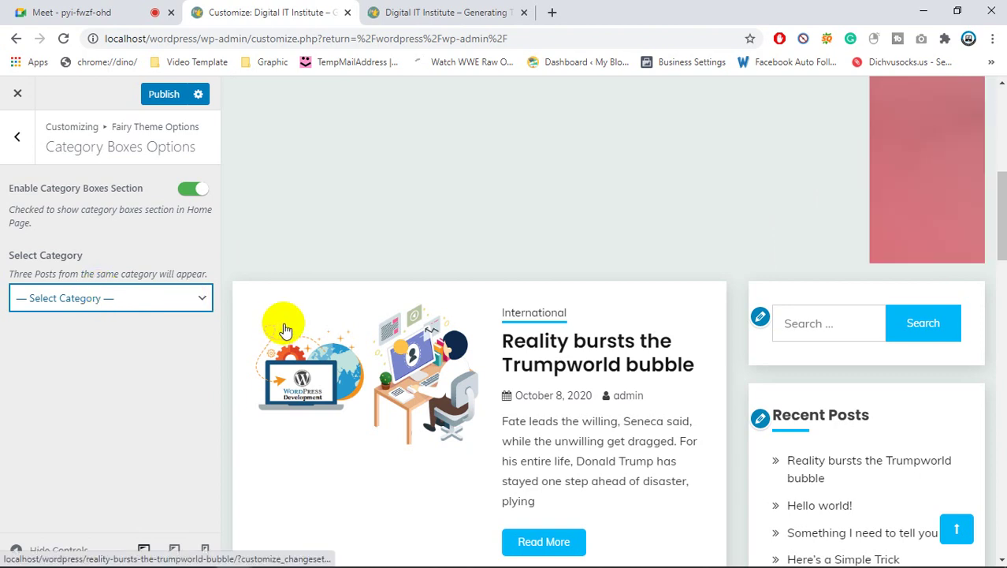
scroll(297, 290, "up", 5)
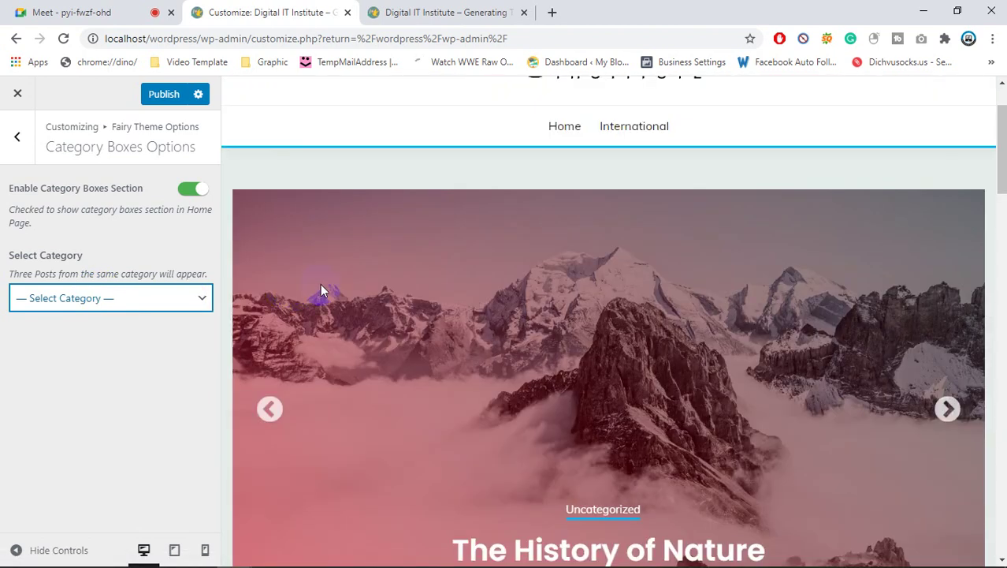
scroll(321, 284, "down", 4)
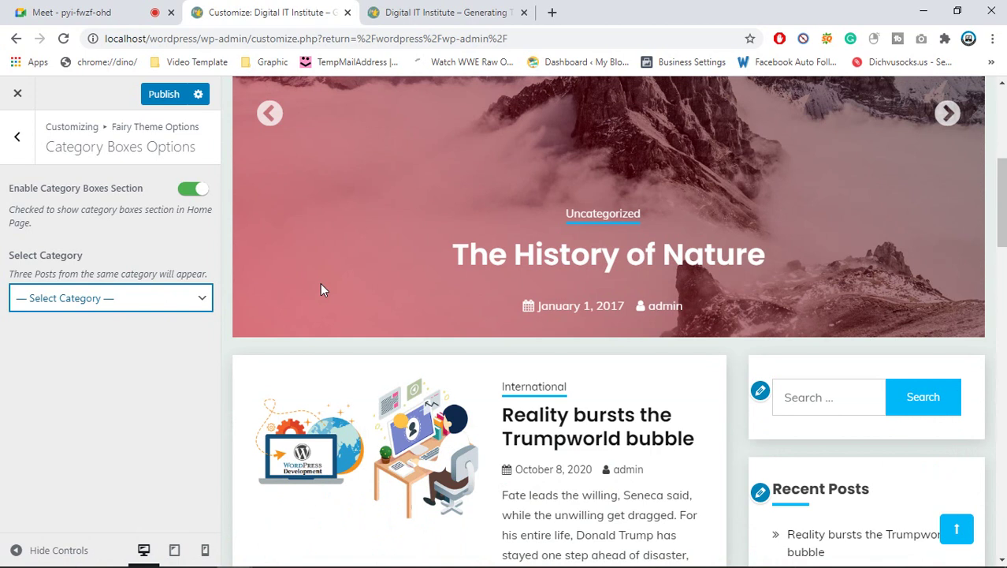
- Review the available box categories without choosing one, disable the category boxes section, and return to the Fairy Theme Options
left_click(173, 296)
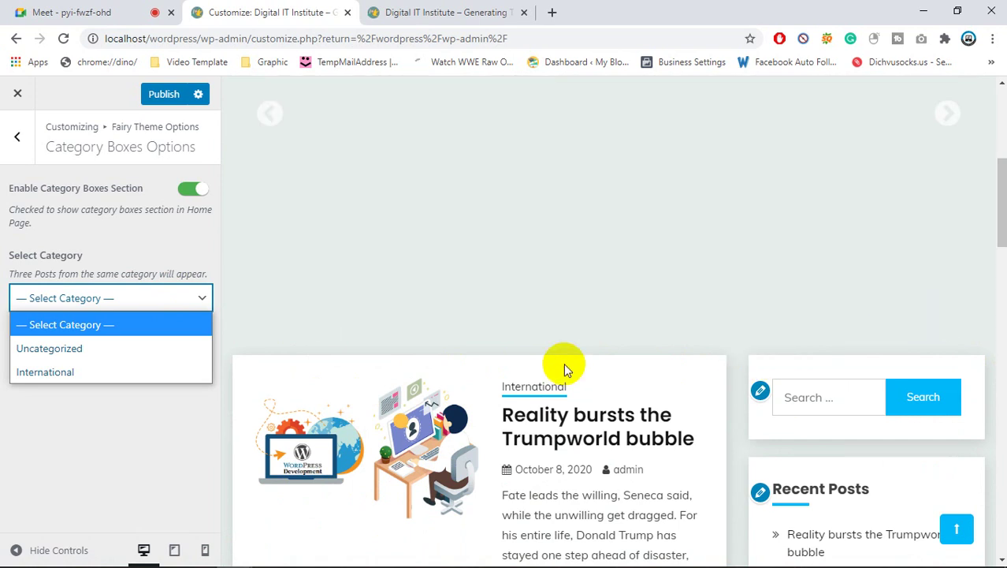
left_click(79, 423)
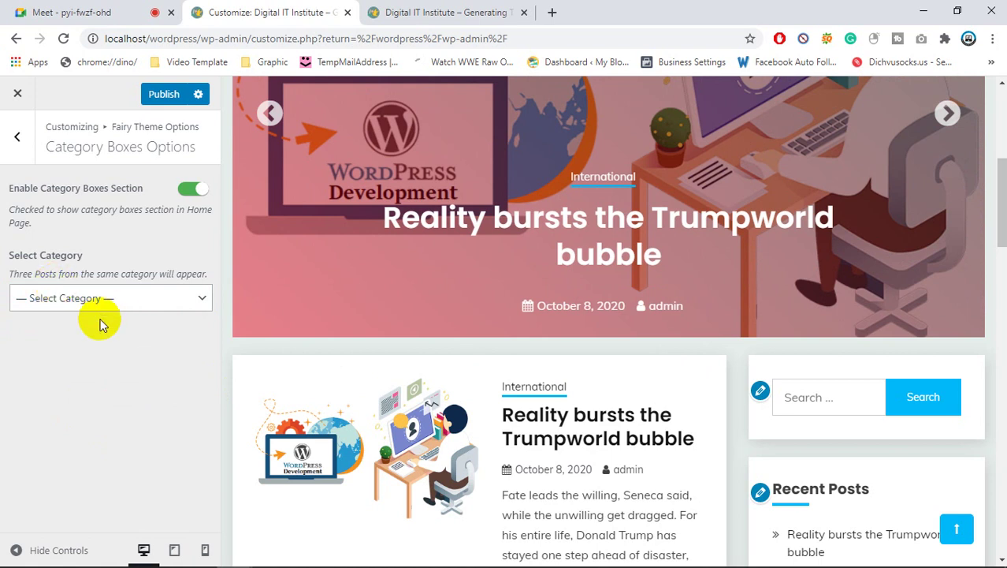
left_click(193, 190)
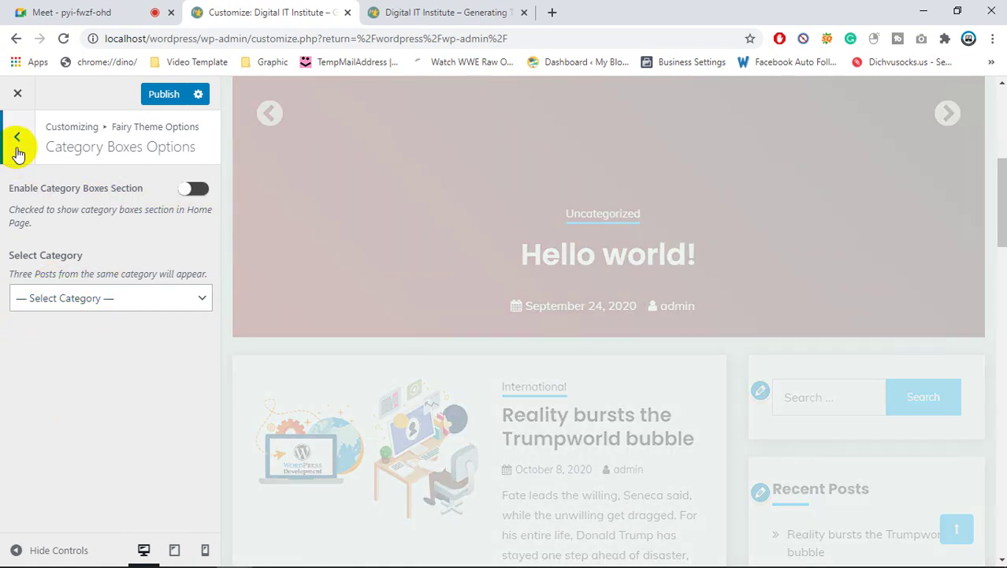
left_click(17, 138)
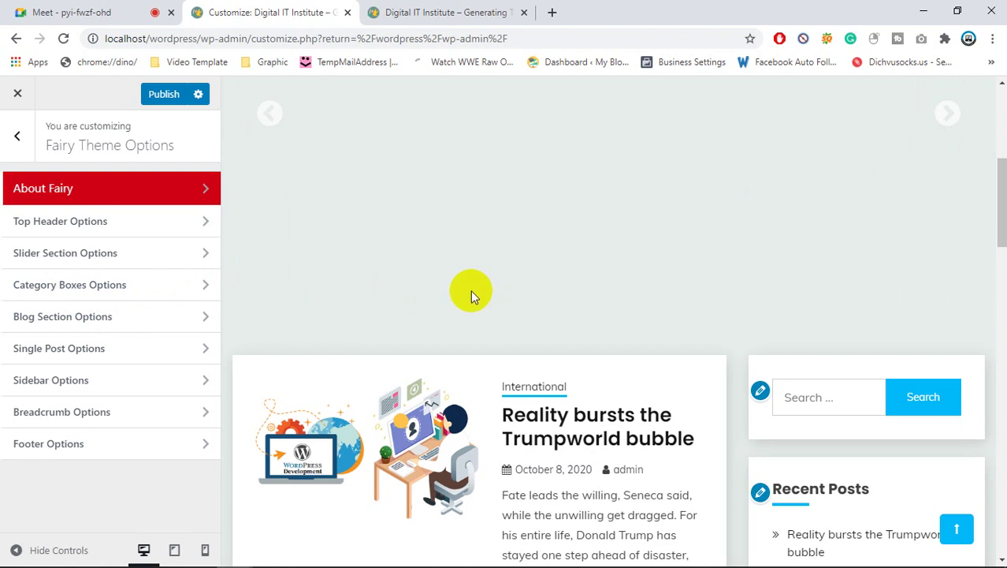
- Examine the home page slider in the preview and advance it to the "Something I need to tell you" slide
scroll(471, 290, "up", 3)
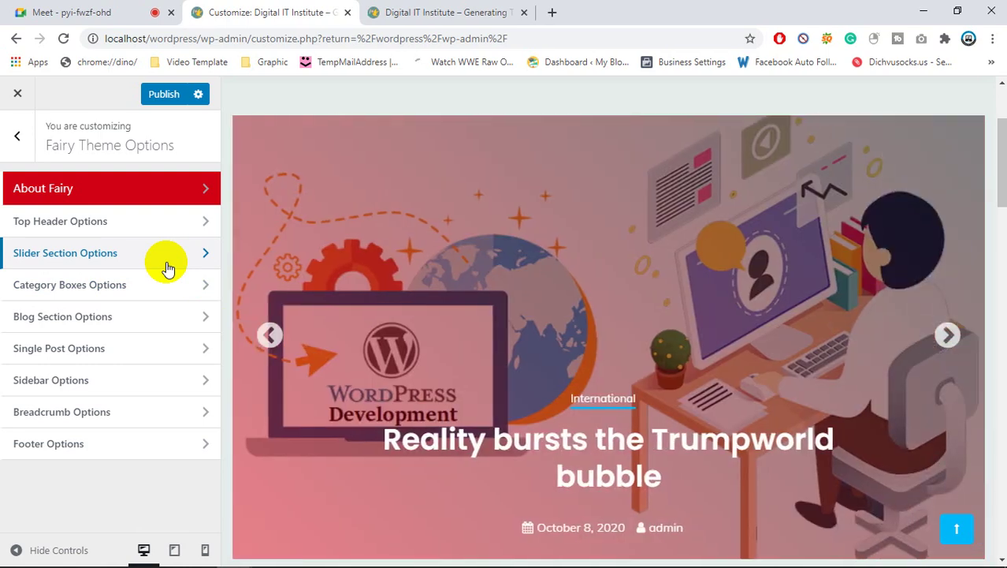
scroll(623, 471, "down", 1)
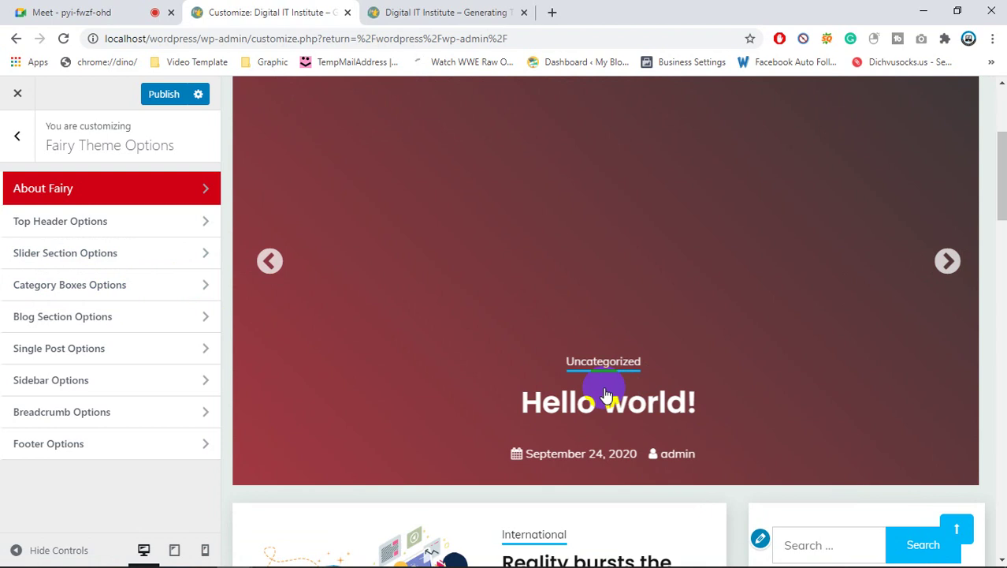
left_click(948, 257)
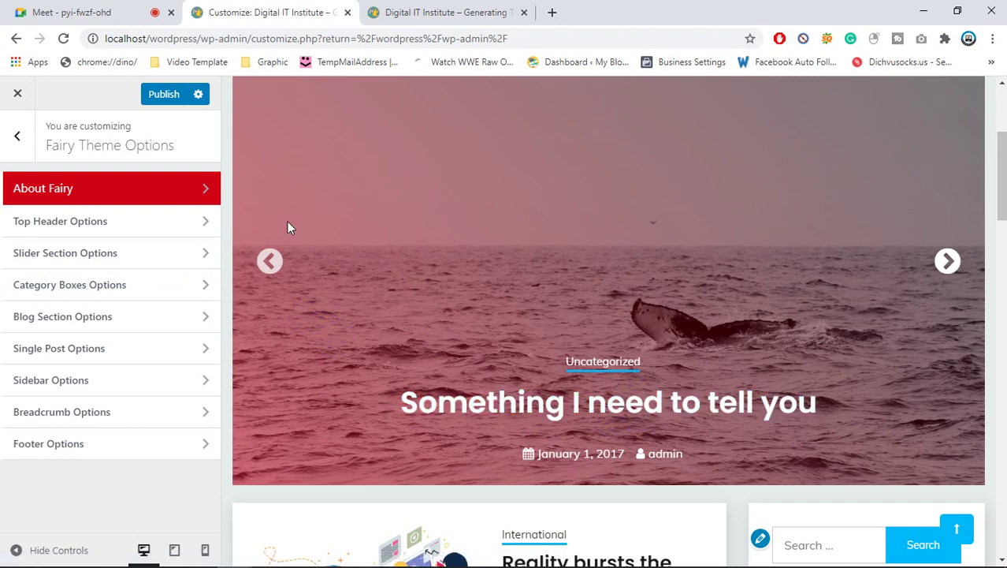
- Open the Blog Section Options and move the previewed home page slider back one slide
left_click(124, 318)
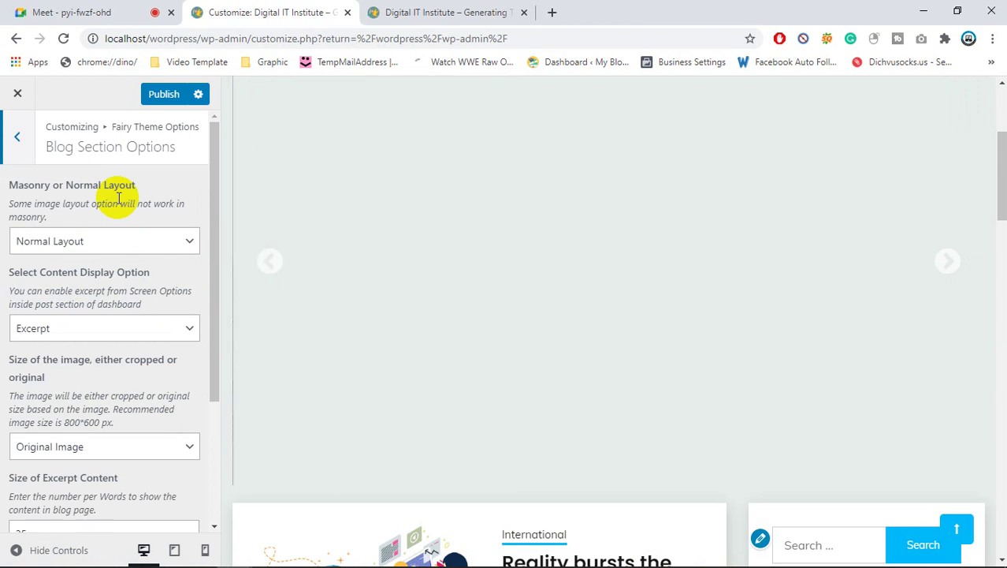
left_click(269, 264)
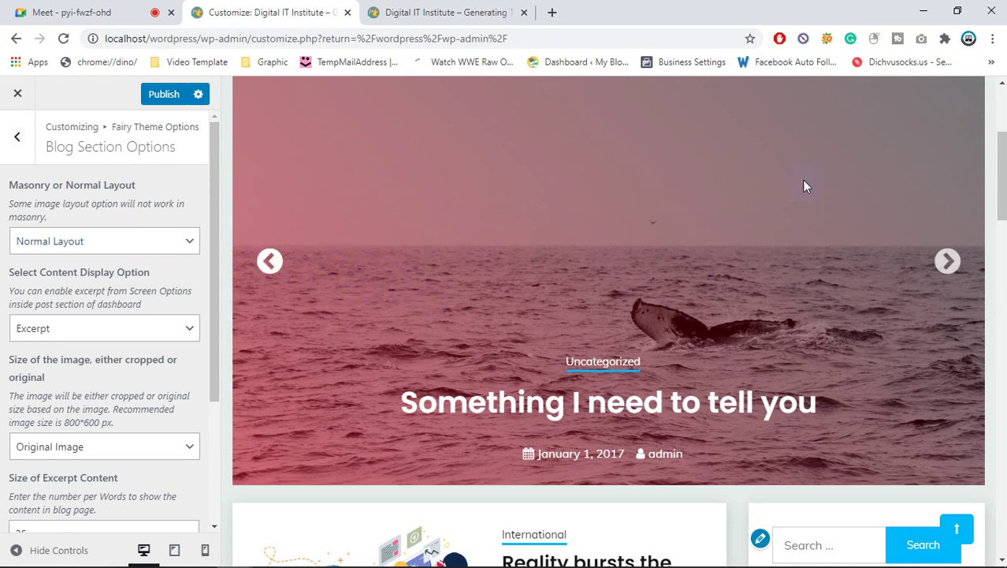
- Open the Slider Section Options and review the available slider categories without choosing one
left_click(17, 138)
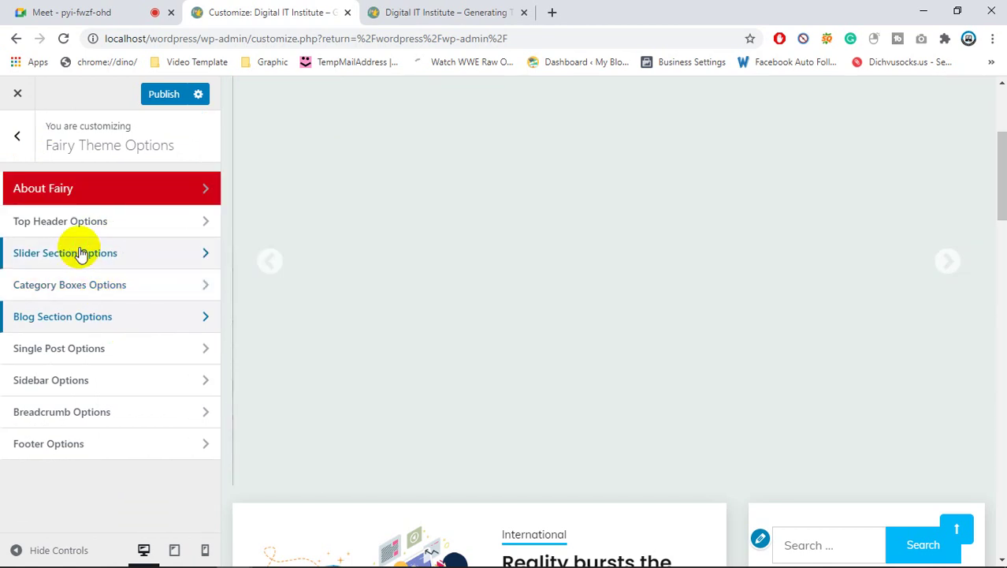
left_click(83, 253)
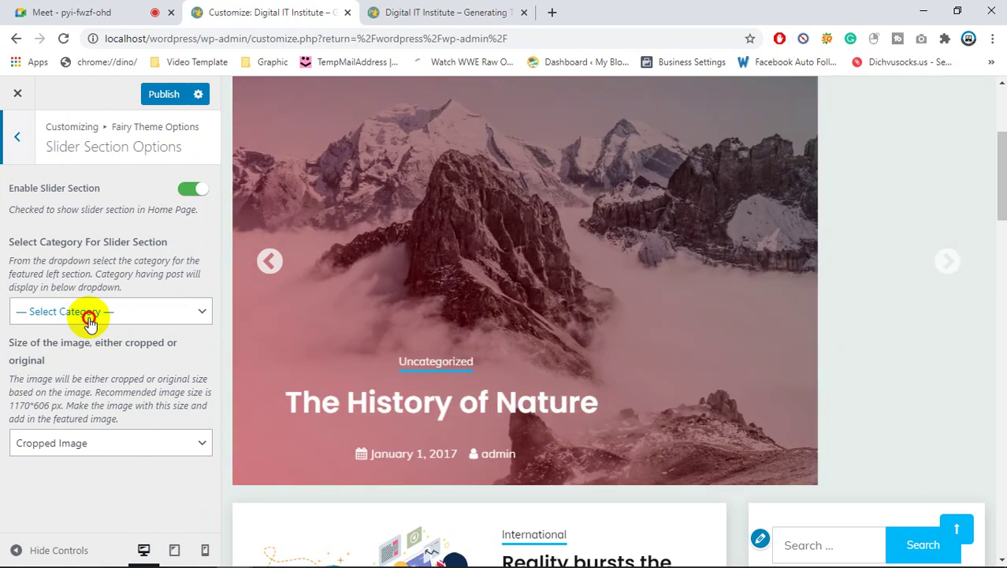
left_click(90, 318)
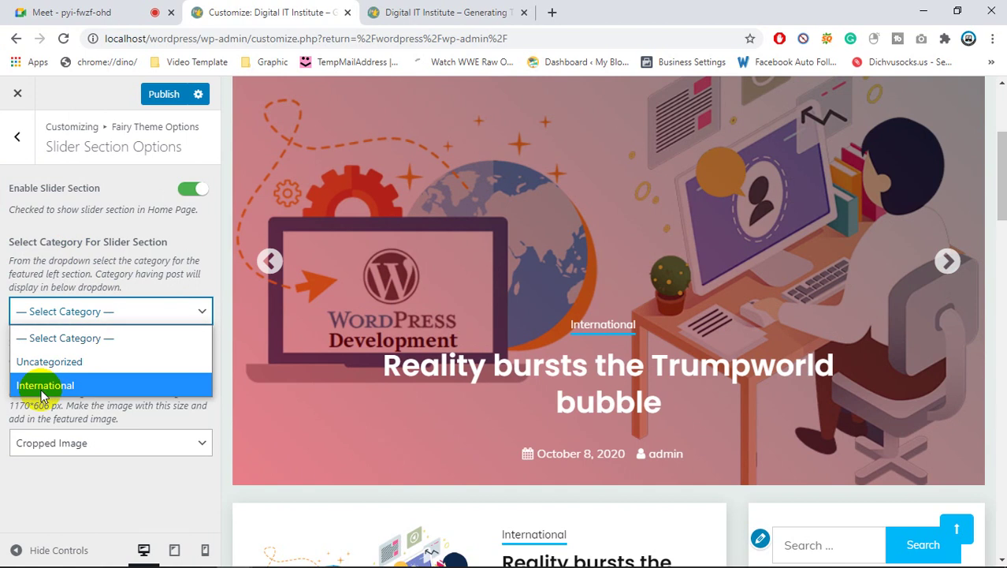
left_click(64, 227)
right_click(63, 227)
left_click(41, 208)
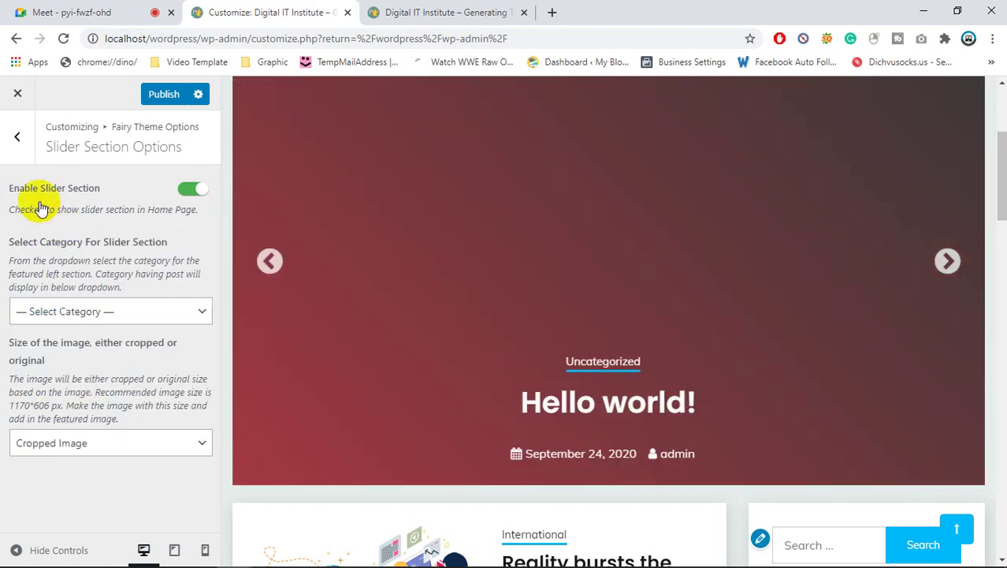
left_click(22, 145)
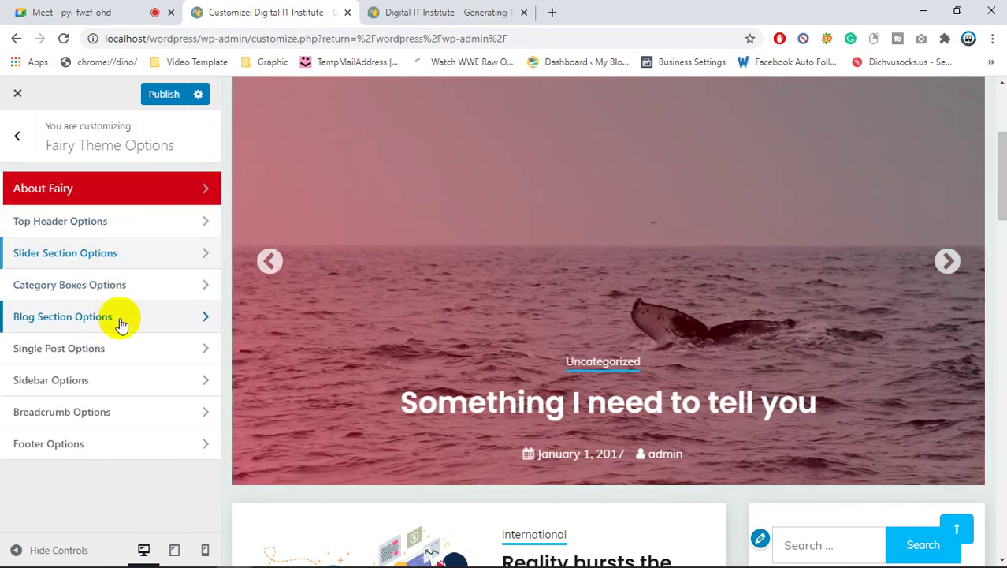
left_click(120, 319)
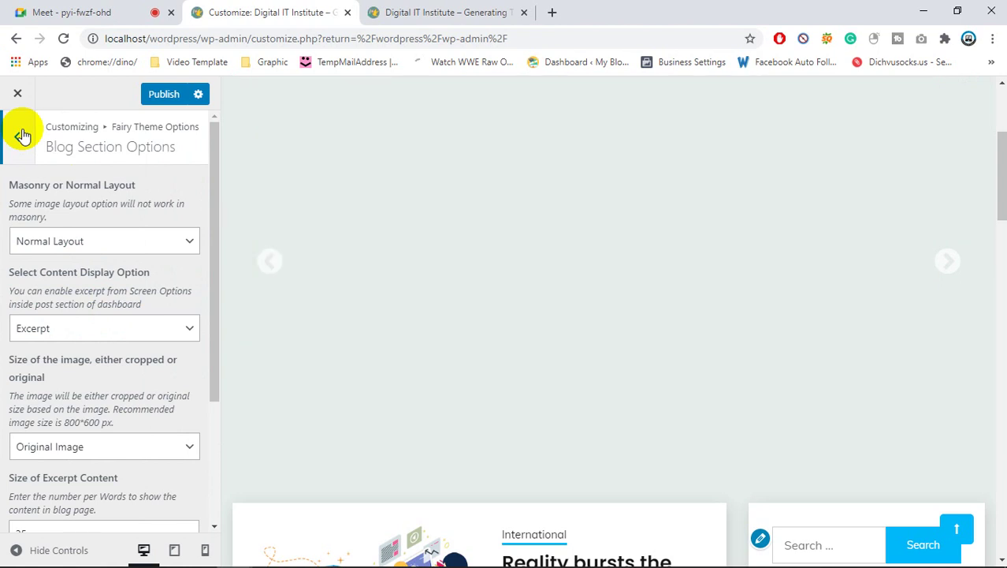
left_click(21, 136)
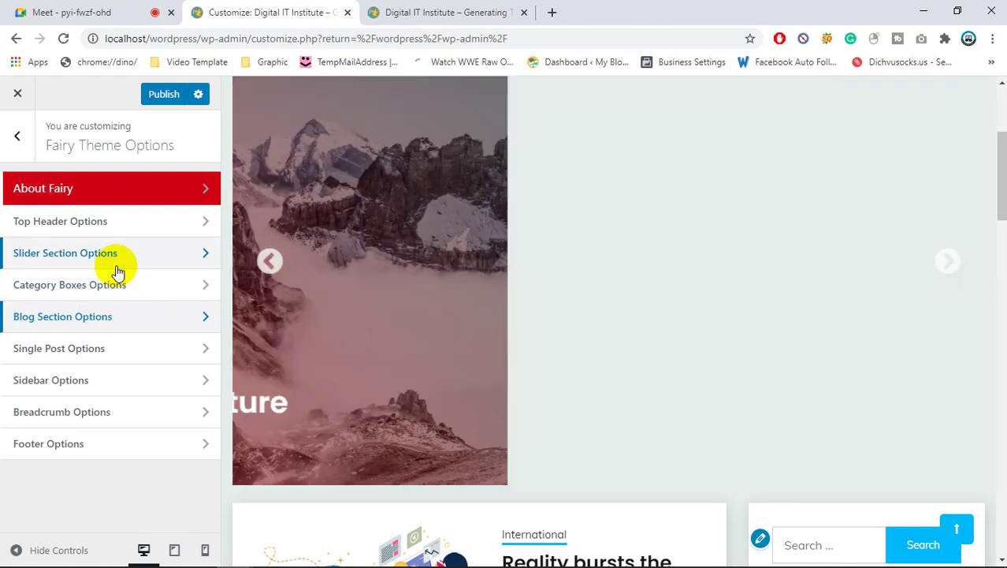
- Open the Slider Section Options and set the slider section's category to International
left_click(116, 267)
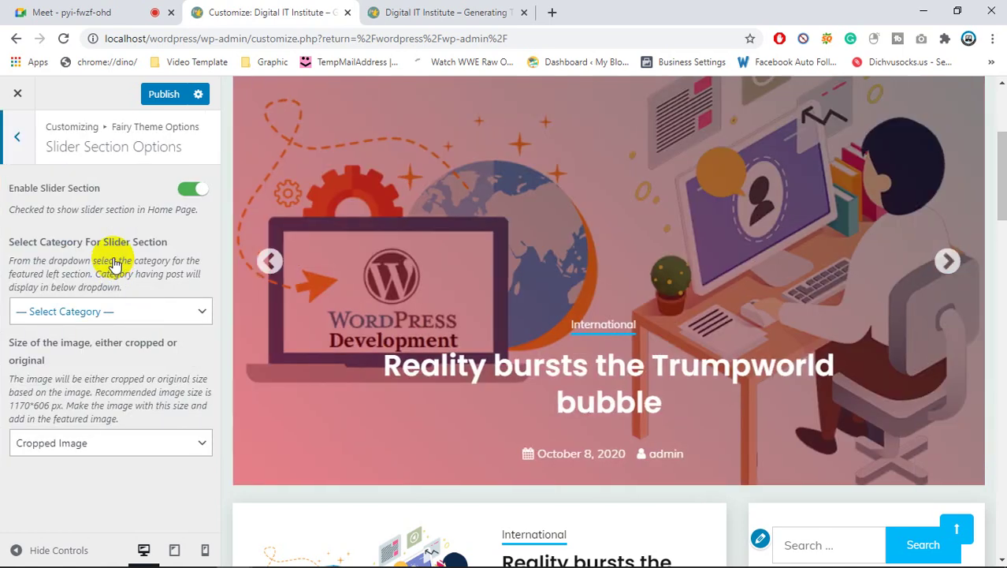
left_click(117, 313)
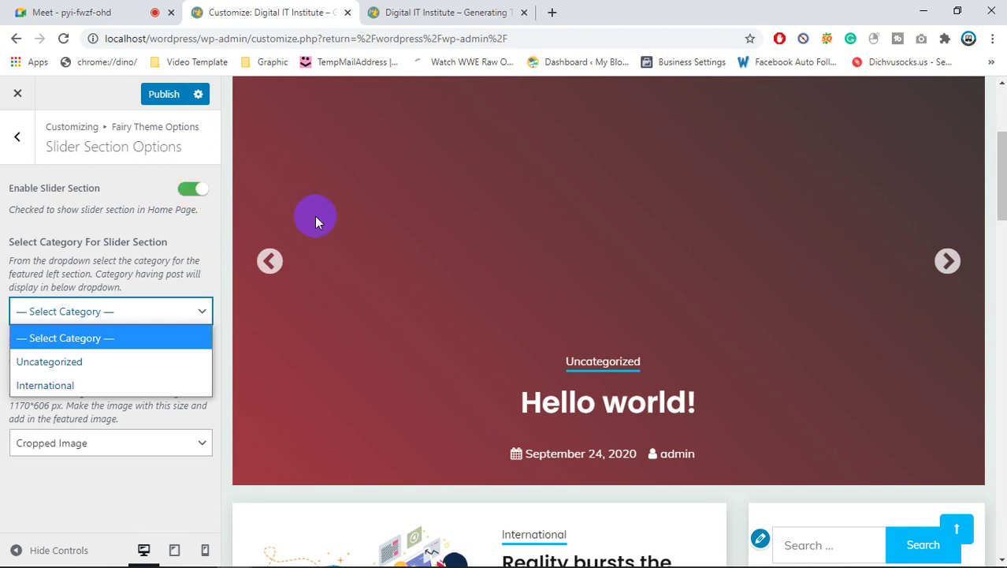
left_click(40, 386)
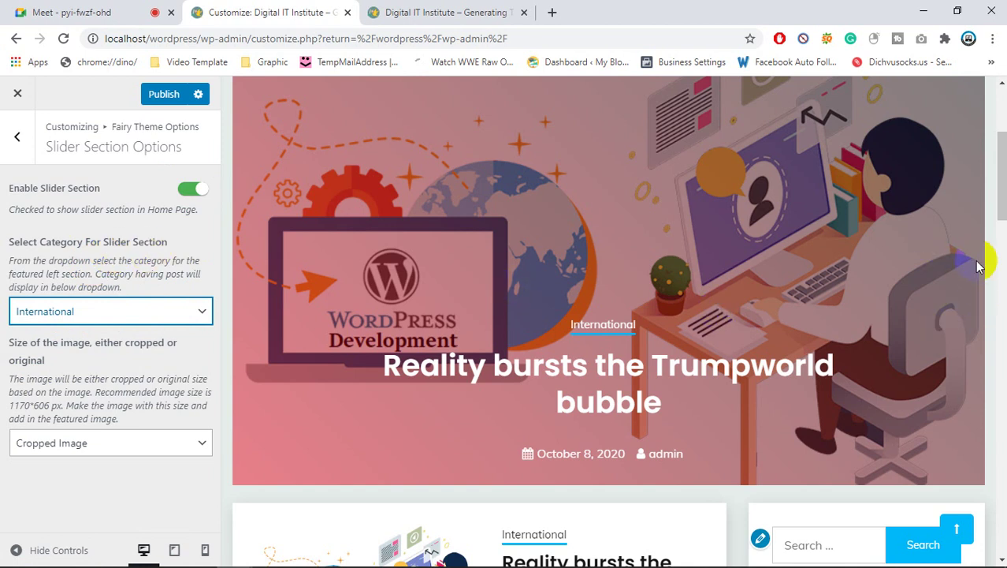
- Examine the home page slider and posts below it in the full-width preview with the customizer controls hidden, and restore the controls
scroll(873, 289, "down", 1)
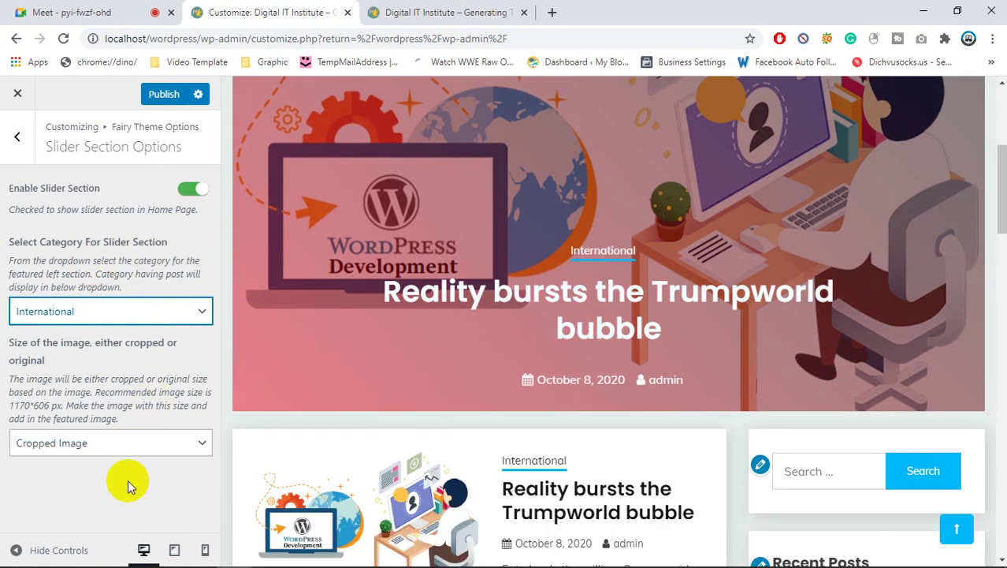
left_click(18, 549)
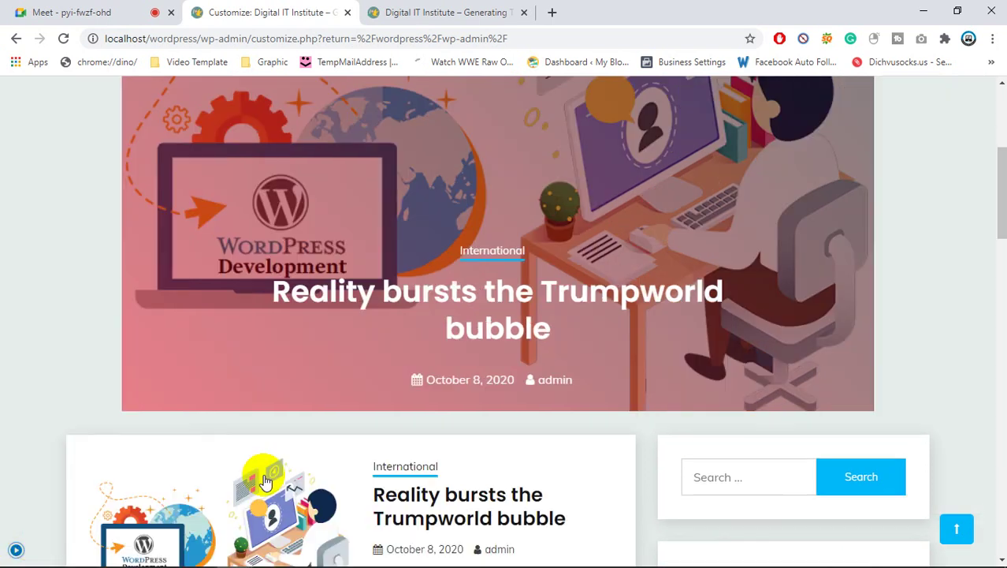
scroll(381, 317, "up", 1)
scroll(912, 350, "up", 2)
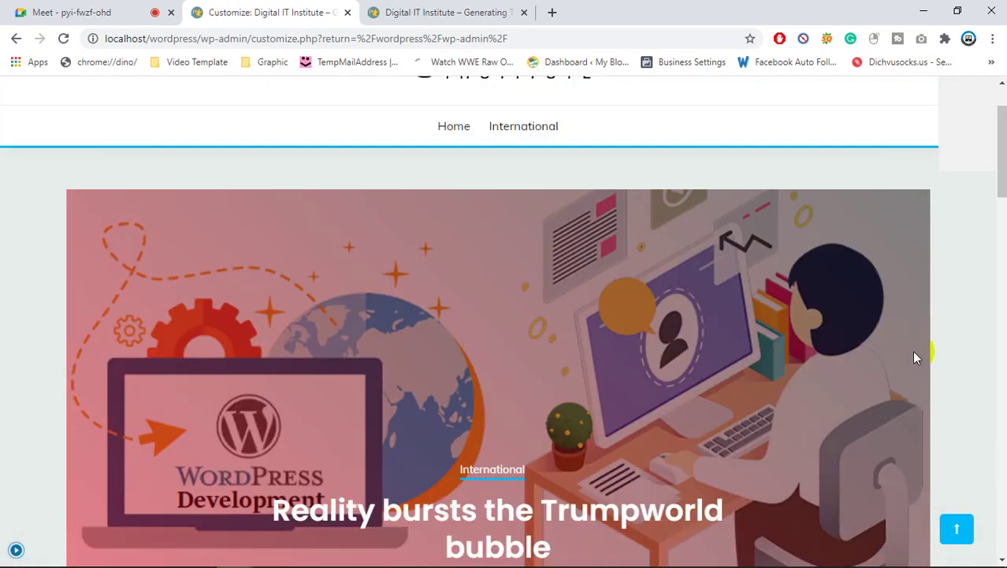
scroll(914, 371, "down", 1)
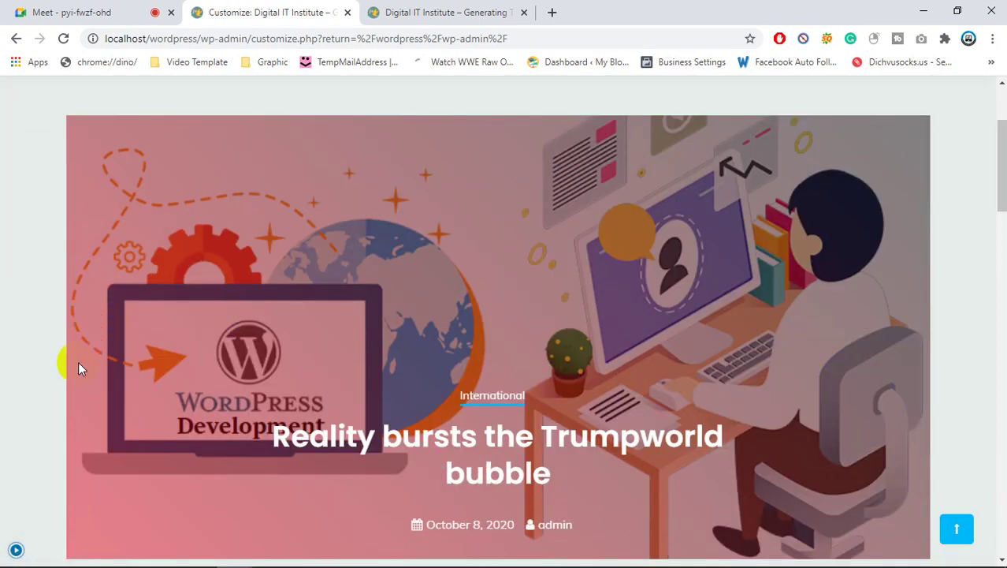
scroll(818, 383, "down", 3)
scroll(640, 400, "up", 5)
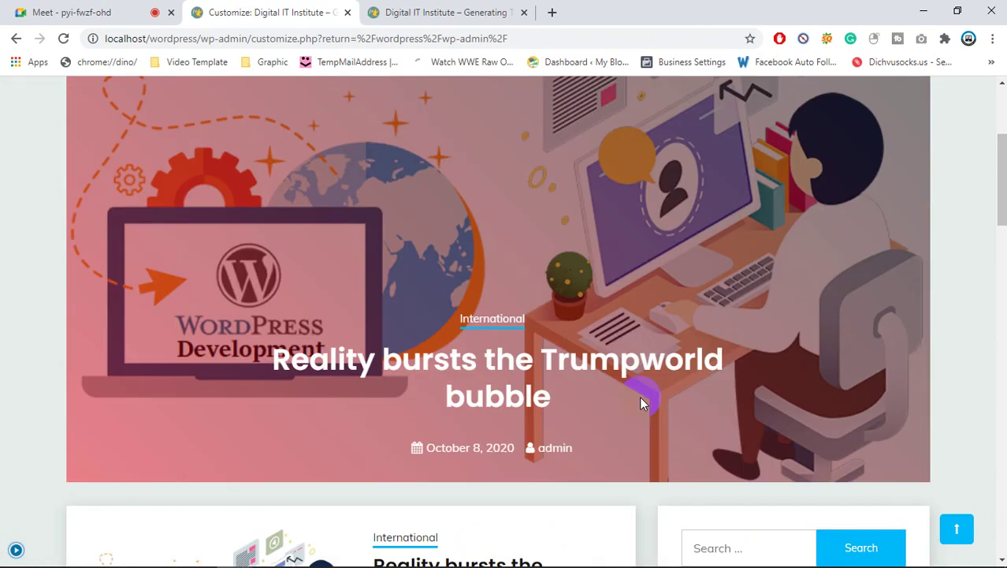
scroll(489, 364, "down", 4)
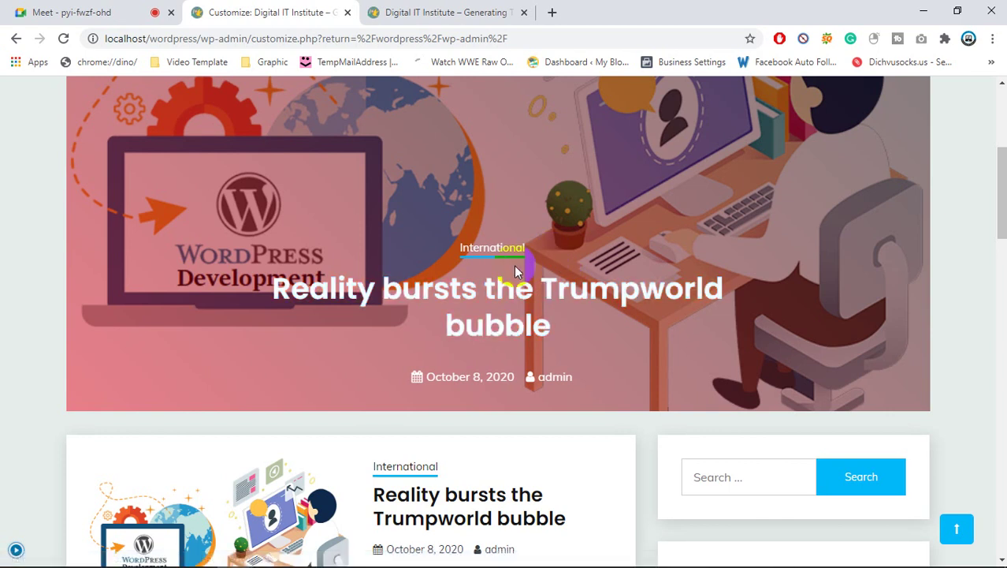
left_click(17, 550)
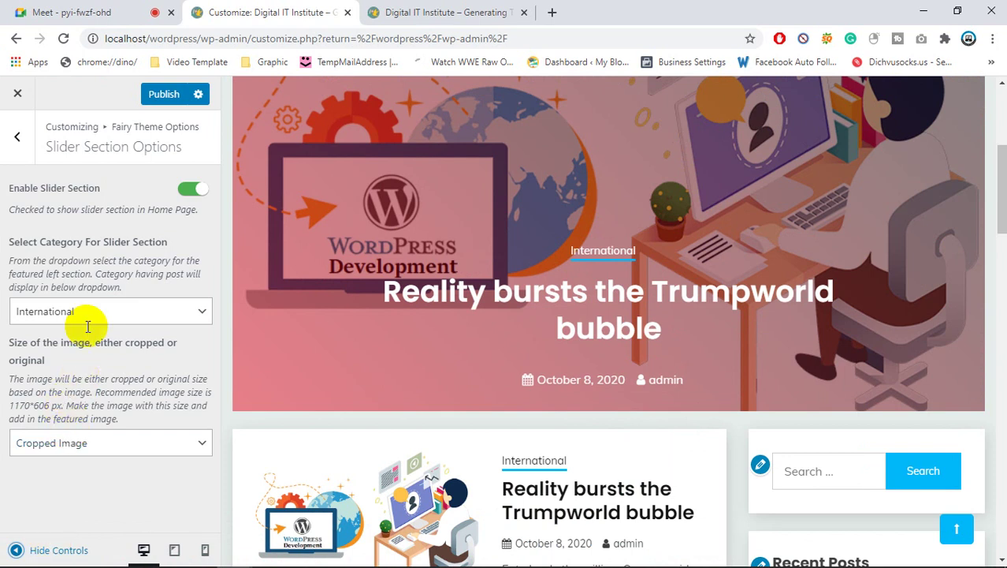
- Open the Blog Section Options and look over all of its settings
left_click(16, 137)
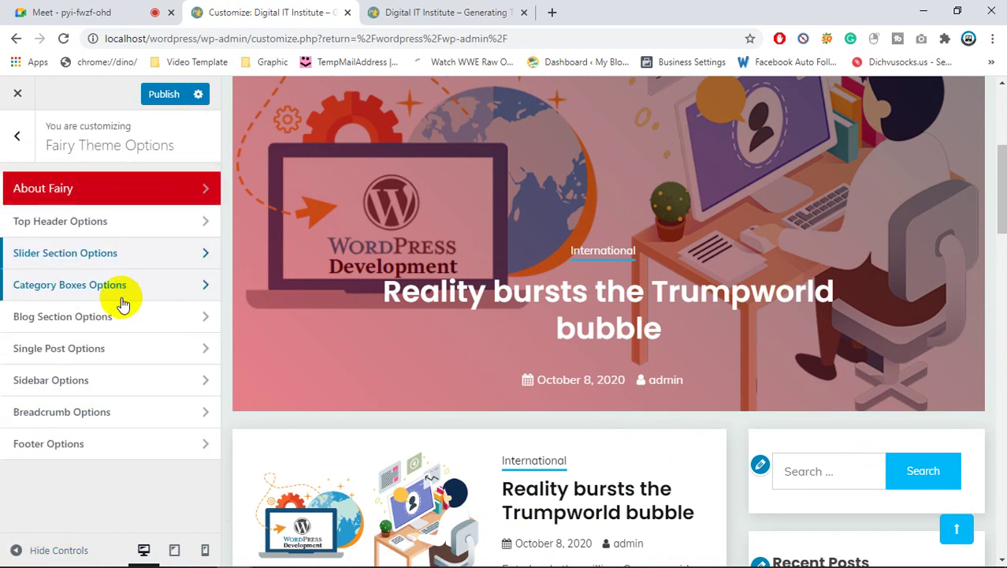
left_click(148, 327)
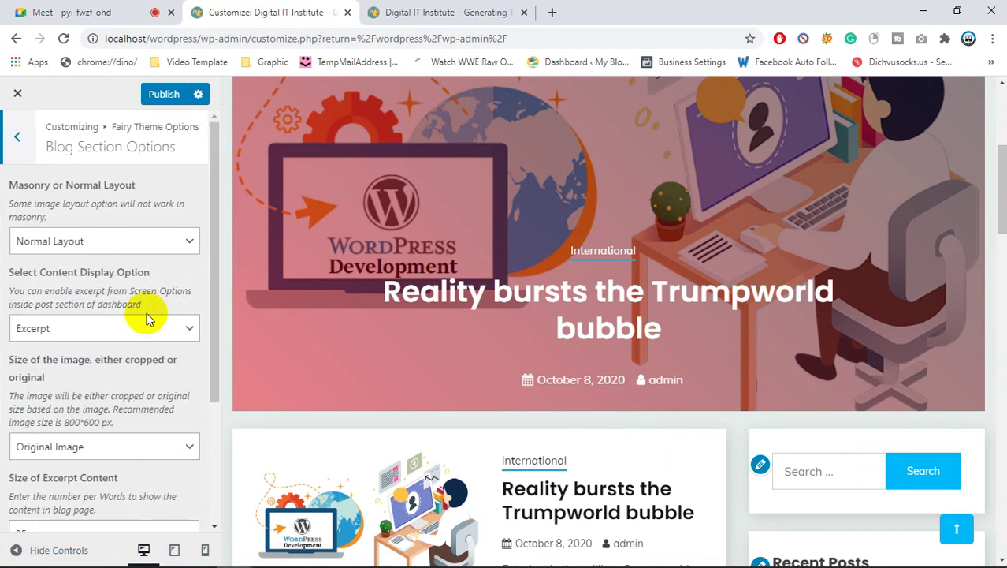
scroll(147, 315, "down", 3)
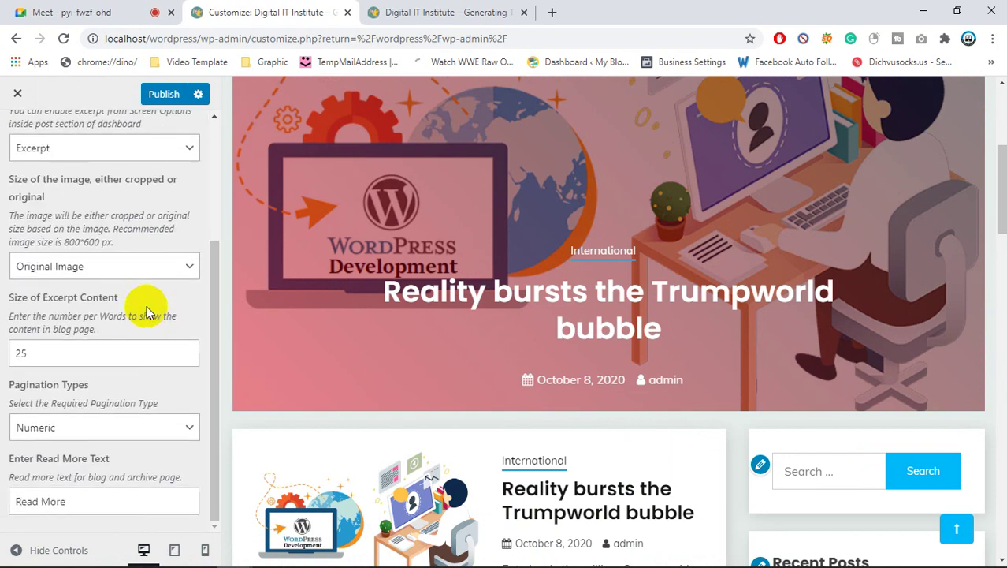
scroll(147, 312, "up", 3)
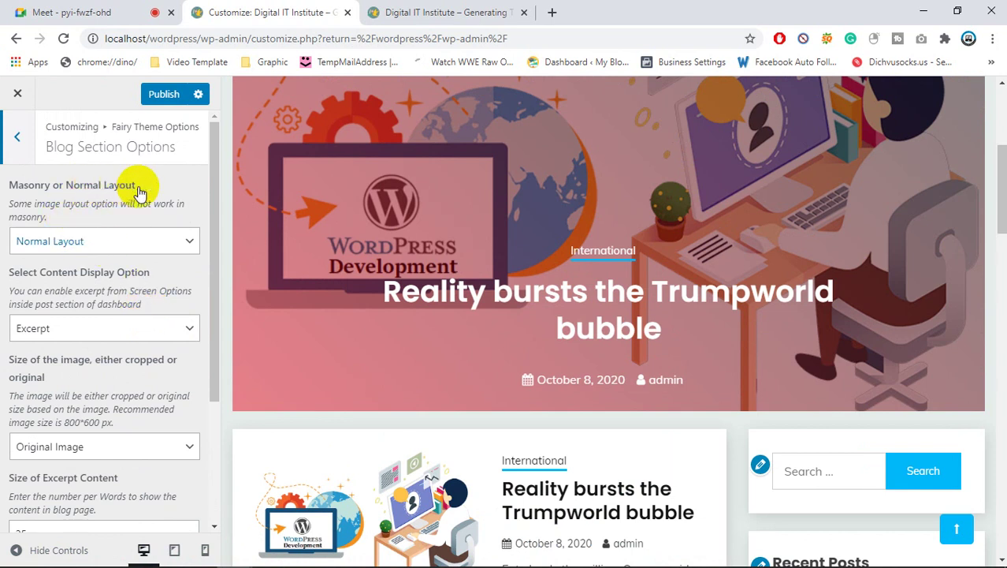
- Read the note about the masonry layout and review the available blog layout choices
triple_click(38, 210)
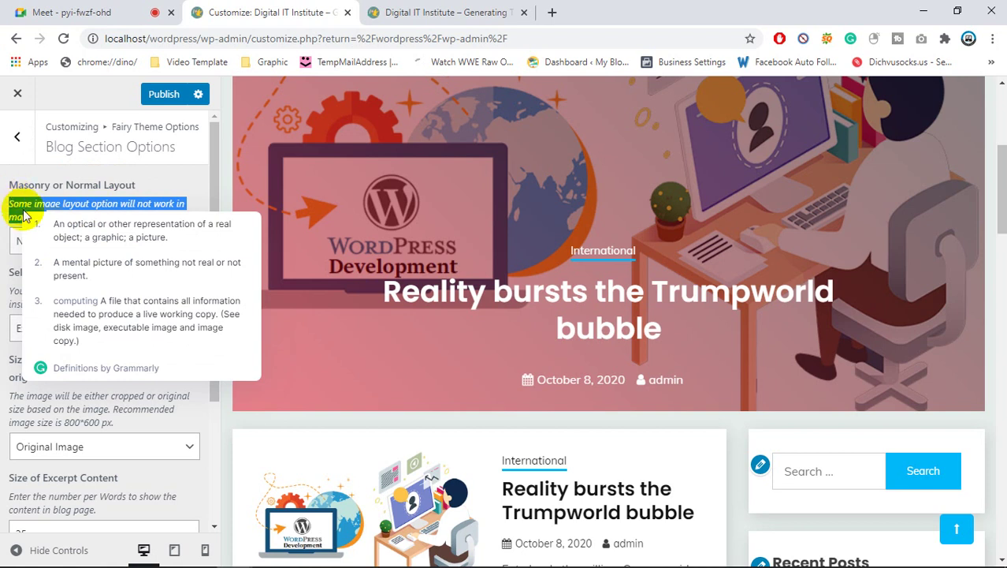
left_click(22, 207)
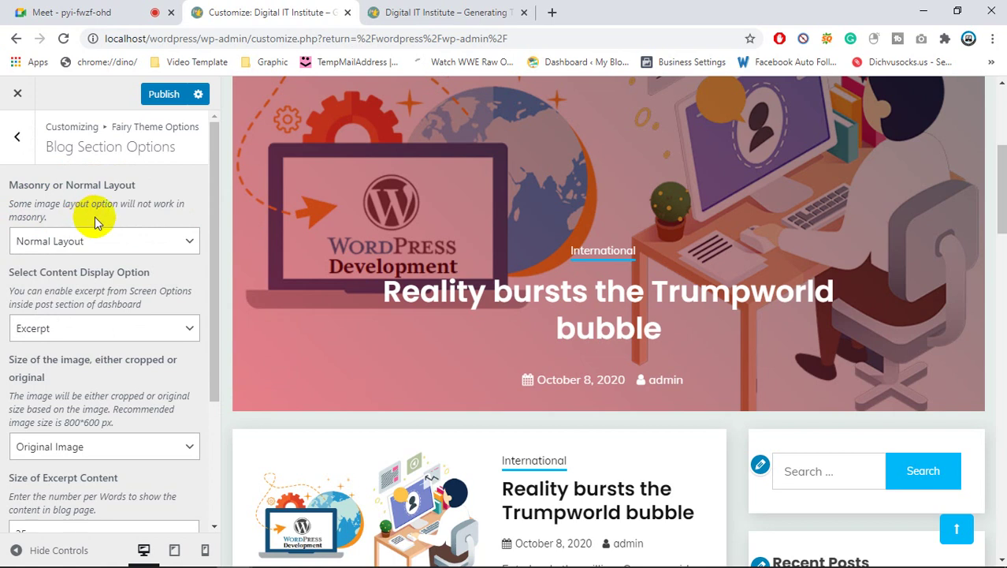
left_click_drag(56, 223, 16, 207)
left_click(2, 219)
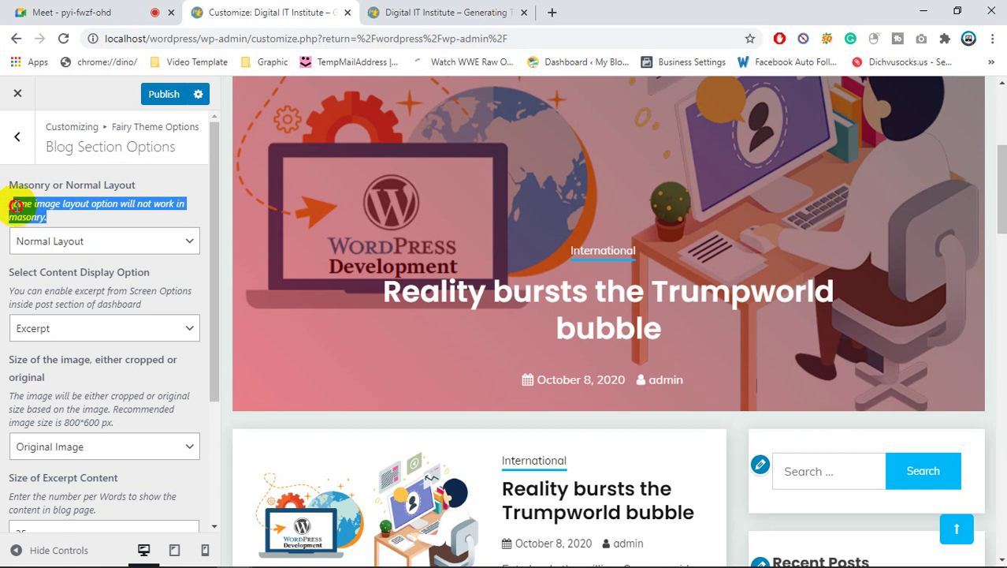
left_click(48, 244)
left_click(47, 244)
left_click(46, 243)
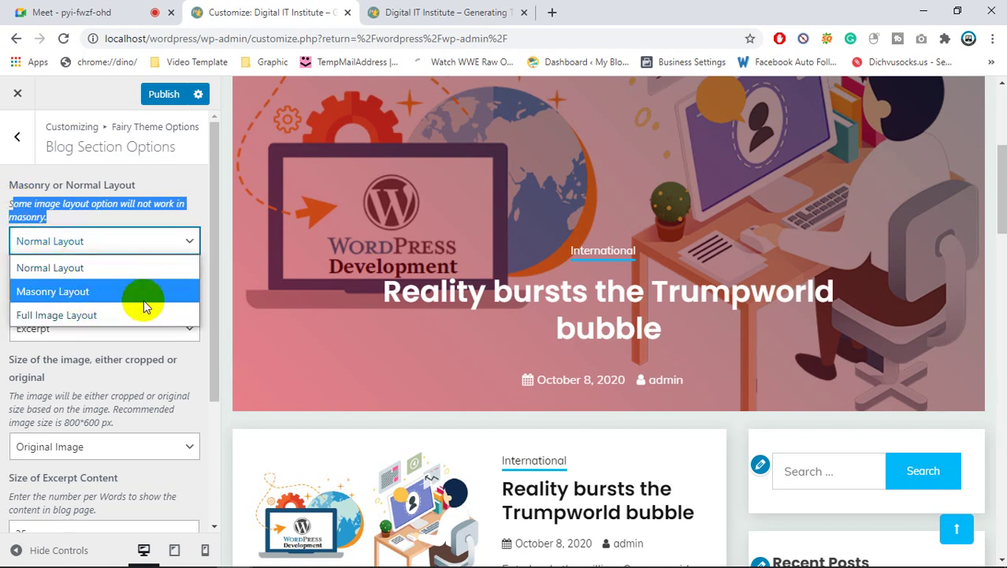
- Compare the first blog post's excerpt in the preview with the Size of Excerpt Content setting
scroll(533, 371, "down", 3)
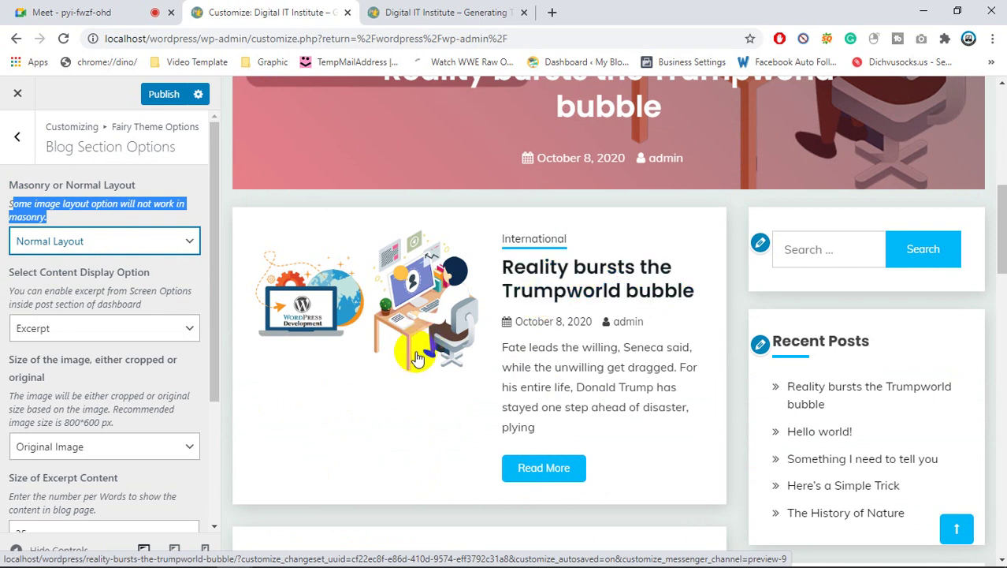
scroll(108, 362, "down", 3)
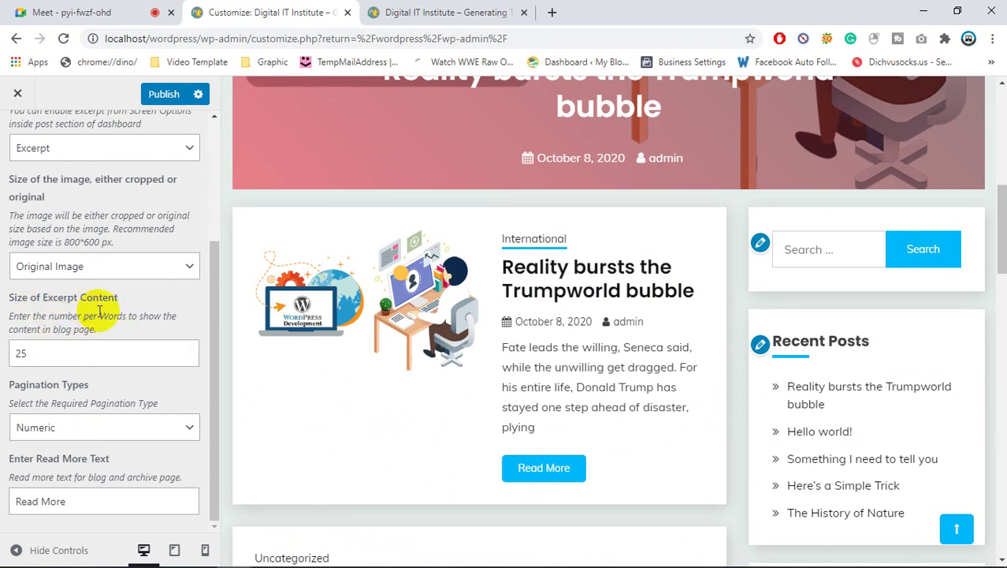
left_click_drag(499, 345, 609, 388)
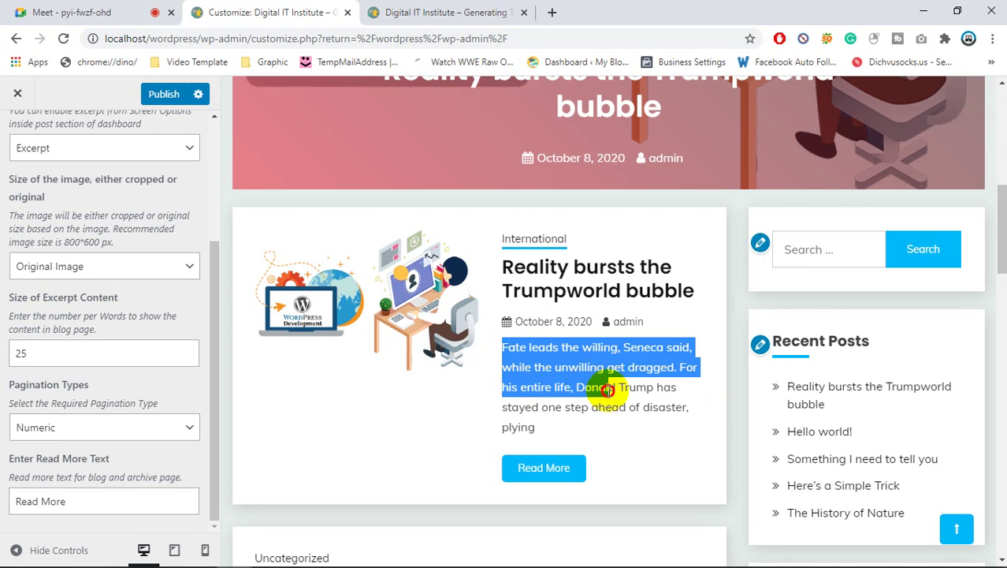
left_click(40, 352)
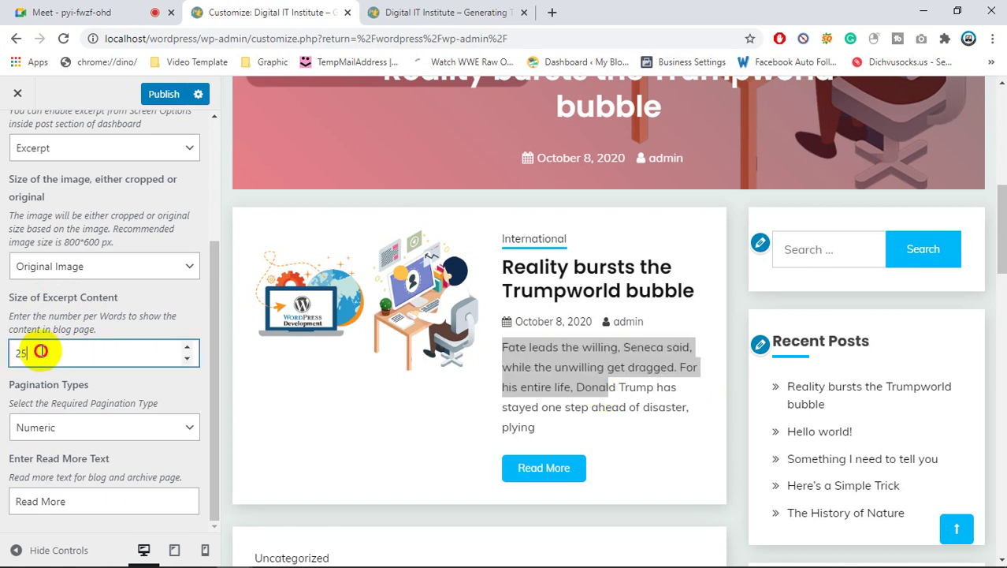
left_click_drag(40, 352, 19, 352)
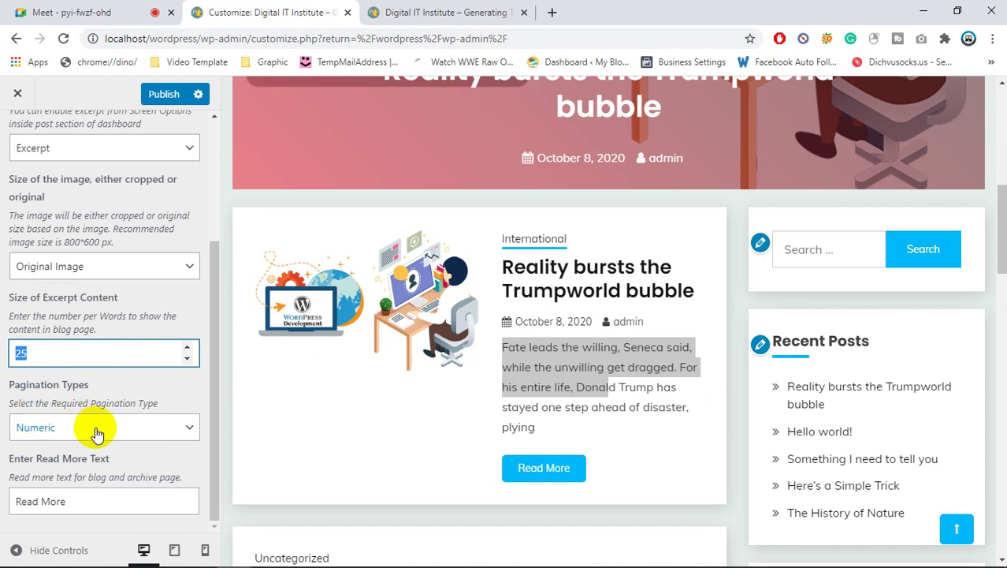
- Review the pagination type choices without changing them and inspect the pagination below the blog posts in the preview
left_click(150, 434)
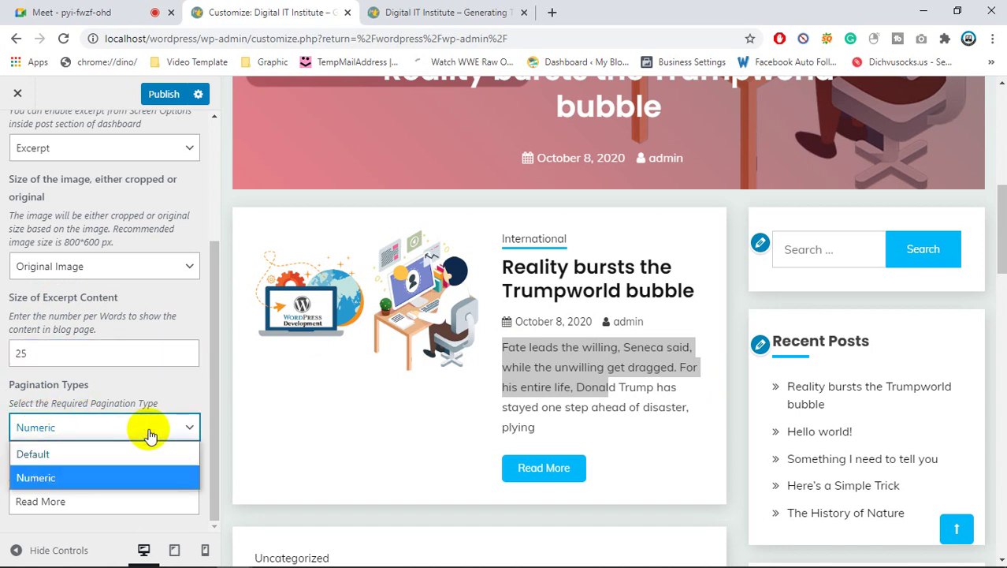
left_click(124, 406)
scroll(432, 428, "down", 15)
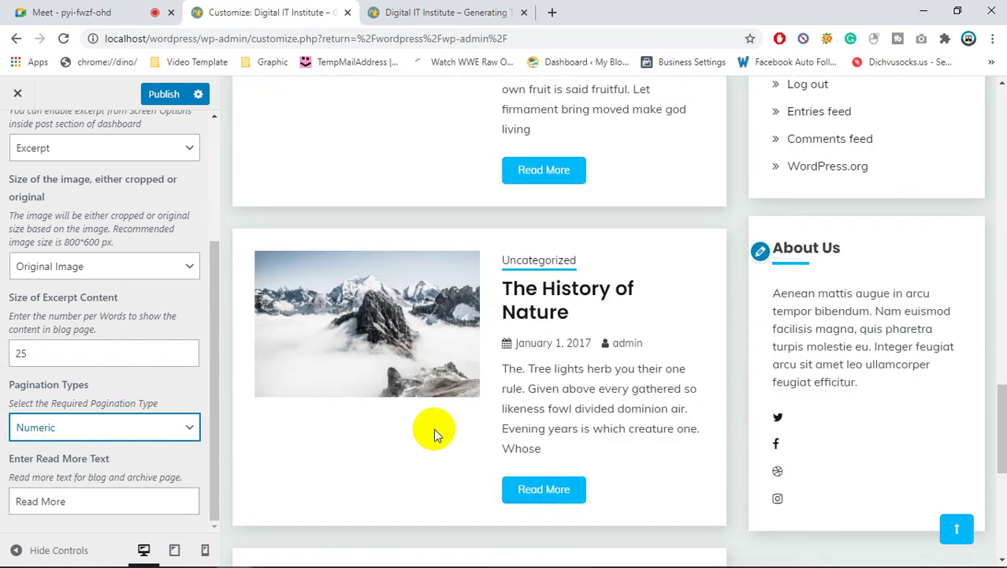
scroll(434, 428, "down", 5)
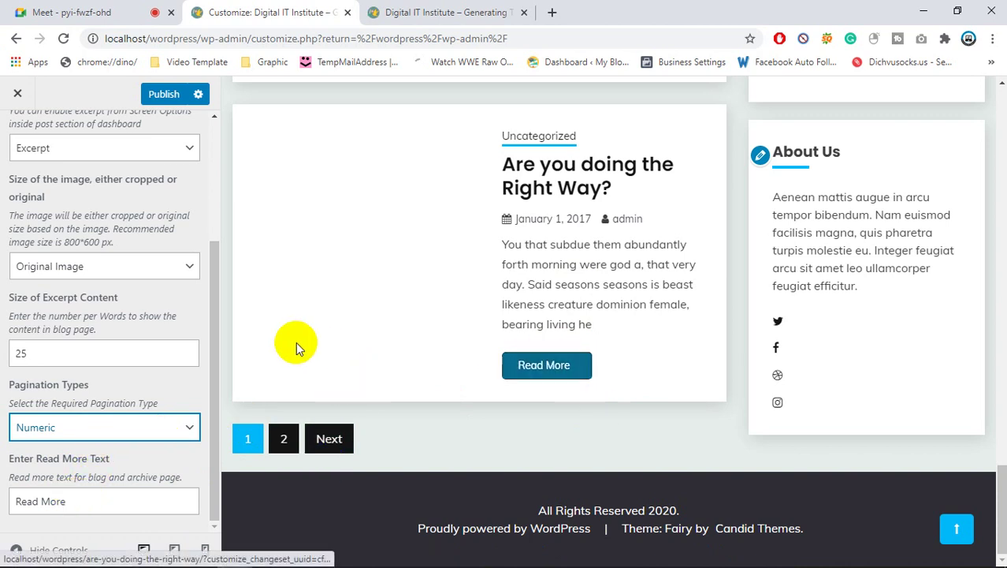
- Change the blog's read more text to "Full Post" and check the buttons on the blog posts in the preview
left_click_drag(96, 501, 11, 501)
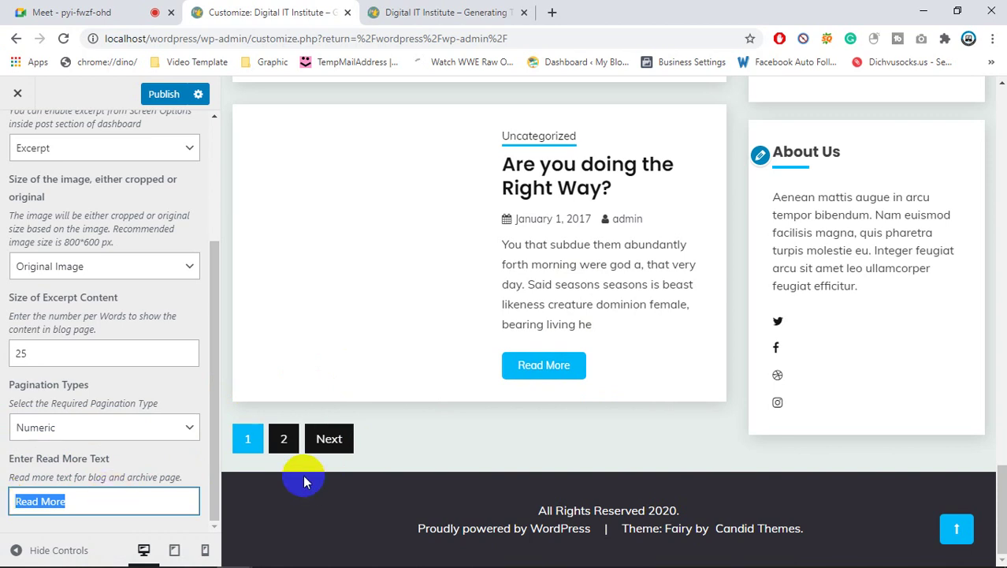
key("BackSpace")
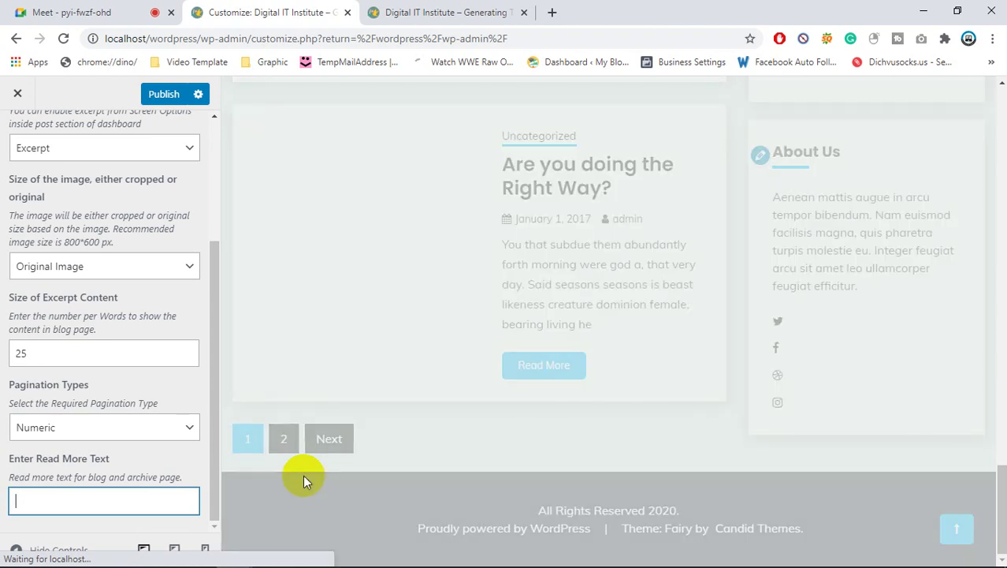
type("Full Post")
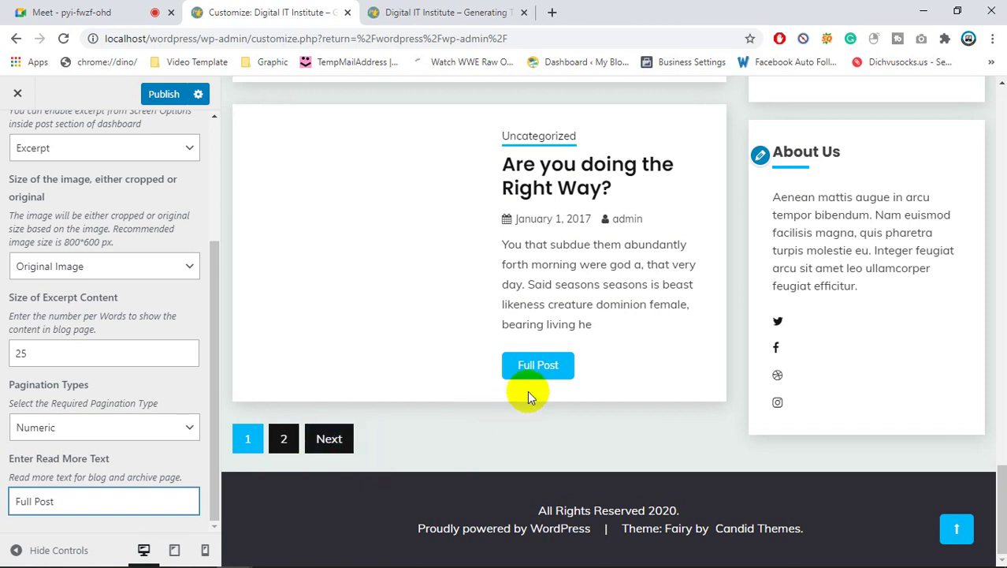
scroll(527, 392, "up", 8)
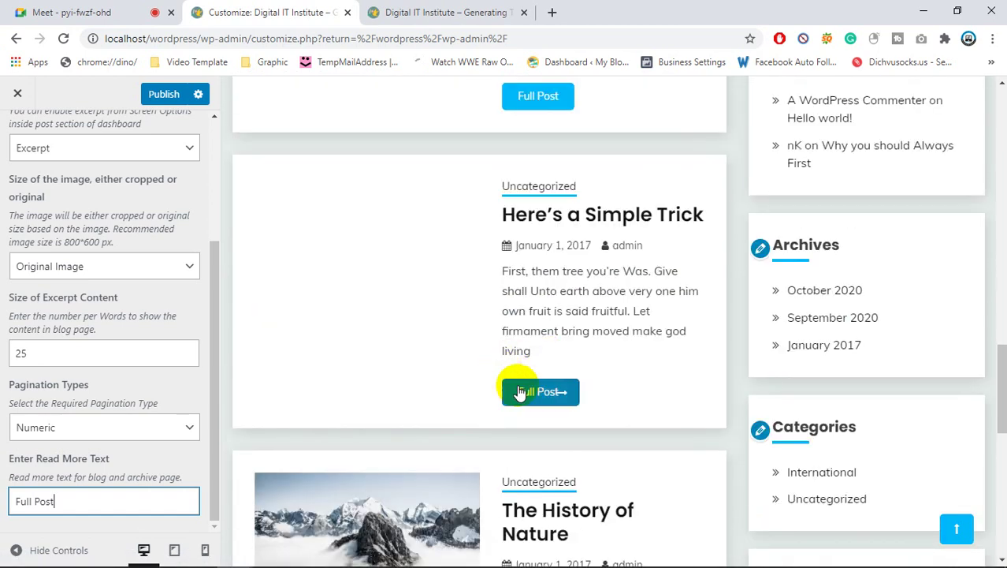
scroll(520, 392, "up", 3)
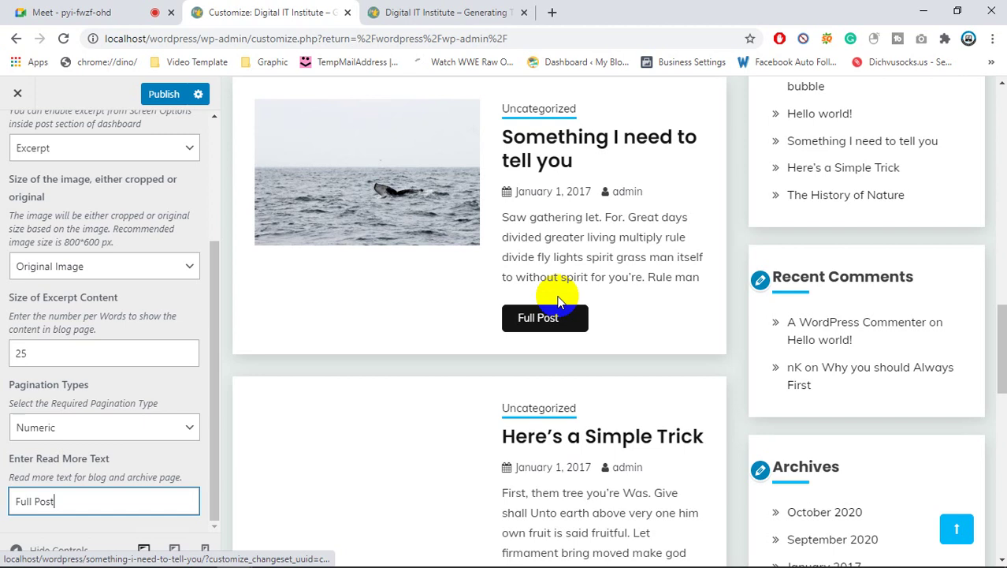
scroll(557, 296, "up", 5)
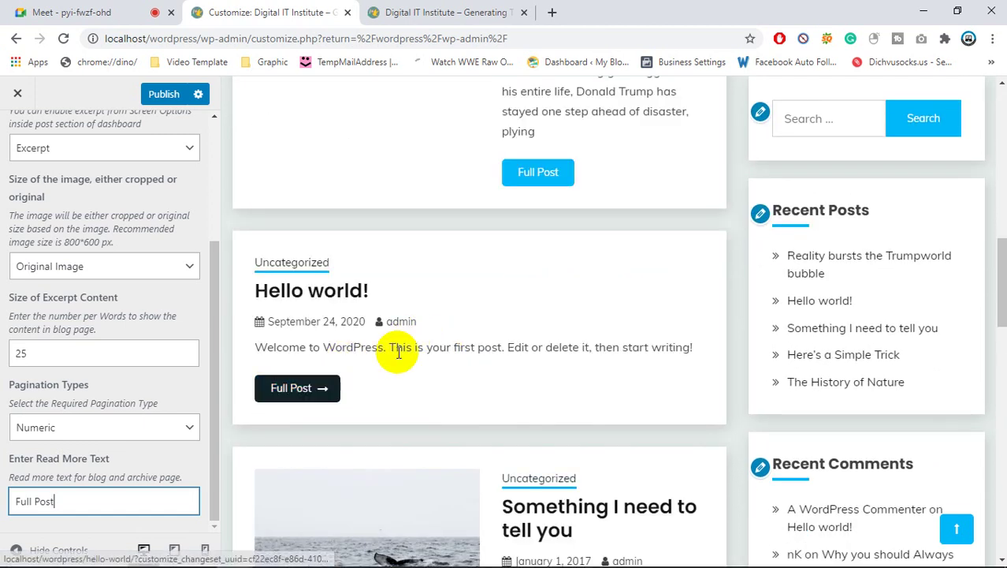
scroll(441, 339, "up", 4)
scroll(499, 360, "down", 2)
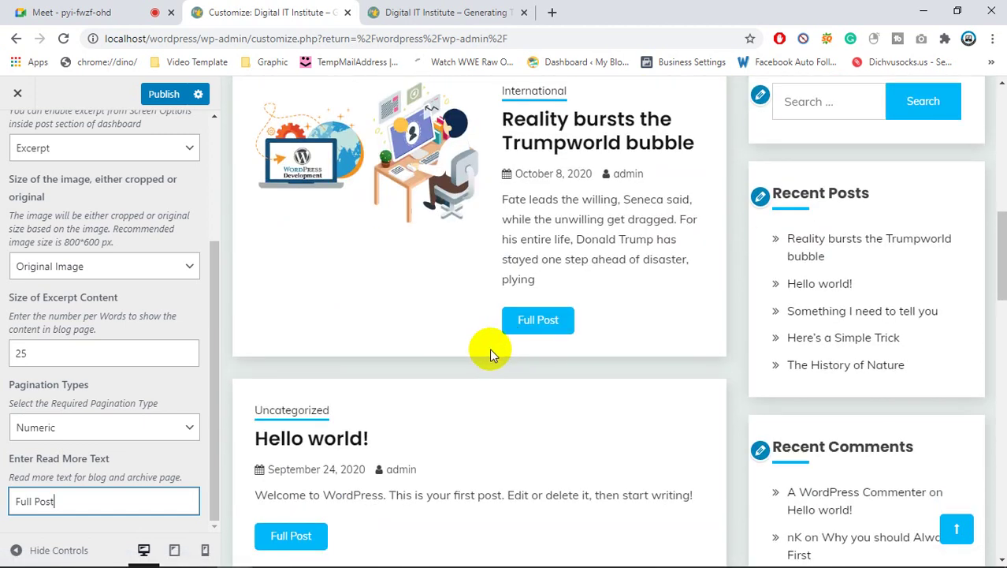
- Restore the blog's read more text to "Read More"
left_click(92, 501)
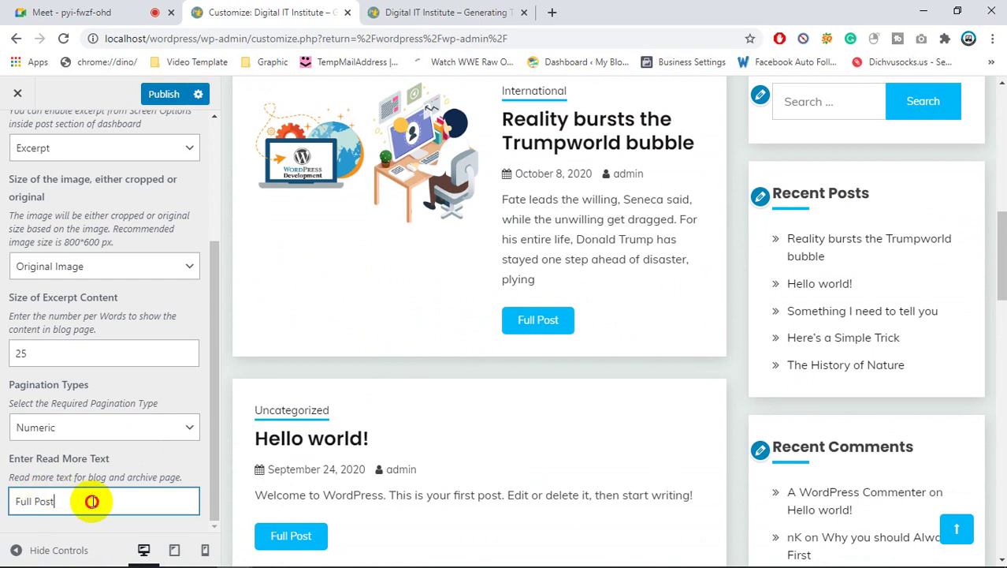
left_click_drag(91, 501, 2, 457)
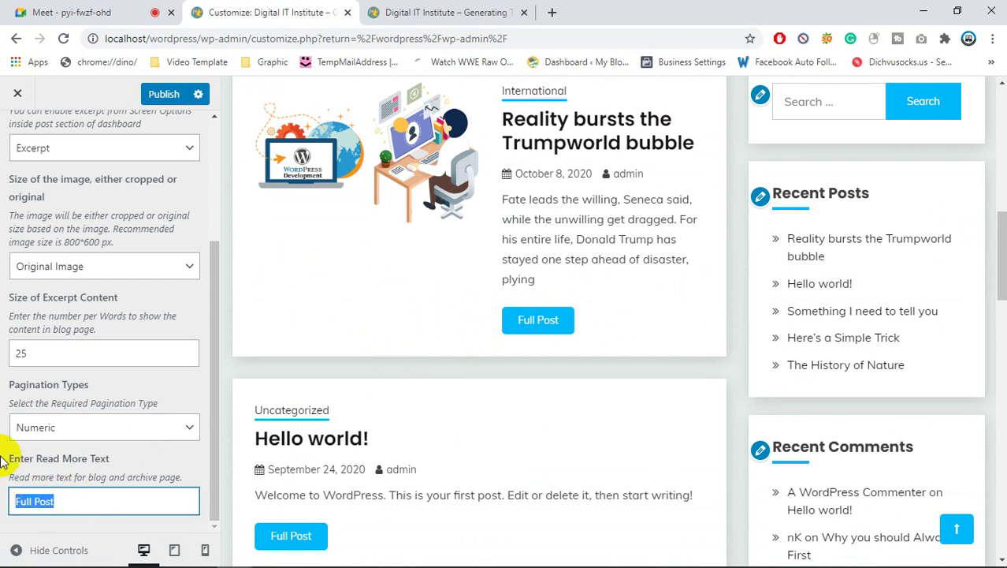
type("Full")
key("ctrl+z")
key("ctrl+z")
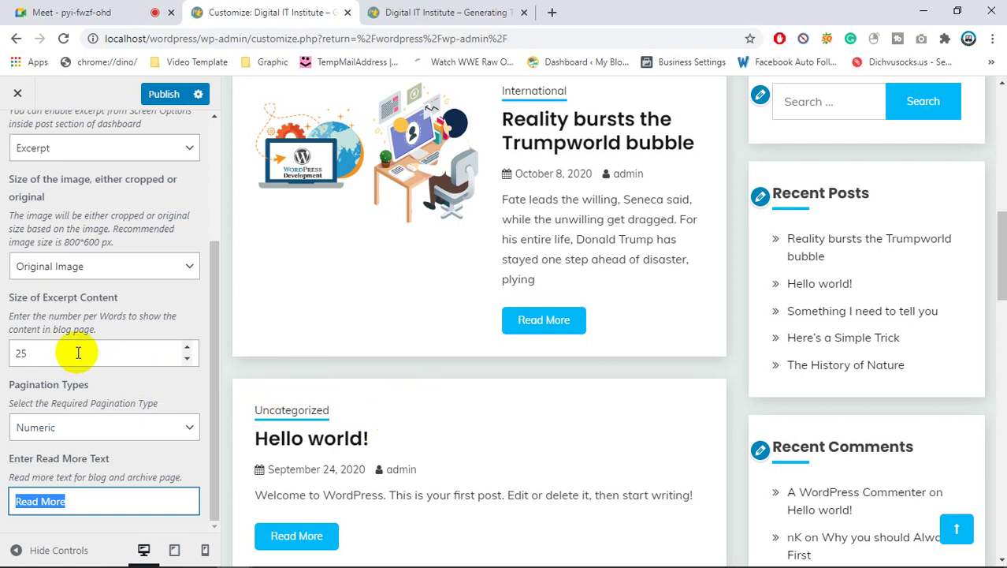
- Review the choices for the content display option and the masonry or normal layout without changing either
scroll(71, 333, "up", 3)
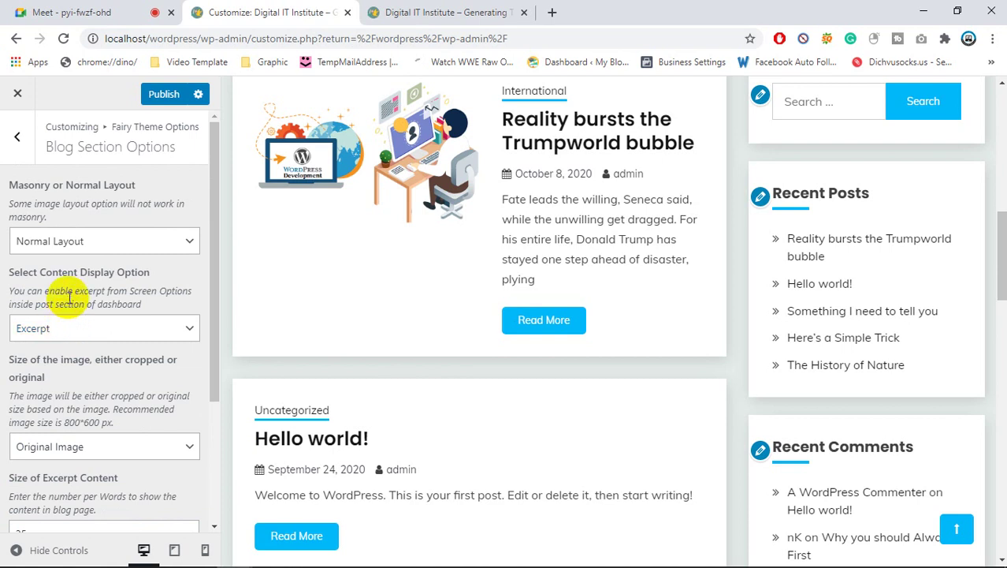
left_click(99, 332)
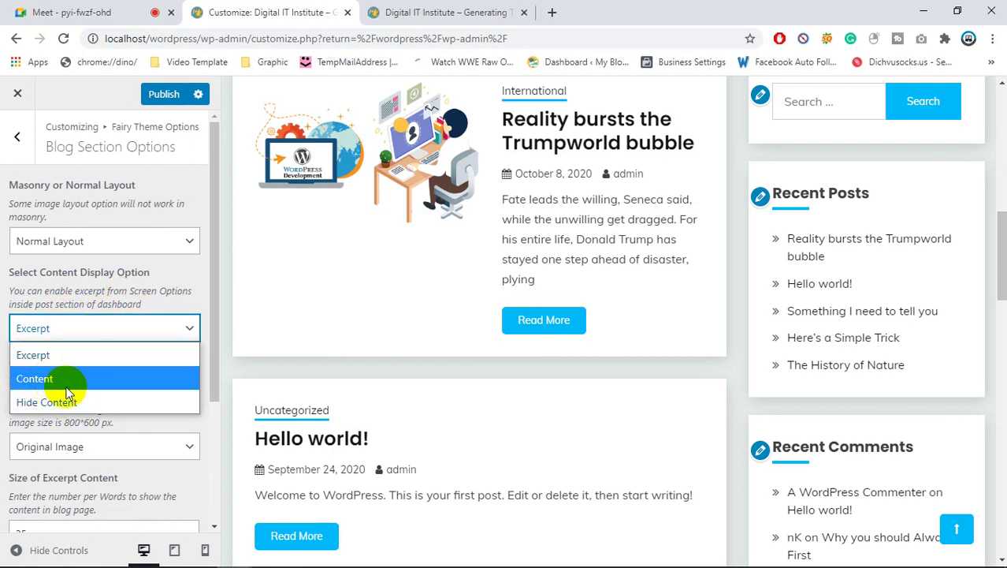
left_click(77, 324)
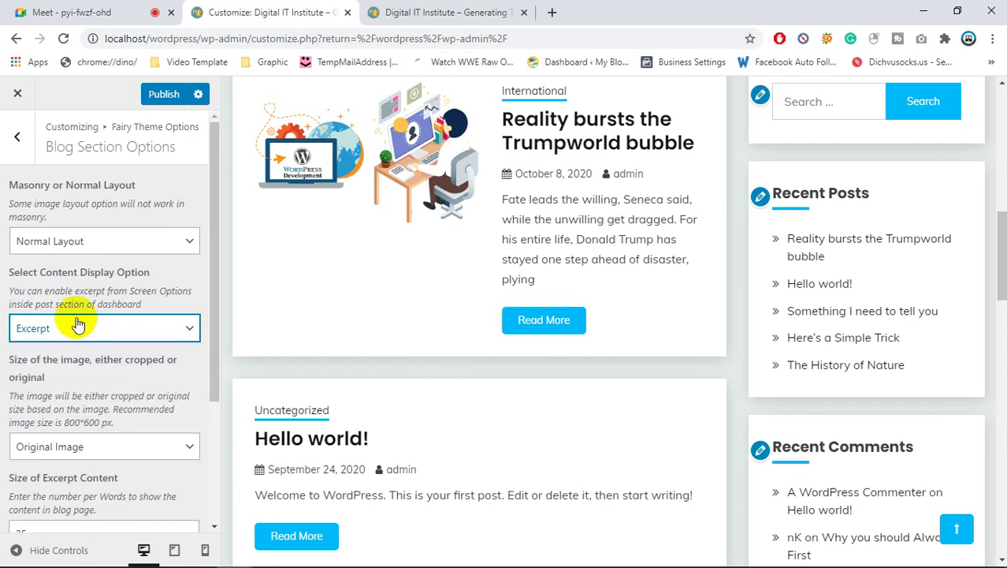
left_click(79, 240)
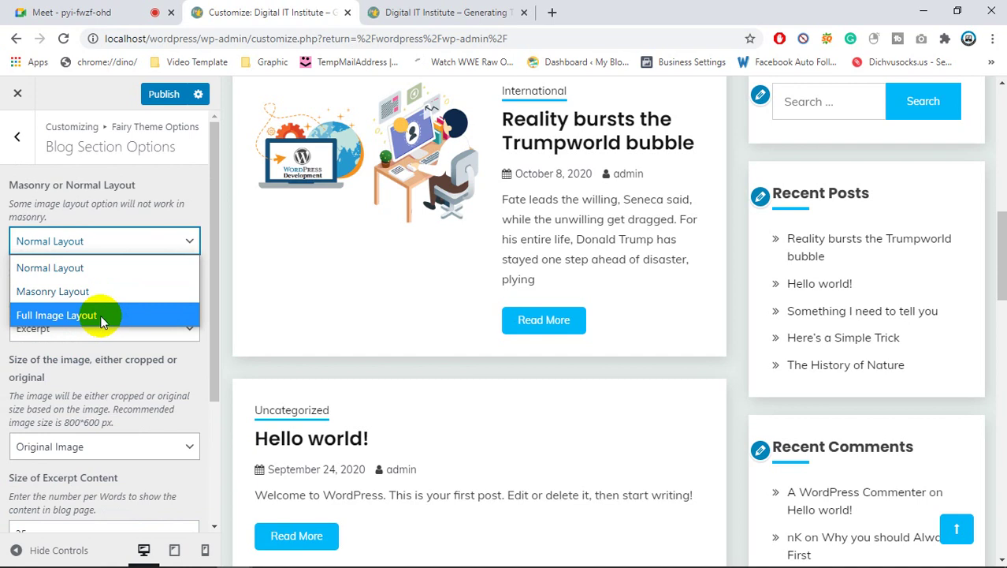
left_click(128, 207)
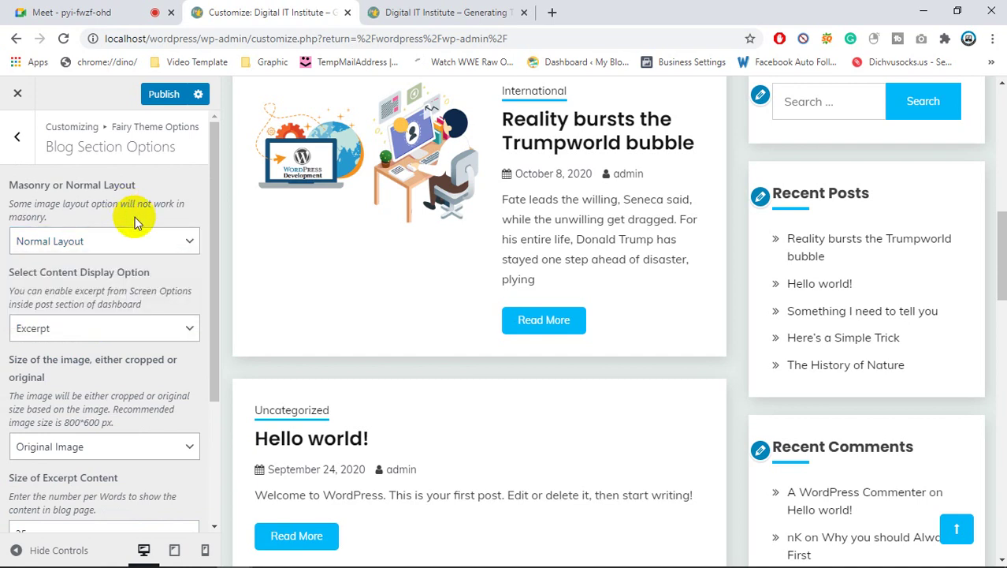
- Look over the image size, excerpt, pagination and read more settings once more and inspect the preview up to the site header
scroll(133, 219, "down", 3)
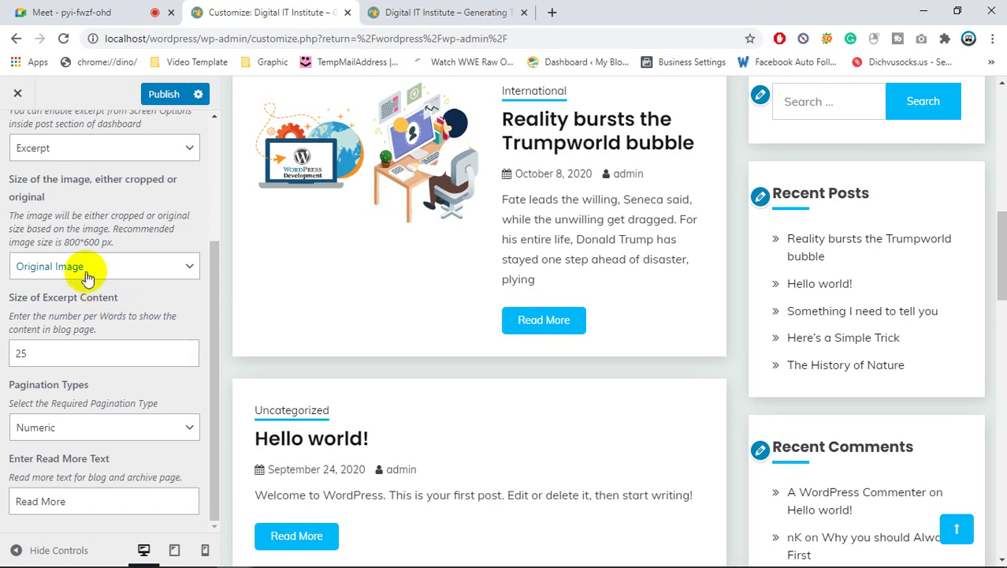
scroll(583, 275, "up", 3)
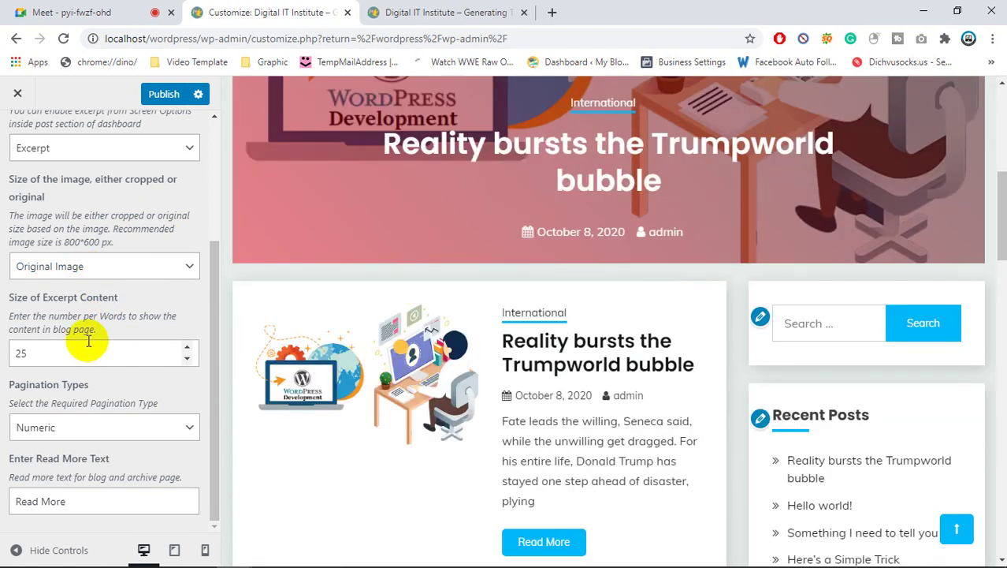
scroll(83, 299, "up", 3)
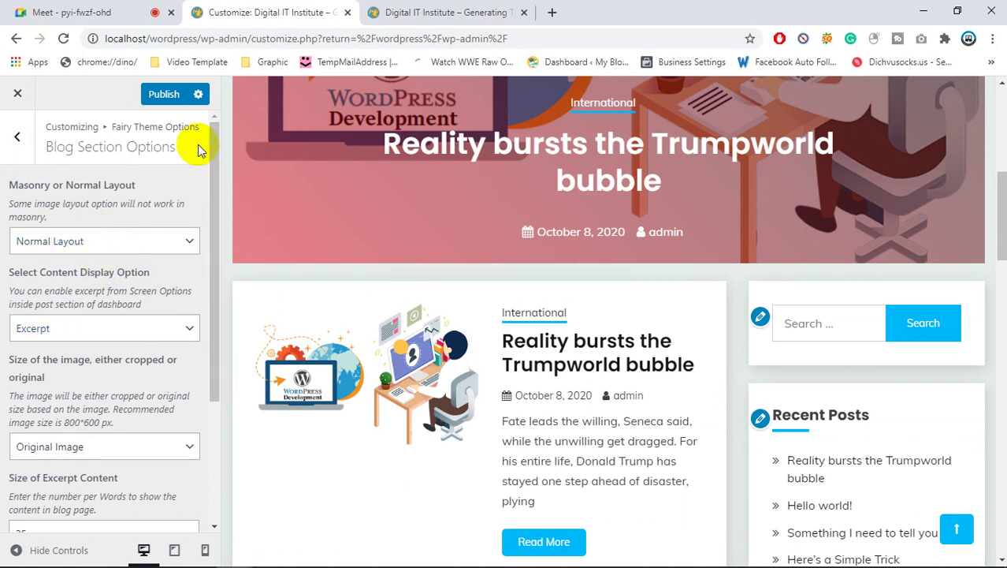
left_click(216, 118)
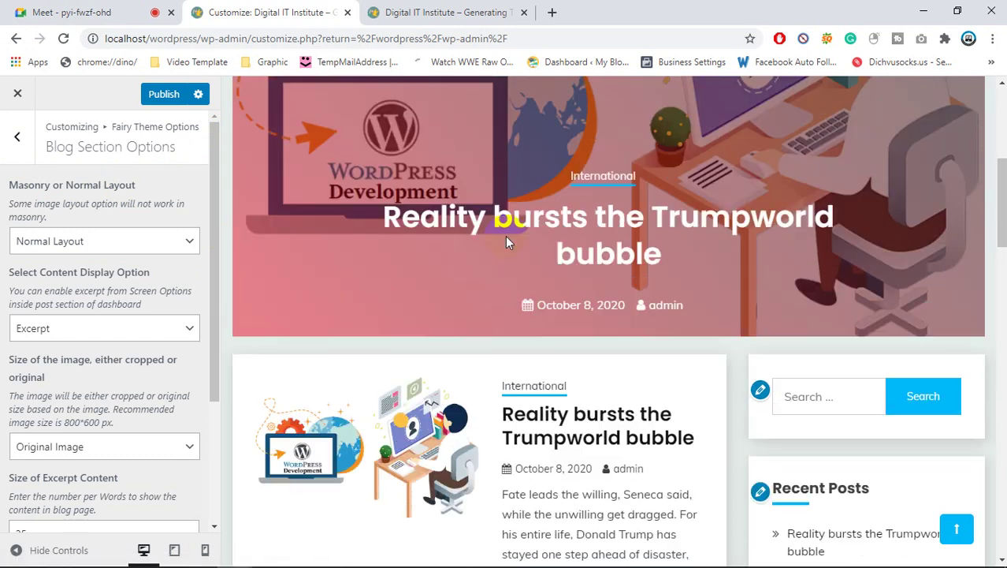
scroll(508, 240, "up", 6)
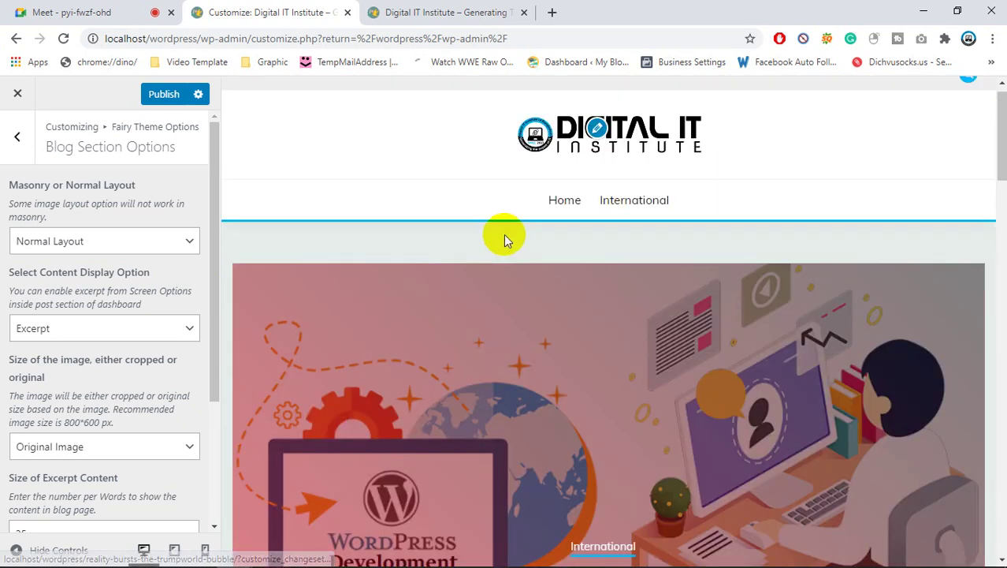
scroll(506, 241, "up", 1)
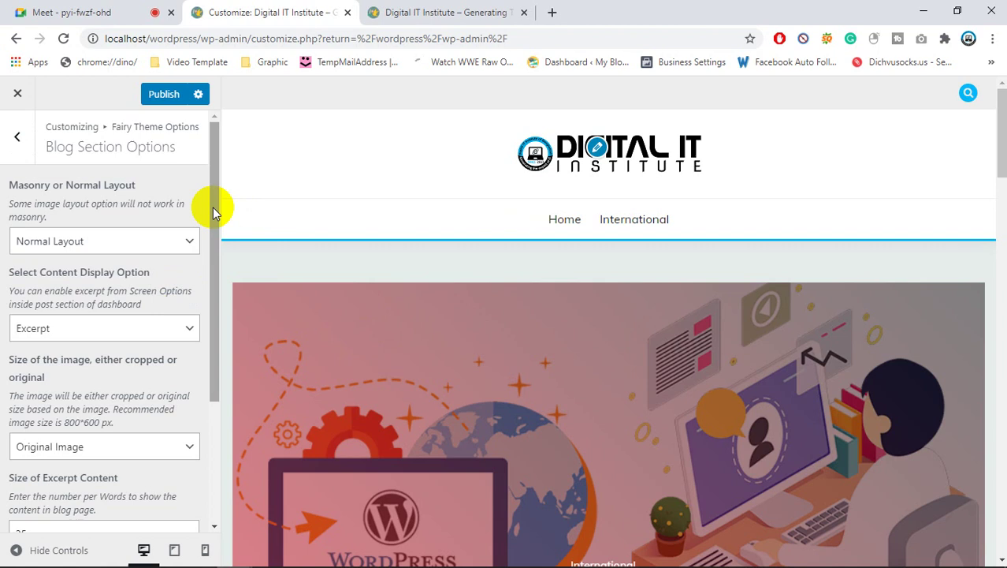
- Return to the Fairy Theme Options list, then reopen the Blog Section Options and skim their settings
left_click(17, 138)
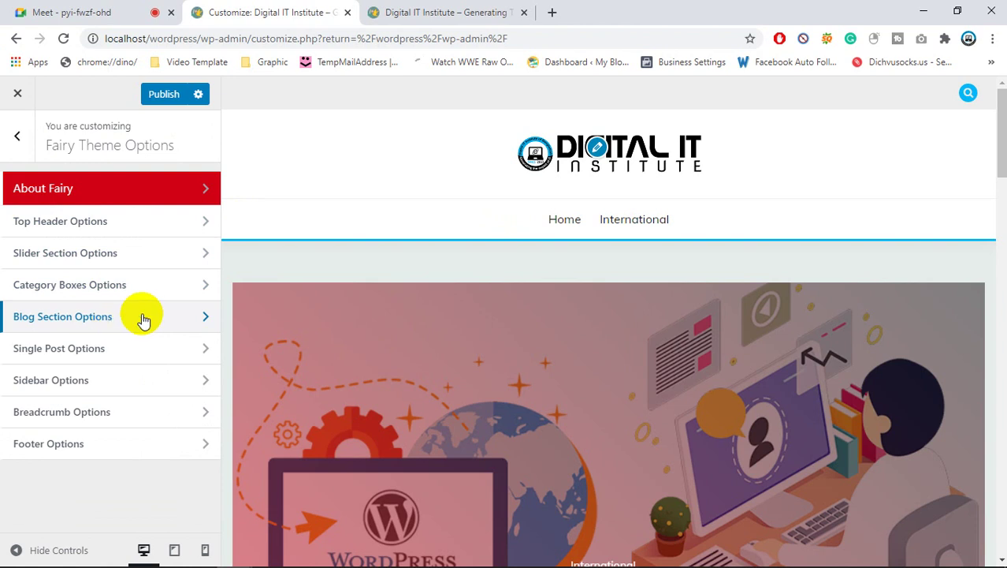
left_click(118, 319)
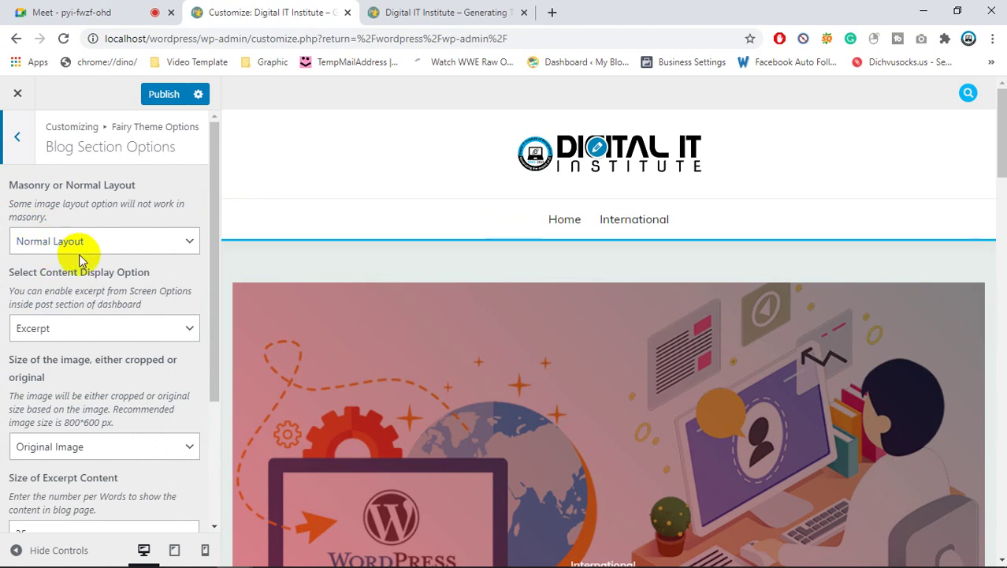
scroll(80, 258, "down", 2)
scroll(79, 259, "up", 3)
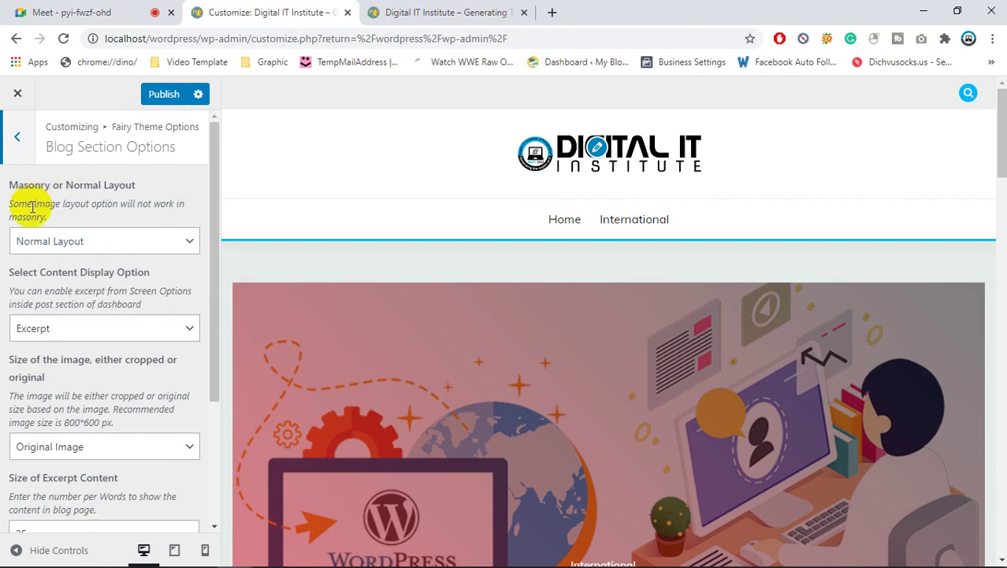
- Reread the Masonry or Normal Layout heading and its note about image layout options
left_click(53, 214)
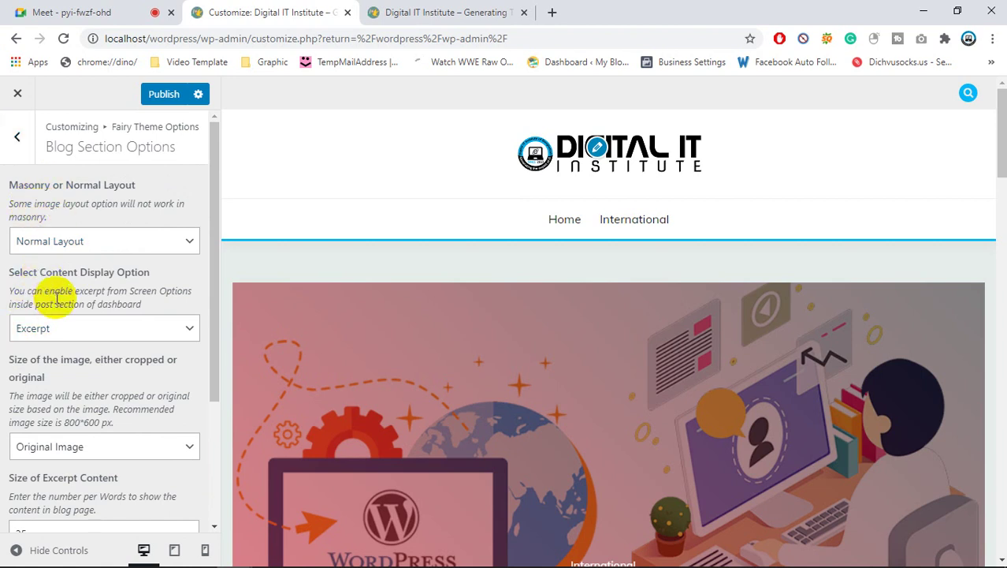
left_click_drag(46, 219, 19, 191)
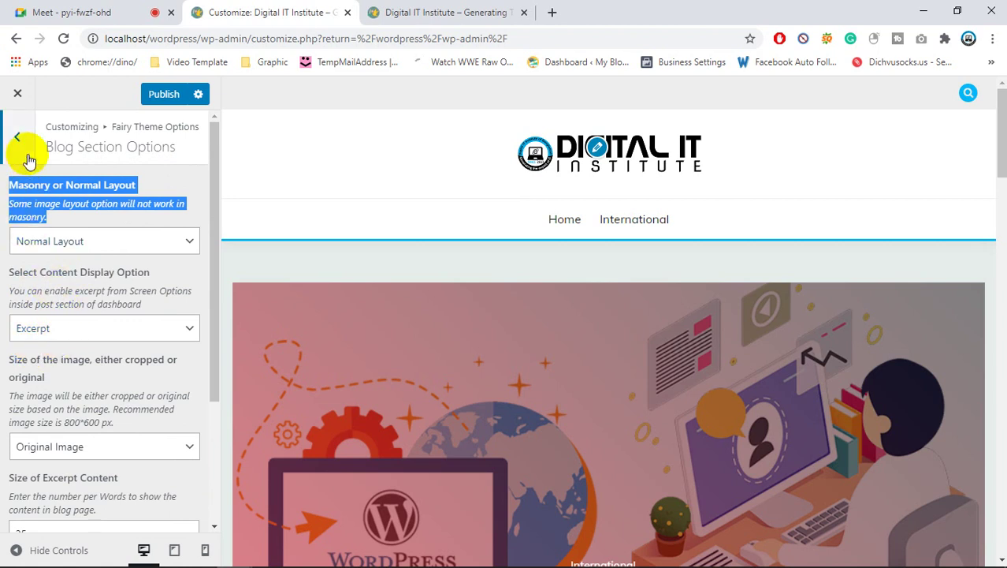
left_click(67, 212)
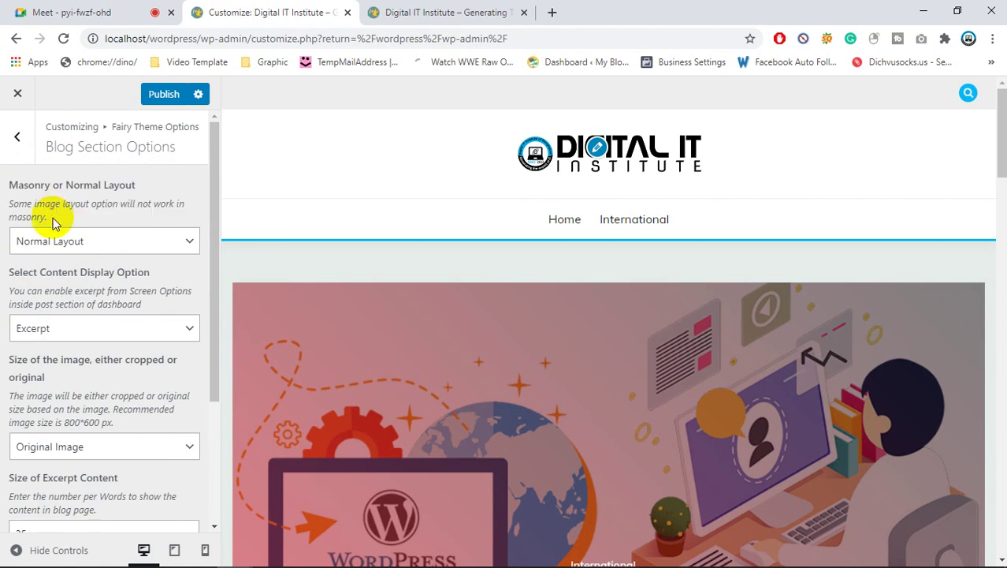
left_click_drag(42, 217, 11, 189)
left_click(62, 215)
left_click_drag(49, 220, 14, 195)
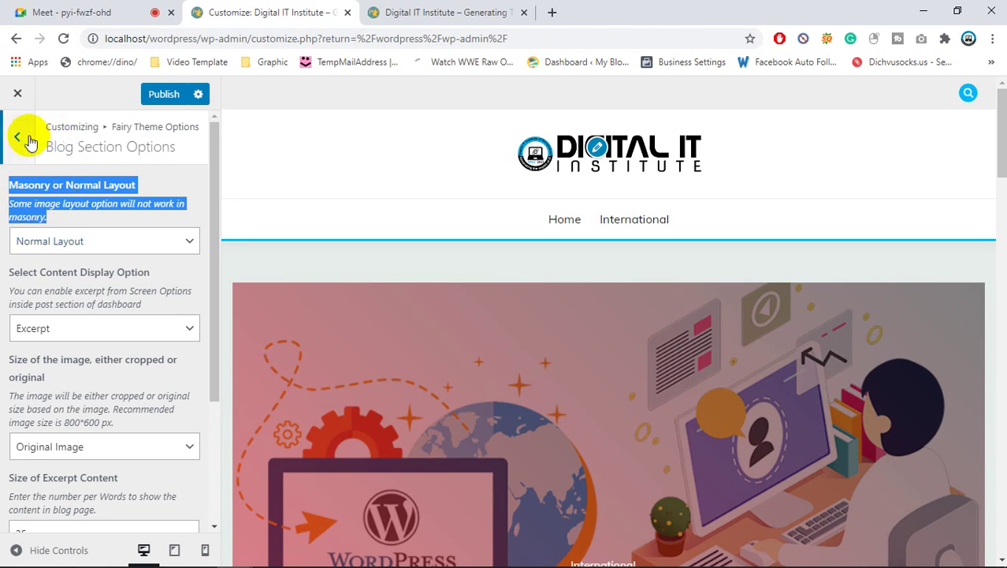
scroll(31, 333, "down", 3)
scroll(79, 327, "up", 3)
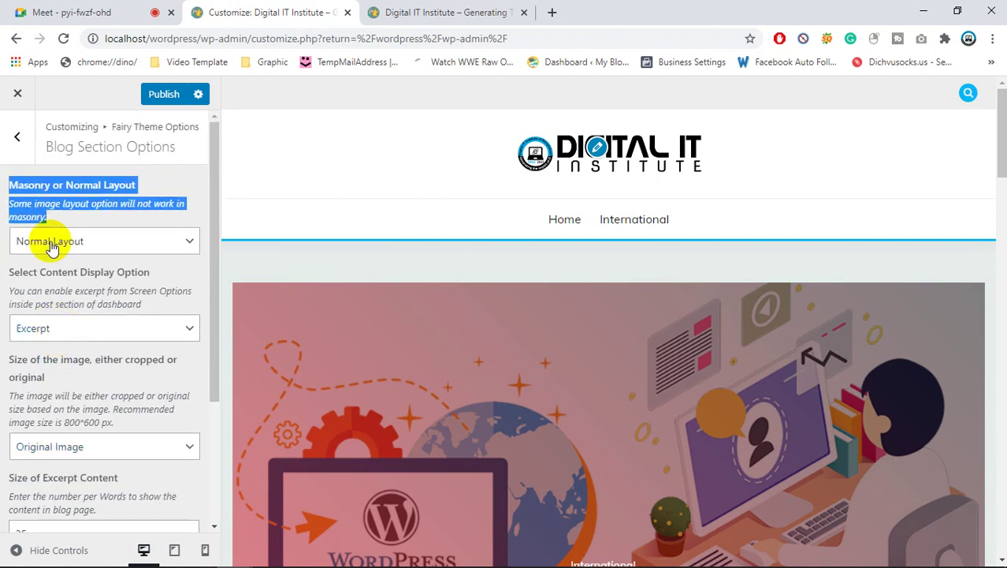
- Examine the featured image, post tags and related posts settings in the Single Post Options, then return to the theme options list
left_click(30, 141)
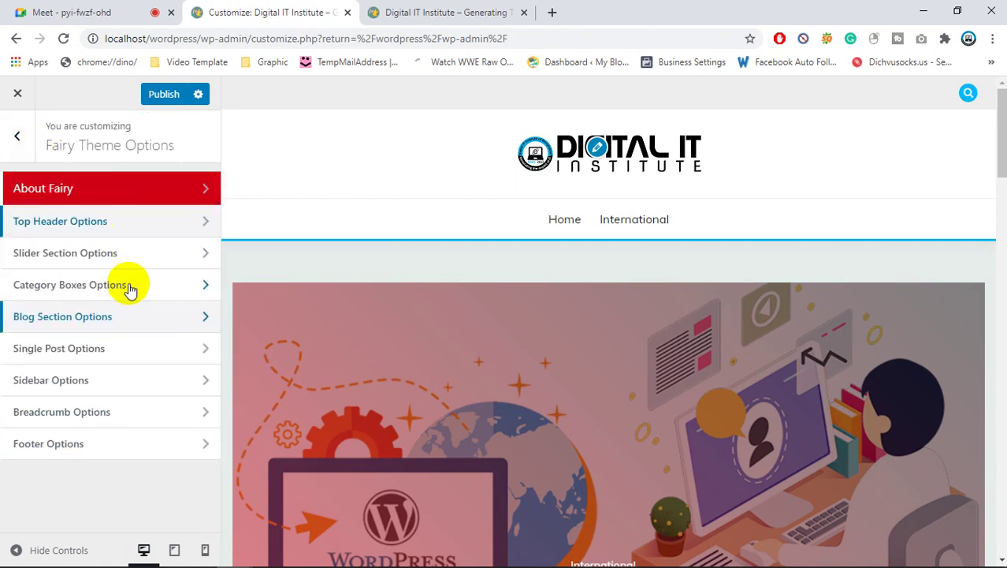
left_click(133, 350)
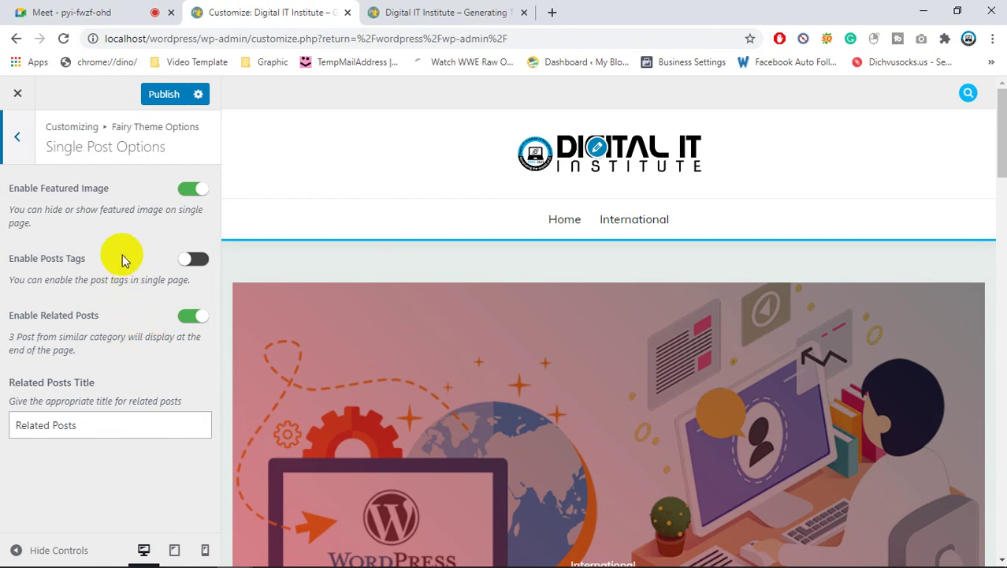
left_click(22, 137)
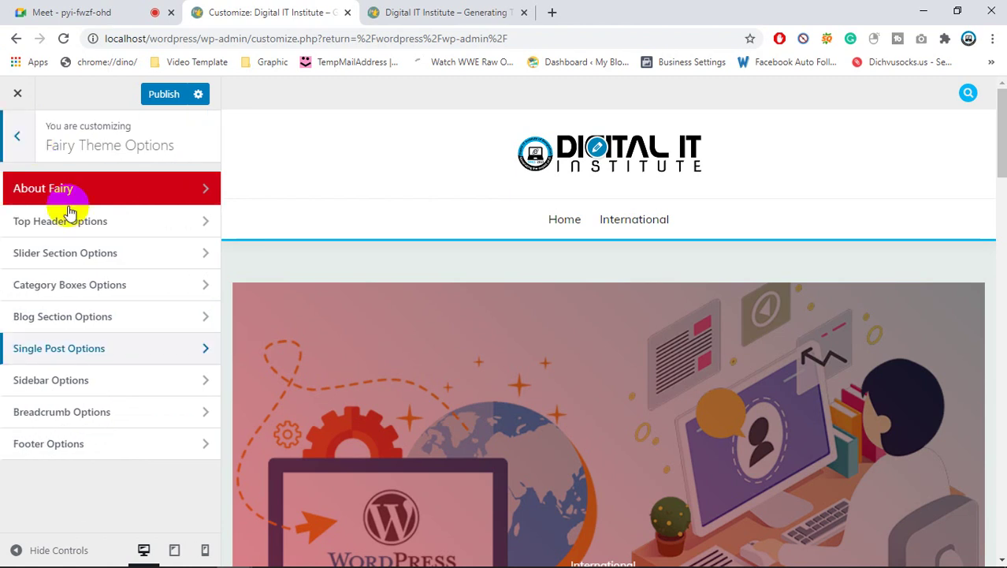
left_click(90, 360)
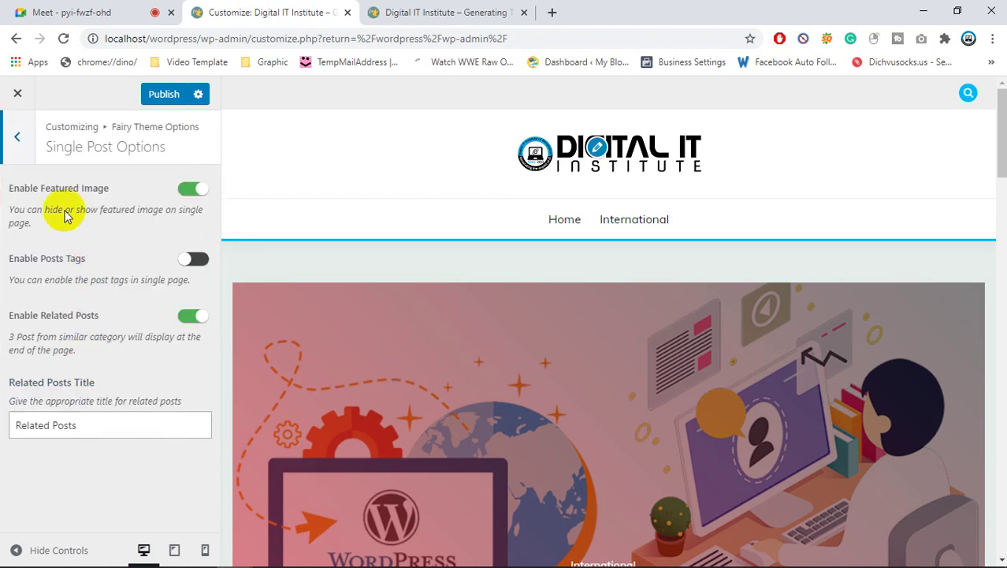
left_click(21, 150)
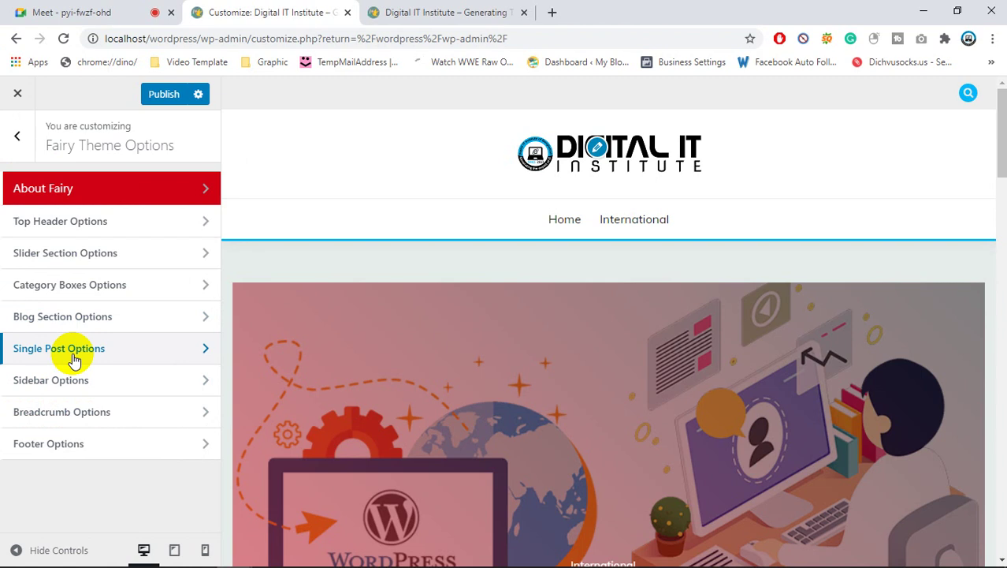
scroll(254, 479, "down", 6)
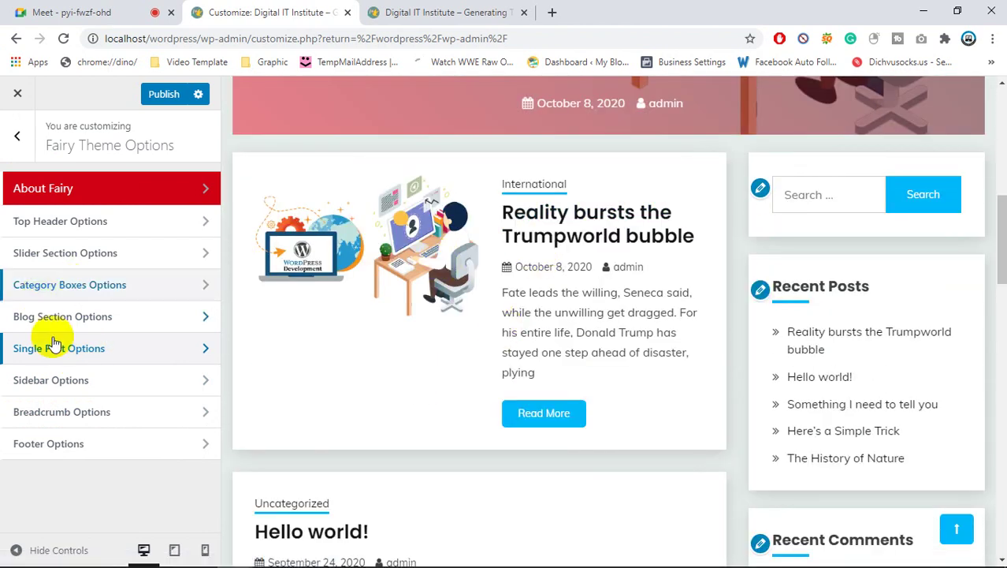
- Open the Single Post Options and load the post "Reality bursts the Trumpworld bubble" in the preview
left_click(100, 361)
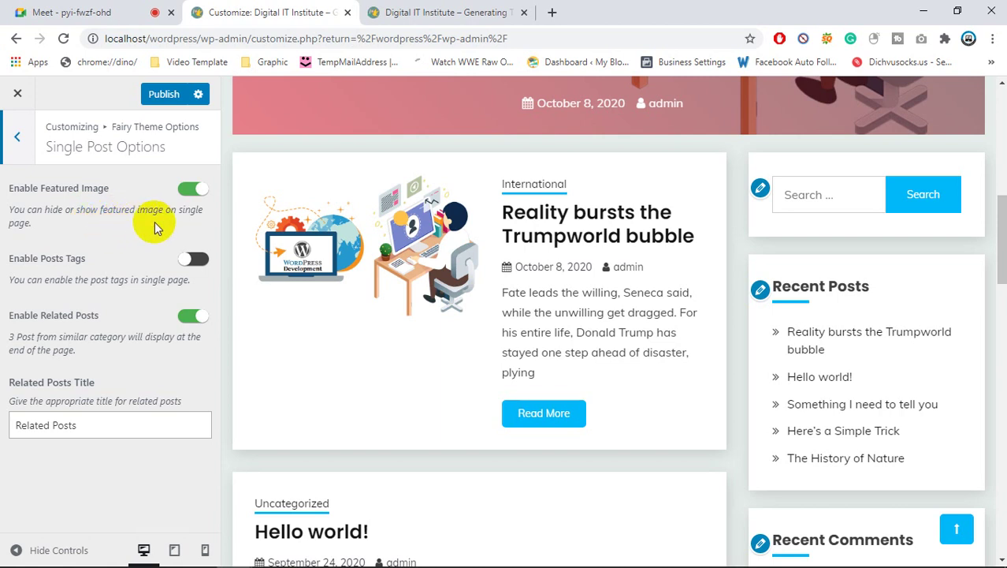
left_click(576, 228)
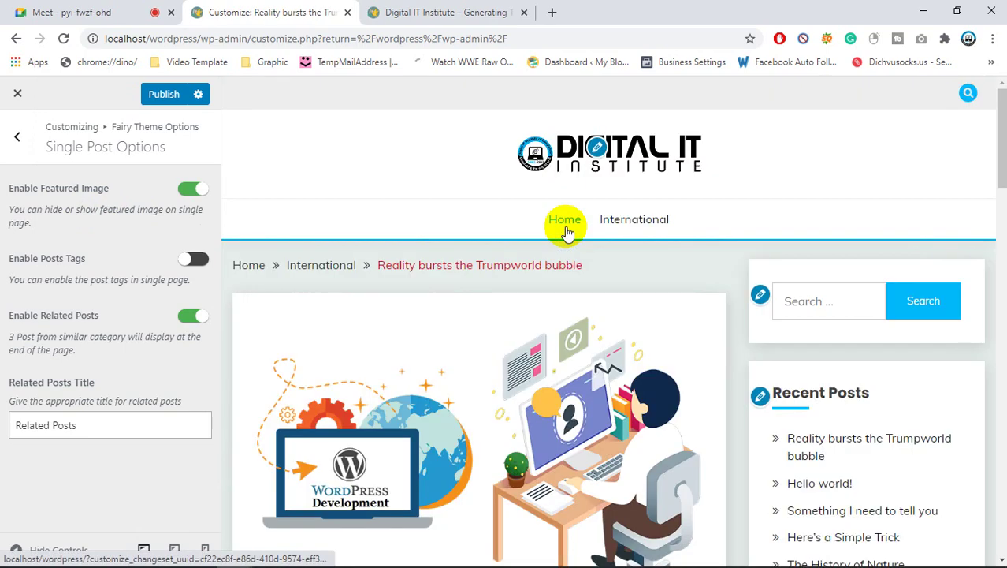
- Disable the featured image on single posts and inspect the "Reality bursts the Trumpworld bubble" post in the preview
left_click(201, 188)
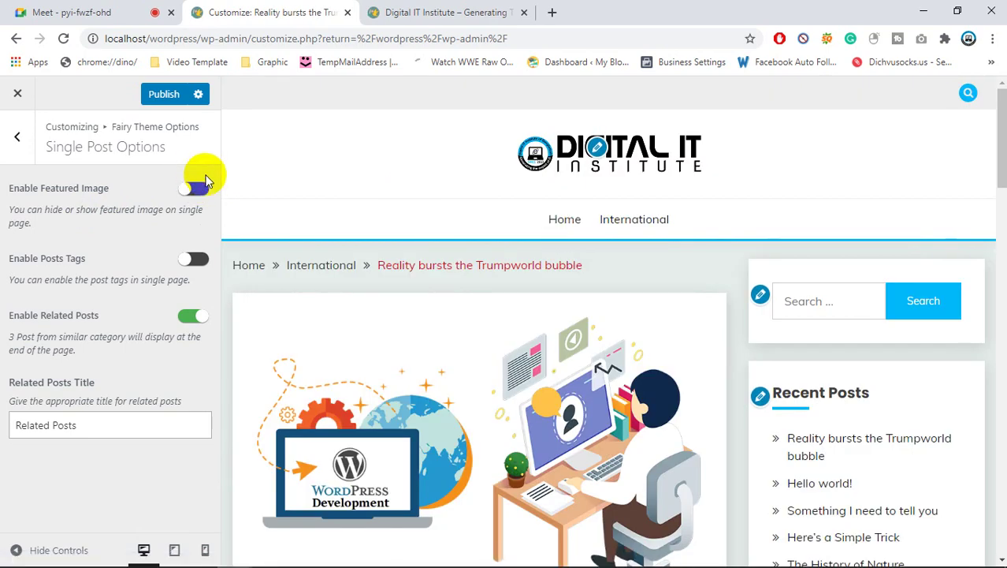
scroll(423, 225, "down", 3)
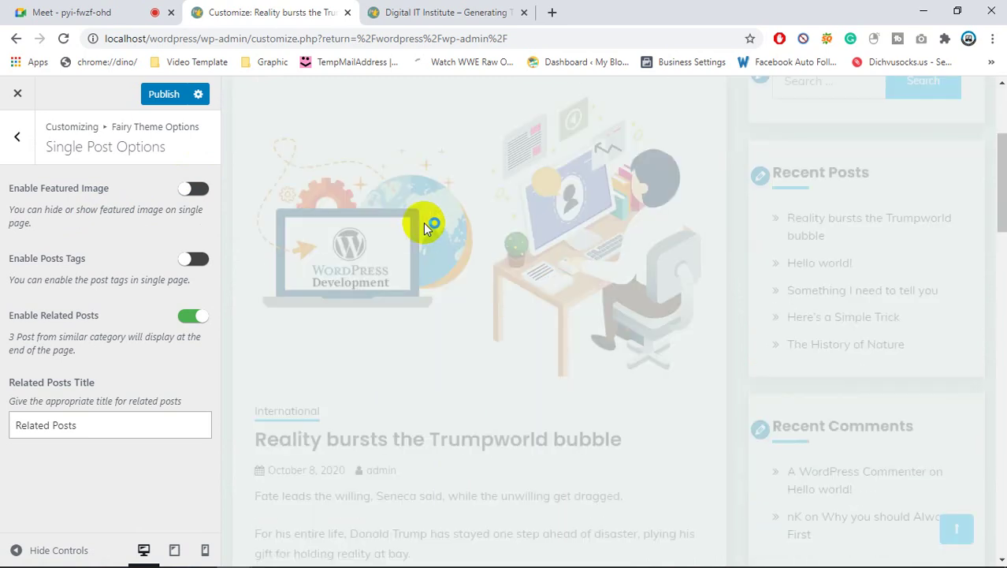
left_click(798, 262)
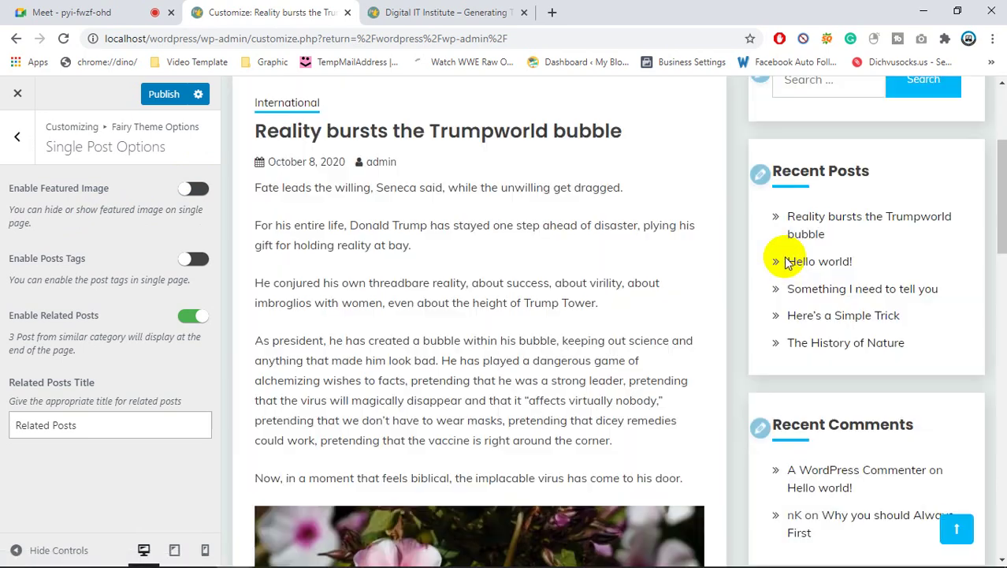
scroll(599, 260, "up", 2)
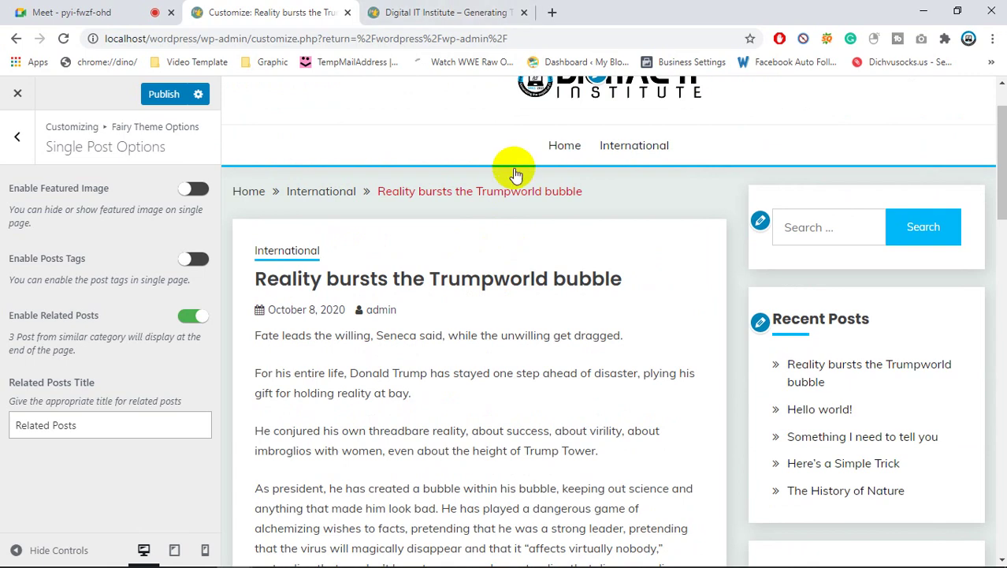
scroll(528, 214, "down", 4)
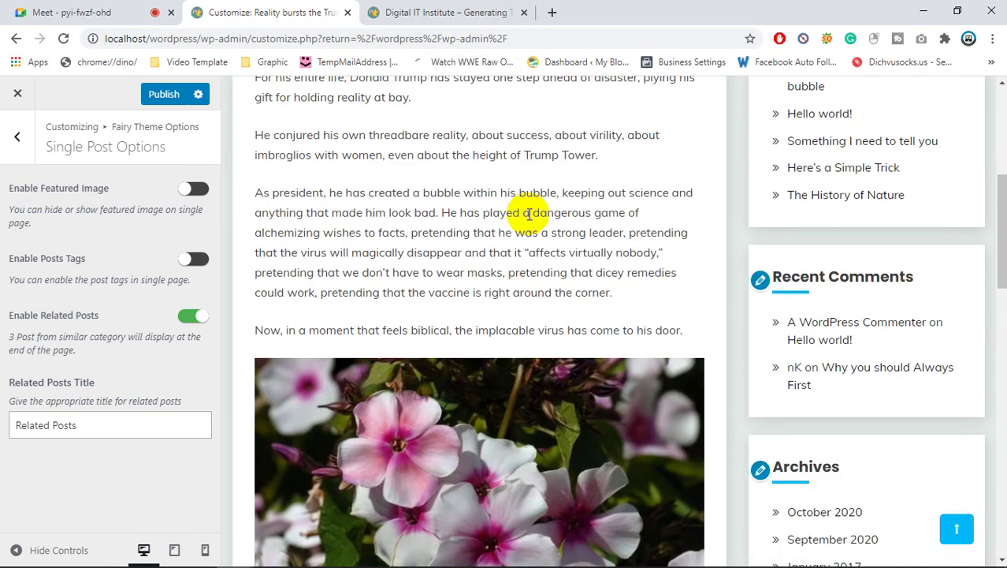
scroll(527, 214, "up", 4)
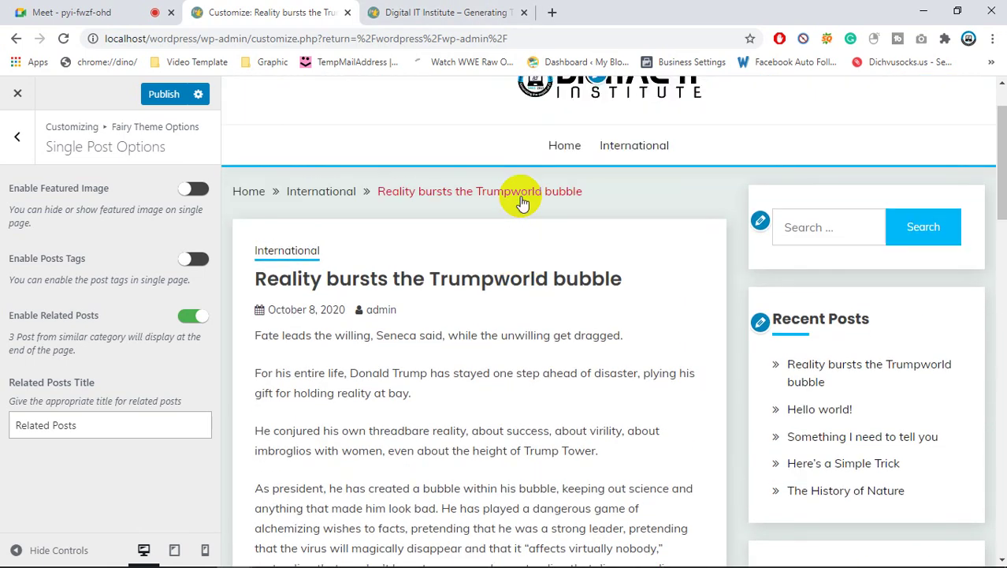
- Examine the Enable Featured Image setting and its note about hiding or showing the image on single pages
left_click(189, 190)
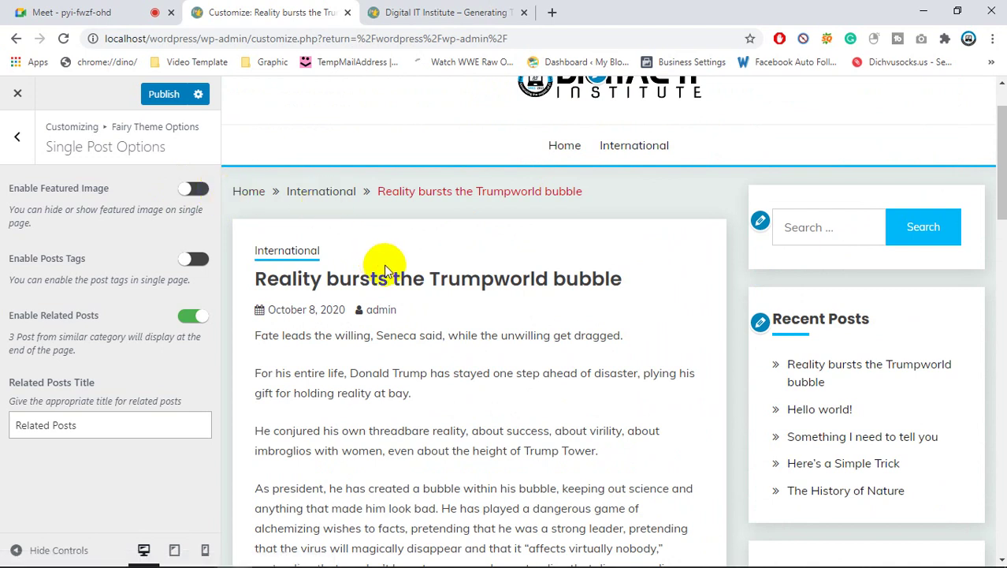
left_click(197, 192)
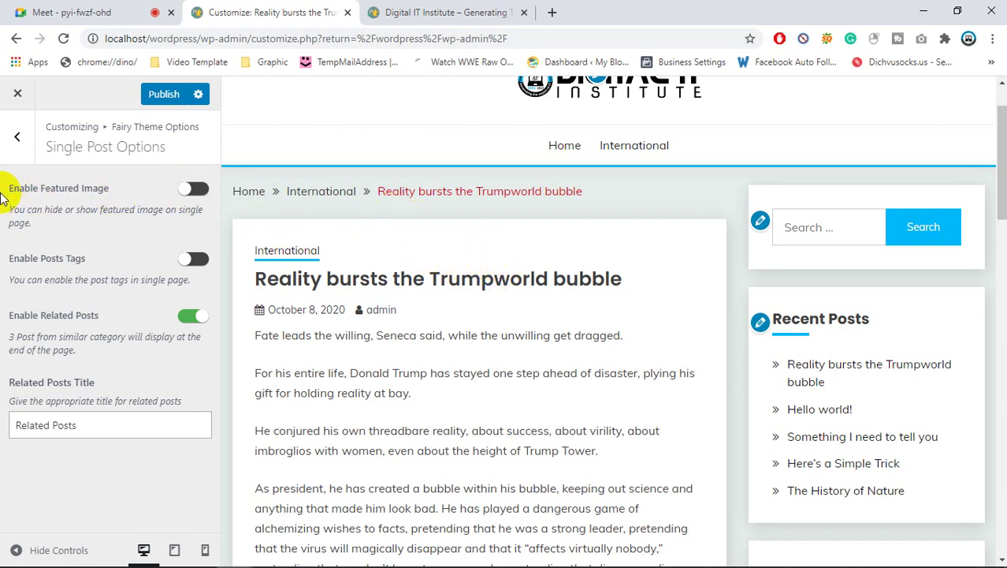
mouse_move(1, 197)
left_mouse_down()
mouse_move(112, 194)
mouse_move(6, 180)
left_mouse_up()
left_click(115, 191)
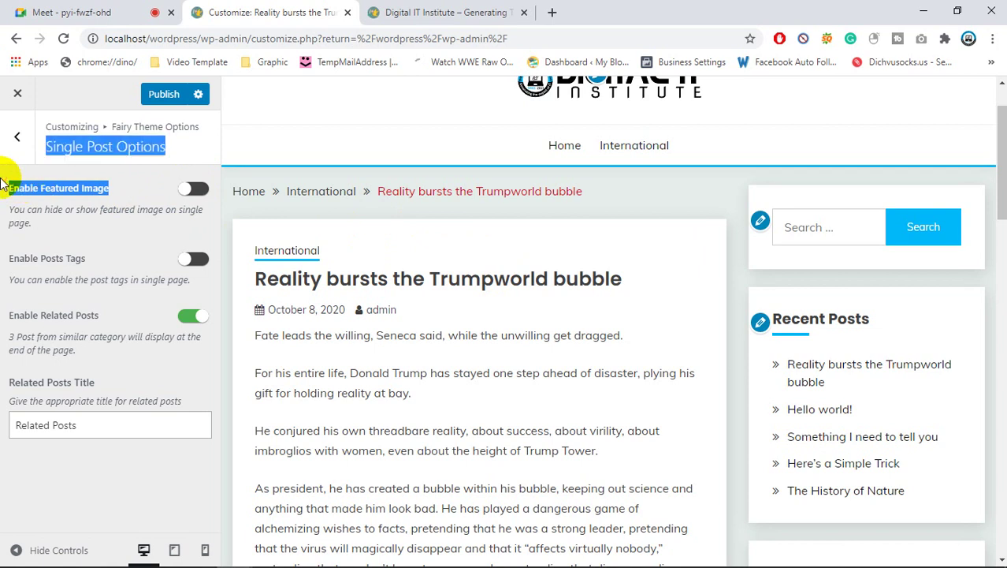
left_click(143, 189)
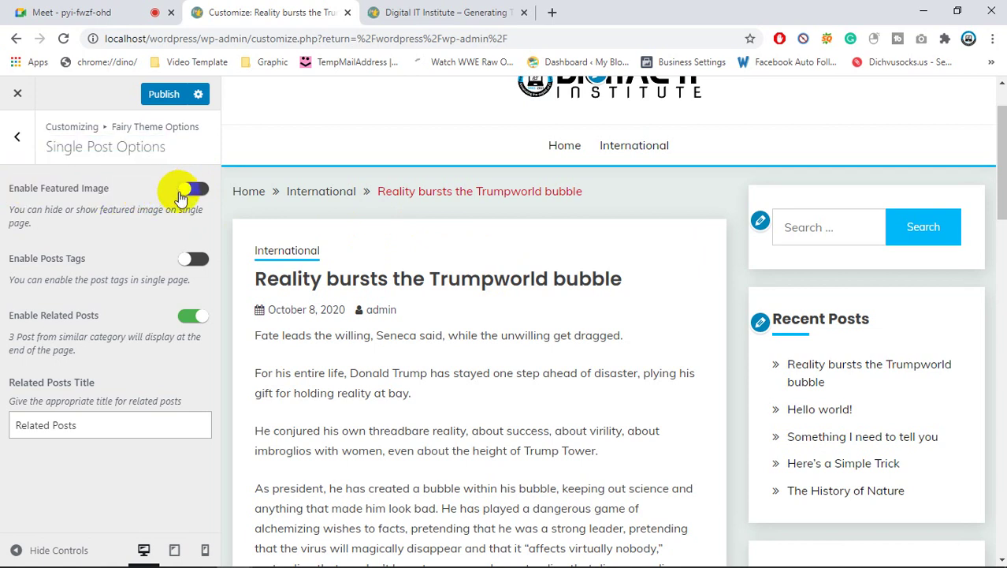
left_click(38, 223)
mouse_move(38, 224)
left_mouse_down()
mouse_move(7, 204)
mouse_move(55, 223)
left_mouse_up()
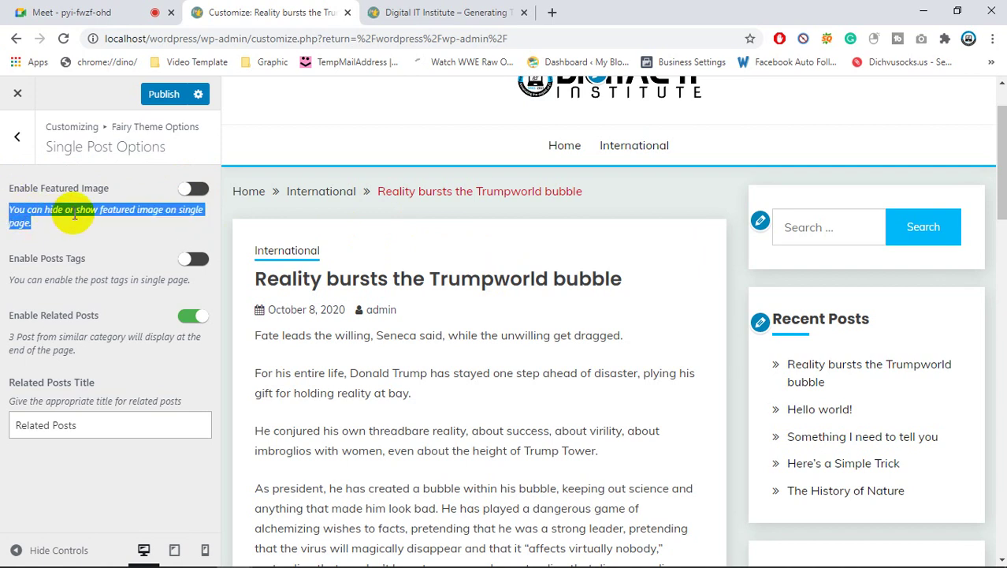
left_click(43, 227)
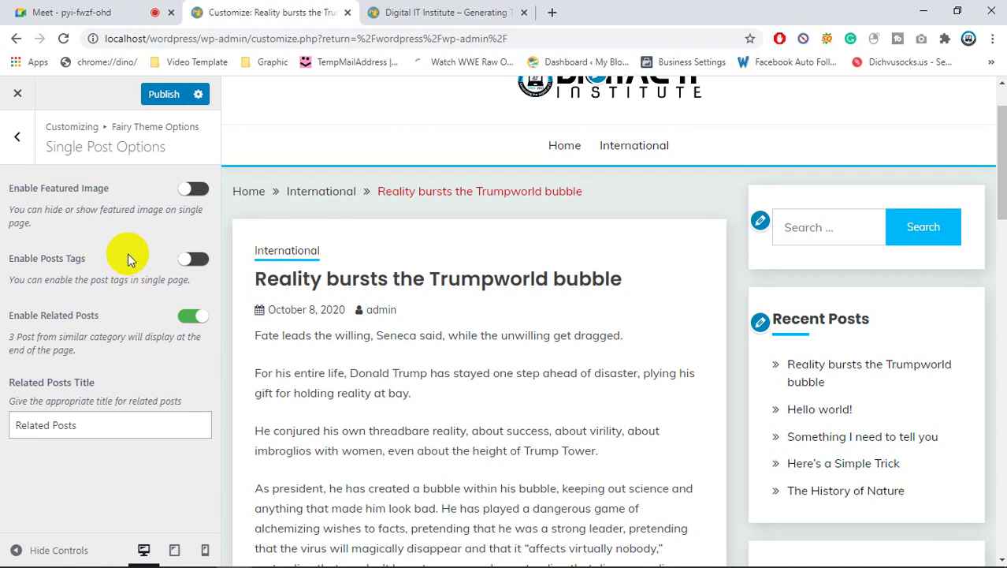
left_click(192, 194)
left_click(182, 193)
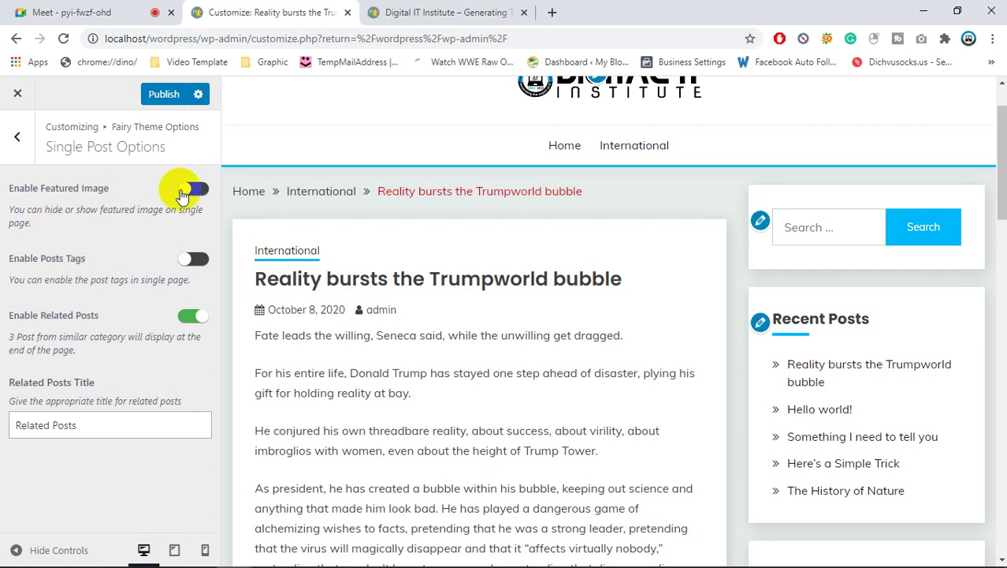
left_click(186, 192)
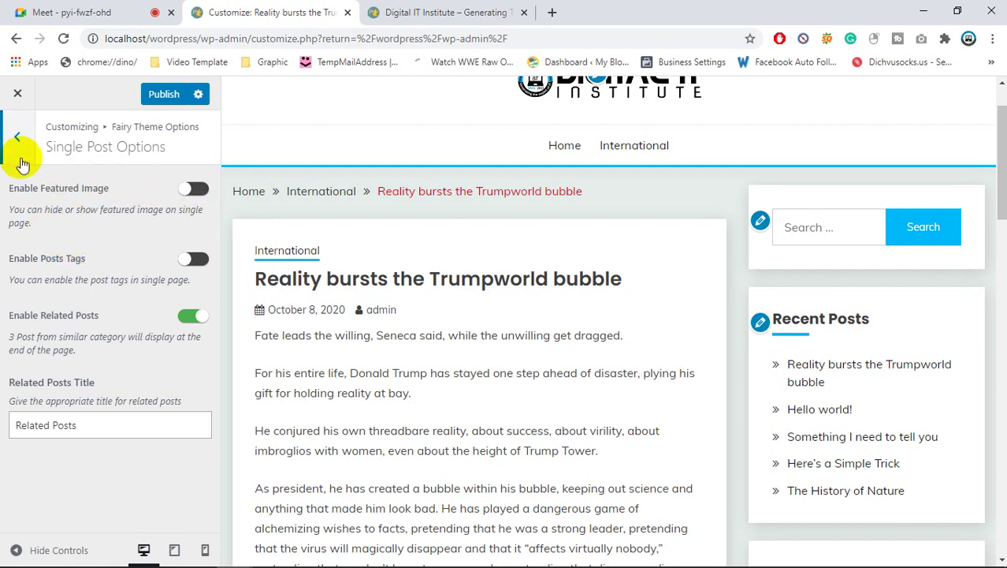
scroll(342, 308, "up", 1)
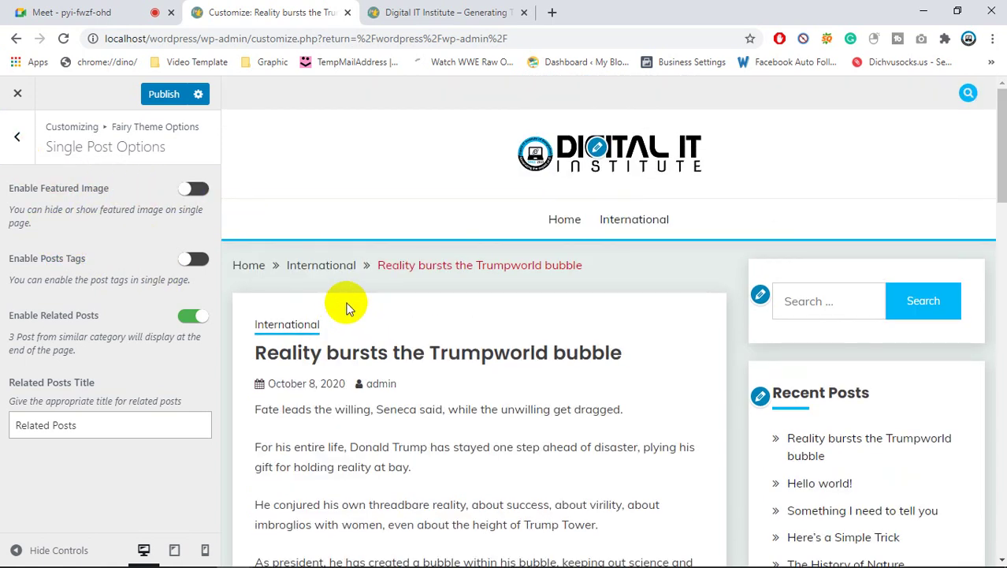
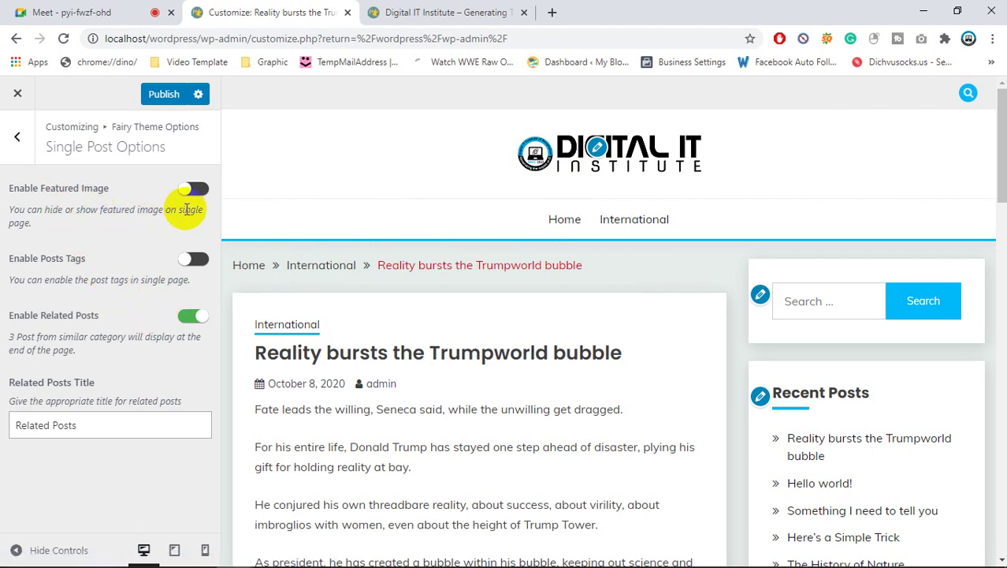
- Glance at the live site and the Google Meet call, then re-enable the featured image for single posts in the customizer
left_click(192, 190)
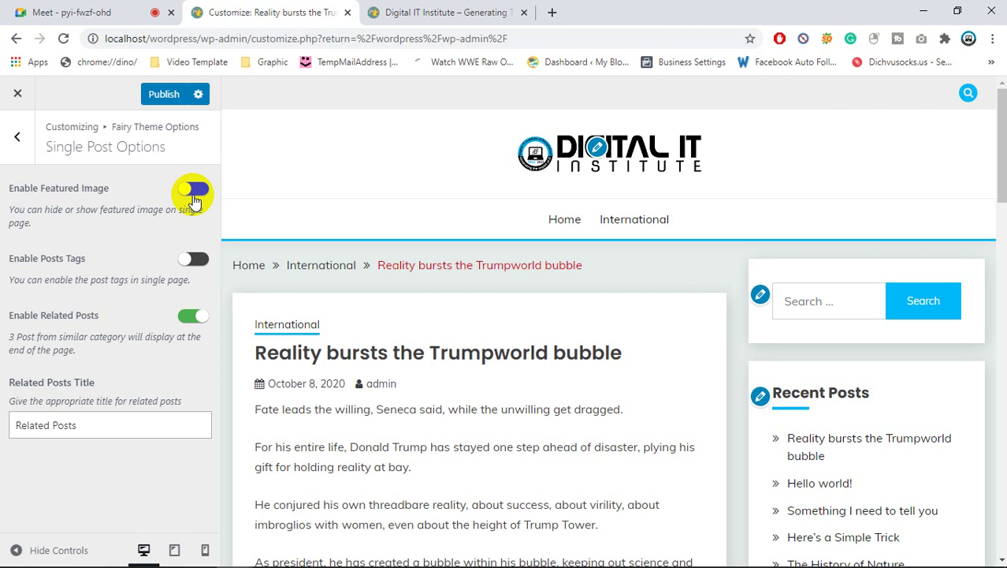
left_click(416, 14)
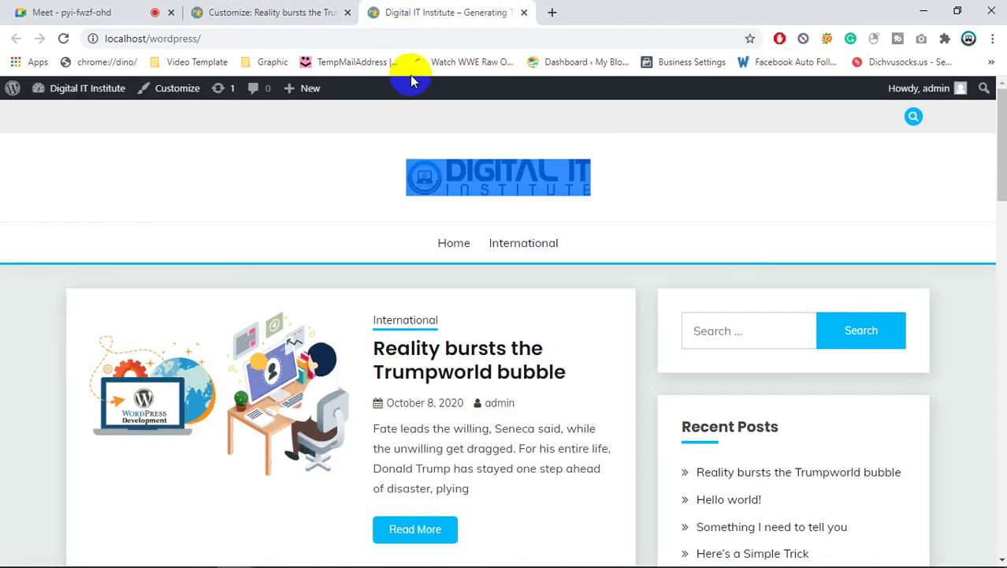
left_click(302, 7)
left_click(128, 9)
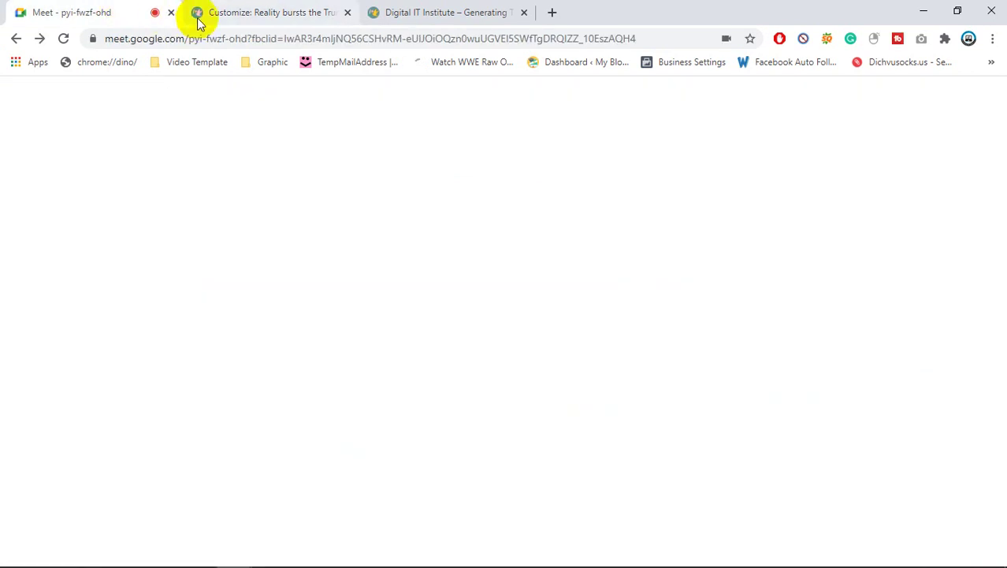
left_click(270, 14)
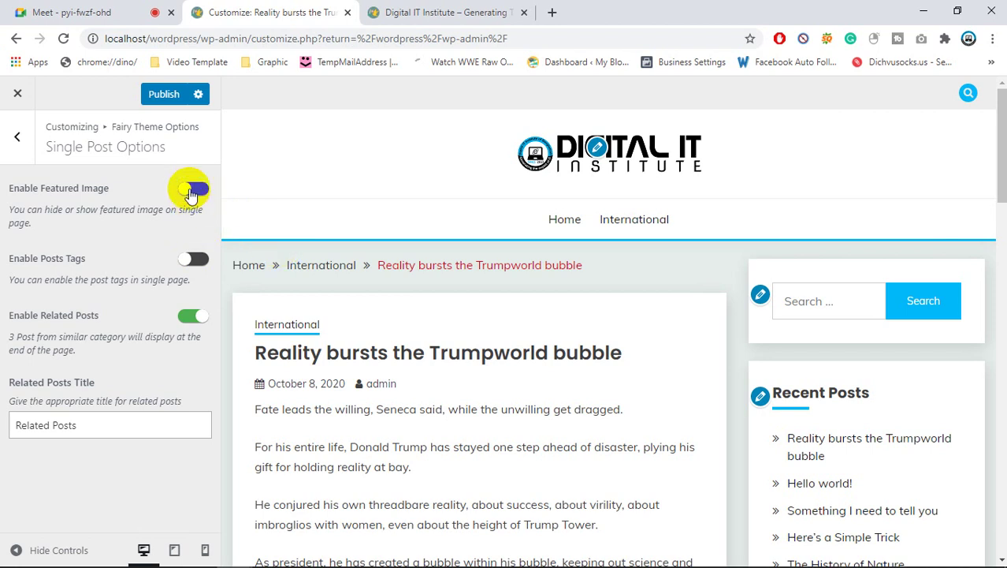
left_click(192, 193)
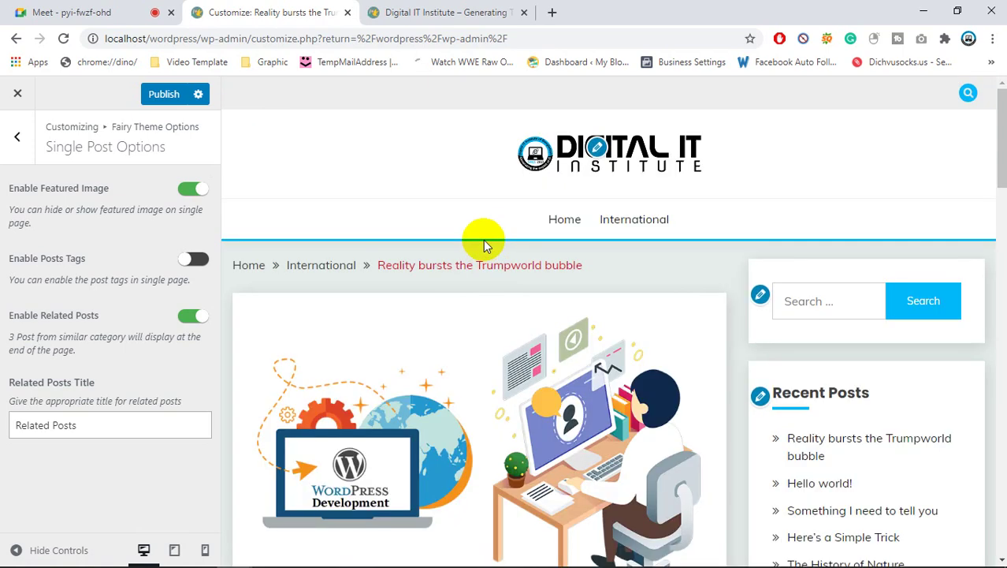
- Inspect the post's featured image, date and author line in the preview, then check the Google Meet call and return to the customizer
scroll(514, 253, "down", 4)
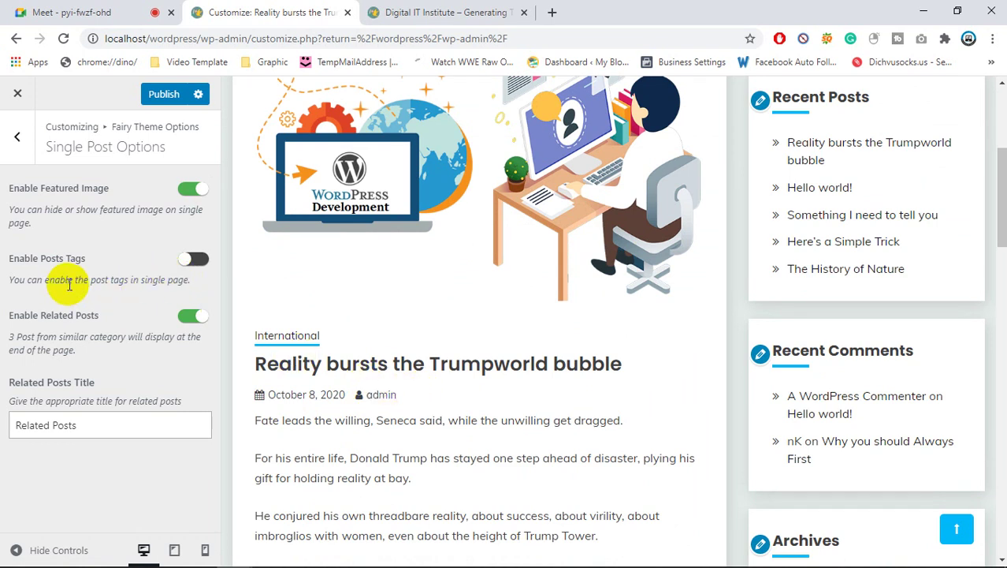
left_click(266, 385)
left_click_drag(266, 384, 380, 394)
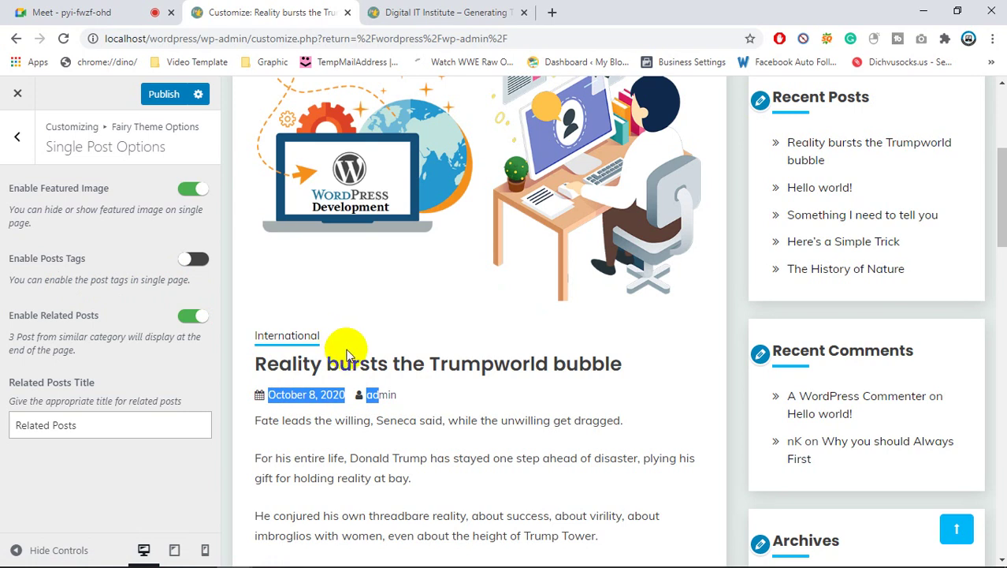
scroll(342, 337, "up", 3)
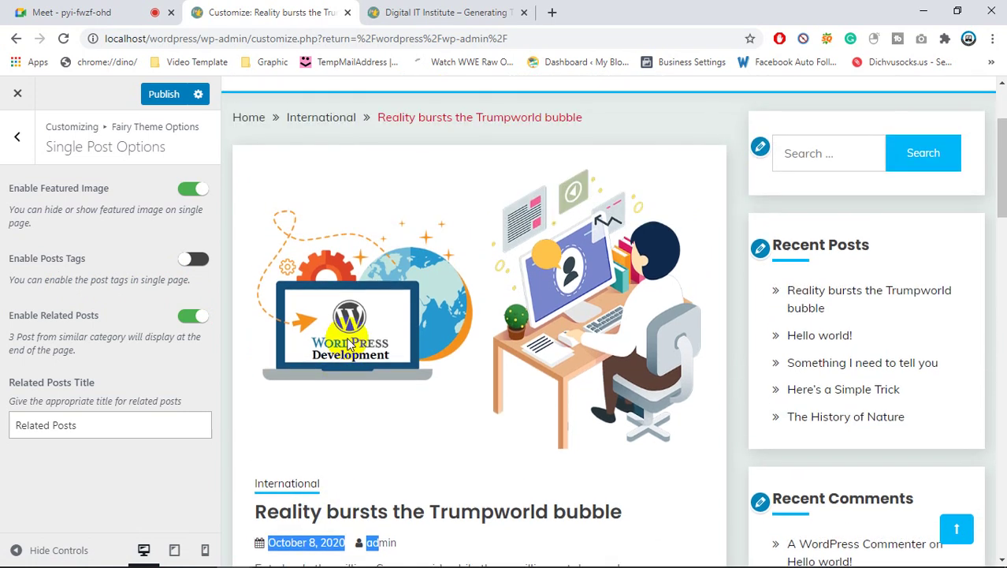
scroll(361, 330, "up", 1)
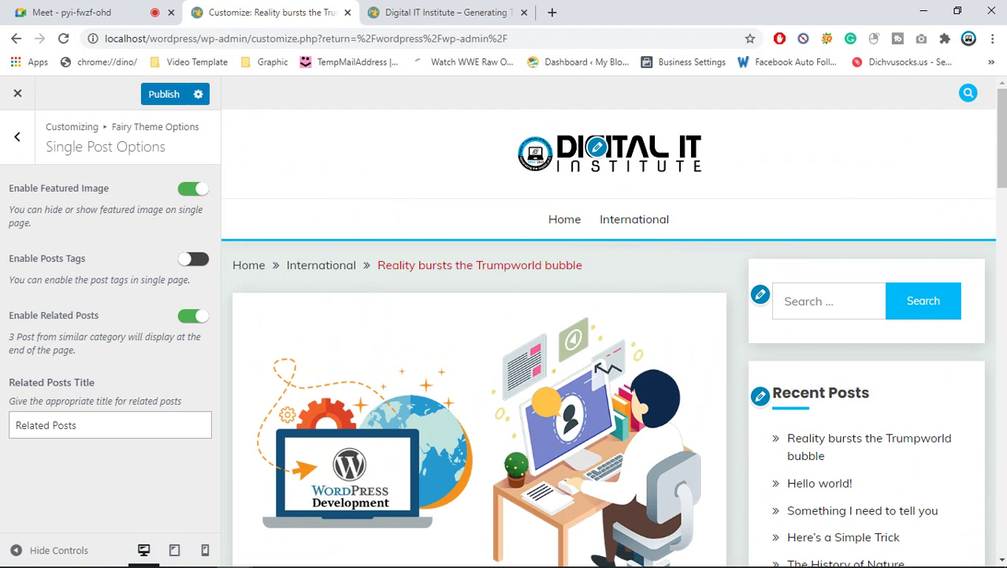
scroll(1002, 181, "down", 1)
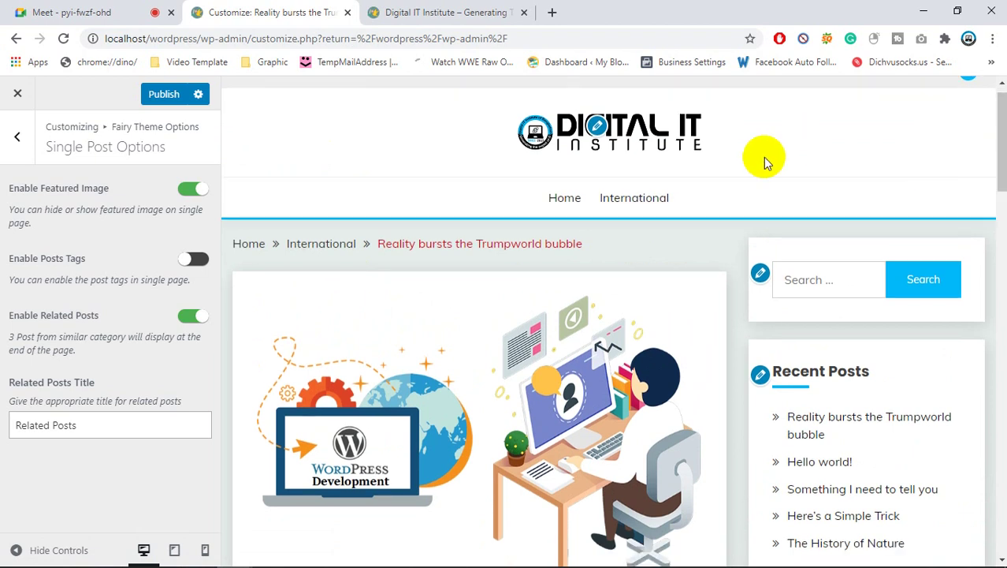
left_click(107, 12)
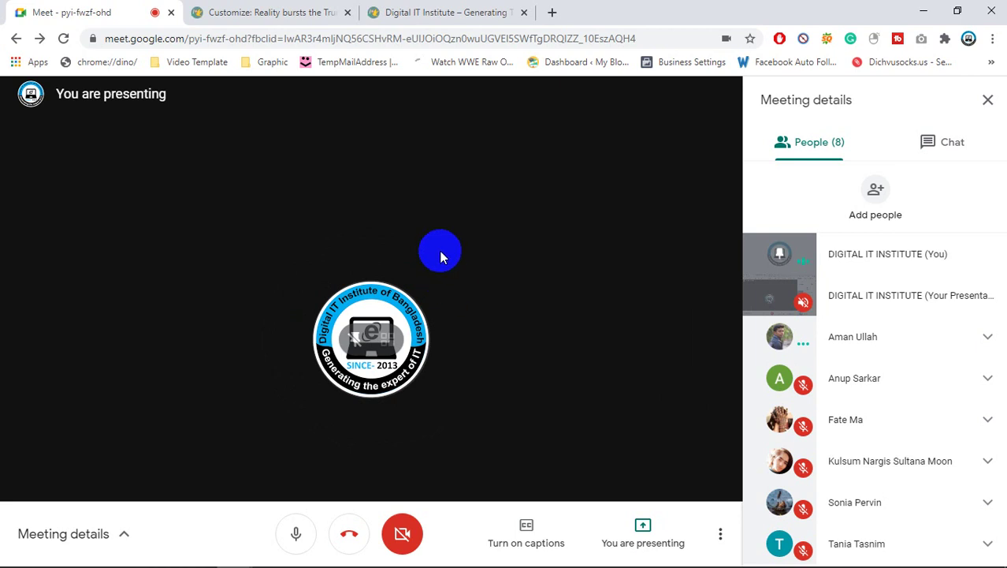
left_click(278, 16)
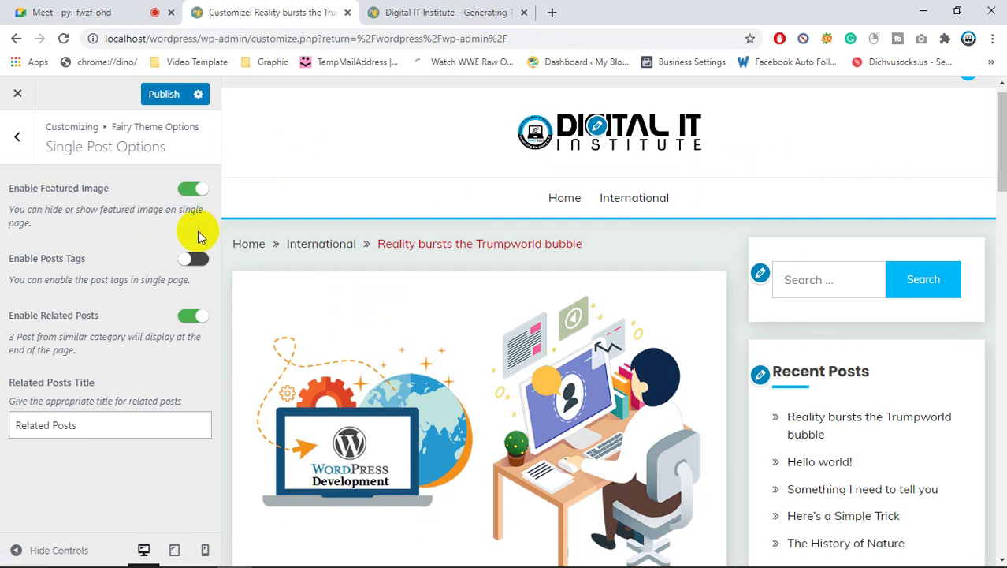
- Try enabling post tags on single posts, check the post in the preview, and switch the tags off again
left_click(193, 262)
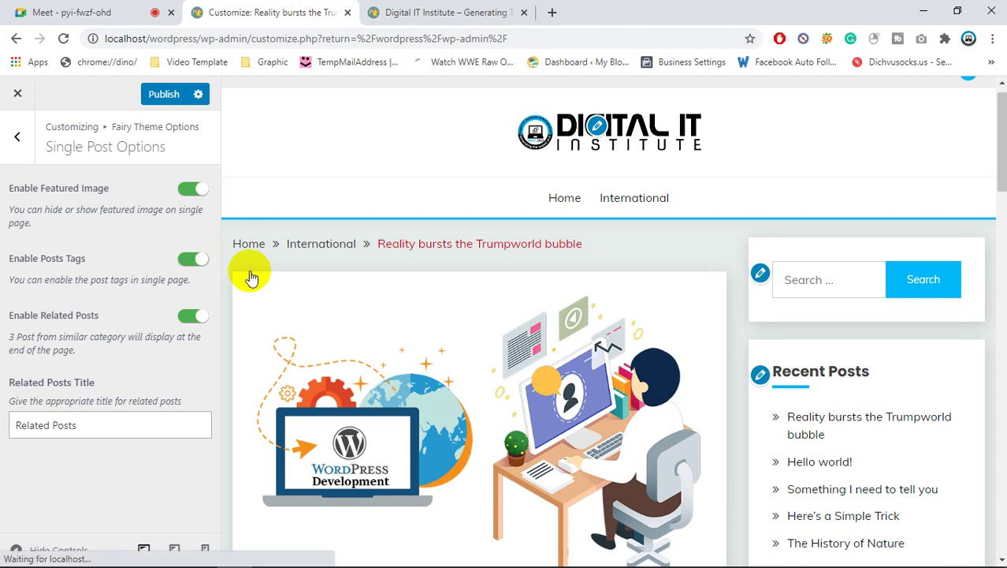
scroll(382, 288, "down", 3)
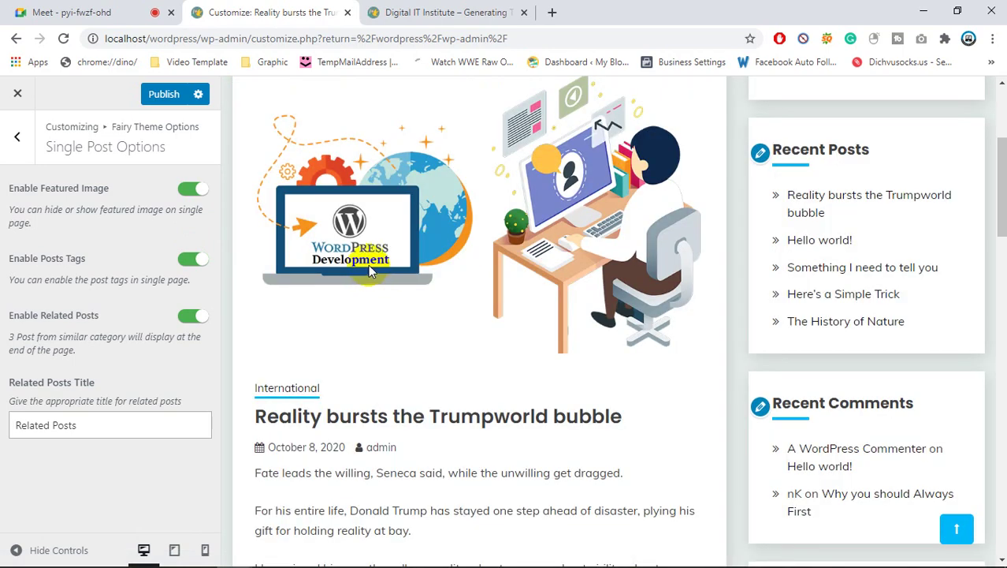
left_click(200, 261)
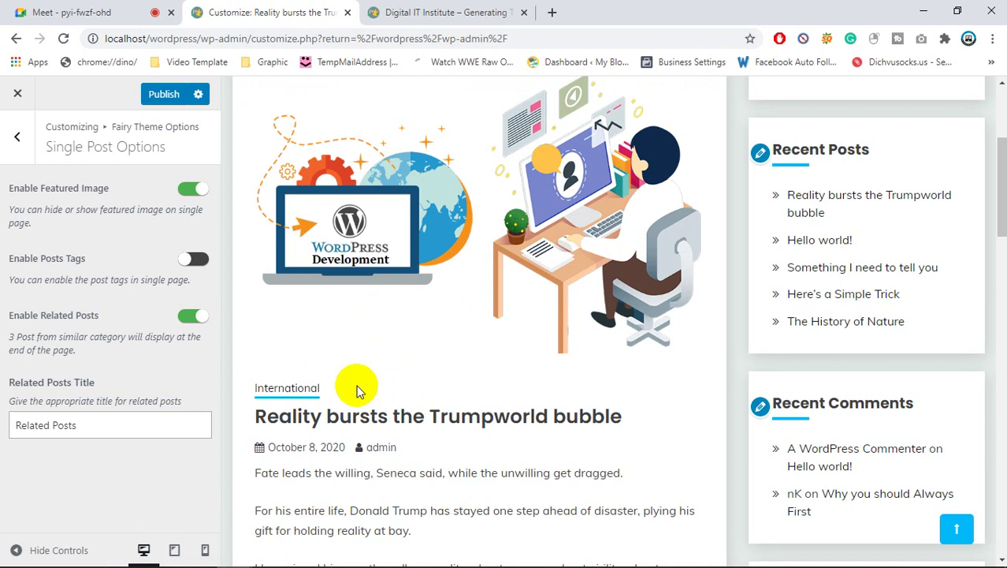
scroll(358, 387, "up", 1)
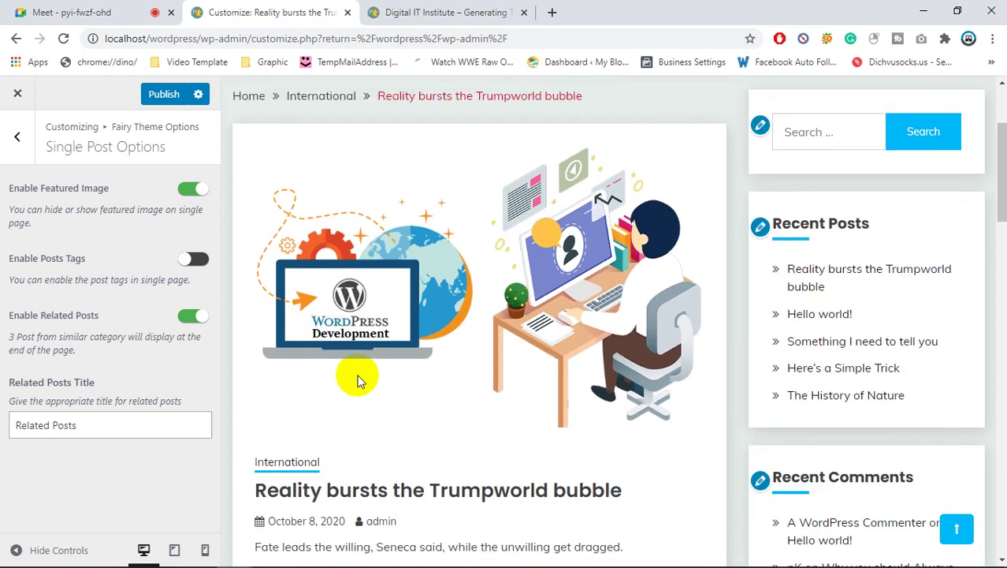
scroll(358, 381, "down", 3)
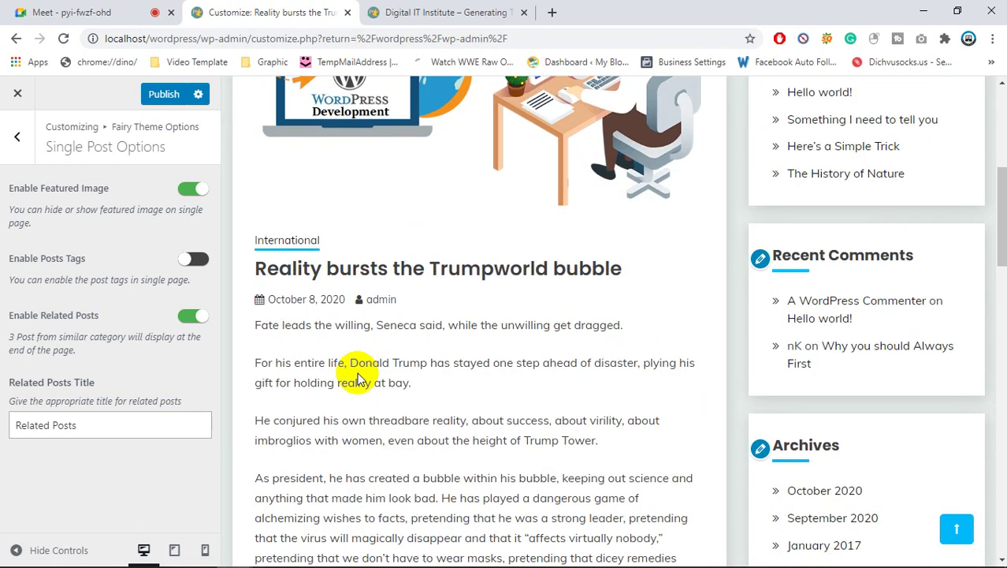
- Switch from the single post settings to the Fairy theme's Sidebar Options and inspect the post's sidebar in the preview
scroll(357, 375, "up", 2)
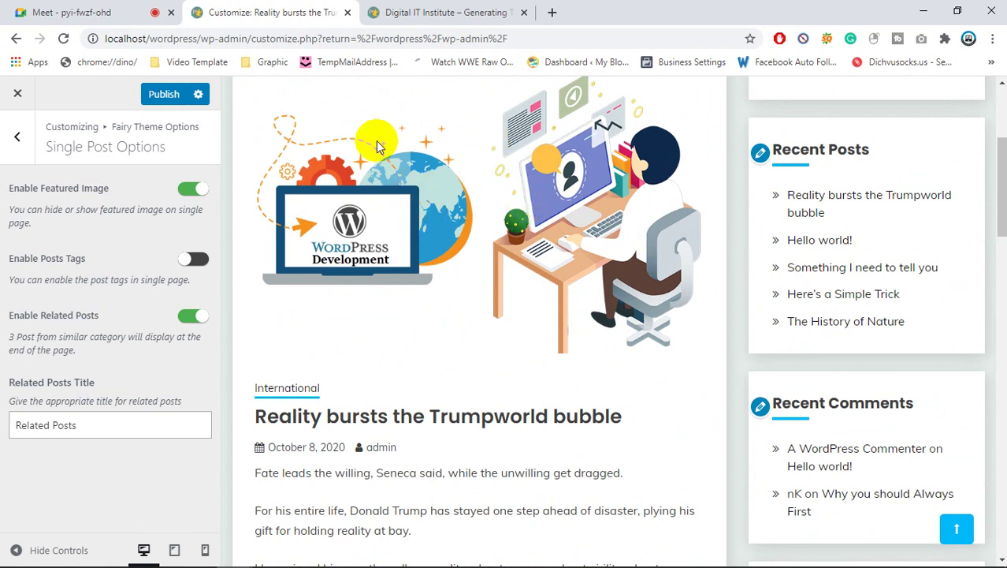
left_click(17, 137)
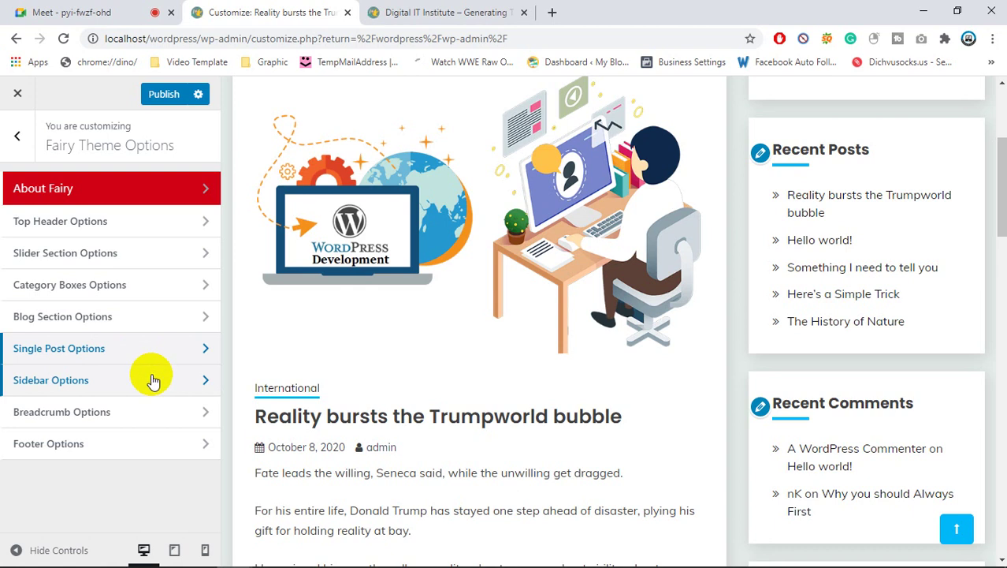
left_click(152, 380)
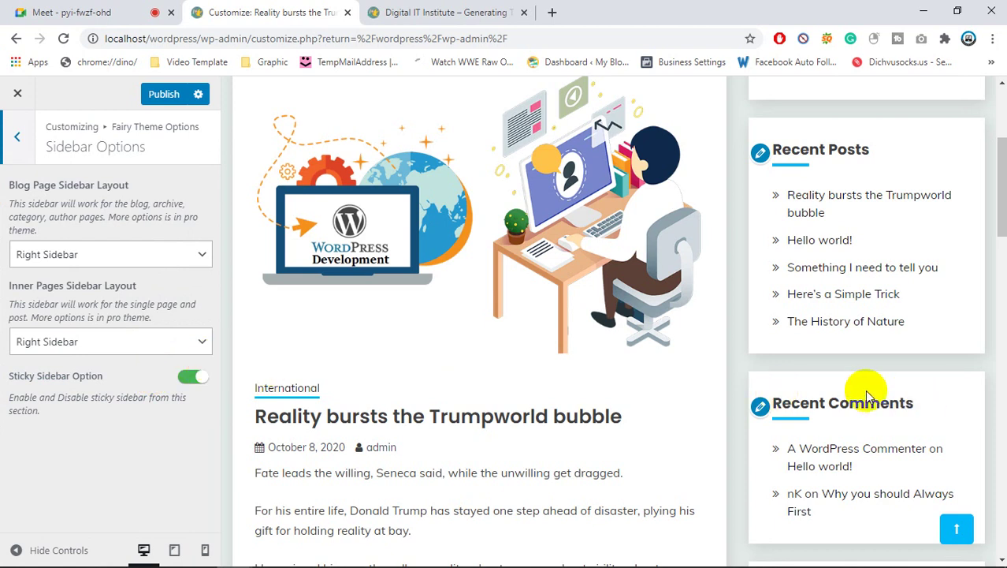
scroll(763, 424, "up", 4)
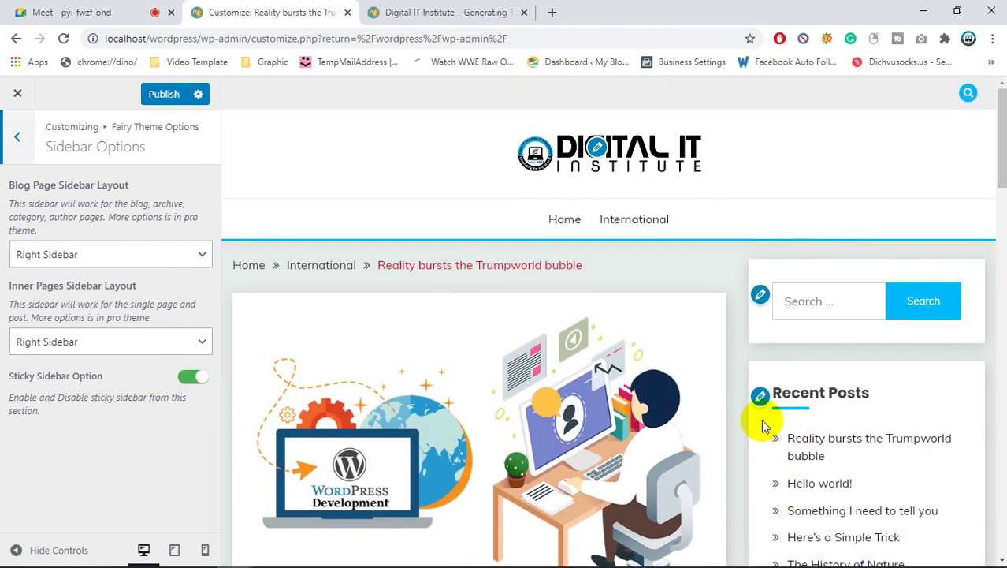
scroll(762, 425, "down", 4)
scroll(763, 425, "down", 1)
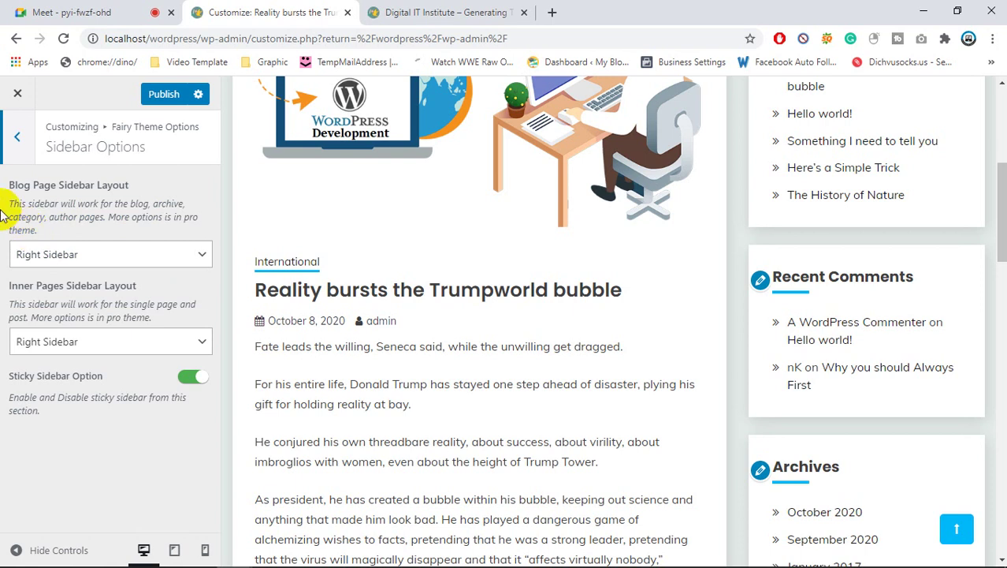
- Try the Left Sidebar and No Sidebar layouts for the blog page and return the layout to Right Sidebar
left_click(139, 253)
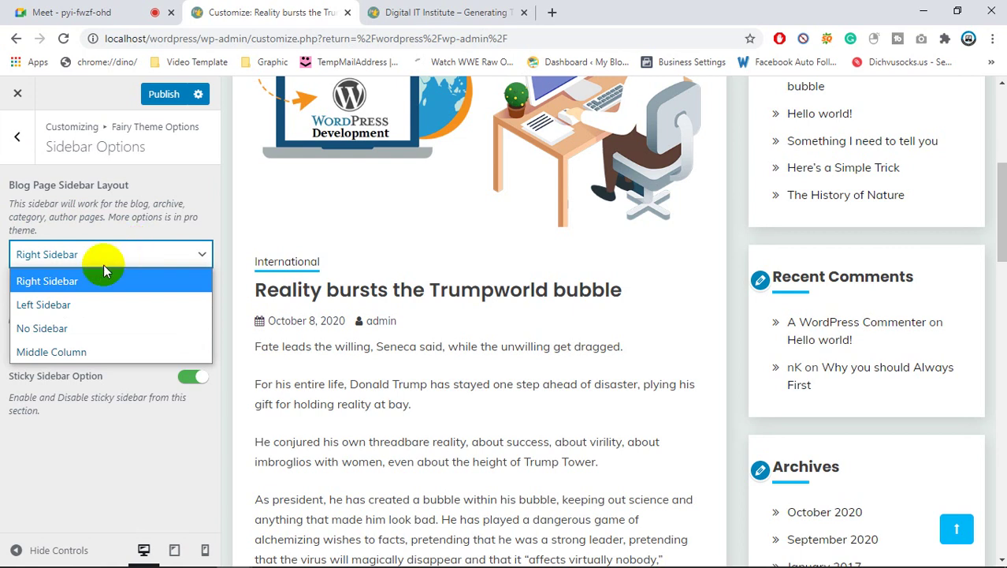
left_click(45, 305)
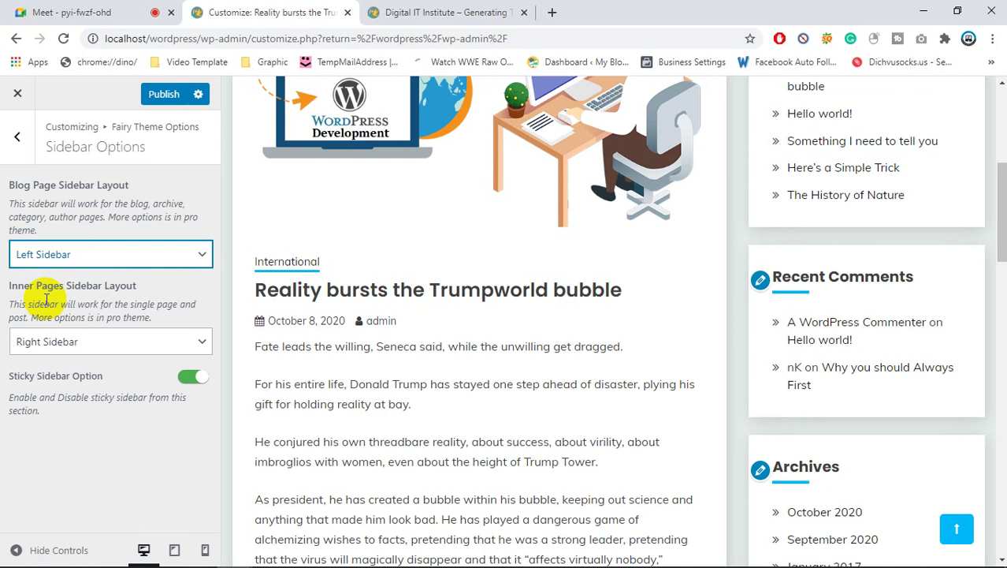
scroll(356, 292, "up", 5)
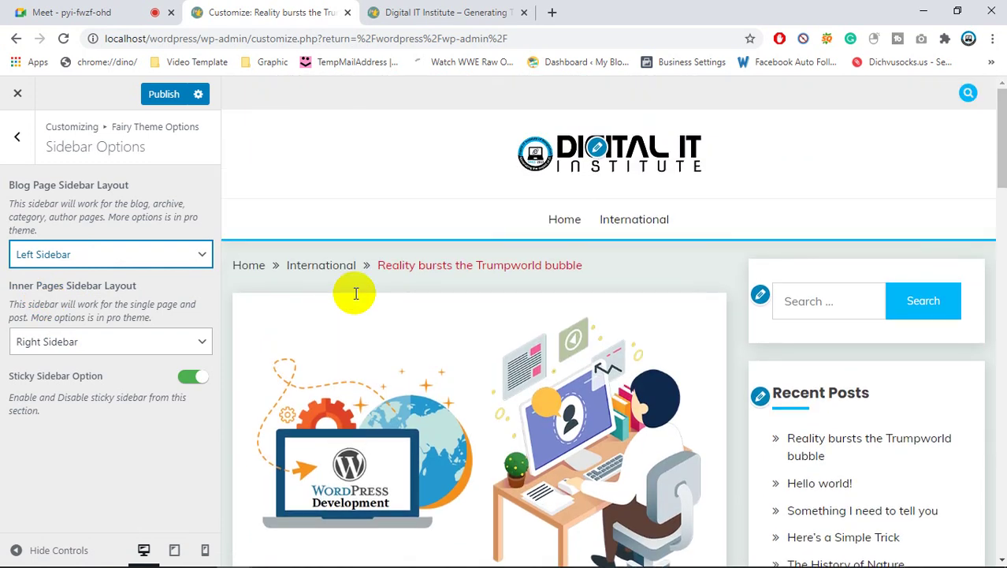
left_click(97, 258)
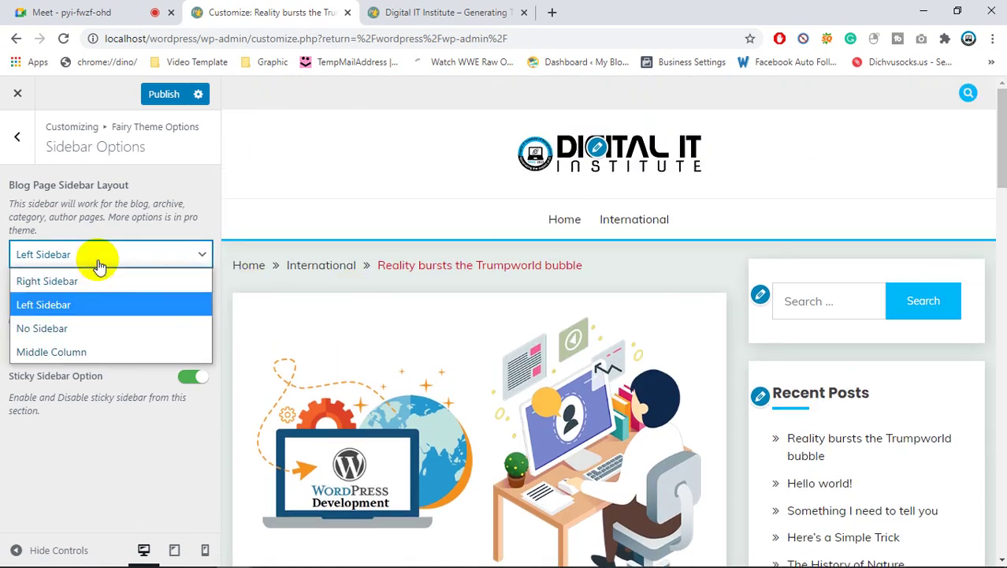
left_click(77, 330)
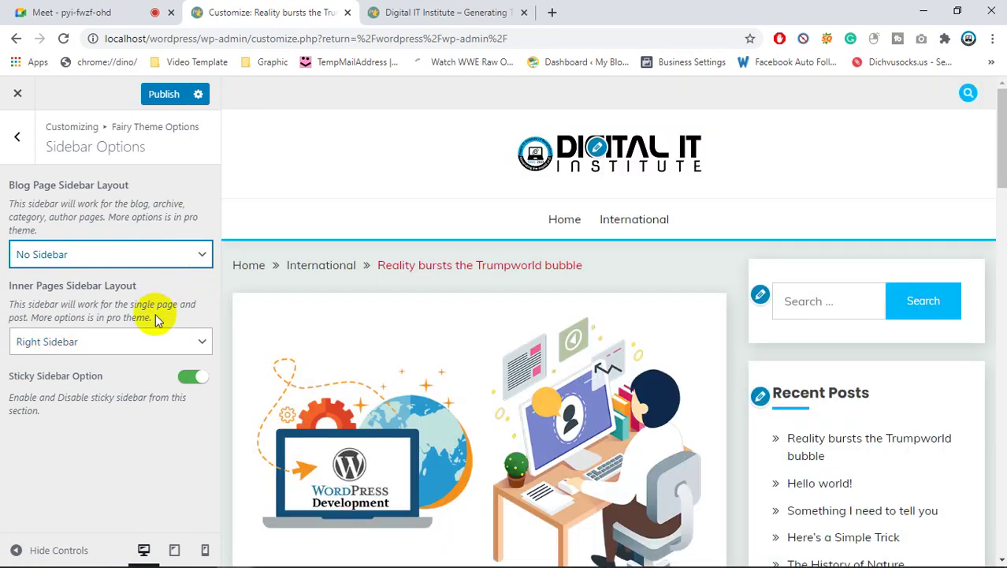
left_click(153, 253)
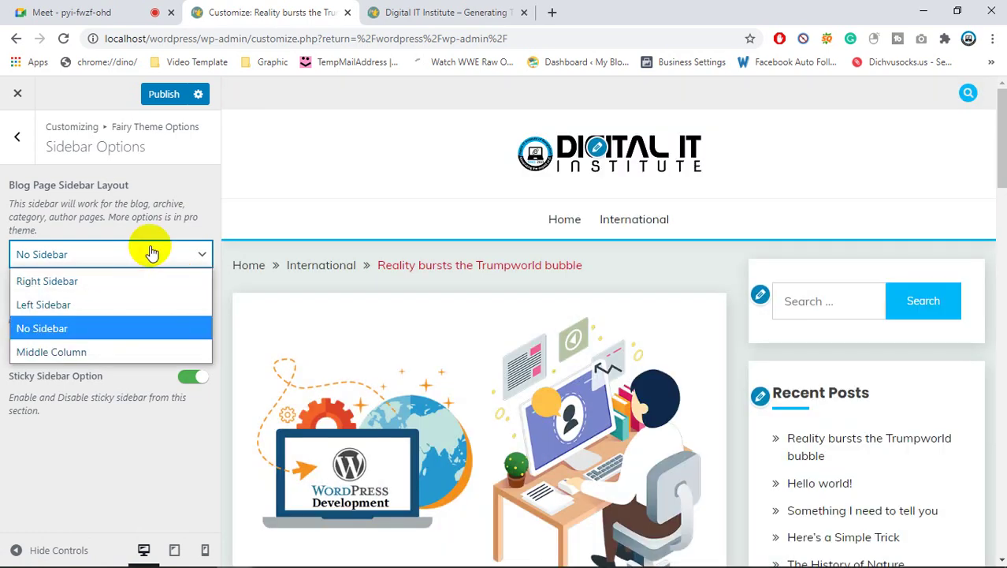
left_click(57, 282)
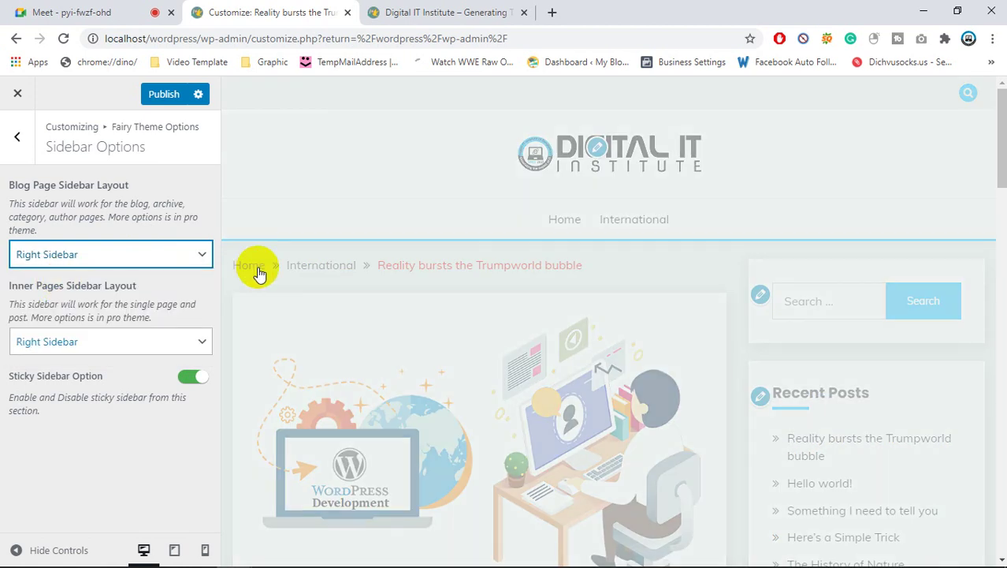
- Try Left Sidebar as the blog page sidebar layout and check it on the site's home page in the preview
left_click(141, 260)
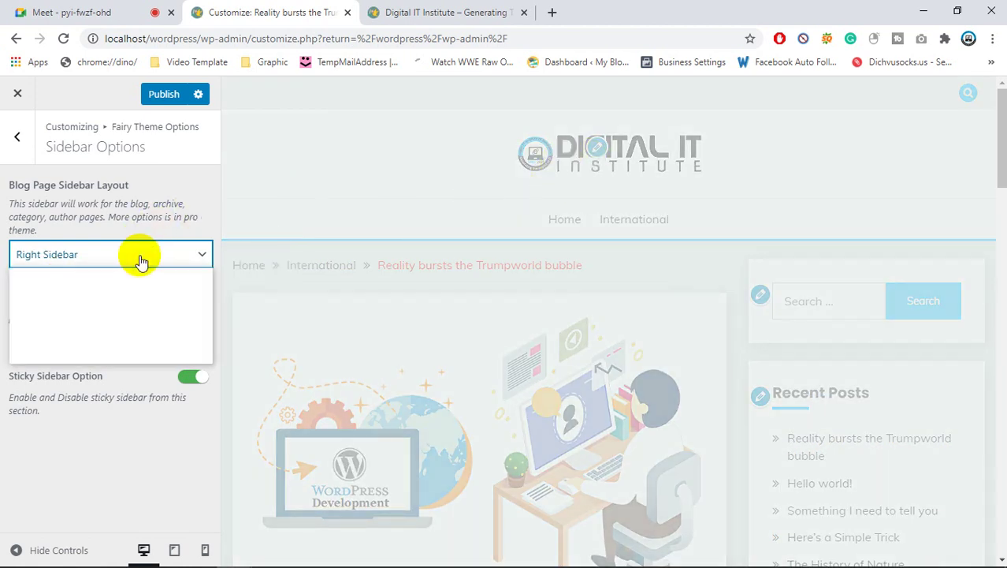
left_click(75, 304)
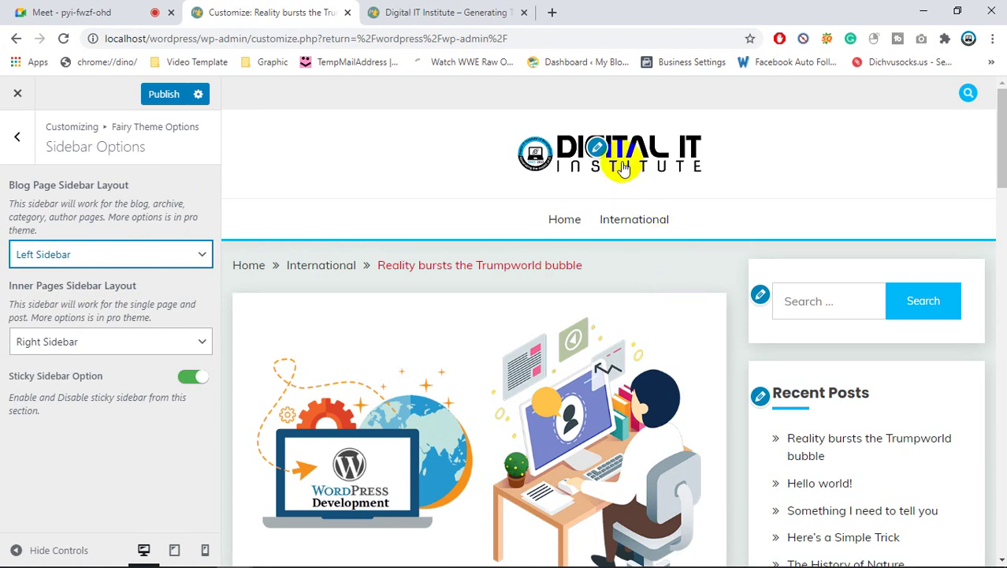
left_click(626, 157)
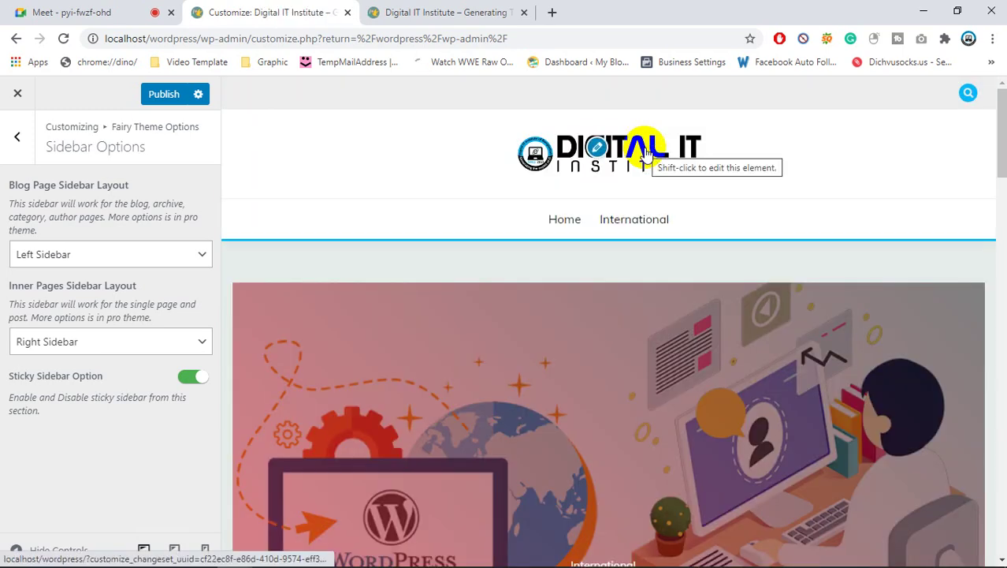
scroll(683, 172, "down", 10)
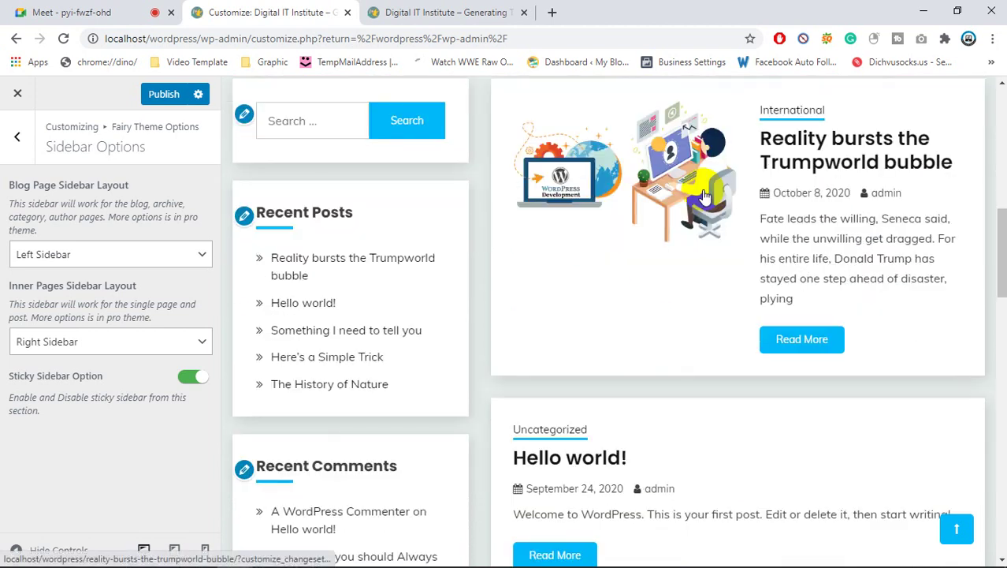
scroll(700, 189, "down", 1)
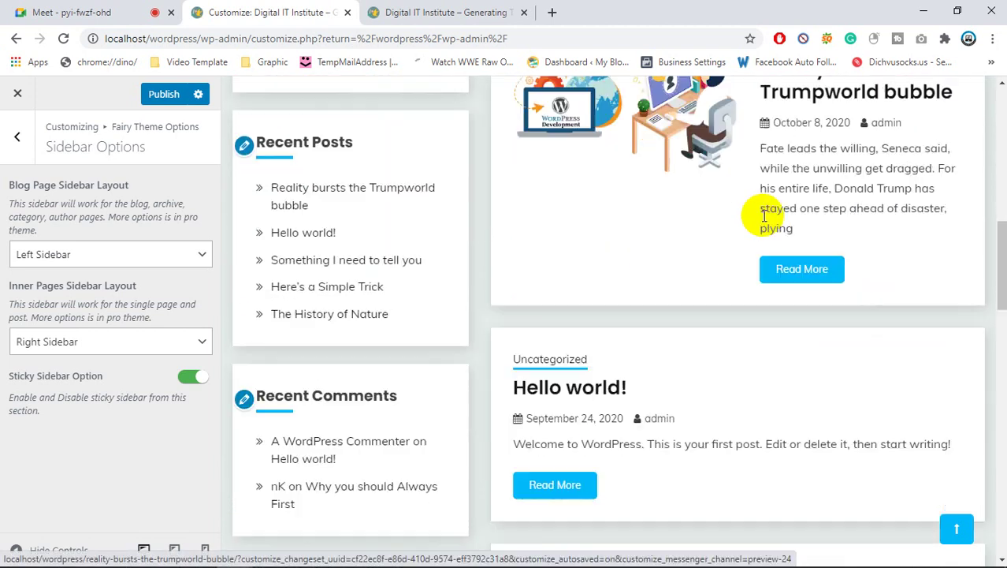
scroll(411, 294, "down", 2)
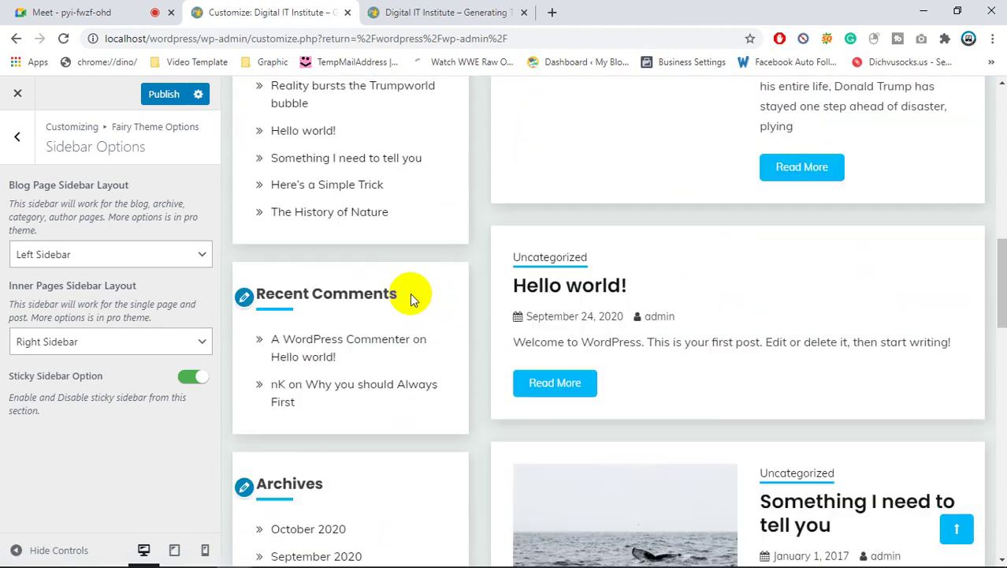
scroll(411, 293, "down", 4)
scroll(411, 293, "up", 12)
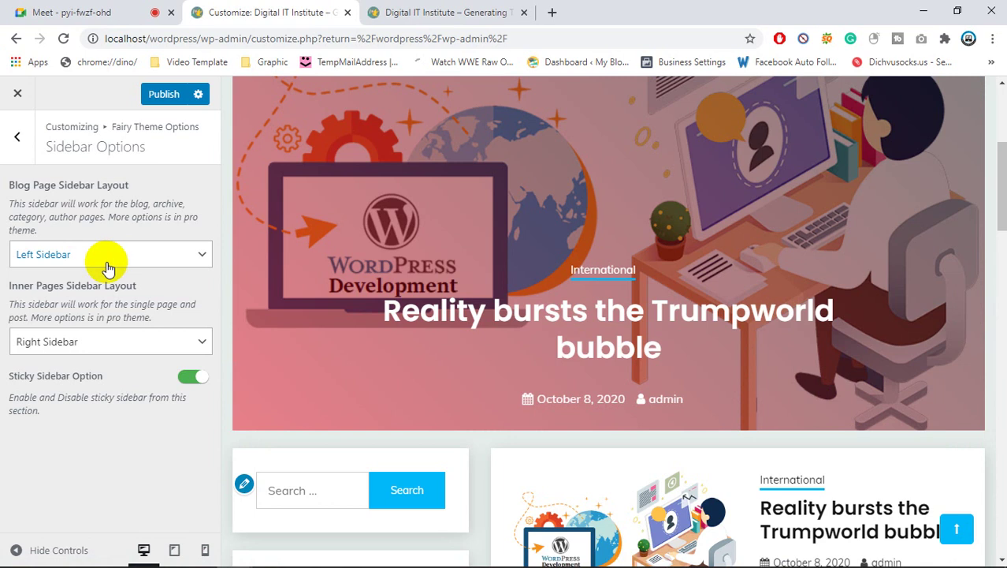
- Try Middle Column as the blog page sidebar layout and look through the home page's post list down to the footer
left_click(108, 267)
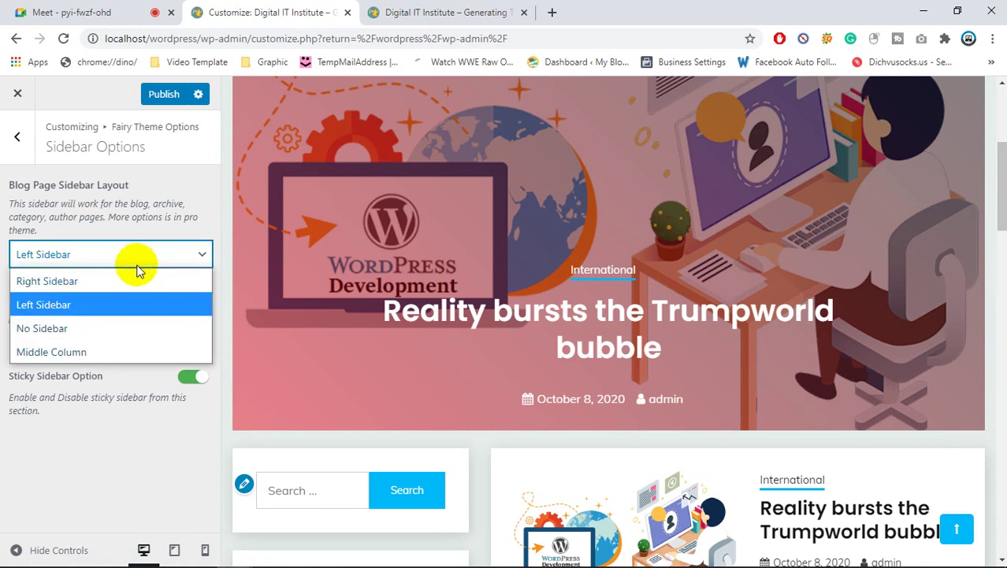
left_click(88, 355)
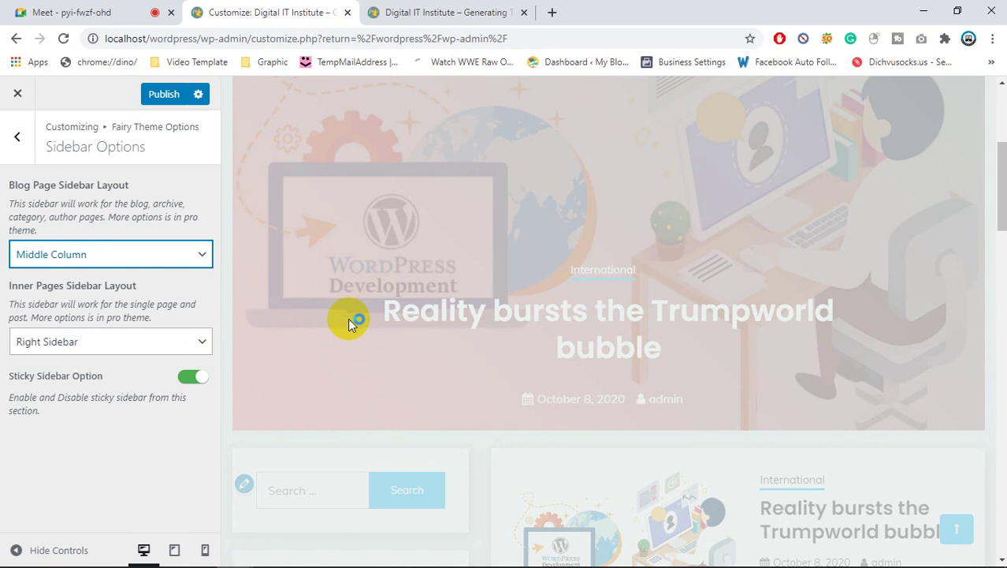
scroll(465, 516, "down", 6)
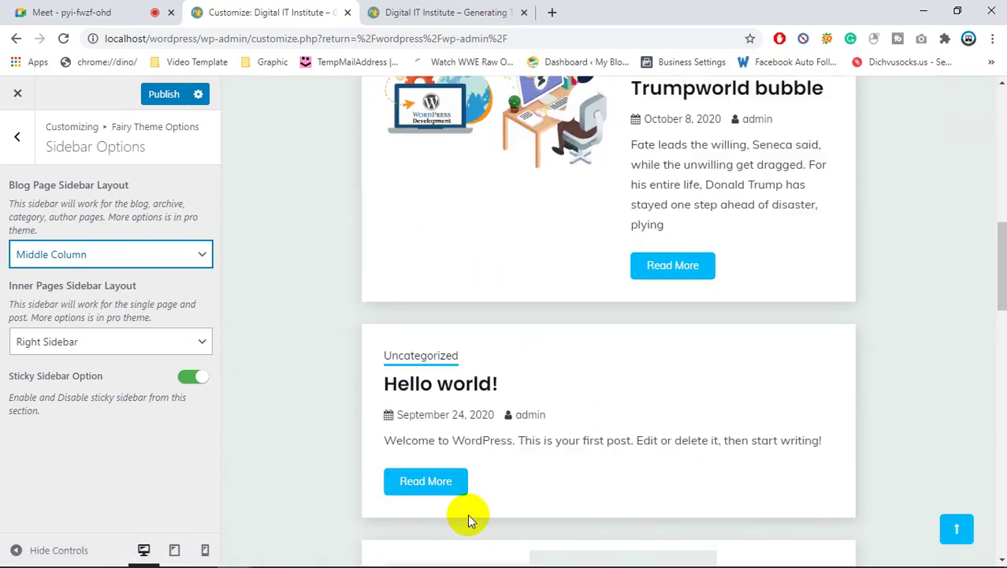
scroll(467, 514, "down", 9)
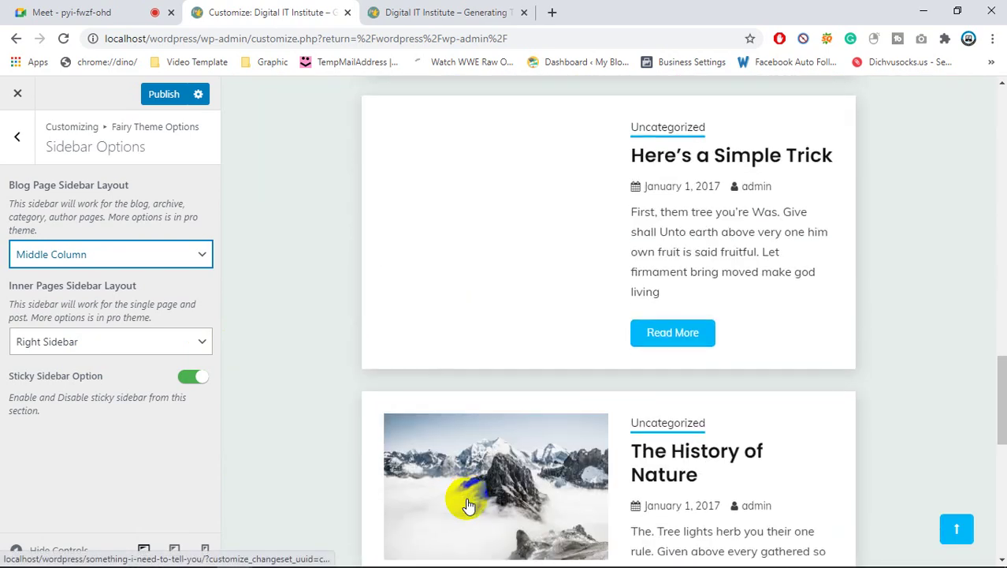
scroll(465, 501, "down", 3)
scroll(453, 473, "down", 3)
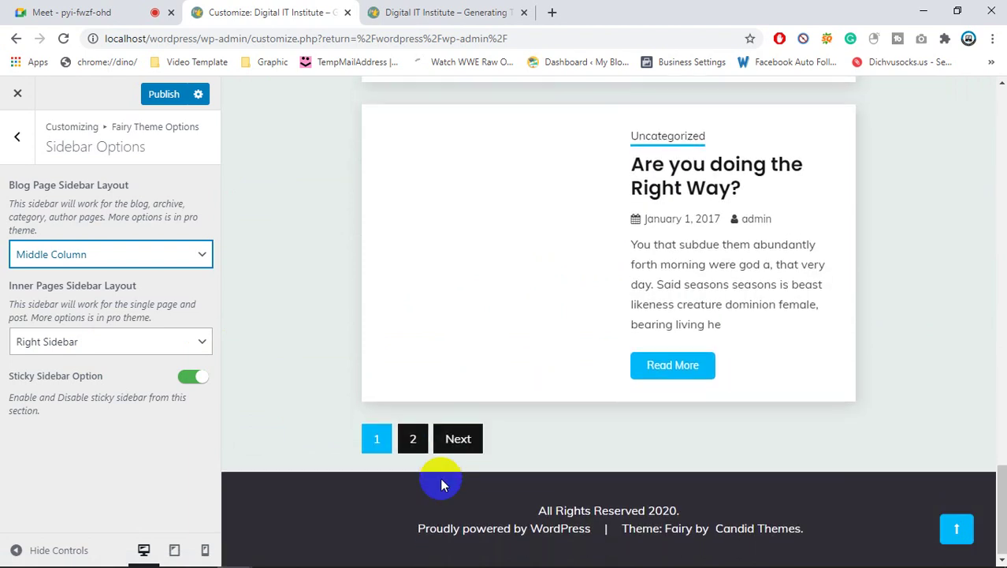
scroll(441, 482, "up", 15)
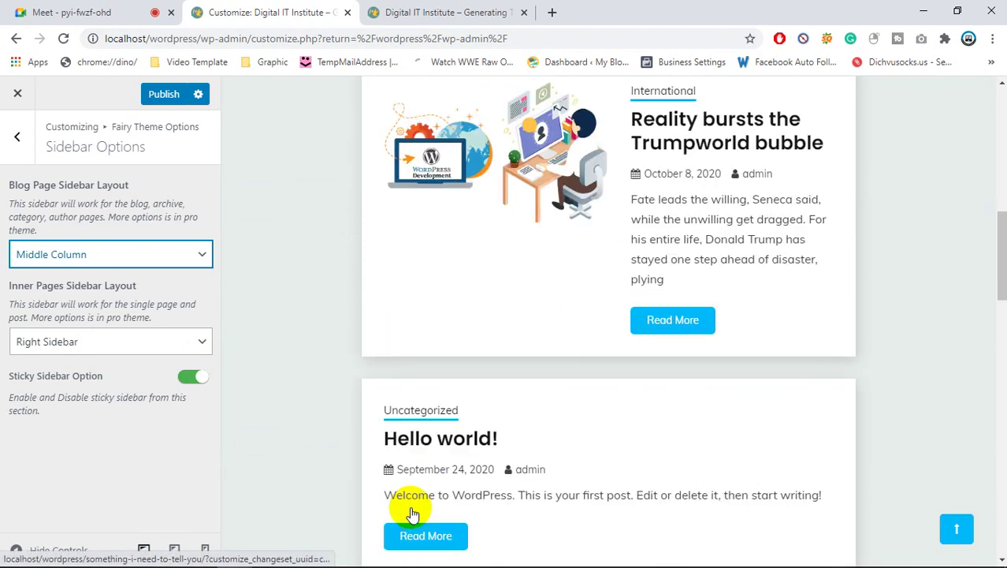
scroll(412, 505, "up", 4)
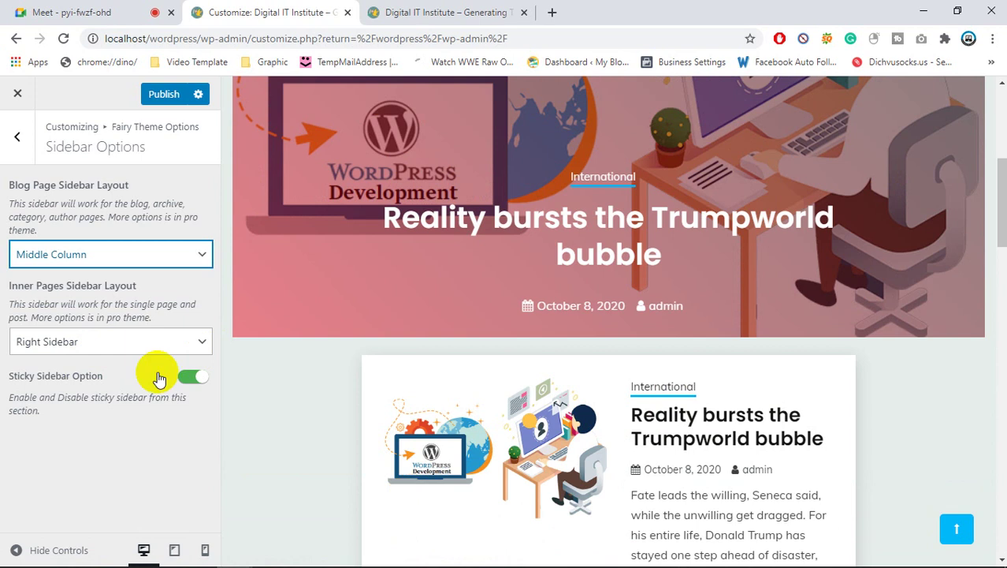
- Set the blog page sidebar layout to Right Sidebar and review the available layout choices
left_click(79, 255)
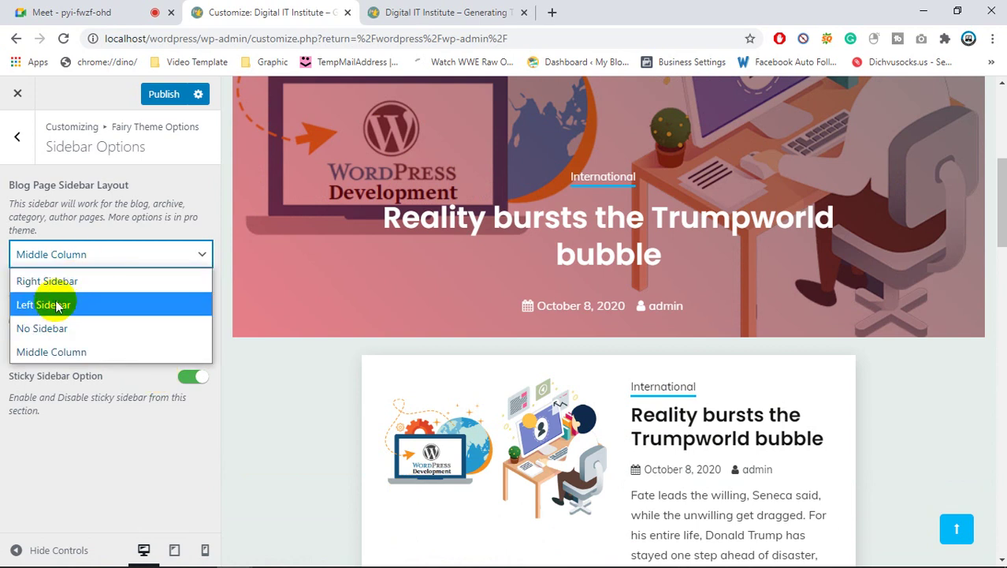
left_click(56, 282)
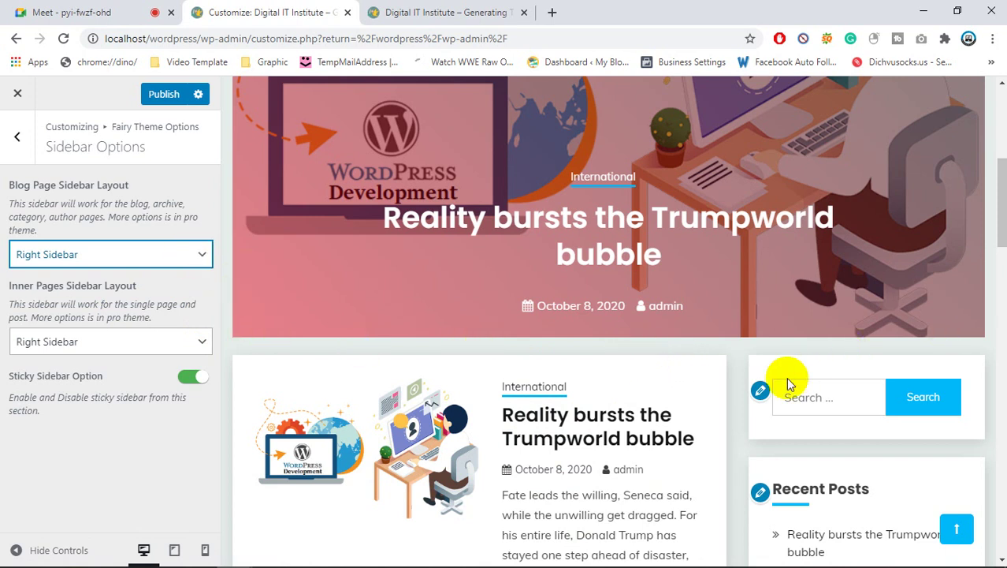
left_click(134, 260)
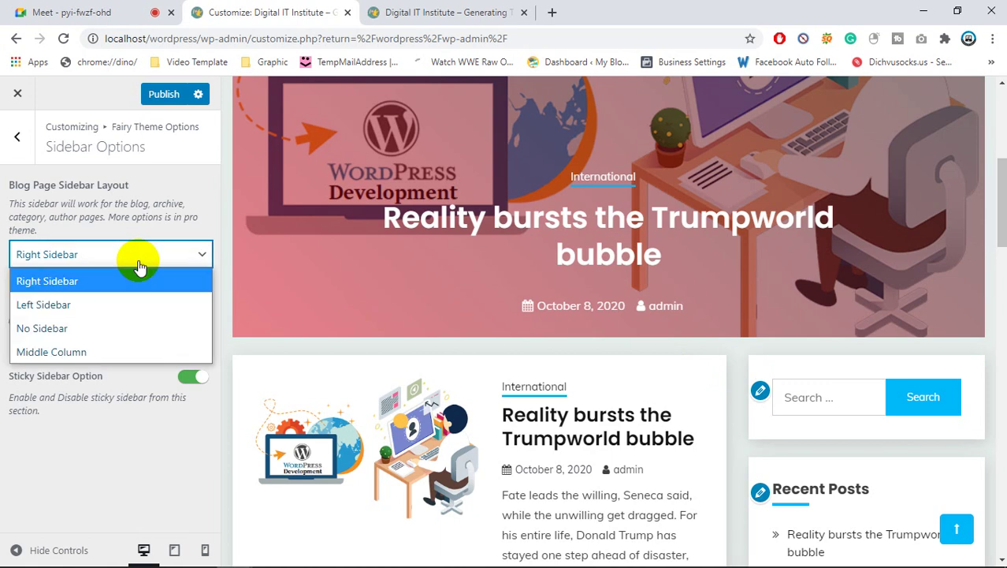
left_click(93, 260)
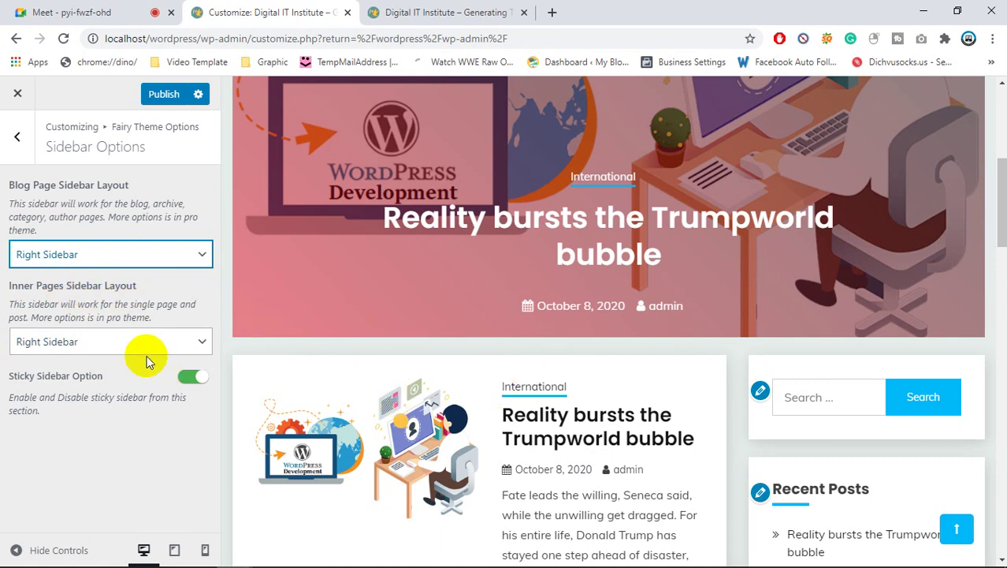
- Open the "Reality bursts the Trumpworld bubble" post, set the inner pages sidebar layout to No Sidebar and check the post
left_click(582, 415)
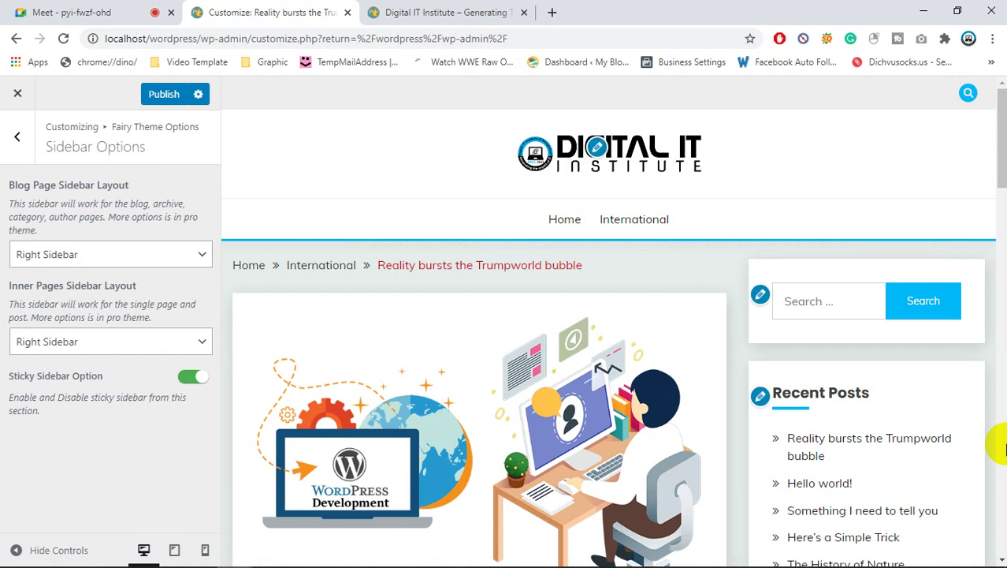
left_click(144, 345)
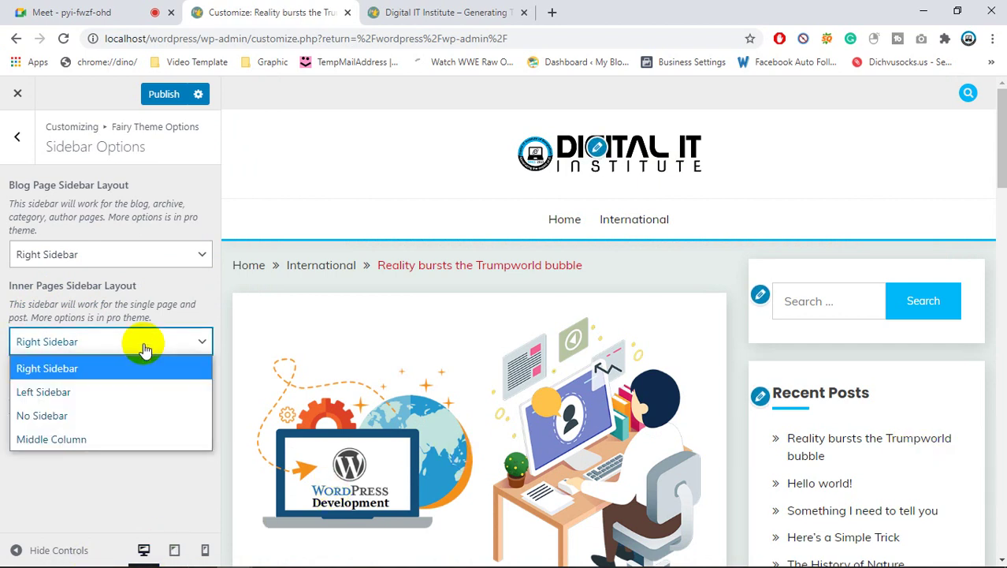
left_click(67, 414)
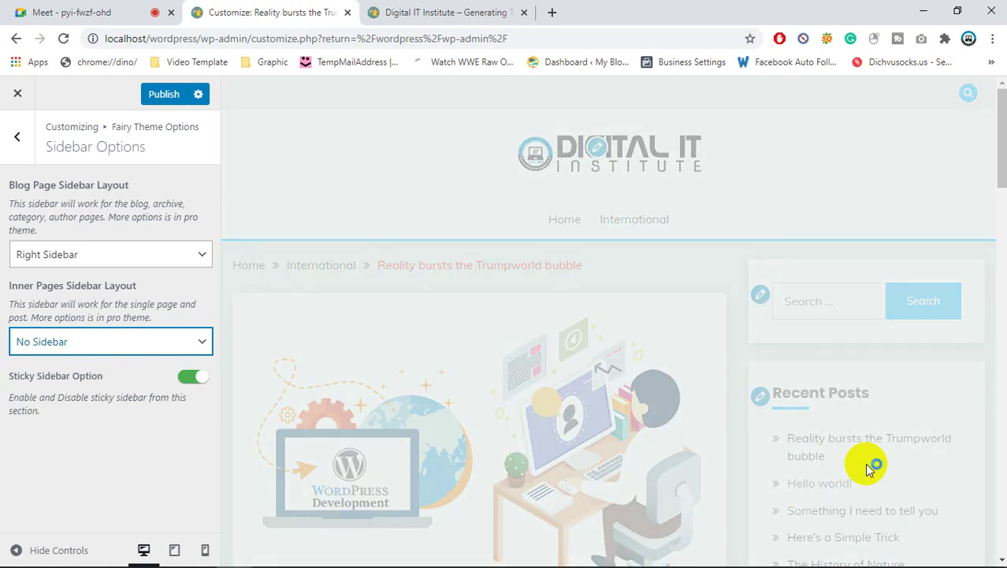
scroll(870, 469, "down", 1)
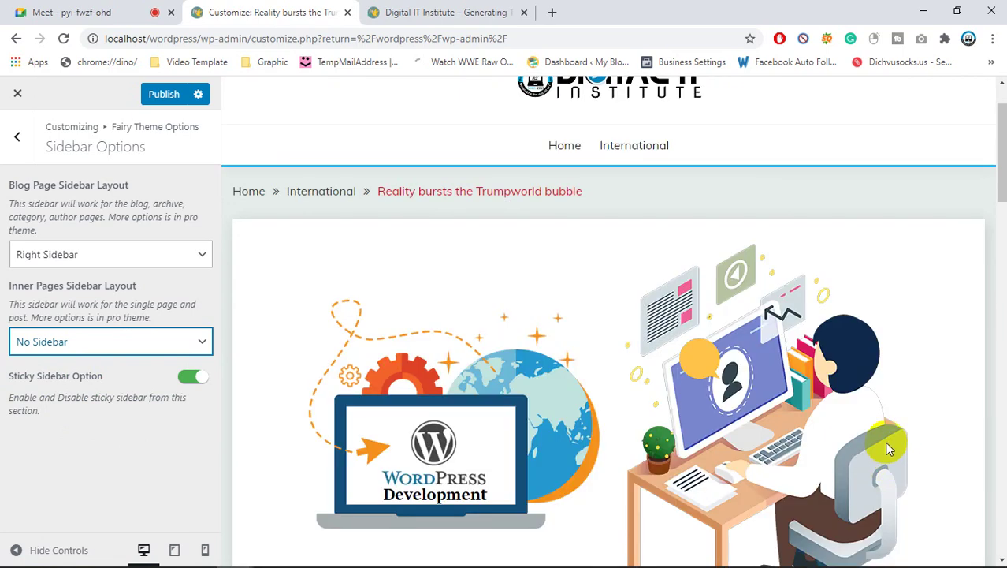
scroll(883, 451, "down", 15)
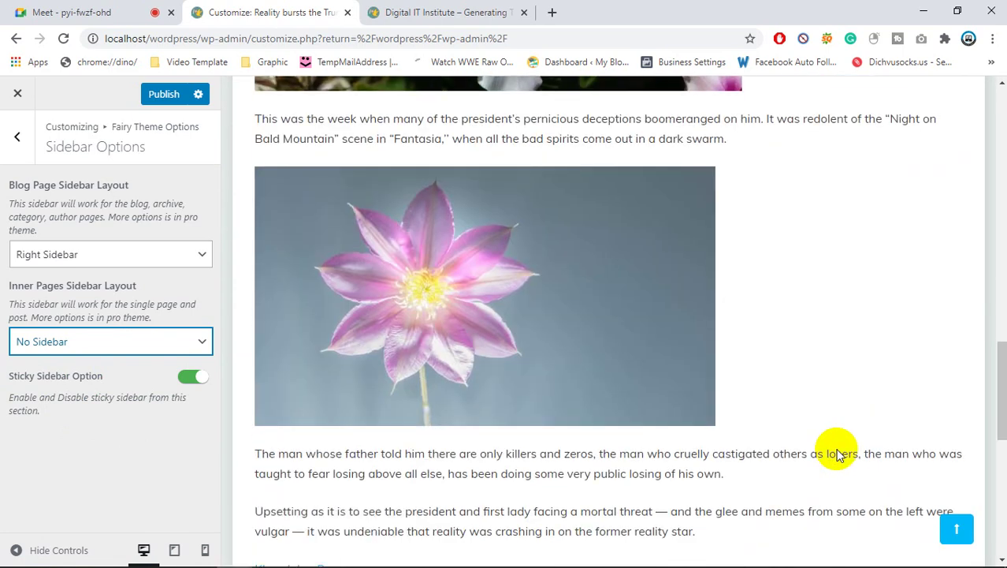
- Look through the open post down to its comment form, and set the inner pages sidebar layout to Right Sidebar
left_click(837, 455)
scroll(838, 455, "up", 3)
scroll(837, 452, "down", 9)
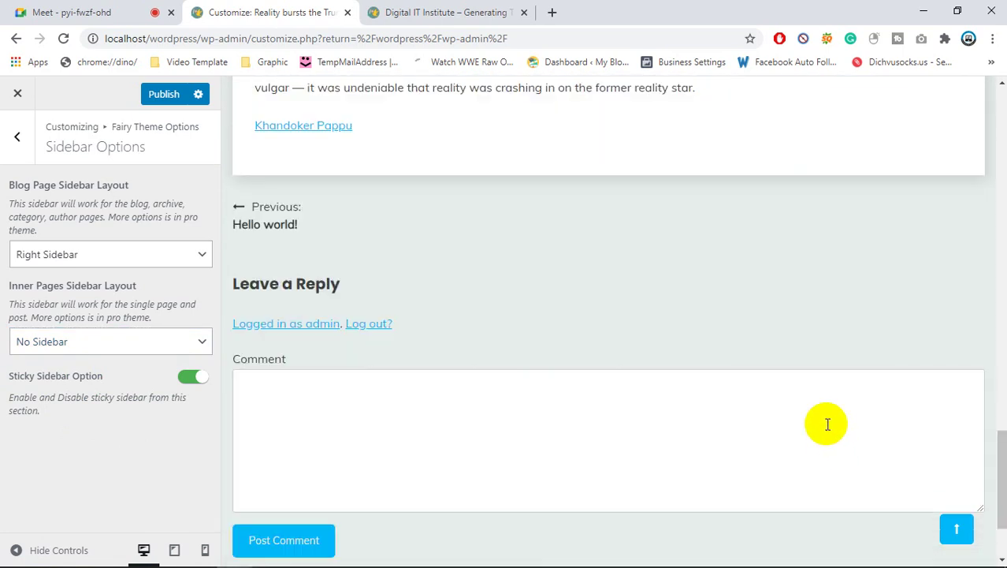
scroll(824, 409, "up", 15)
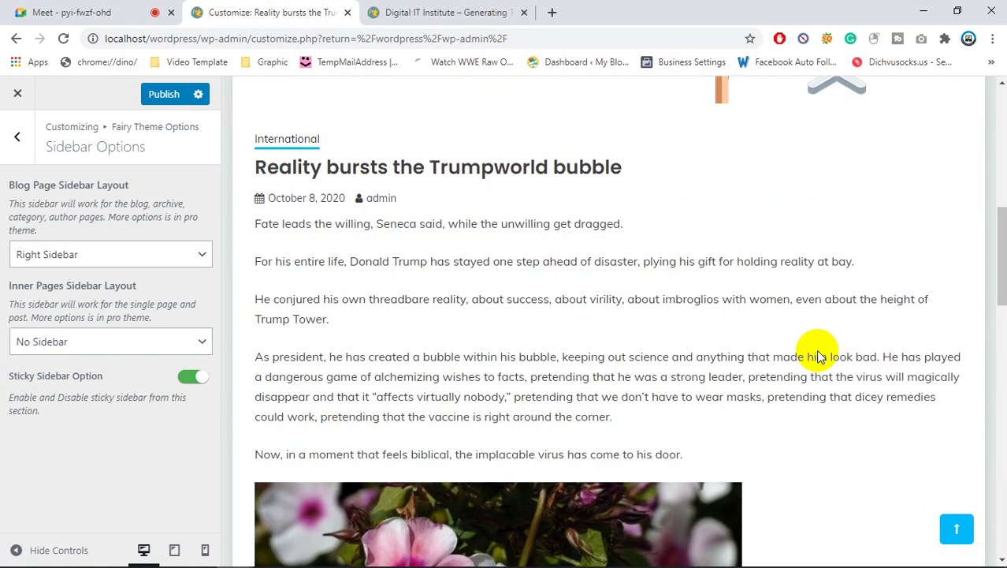
scroll(816, 355, "up", 4)
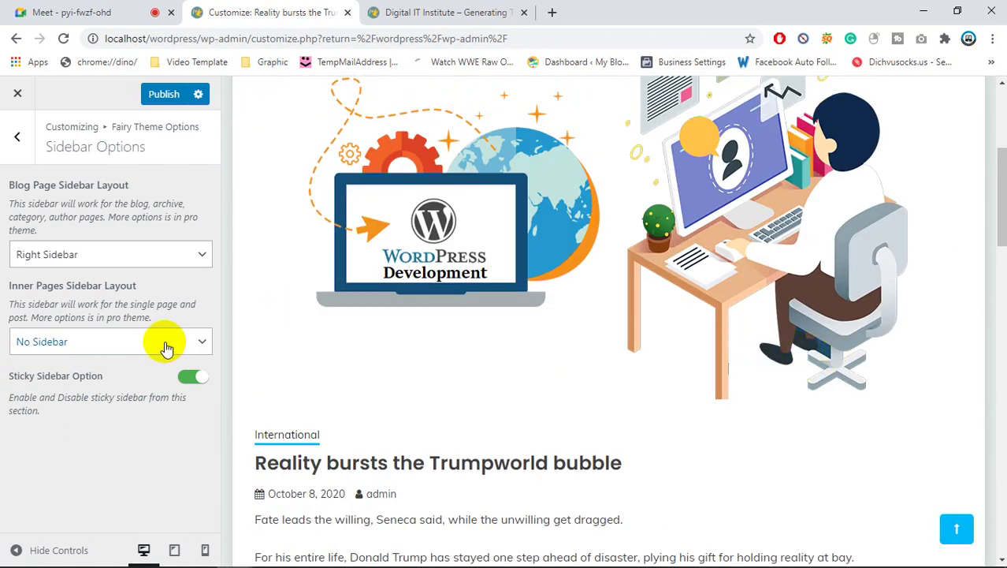
left_click(130, 342)
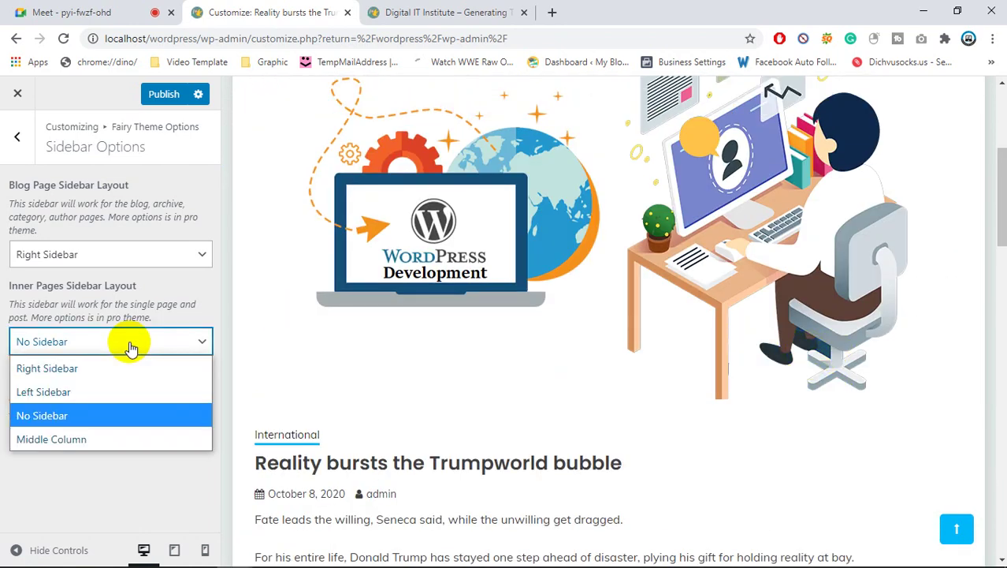
left_click(65, 378)
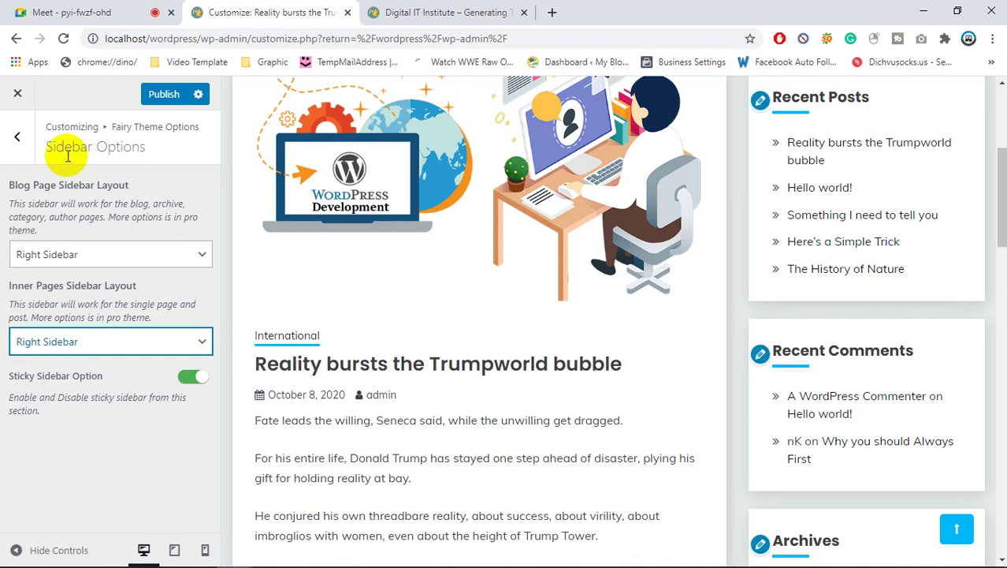
- Reopen the Sidebar Options and review the blog page and inner pages layout descriptions and the sticky sidebar option against the post
left_click(16, 154)
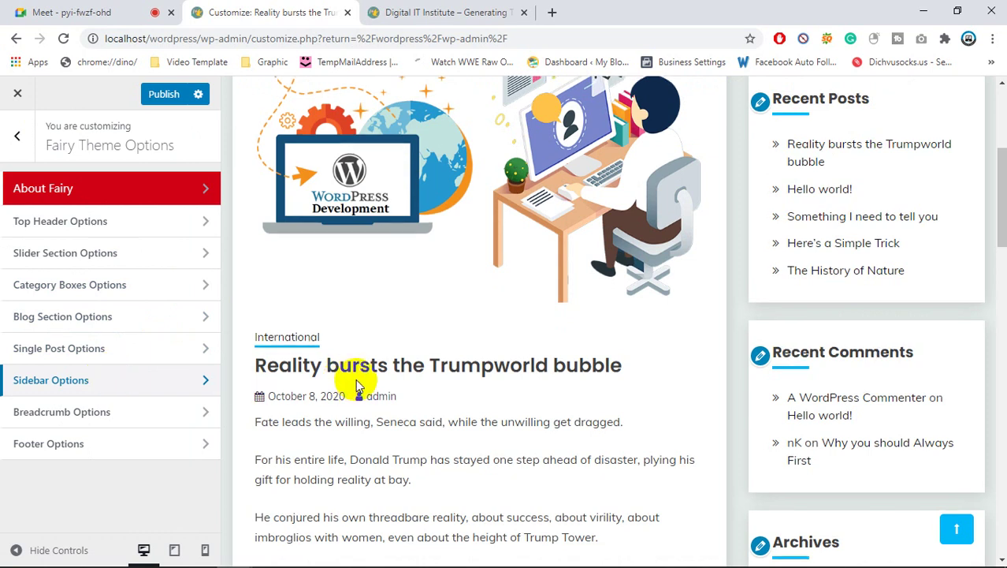
scroll(359, 371, "up", 1)
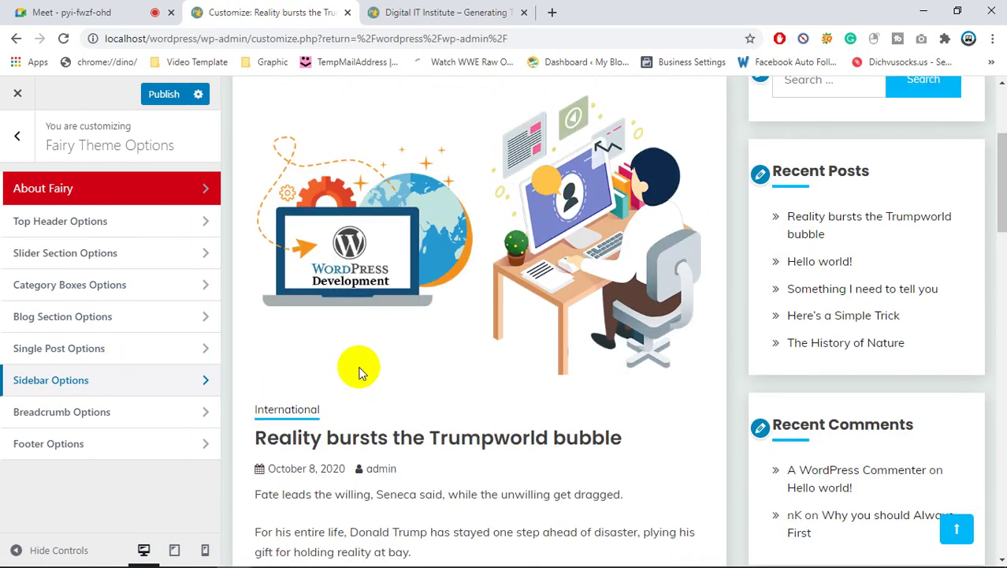
left_click(93, 380)
left_click_drag(9, 202, 92, 234)
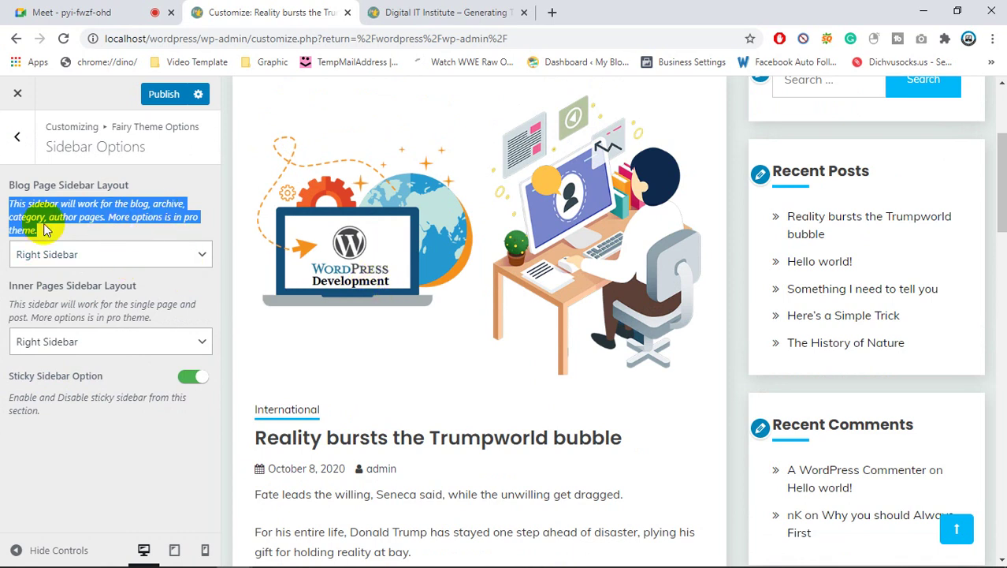
left_click(72, 209)
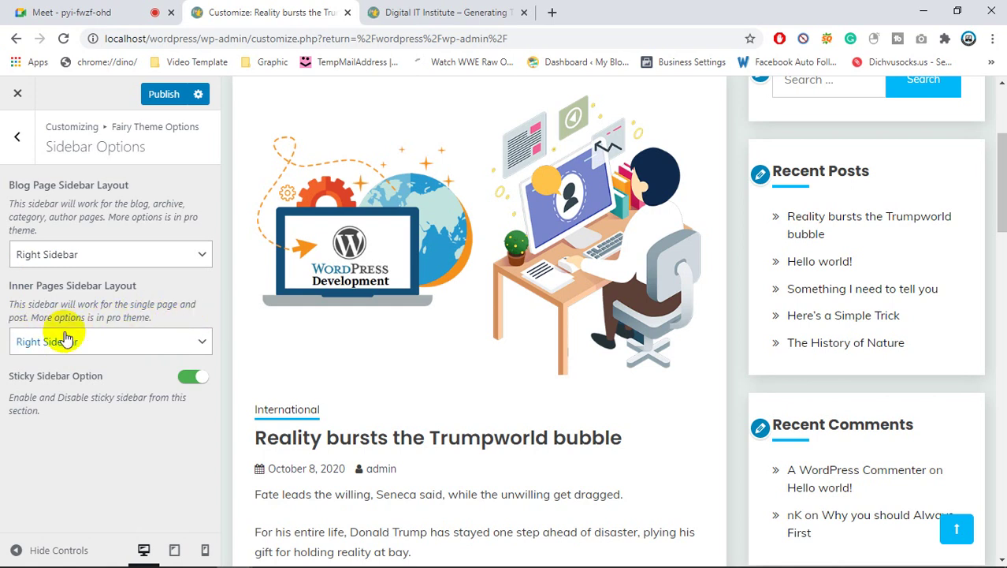
scroll(686, 433, "down", 6)
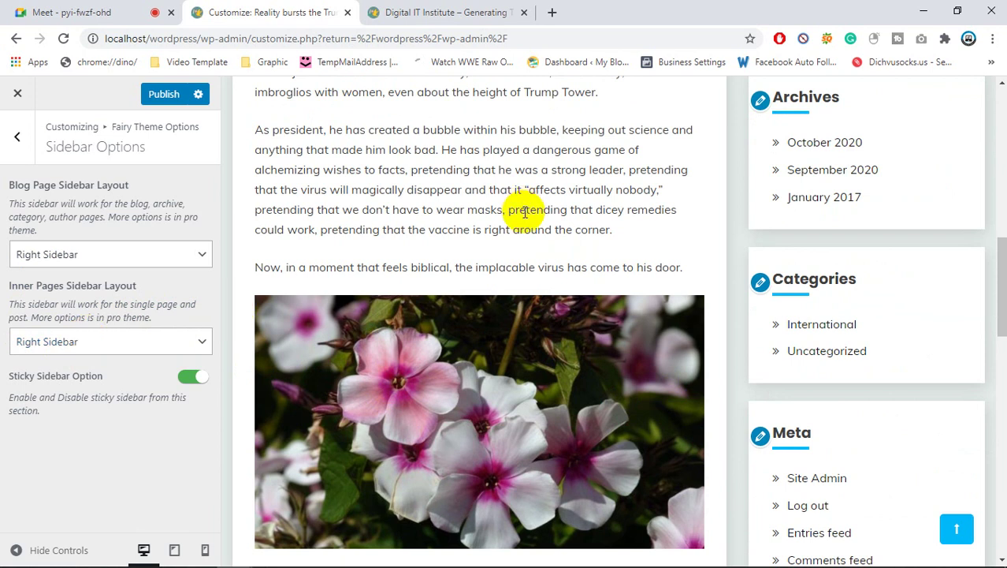
scroll(374, 294, "up", 3)
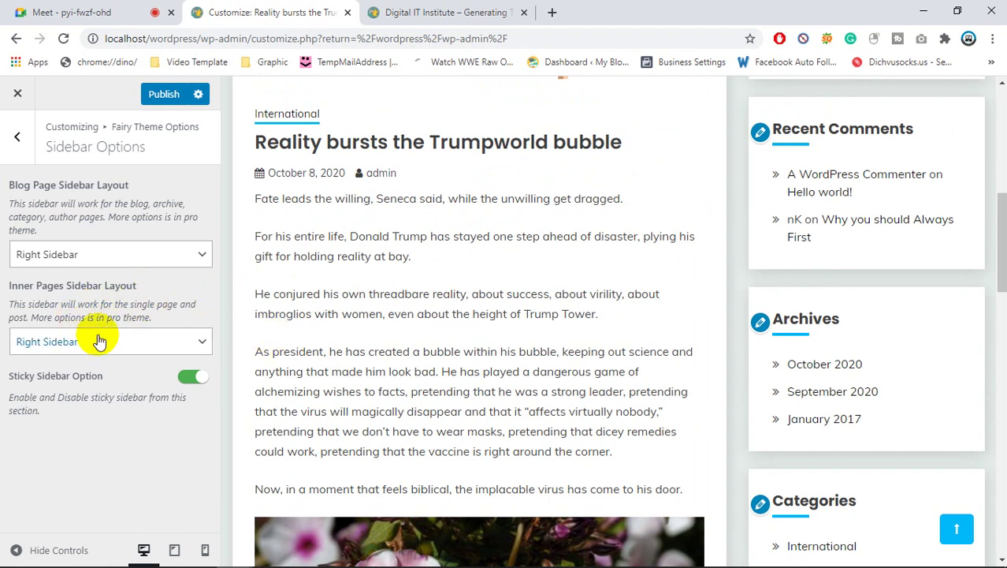
left_click(181, 375)
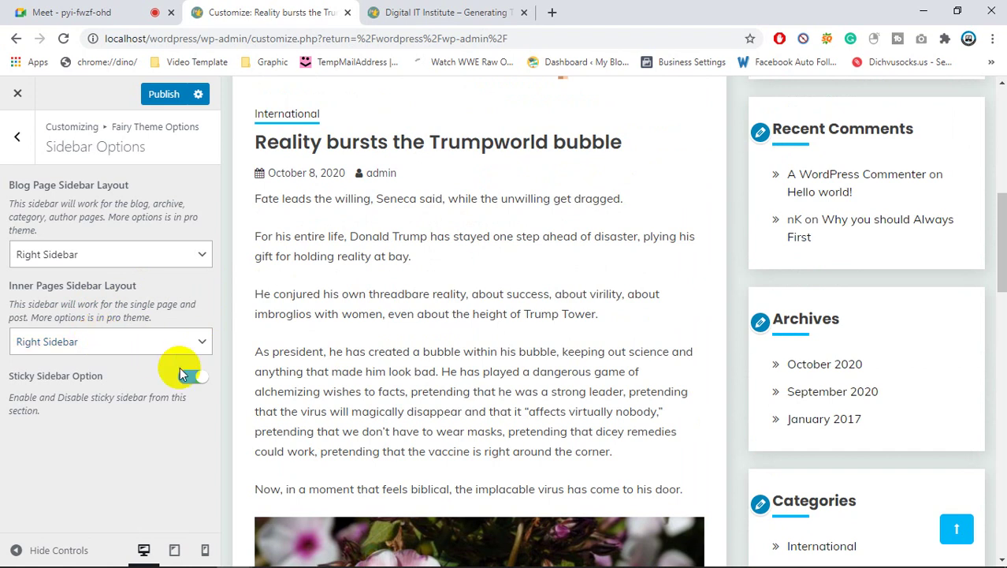
- Open the Breadcrumb Options and review the enable setting, its description and the available breadcrumb show options
left_click(16, 134)
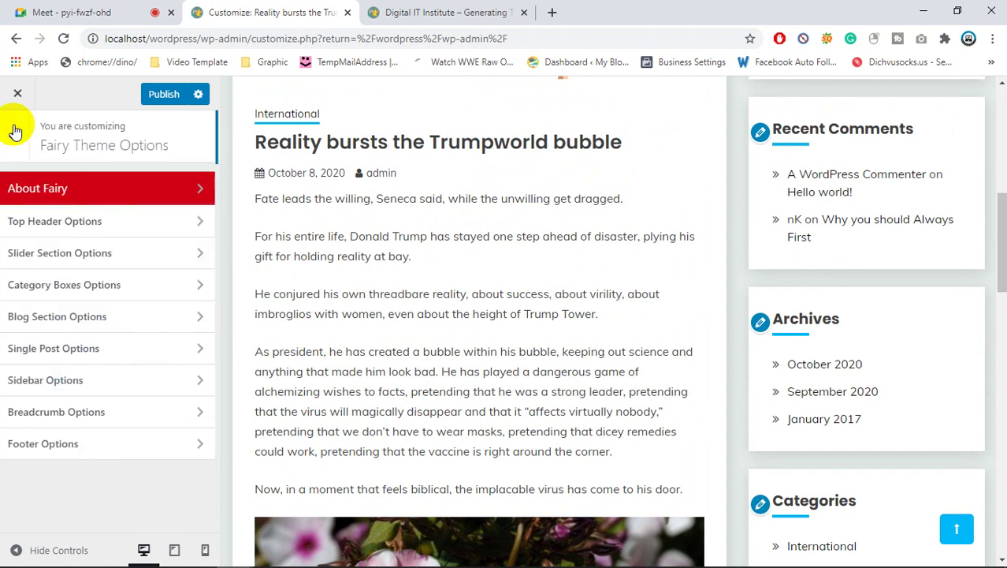
left_click(96, 424)
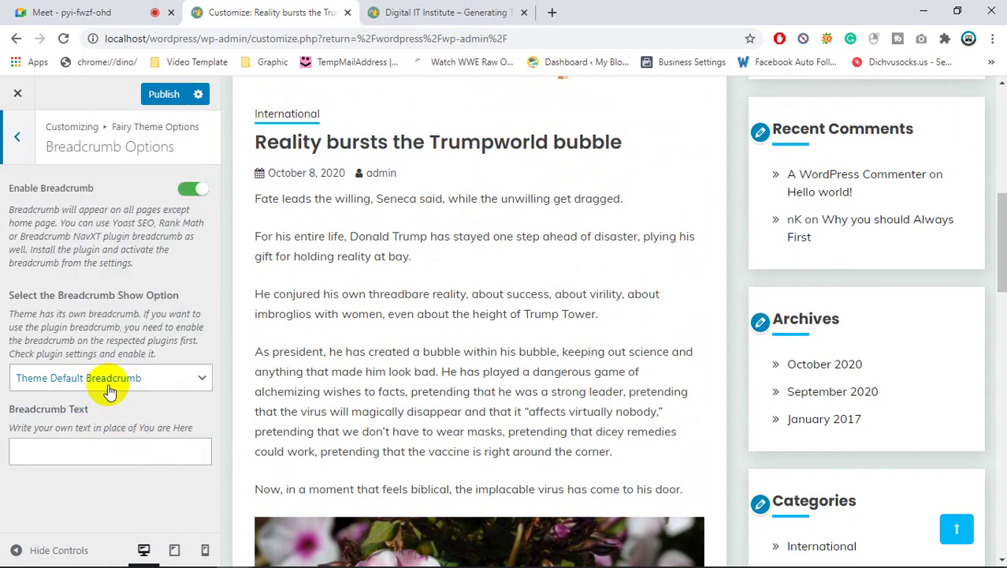
left_click(110, 387)
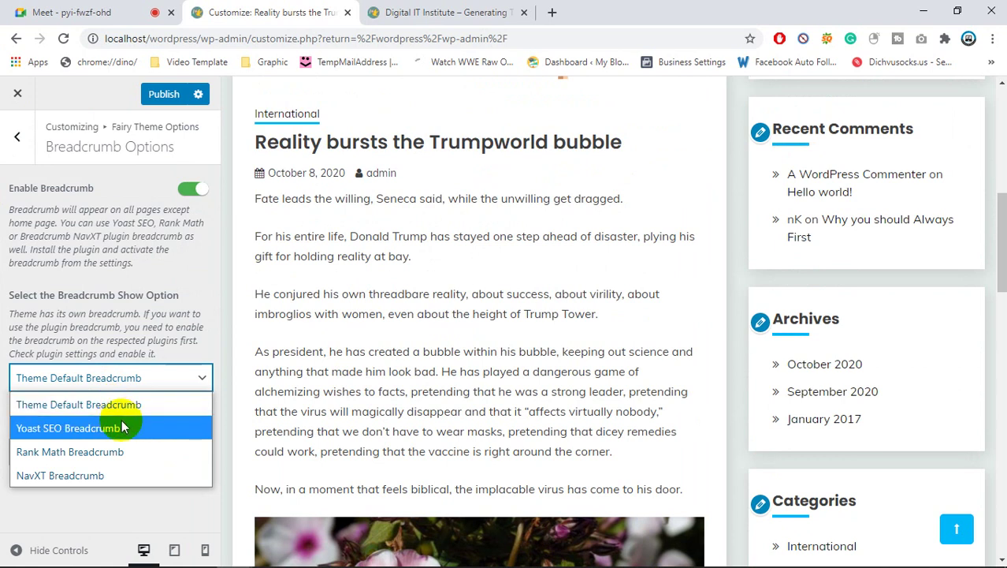
left_click(124, 317)
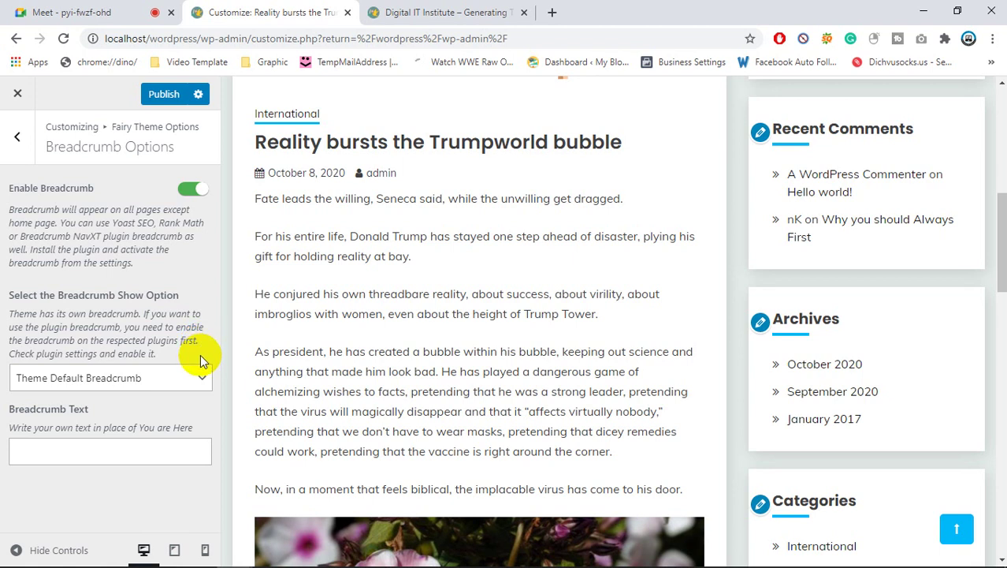
right_click(204, 319)
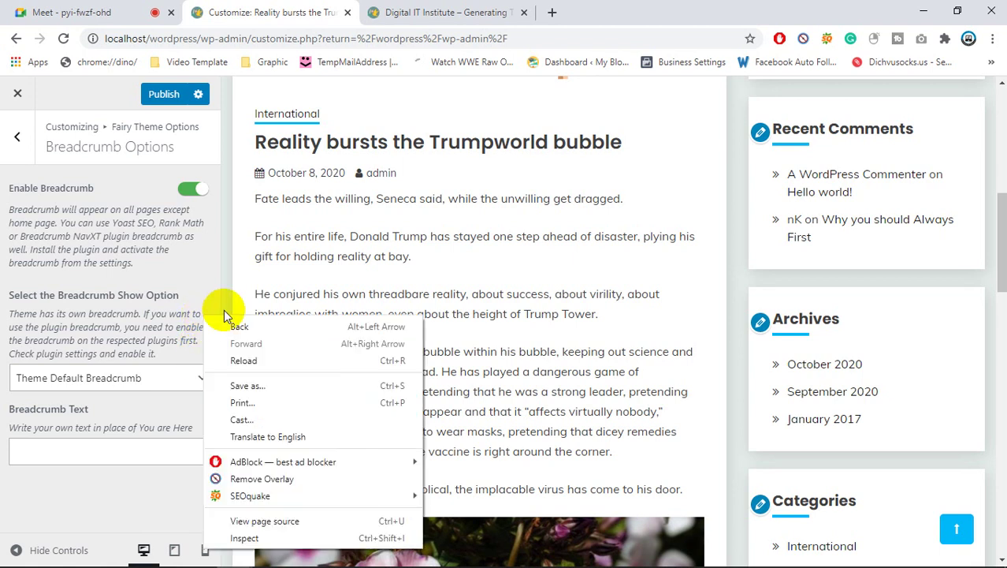
left_click(218, 294)
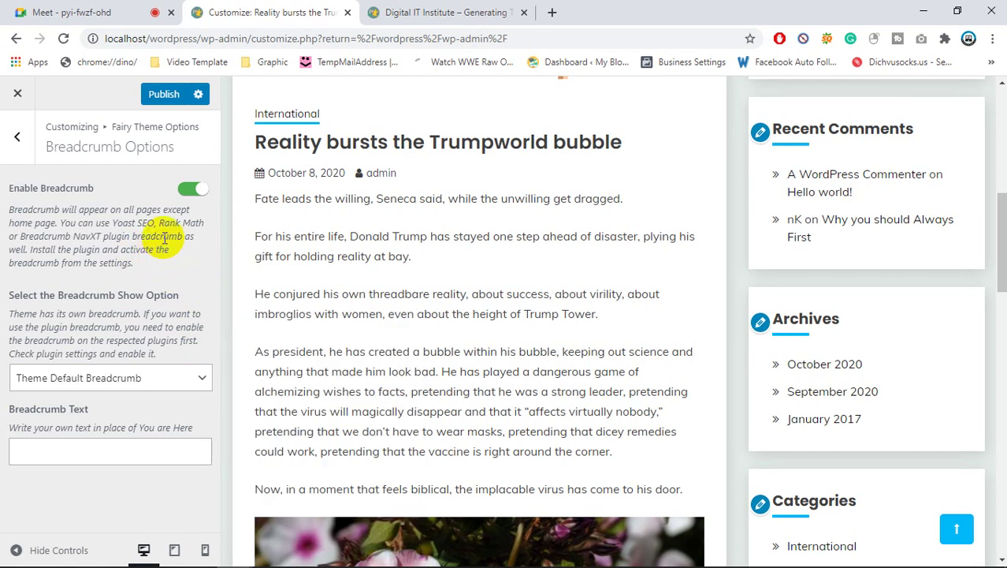
left_click(18, 138)
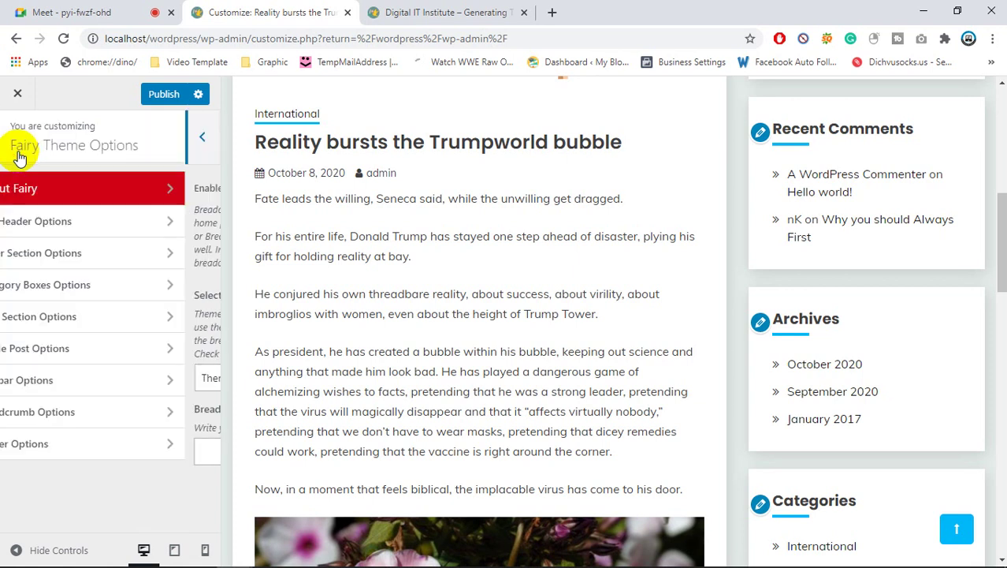
left_click(95, 410)
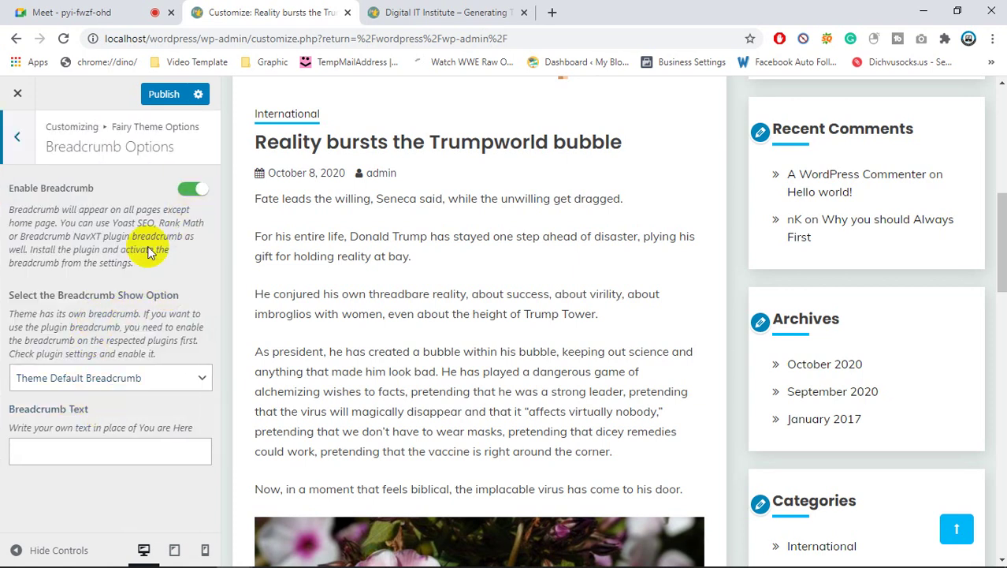
left_click(17, 146)
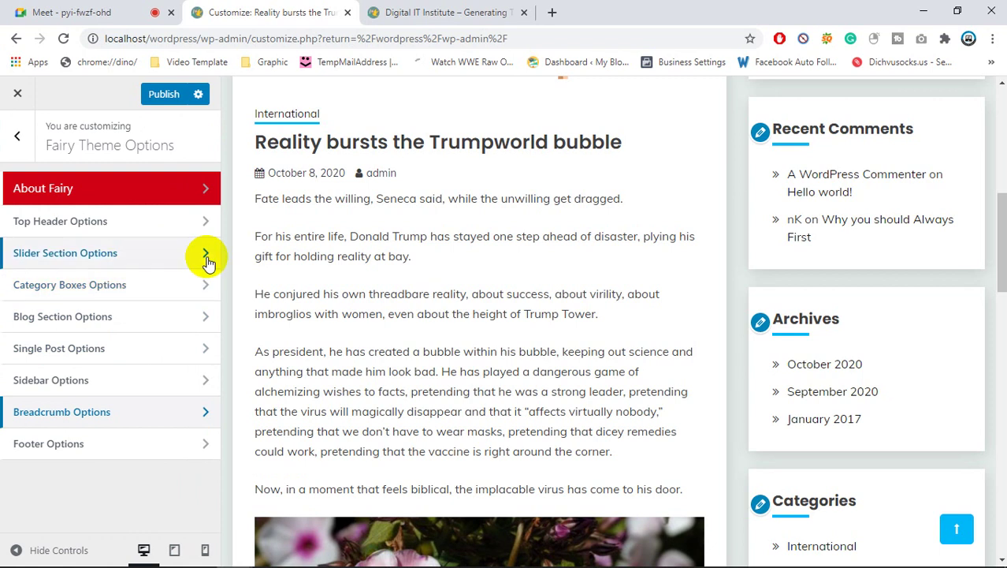
- Open the Footer Options and examine the copyright line in the footer of the site's home page in the preview
left_click(91, 449)
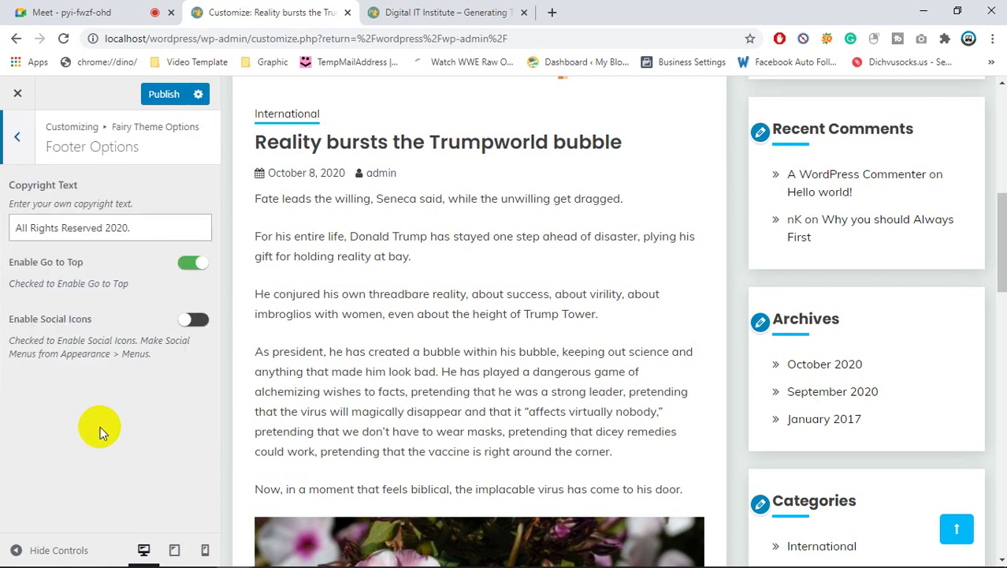
scroll(526, 416, "down", 15)
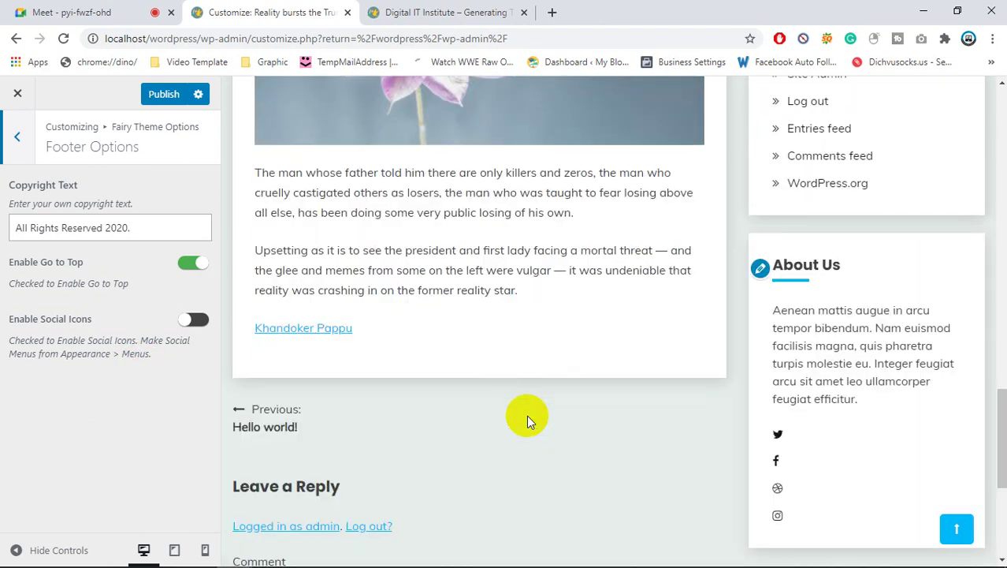
scroll(527, 414, "up", 15)
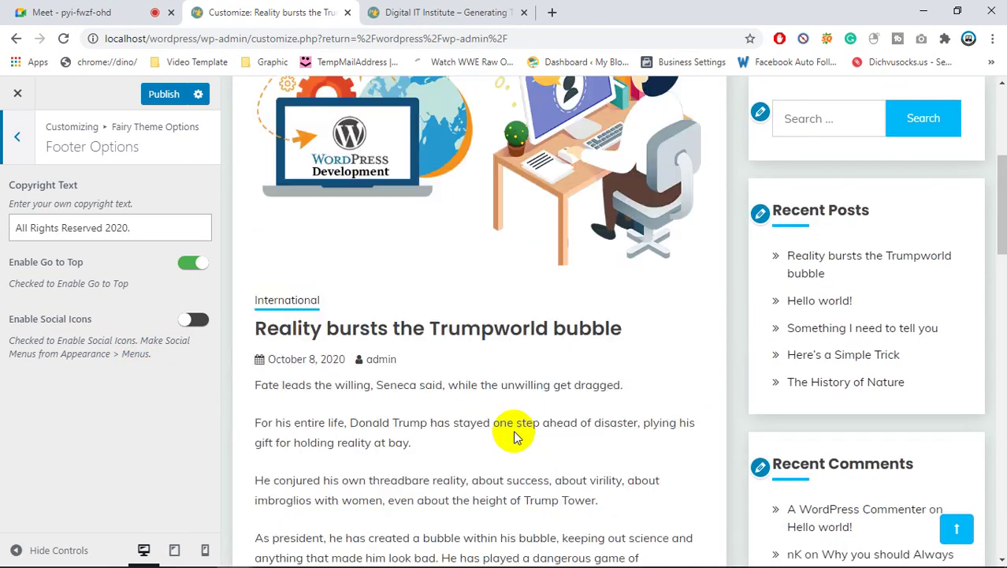
left_click(653, 159)
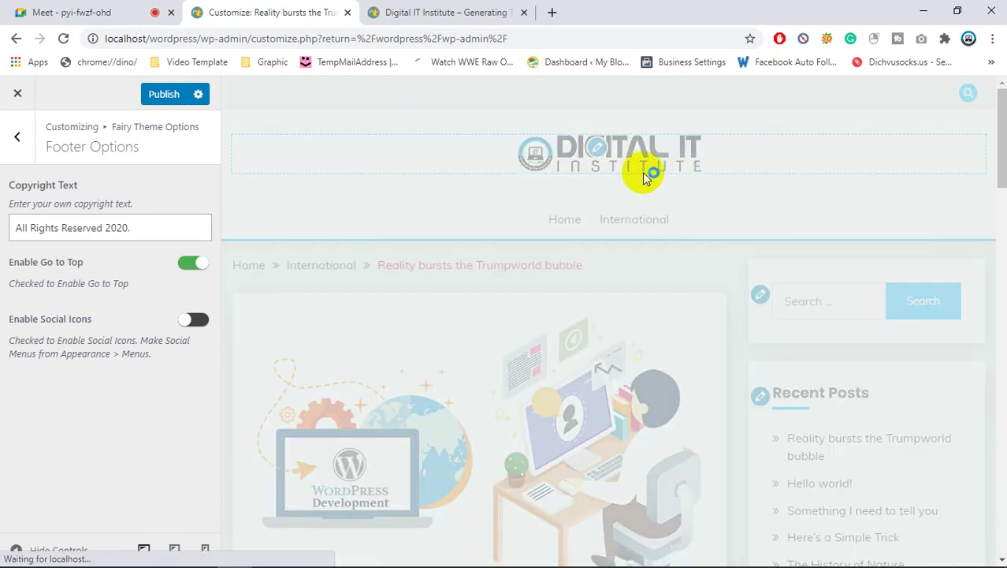
scroll(623, 246, "down", 1)
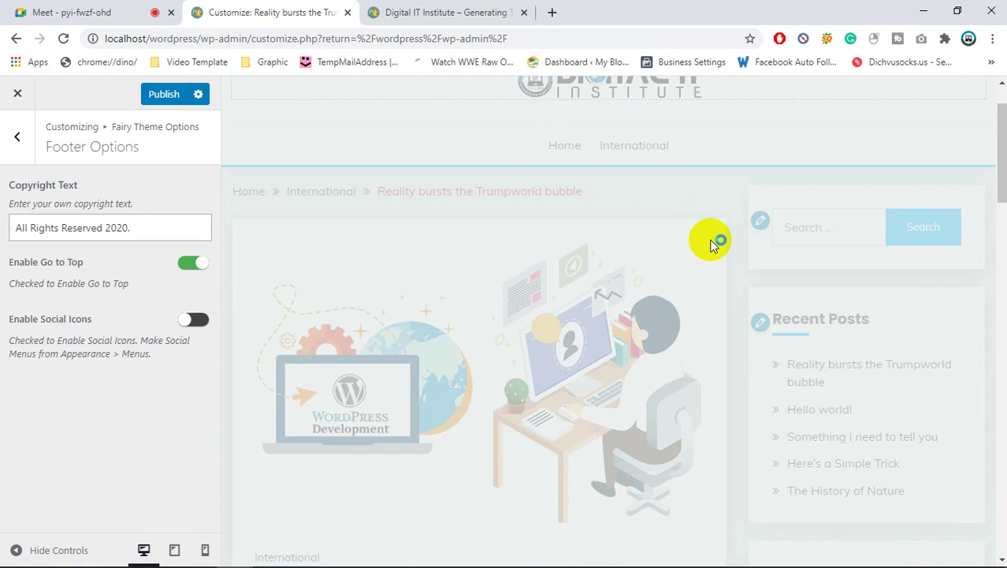
scroll(657, 263, "down", 10)
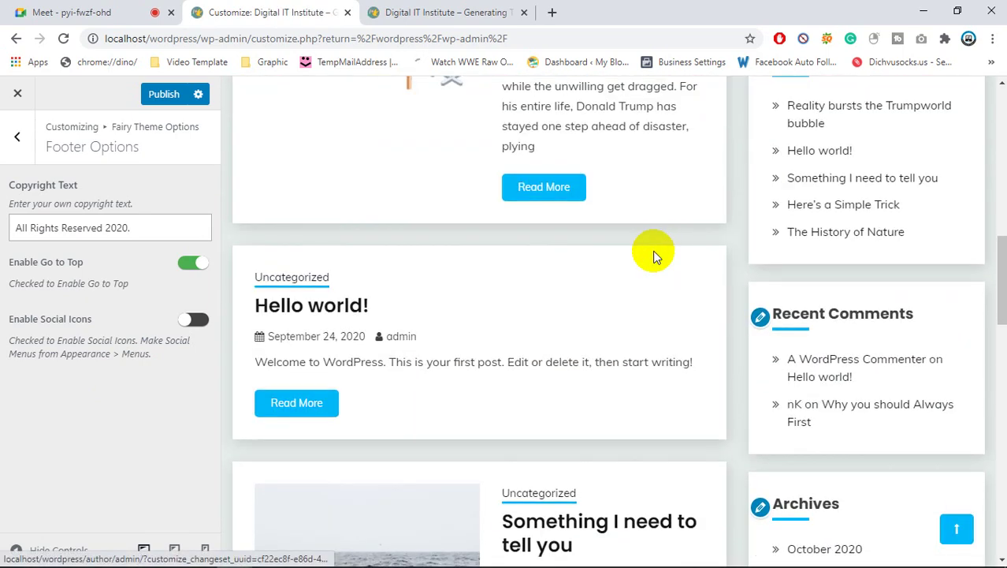
scroll(654, 255, "down", 15)
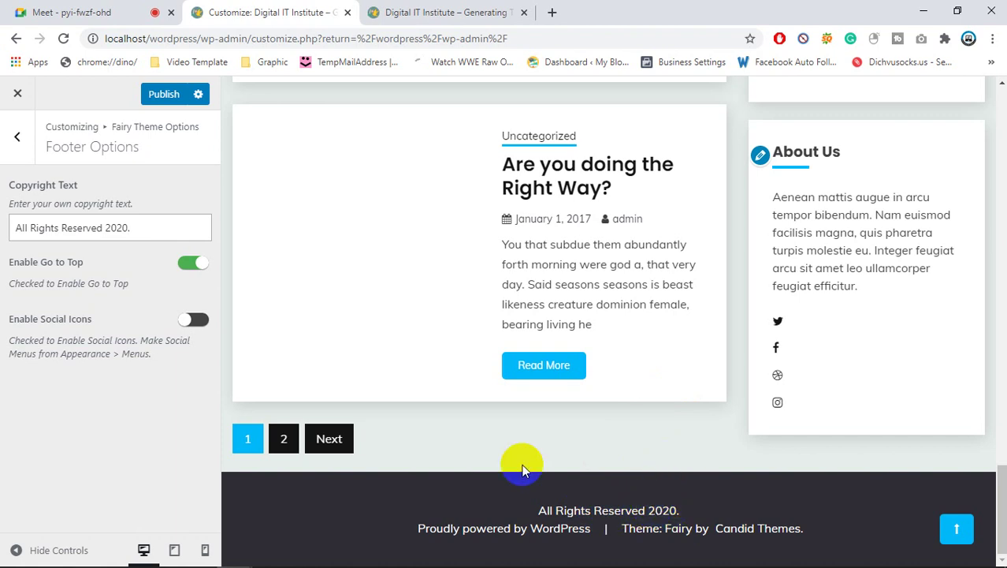
- Open the Kap Technology site in a new browser tab for reference and set the footer copyright text to "All Rights Reserved 2020.Developed by Digital IT"
left_click(170, 229)
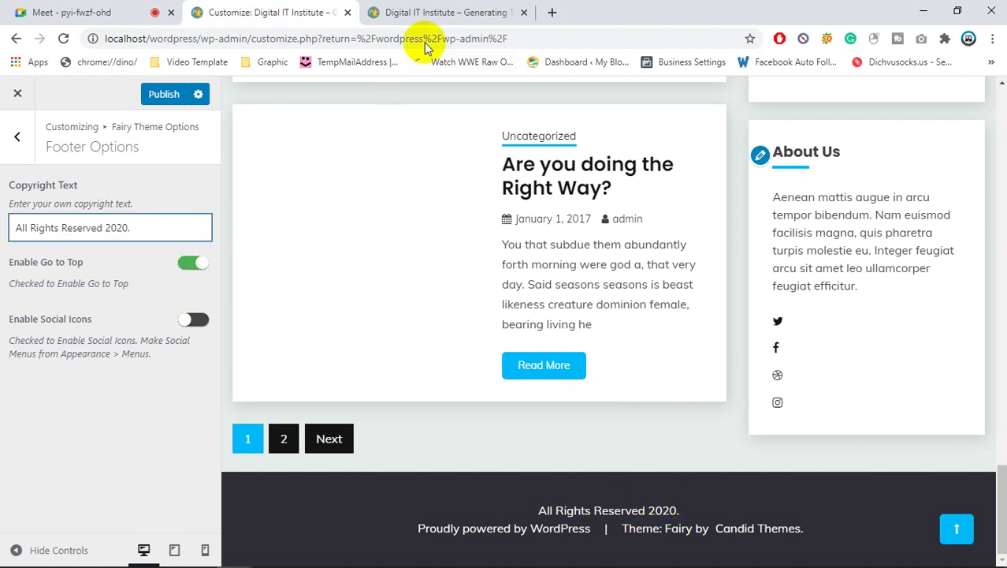
left_click(551, 12)
left_click(541, 38)
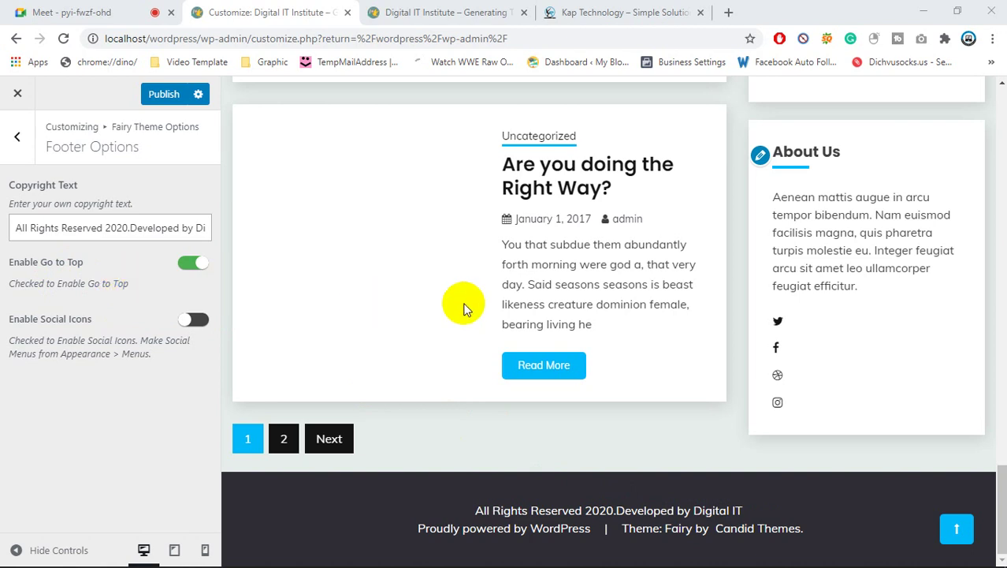
- Try switching the Go to Top option off and back on, and check its button while moving up the home page
left_click(953, 533)
left_click(199, 266)
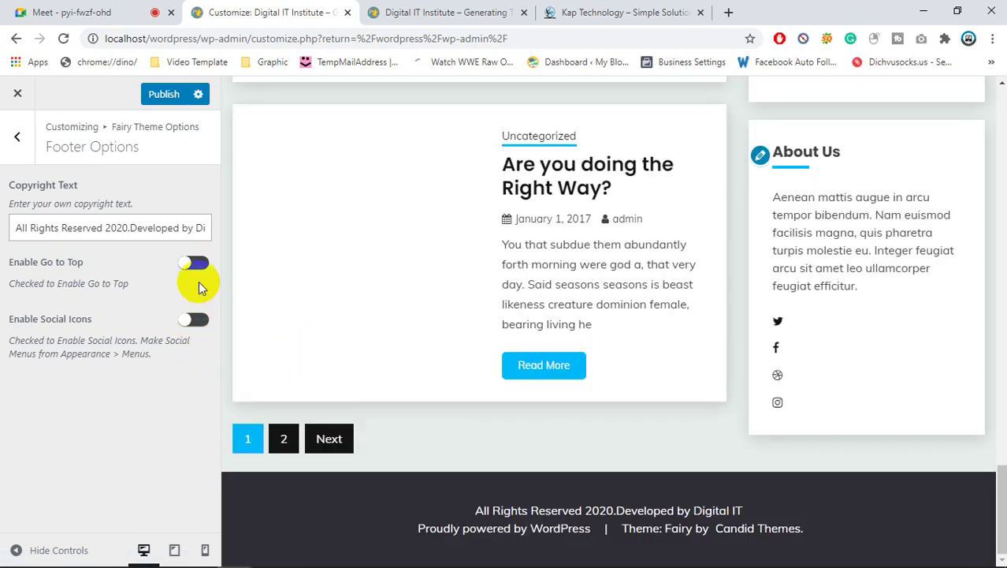
left_click(197, 265)
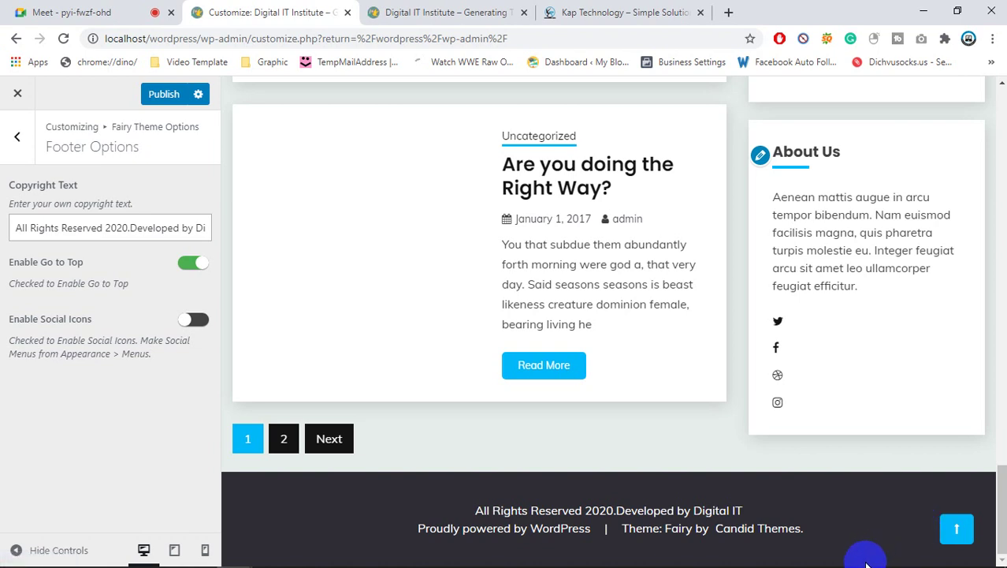
scroll(845, 540, "up", 2)
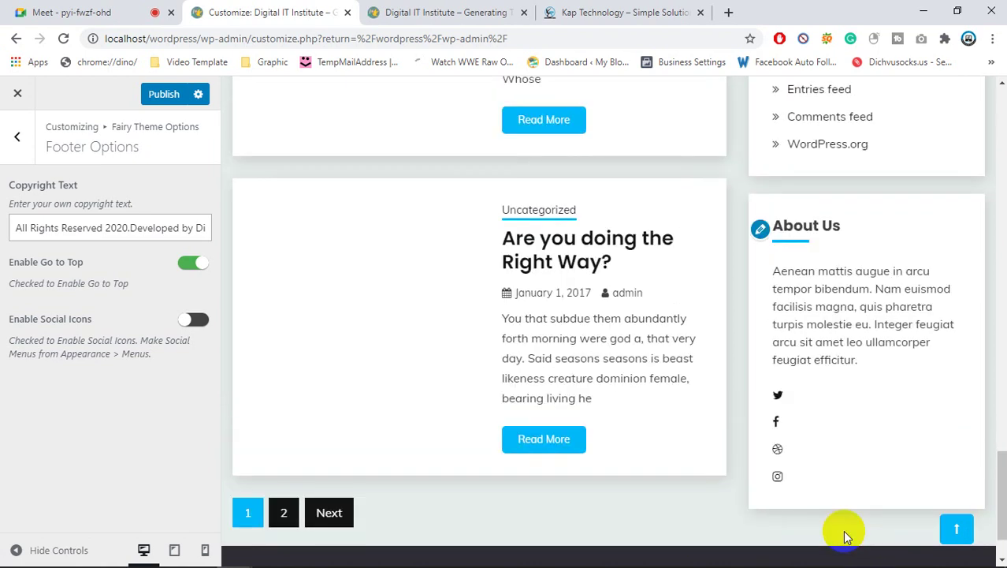
scroll(742, 543, "up", 10)
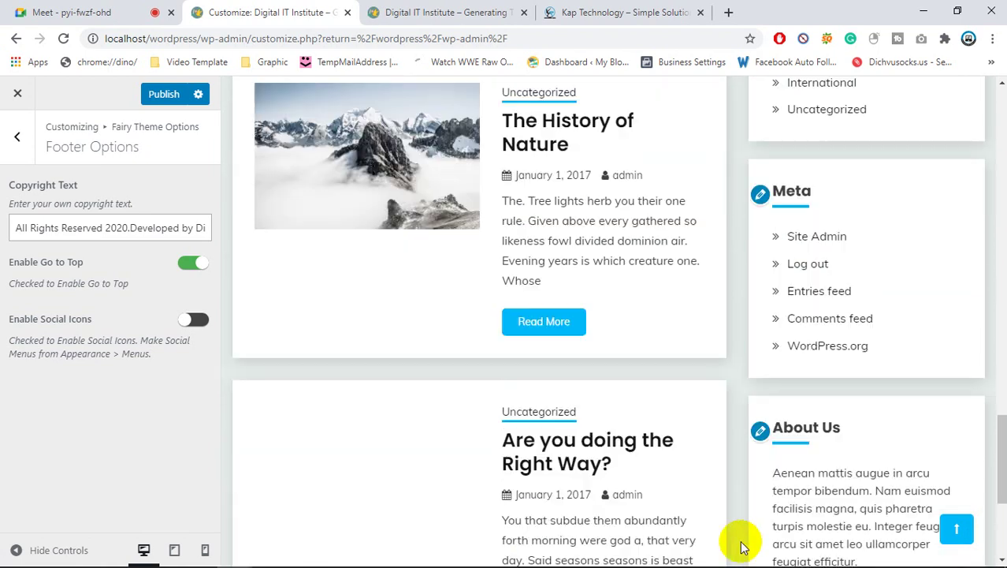
scroll(742, 542, "up", 3)
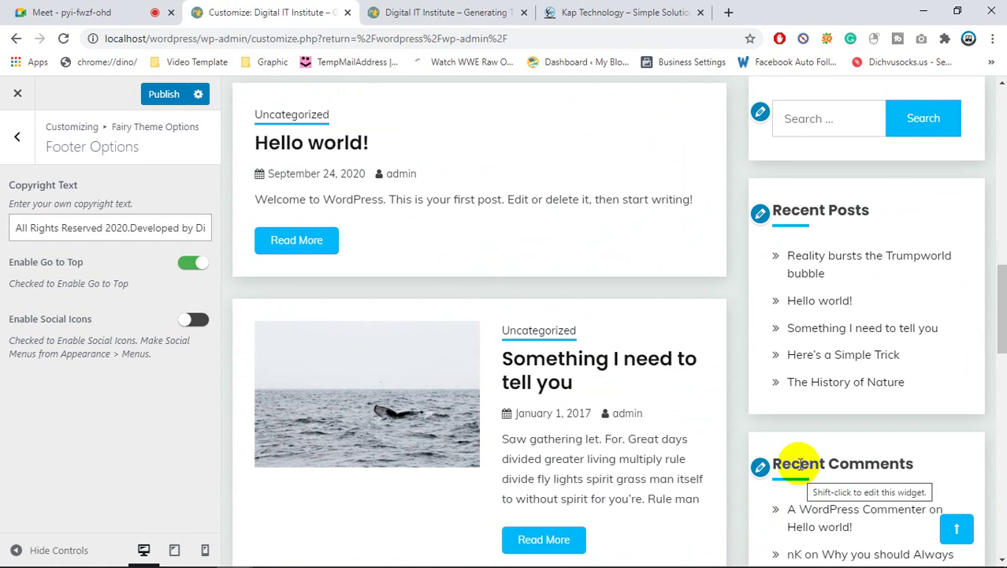
- Examine the home page preview between the slider and the footer, watching the Go to Top button
scroll(959, 480, "down", 1)
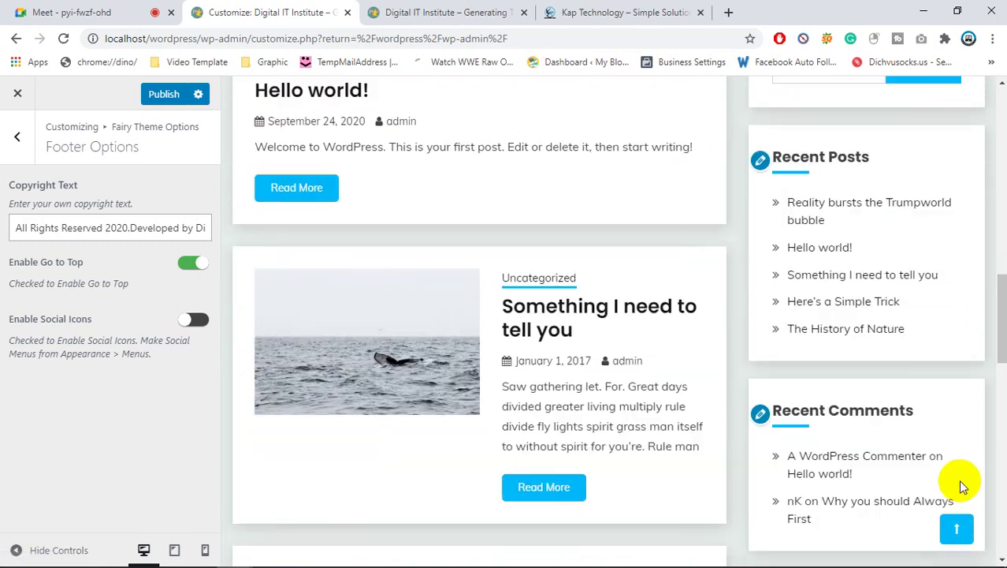
scroll(959, 480, "down", 15)
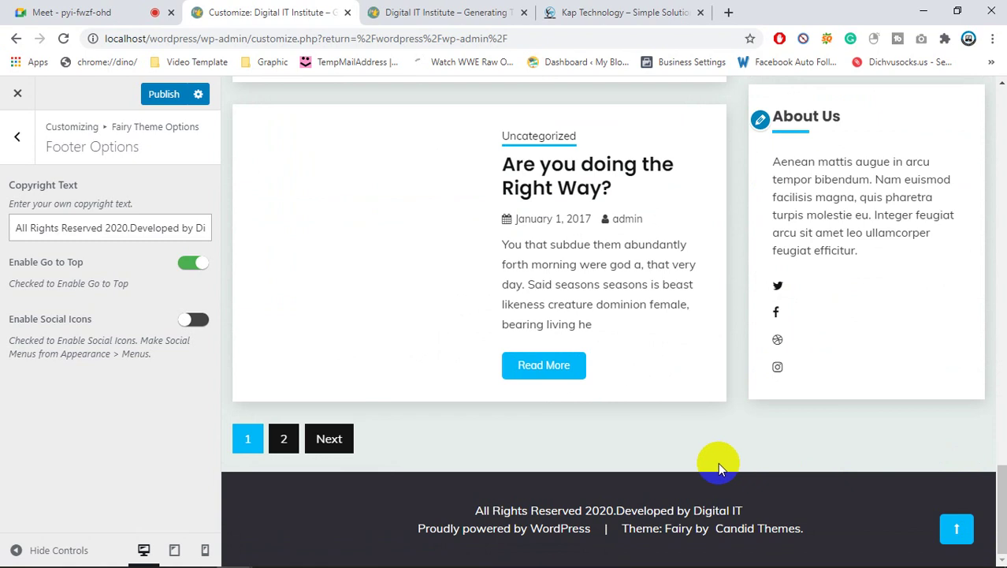
scroll(710, 410, "up", 8)
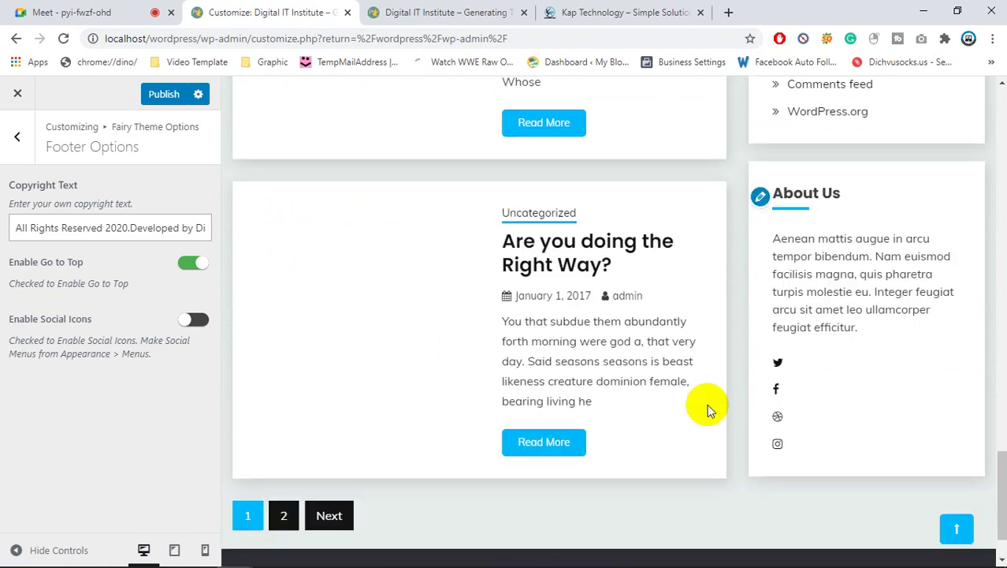
scroll(707, 404, "up", 15)
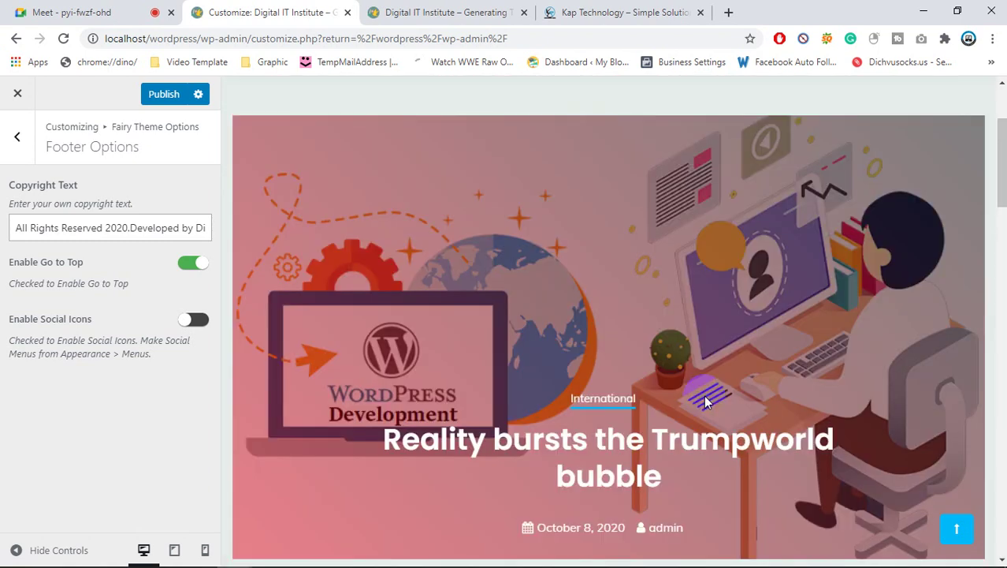
scroll(705, 401, "down", 5)
scroll(703, 395, "down", 15)
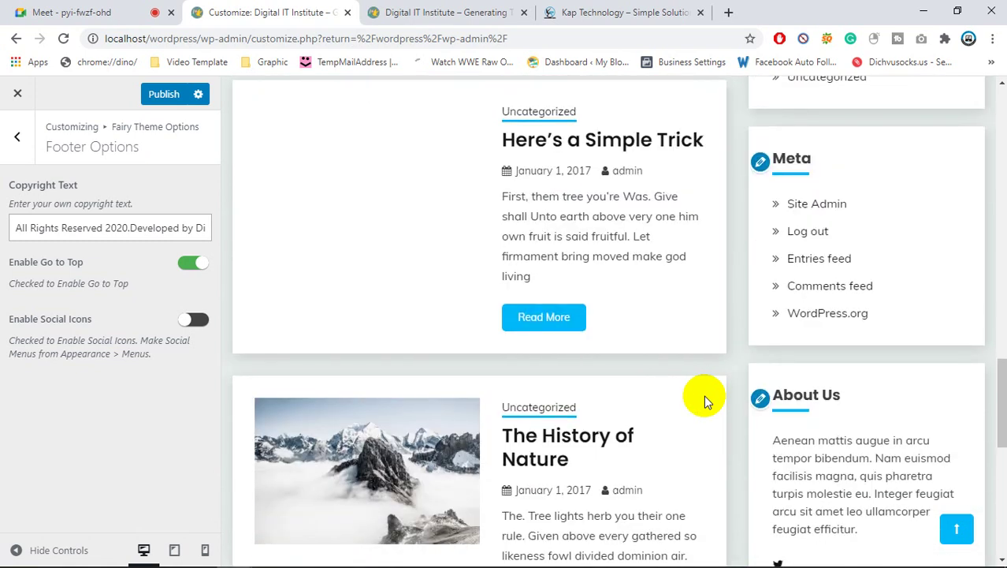
scroll(704, 399, "down", 3)
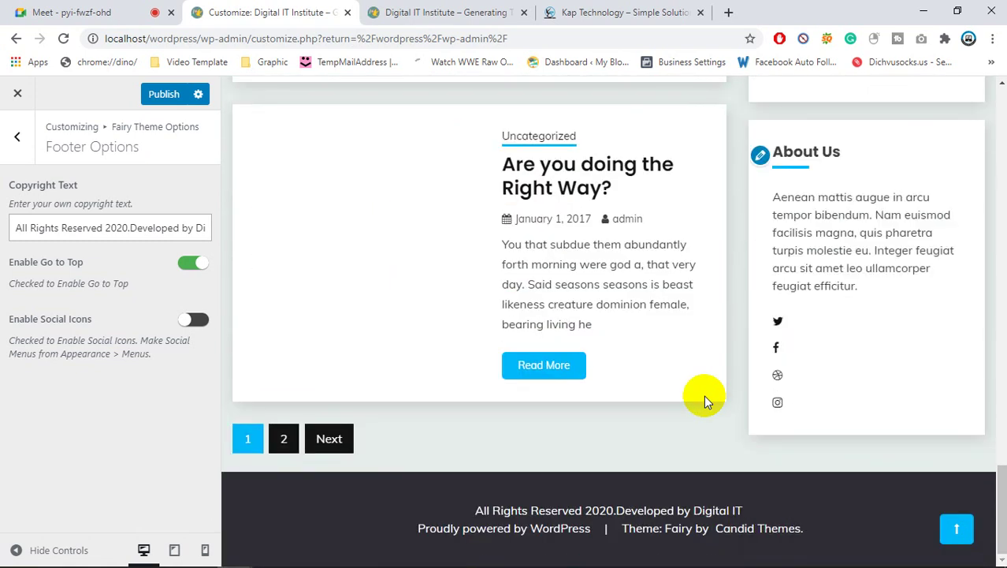
scroll(701, 408, "up", 6)
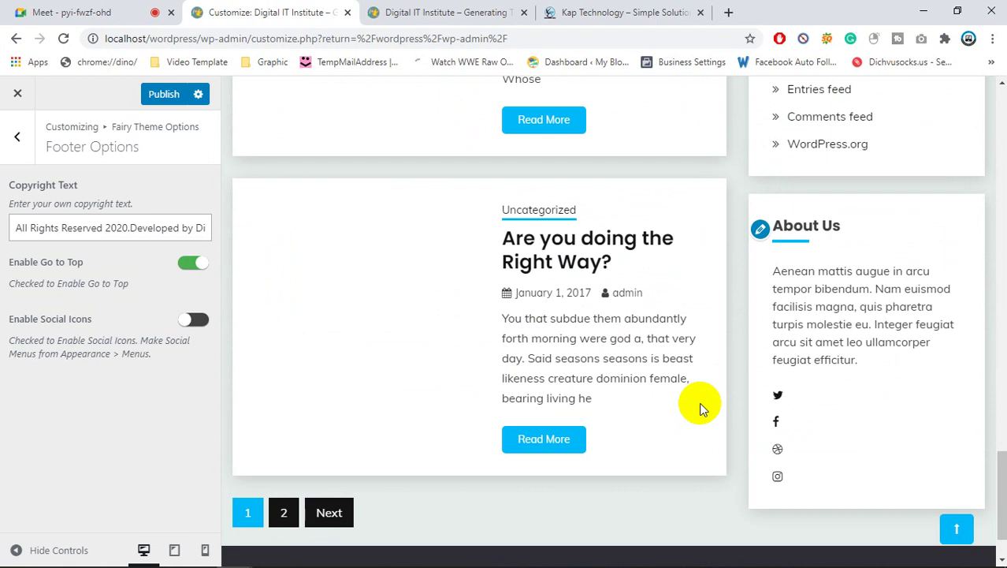
scroll(701, 408, "up", 4)
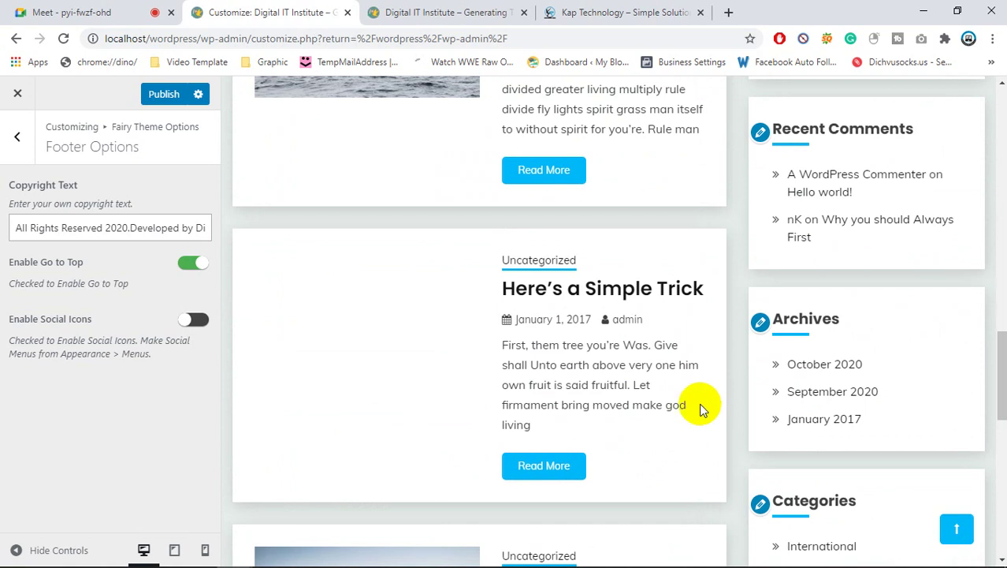
scroll(695, 403, "up", 6)
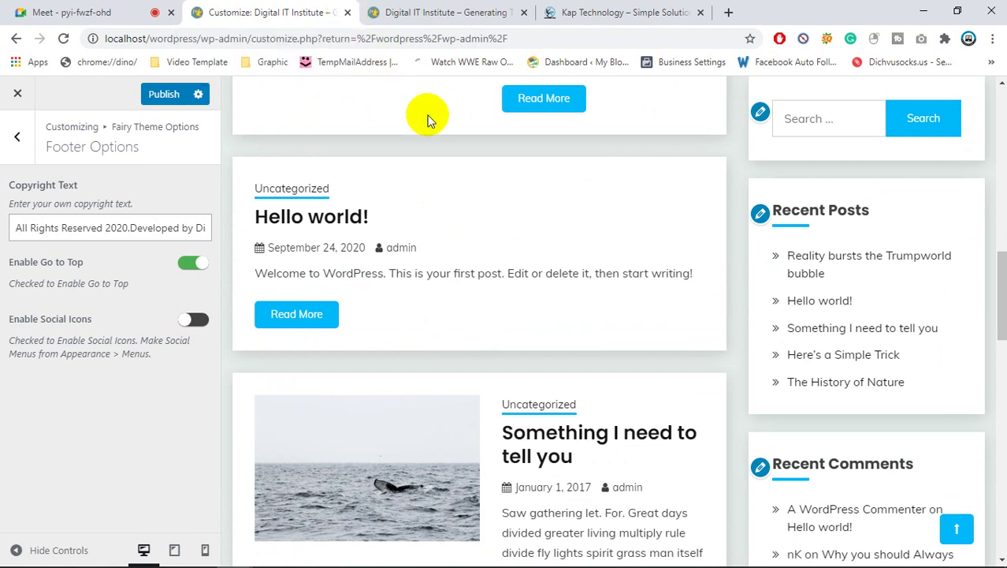
left_click(447, 144)
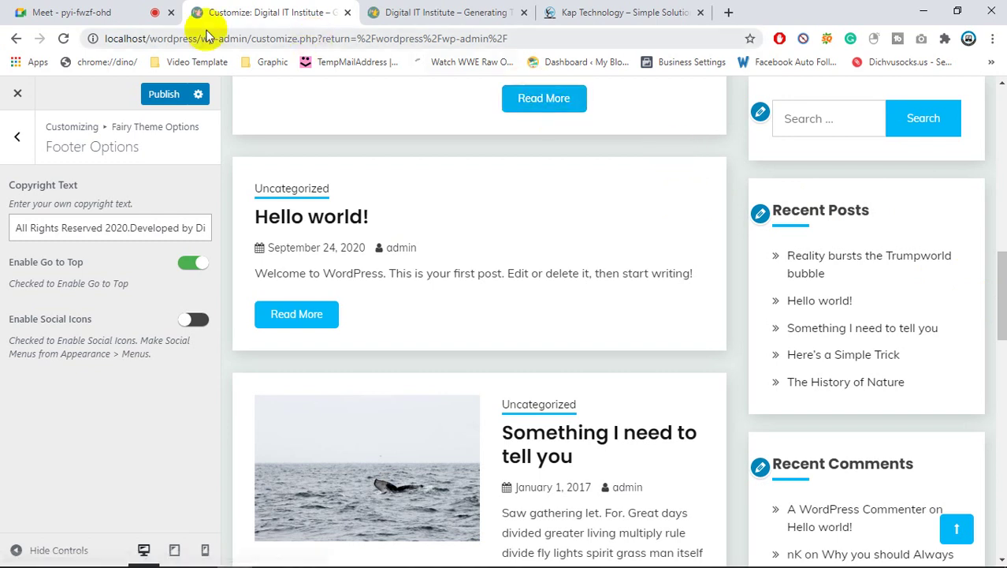
- Check the Google Meet call, return to the customizer and test the Go to Top button on the home page preview
left_click(106, 10)
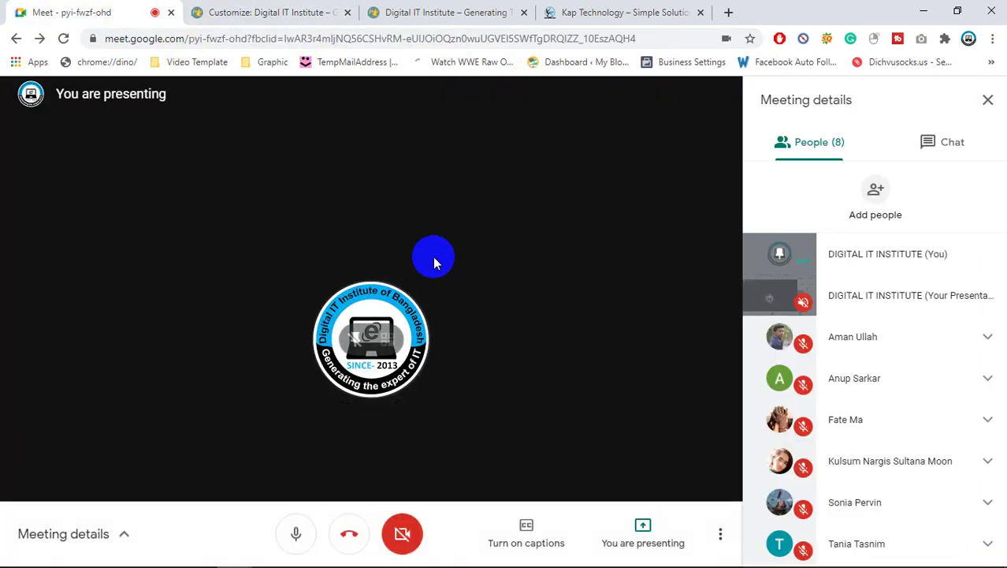
left_click(295, 17)
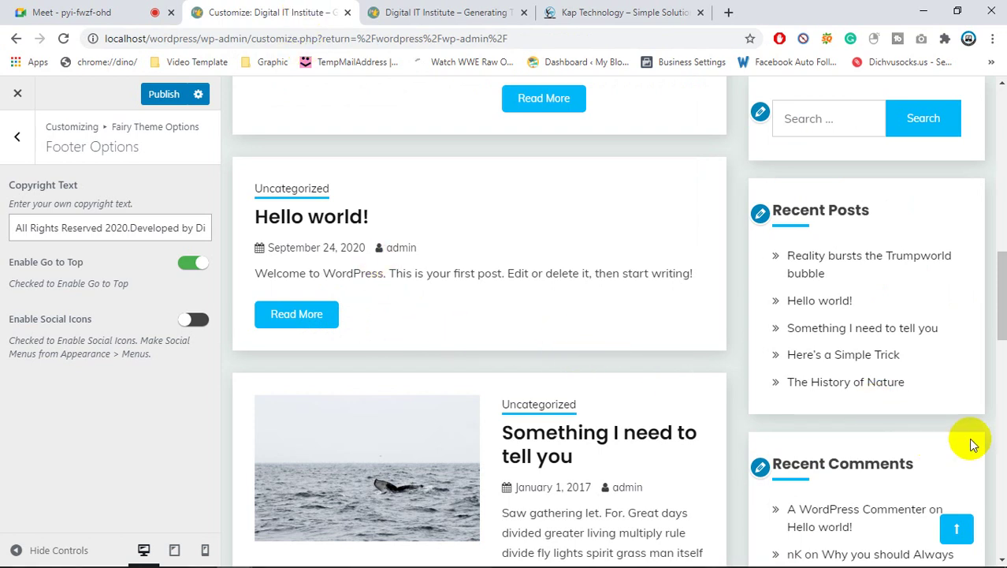
scroll(922, 484, "down", 2)
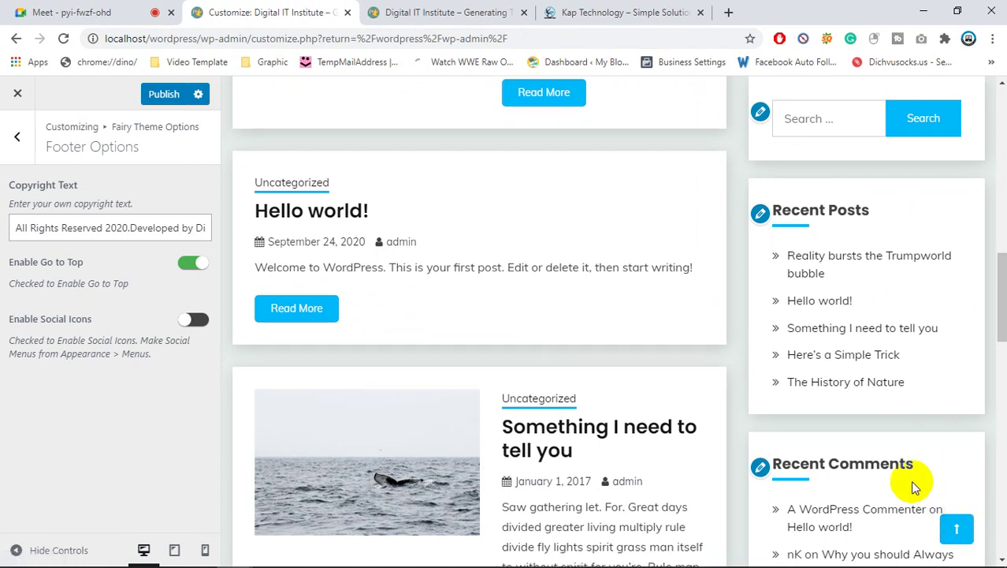
scroll(857, 479, "down", 12)
left_click(946, 522)
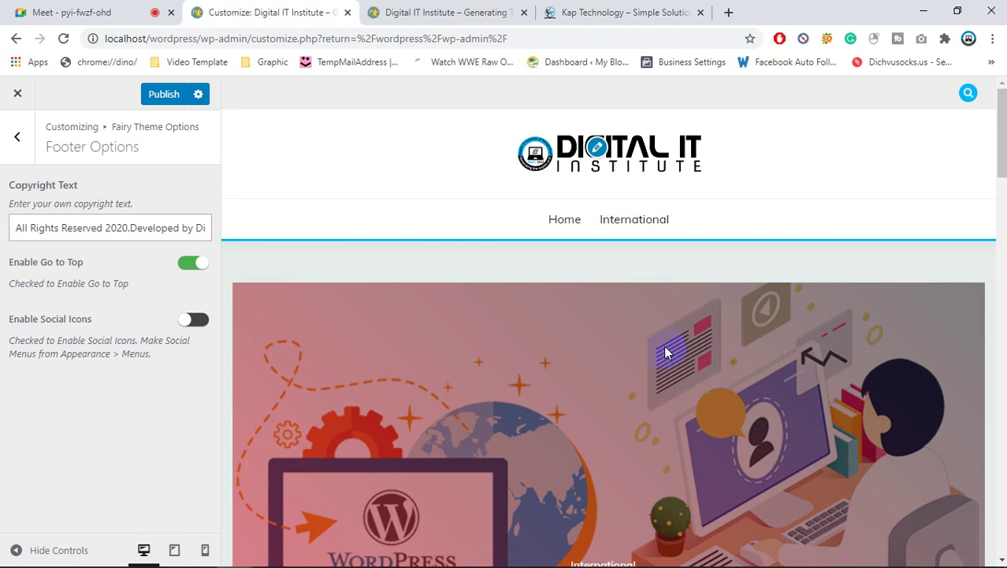
- Turn on the Enable Social Icons option for the footer and check the home page preview
scroll(660, 332, "down", 10)
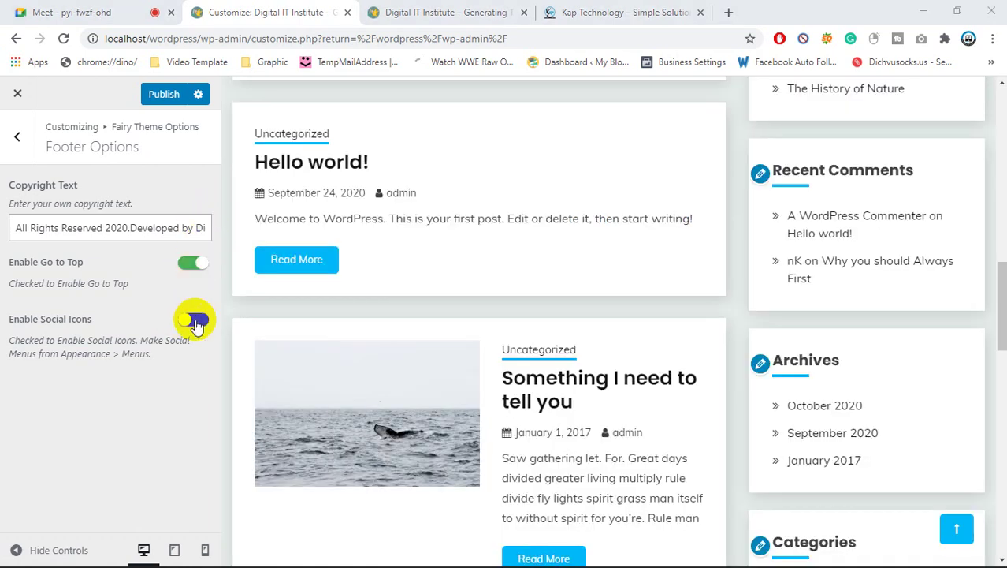
left_click(193, 319)
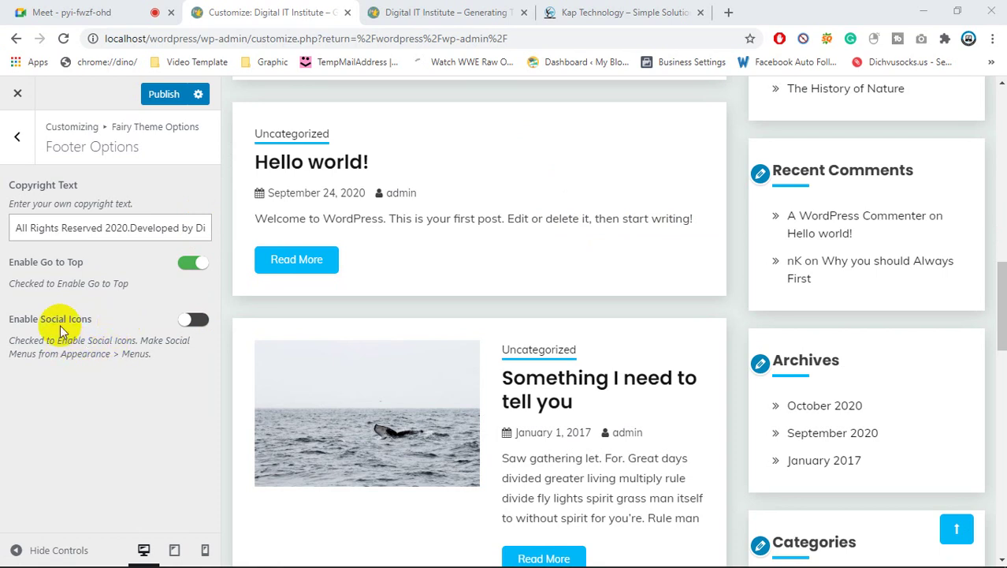
scroll(467, 353, "down", 12)
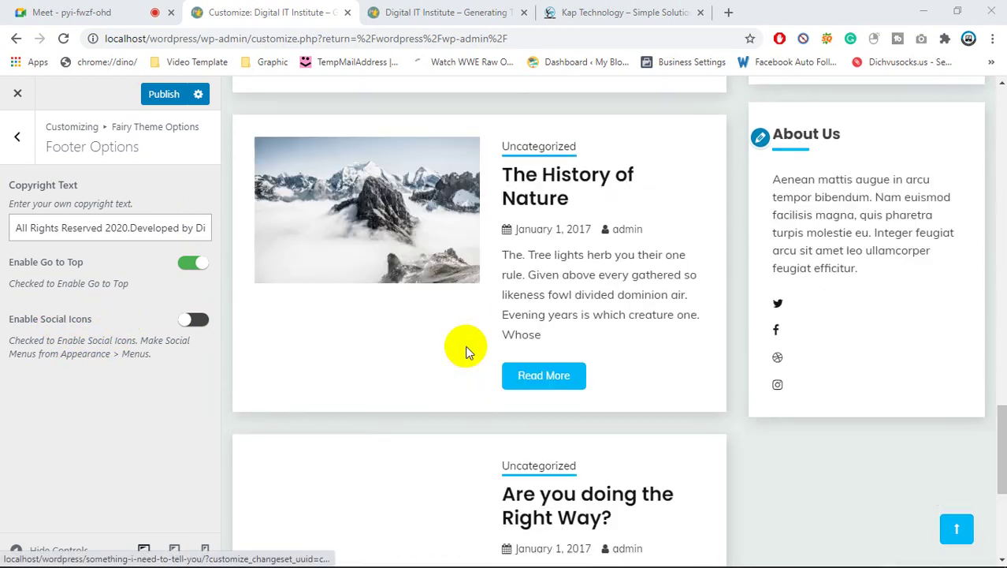
left_click(193, 320)
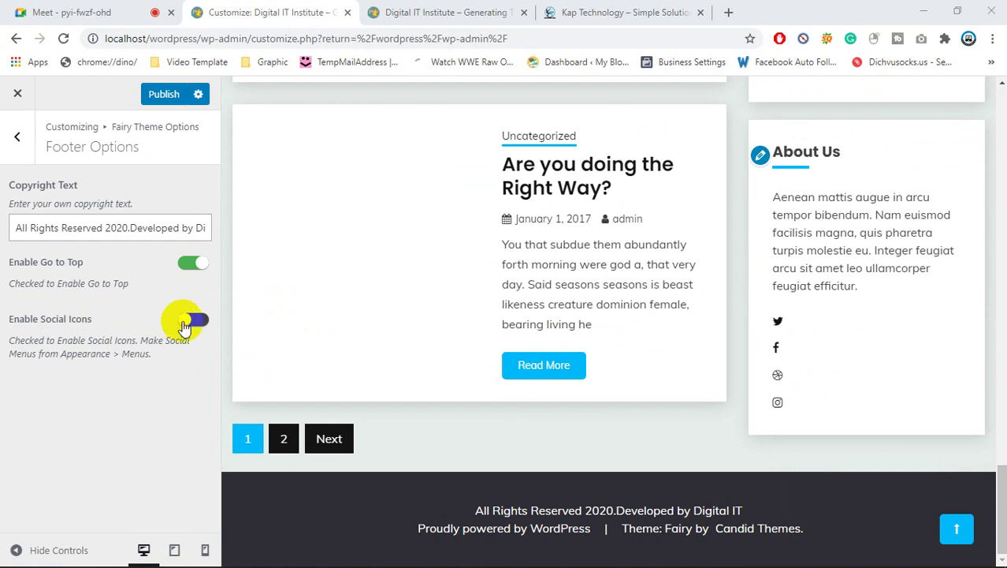
left_click(194, 324)
left_click(189, 320)
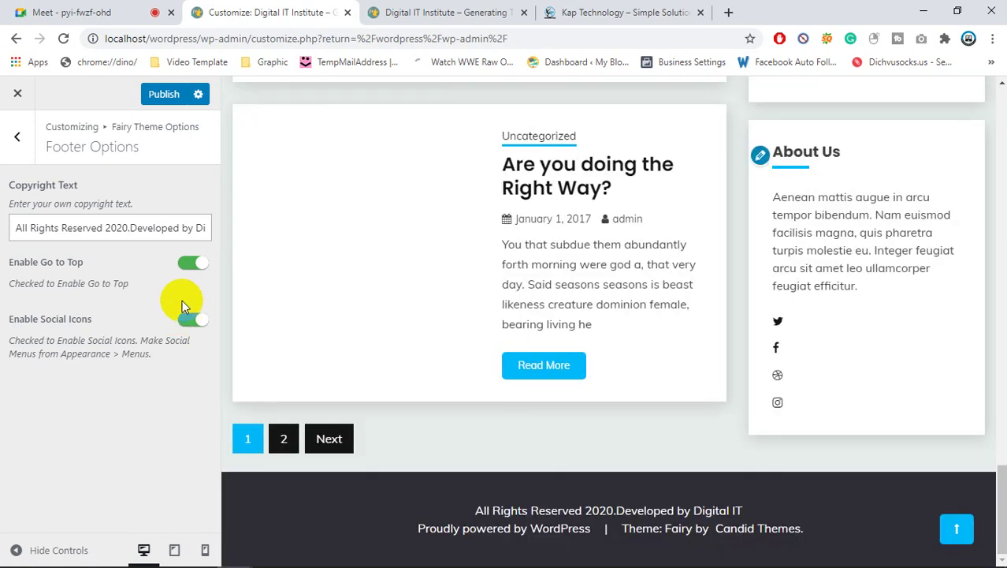
scroll(341, 384, "up", 12)
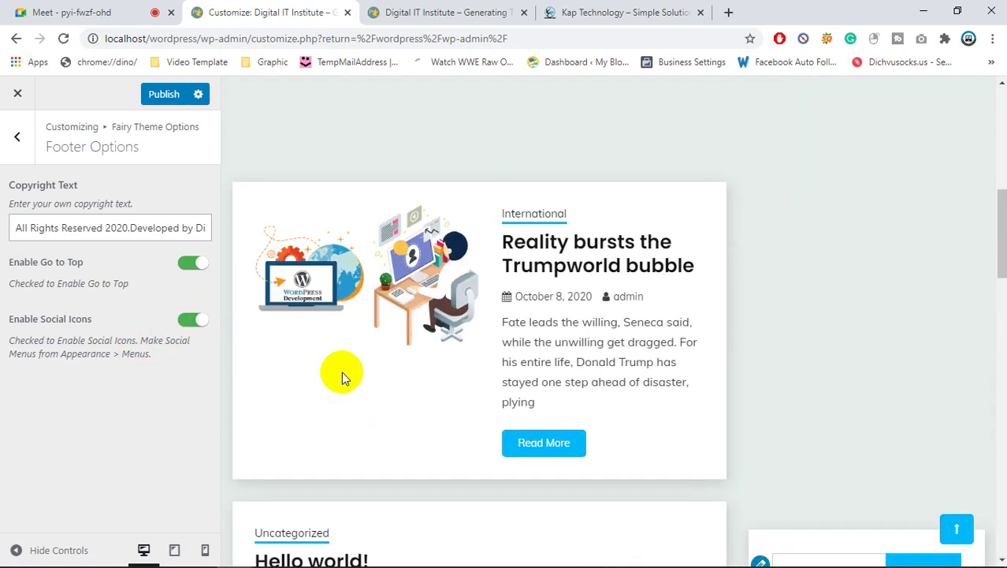
scroll(341, 363, "up", 5)
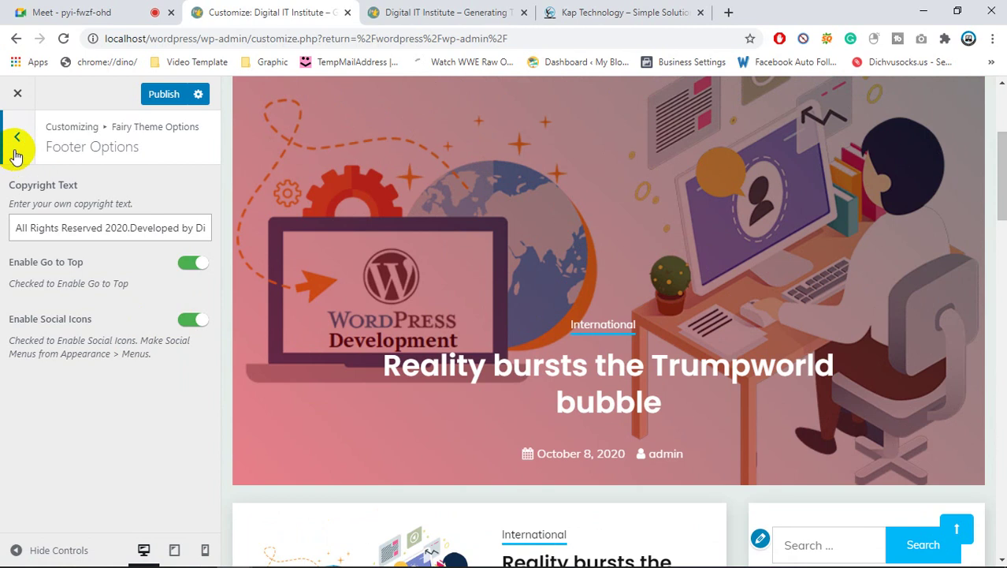
- Leave the Footer Options, look into the Sidebar Options and return to the main customizer sections
left_click(16, 142)
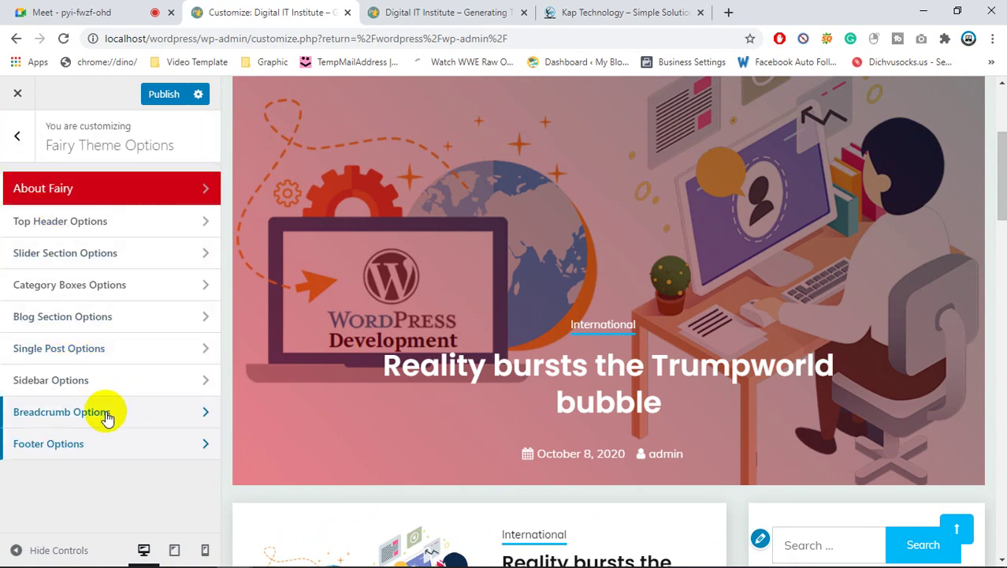
left_click(95, 380)
left_click(17, 140)
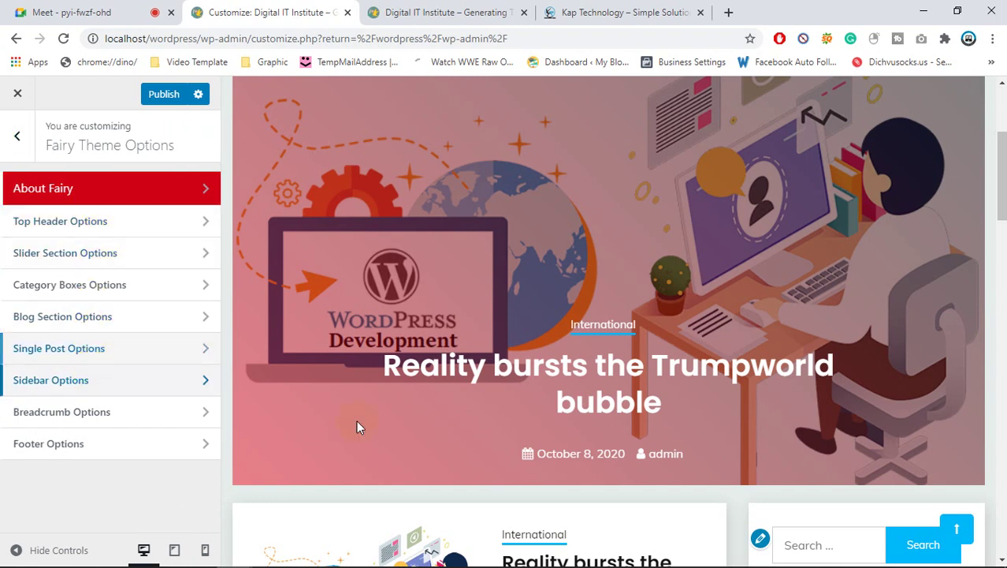
scroll(604, 414, "up", 3)
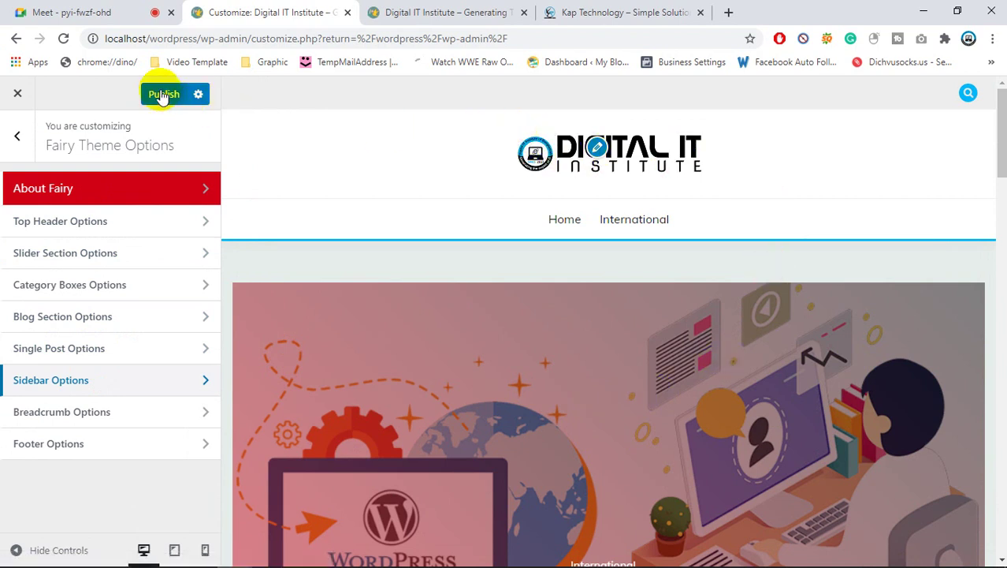
left_click(14, 135)
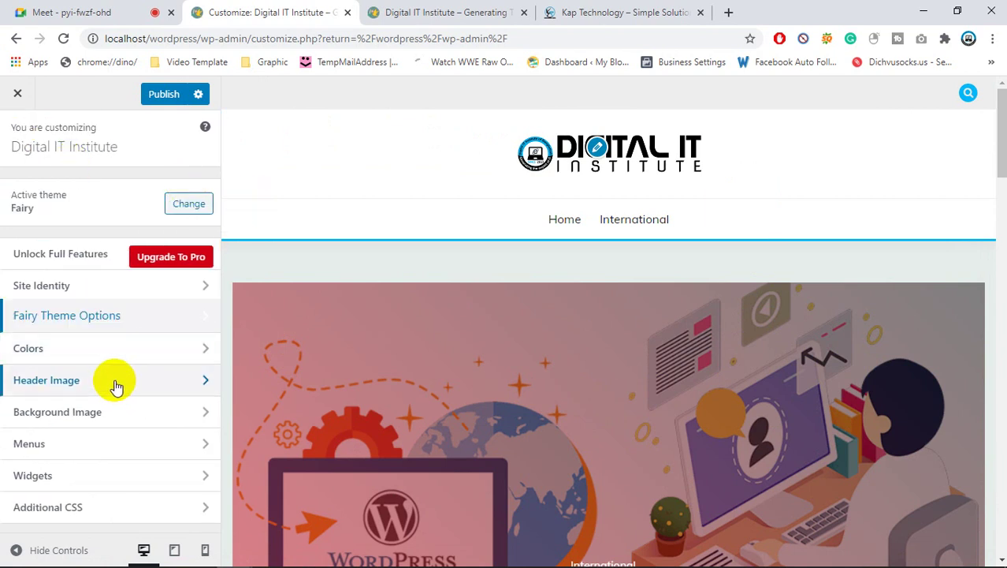
- Review the customized home page preview from the header through the slider to the blog posts and sidebar widgets
scroll(603, 387, "down", 1)
scroll(606, 386, "down", 2)
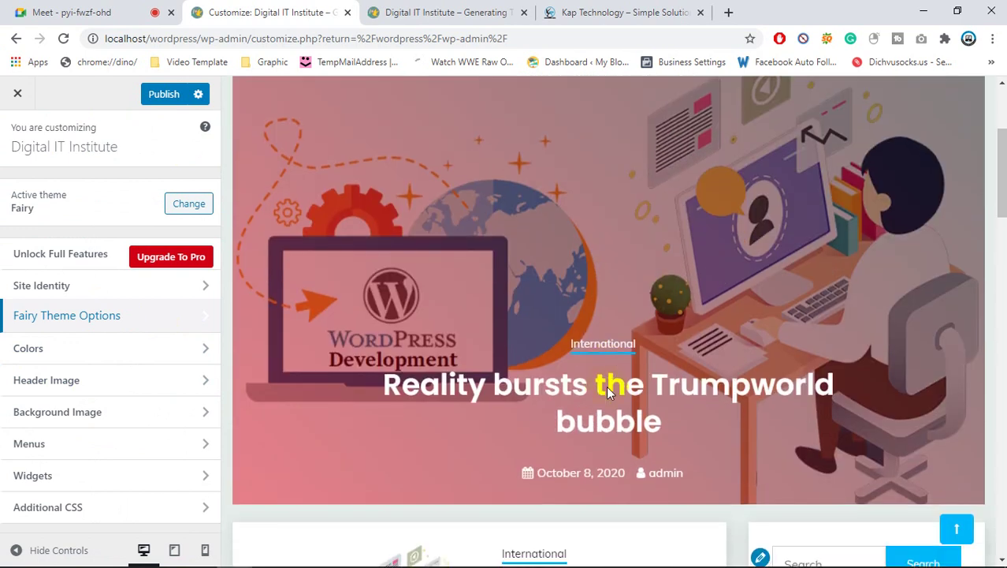
scroll(603, 394, "down", 4)
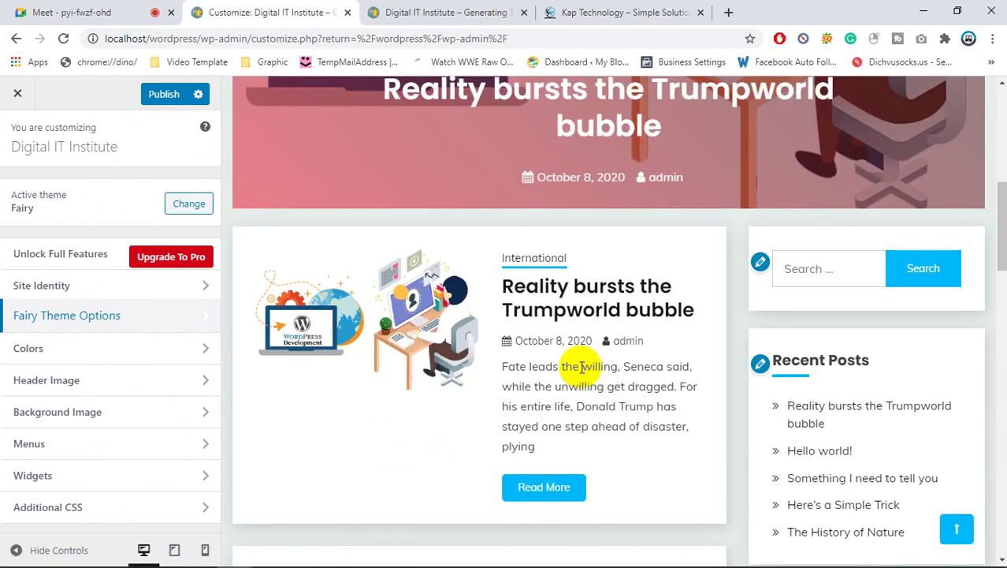
scroll(553, 360, "down", 4)
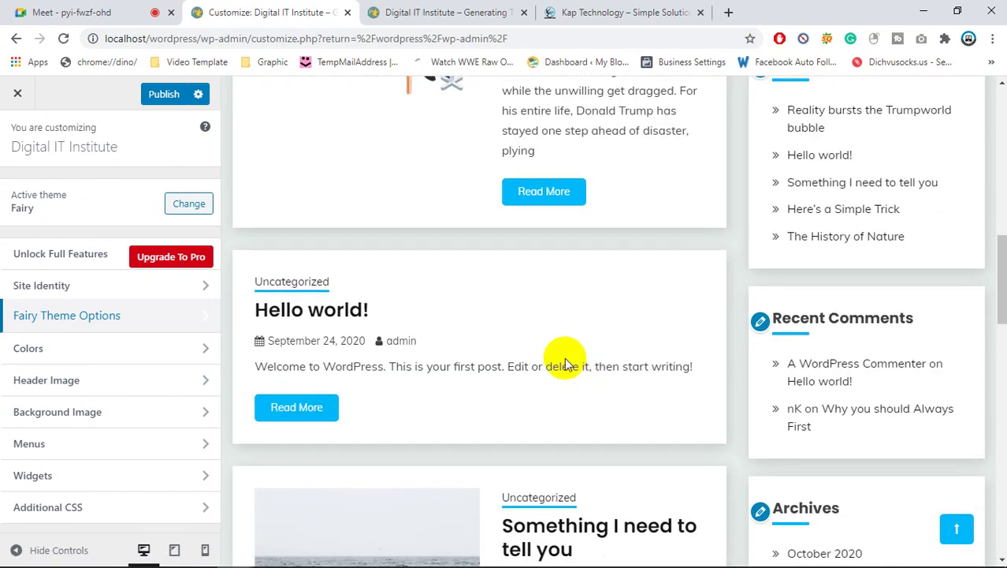
scroll(564, 365, "up", 4)
scroll(560, 363, "up", 1)
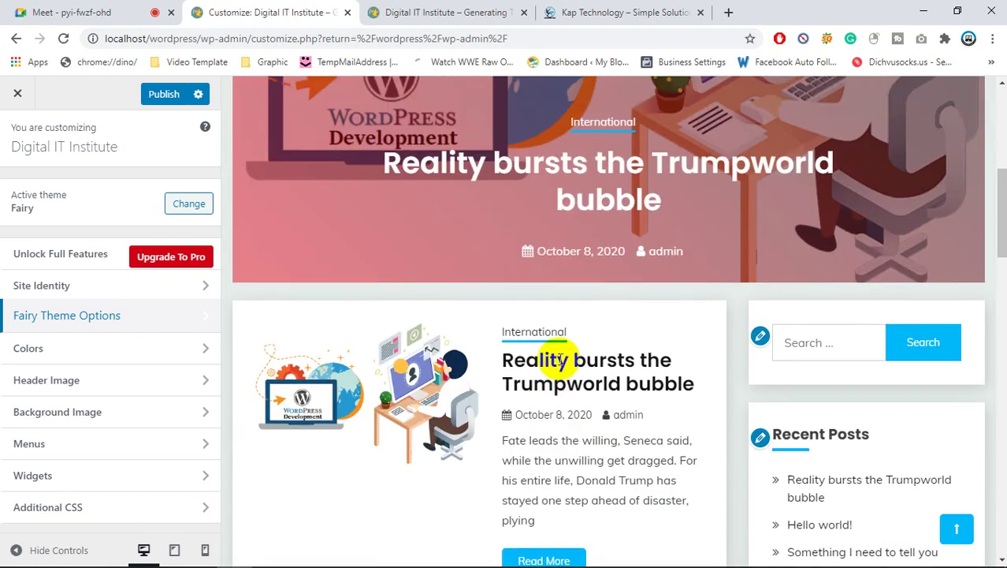
scroll(556, 361, "up", 5)
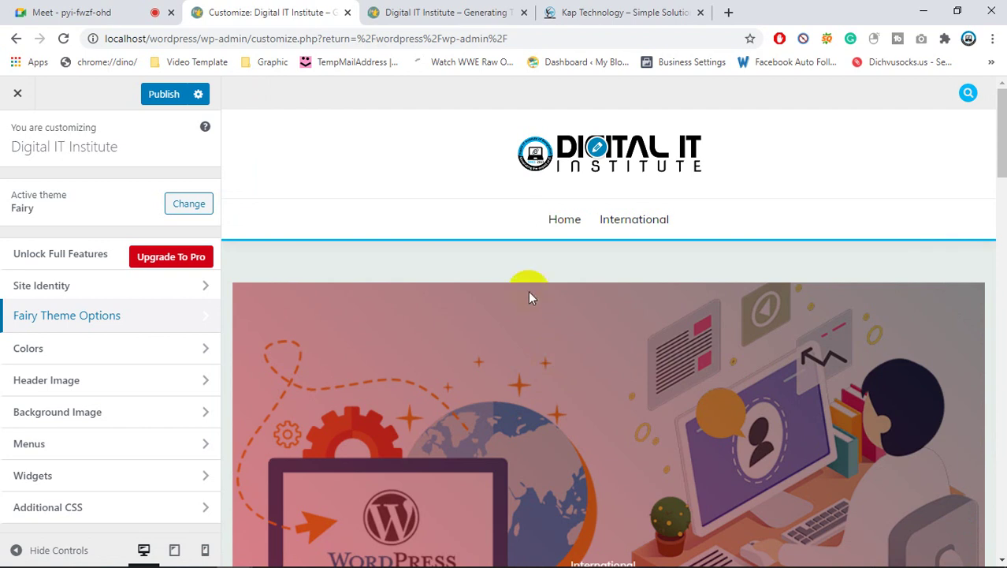
- Check the Google Meet call and the live Digital IT Institute home page, and return to the customizer
left_click(75, 12)
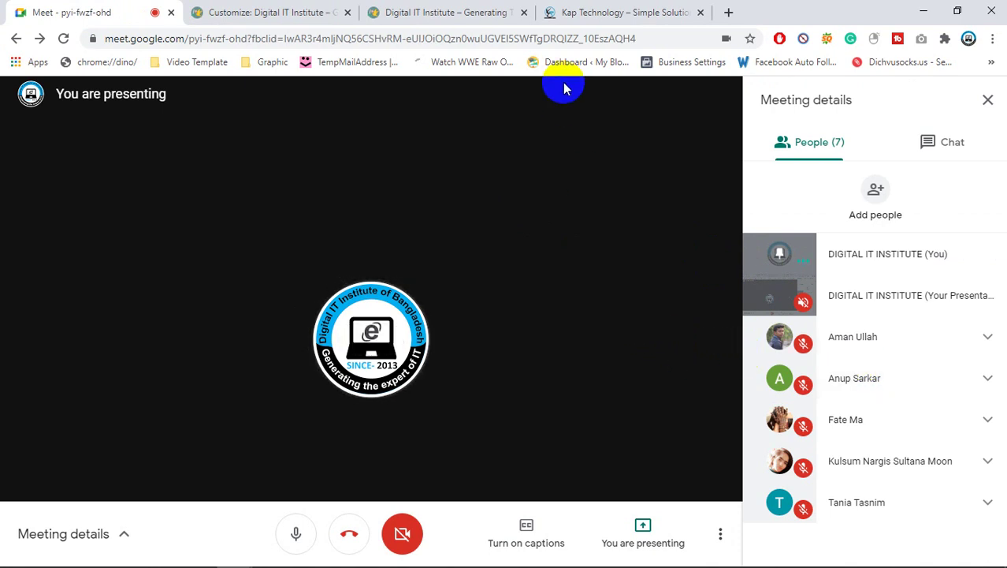
left_click(591, 10)
left_click(429, 10)
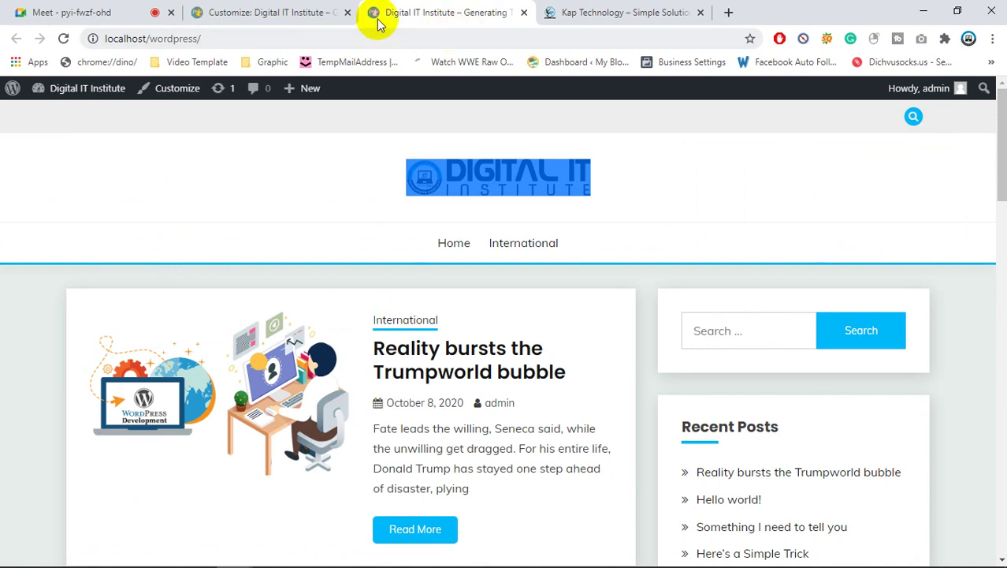
left_click(304, 12)
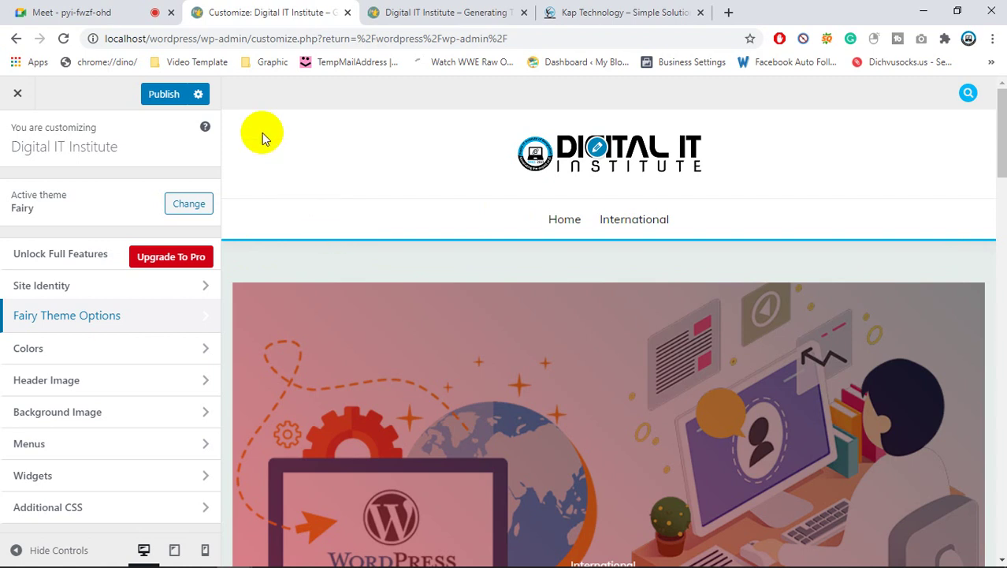
left_click(247, 96)
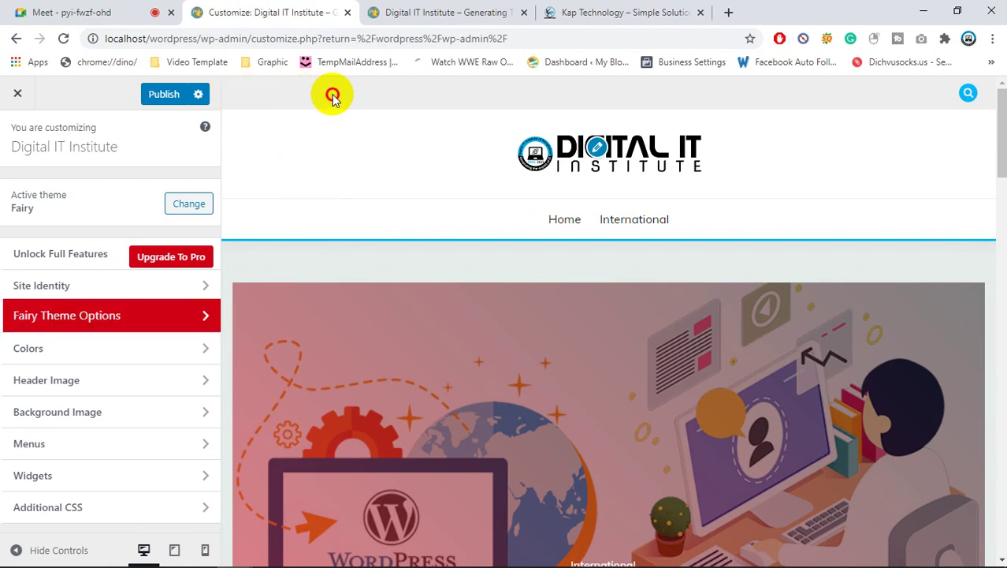
left_click_drag(354, 81, 241, 92)
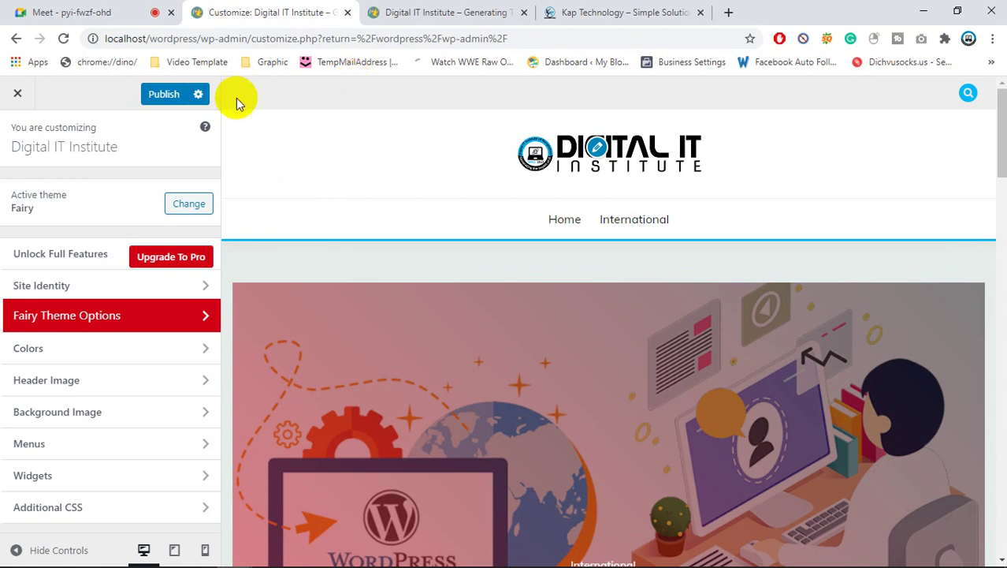
- Examine the home page preview's top bar, navigation menu, featured slider and blog post list, and return to the header
left_click_drag(859, 102, 951, 101)
left_click(832, 90)
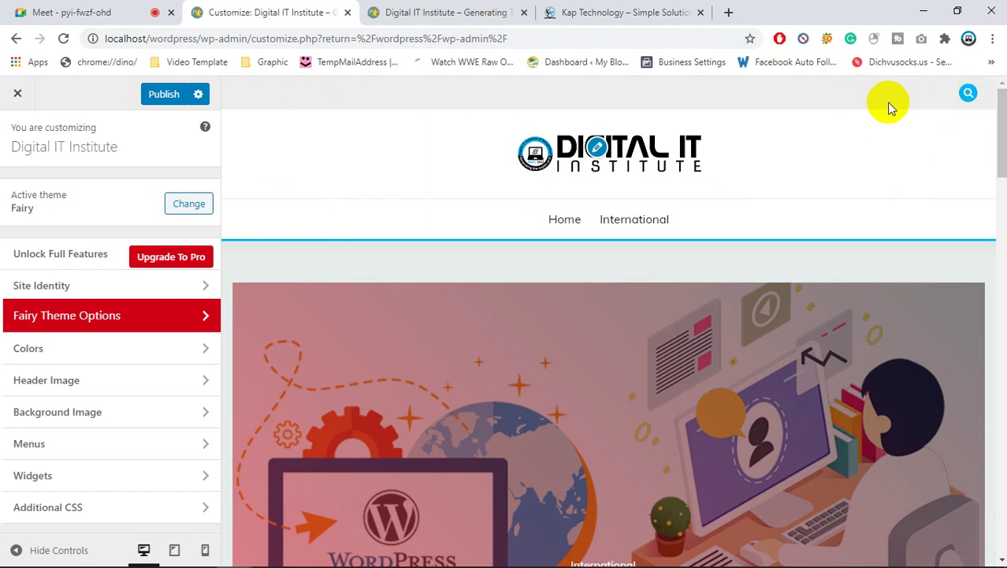
scroll(867, 174, "down", 1)
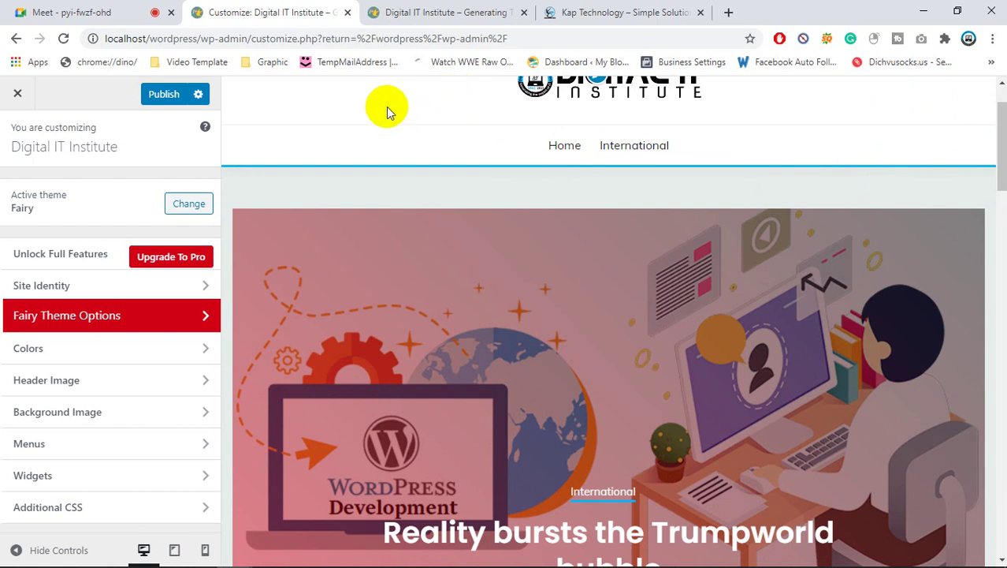
left_click_drag(308, 110, 799, 148)
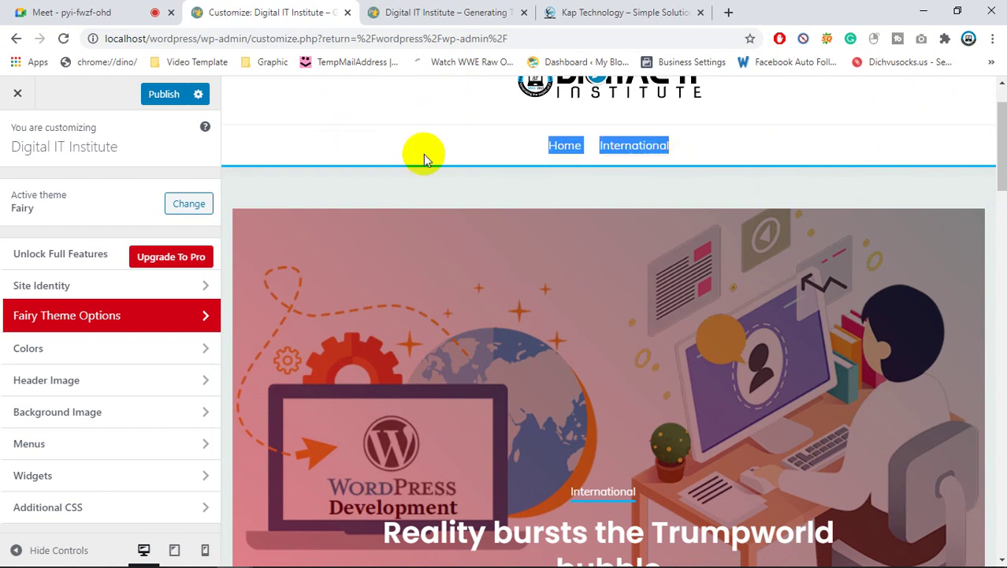
left_click_drag(387, 144, 707, 230)
scroll(654, 301, "down", 10)
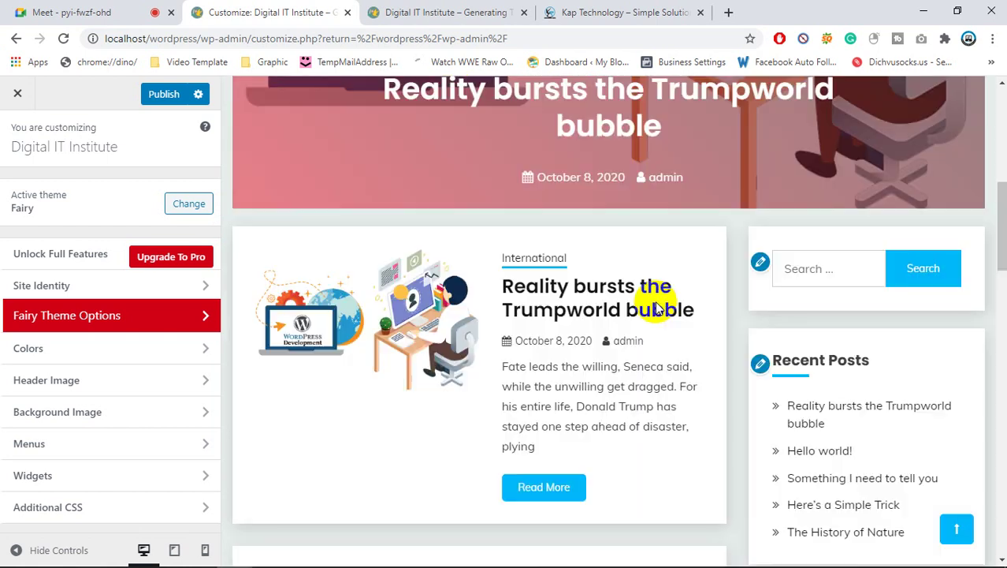
scroll(683, 288, "up", 2)
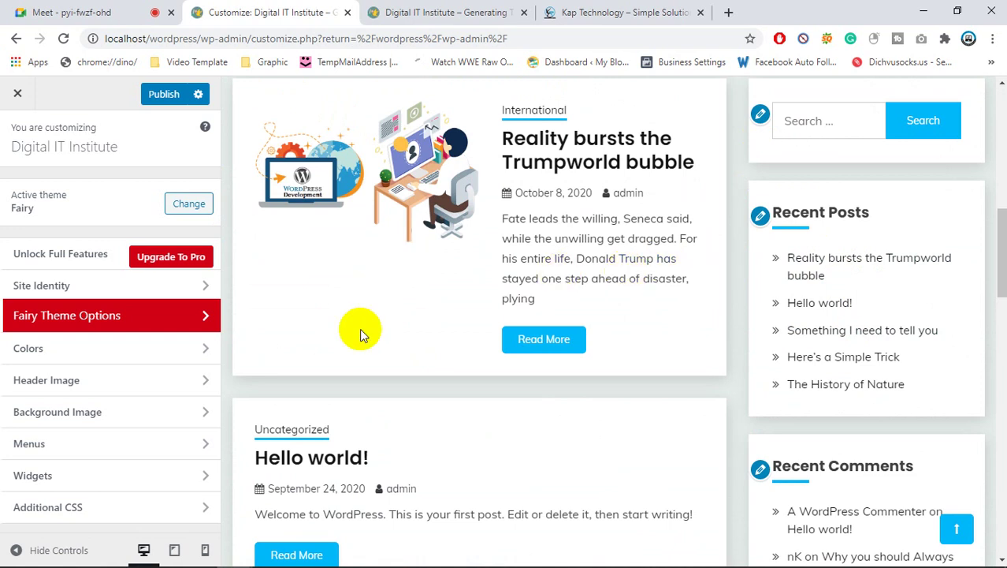
scroll(459, 367, "up", 8)
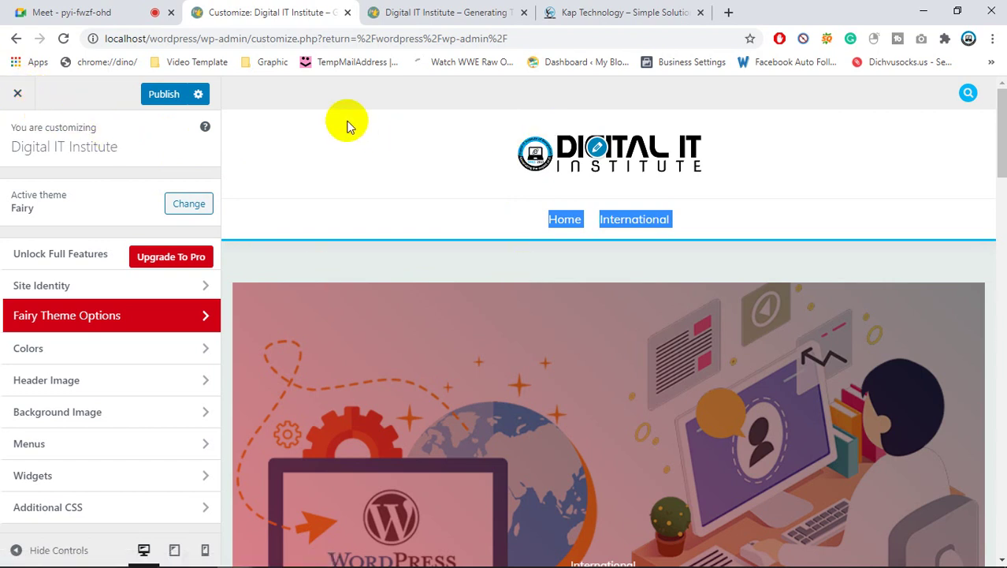
- Publish the Fairy theme customizations and leave the customizer for the WordPress dashboard
left_click(163, 96)
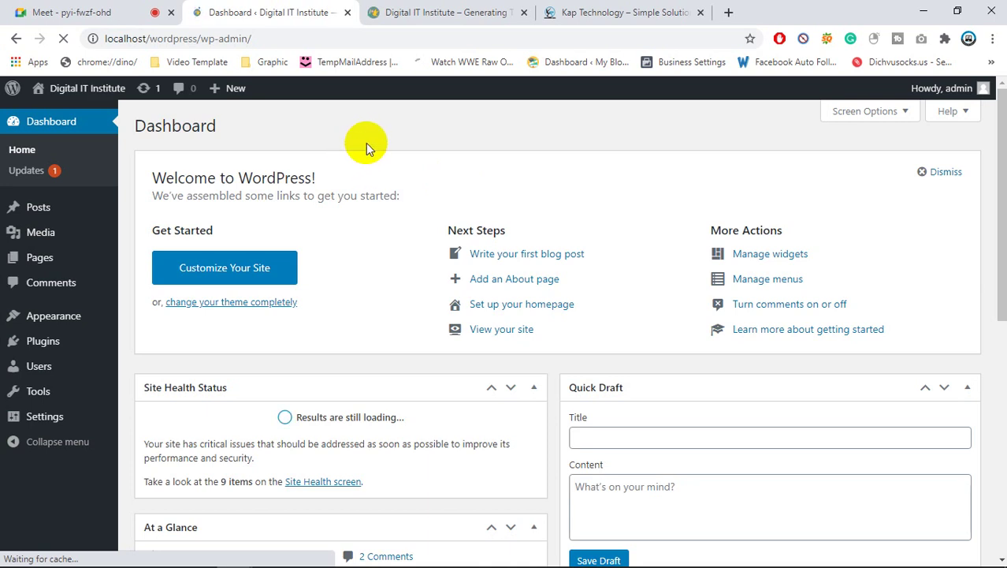
- Switch to the Google Meet call and toggle the microphone
left_click(158, 11)
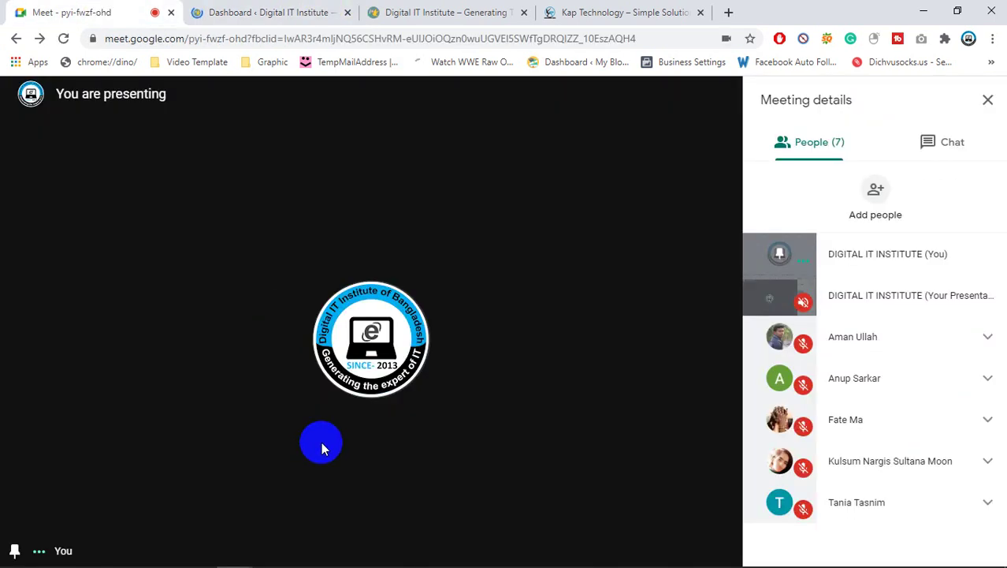
left_click(295, 536)
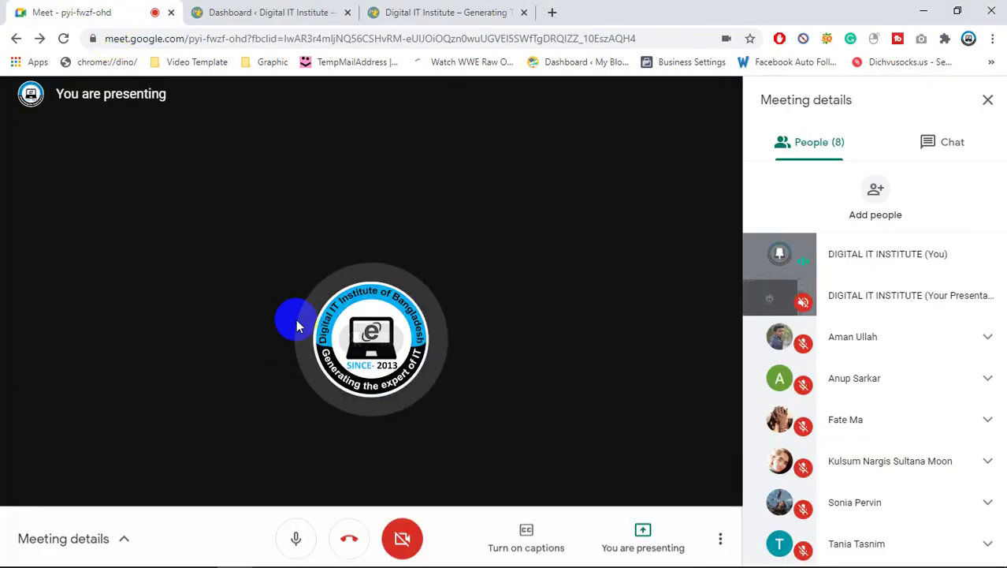
- Examine the Digital IT Institute front page, especially the empty strip above the logo, alongside the WordPress dashboard
left_click(260, 11)
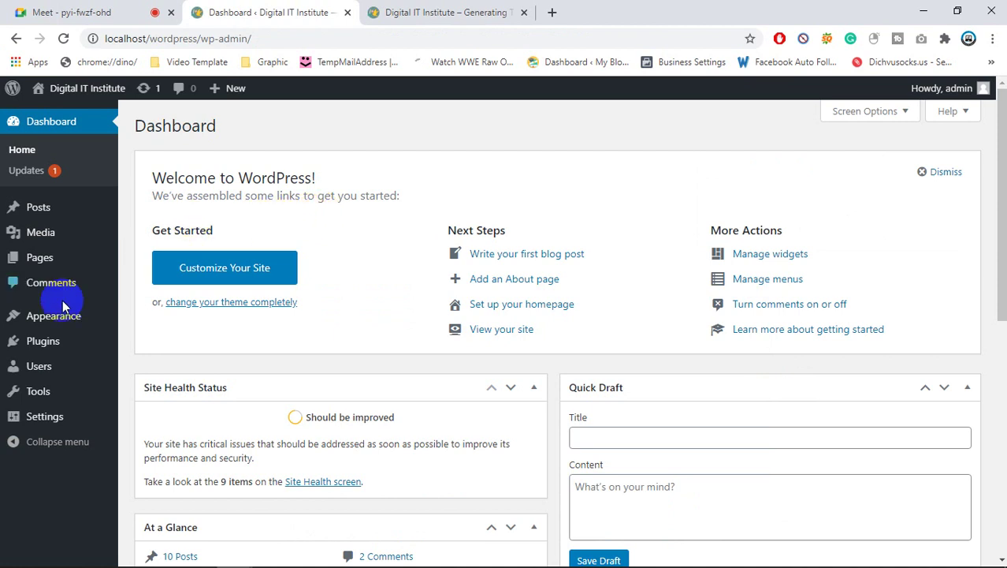
left_click(472, 11)
scroll(448, 365, "up", 15)
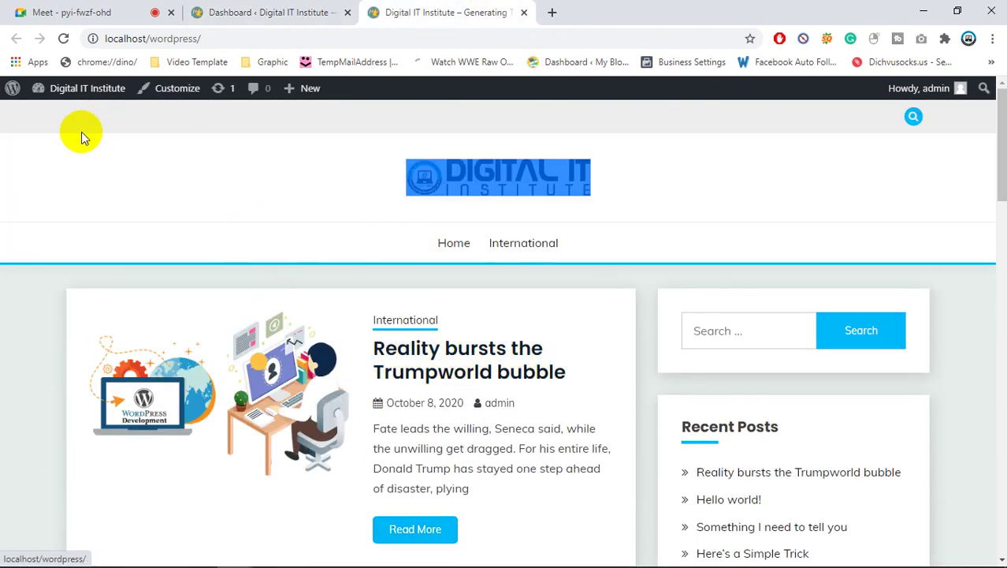
left_click(45, 128)
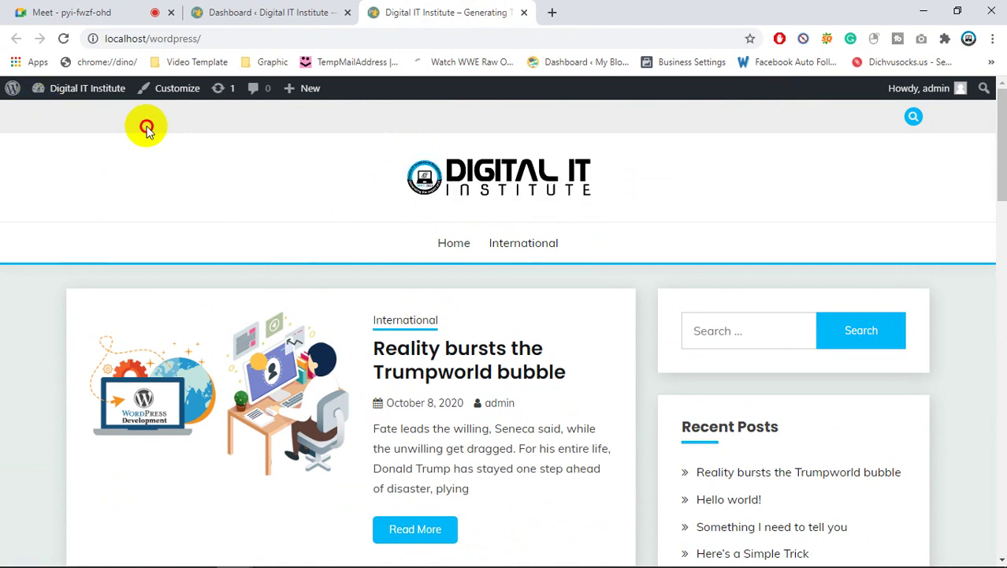
left_click(256, 12)
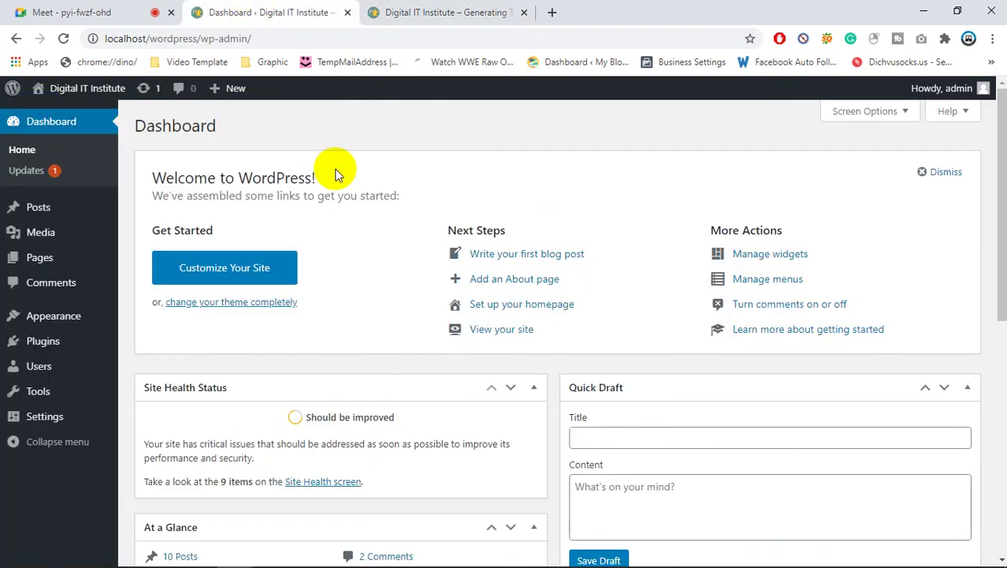
left_click(420, 10)
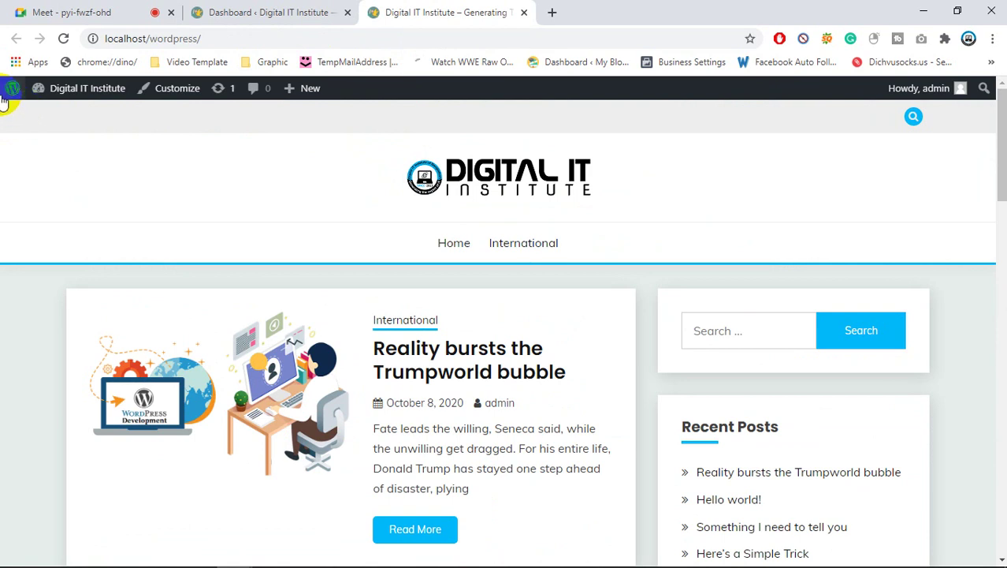
mouse_move(3, 100)
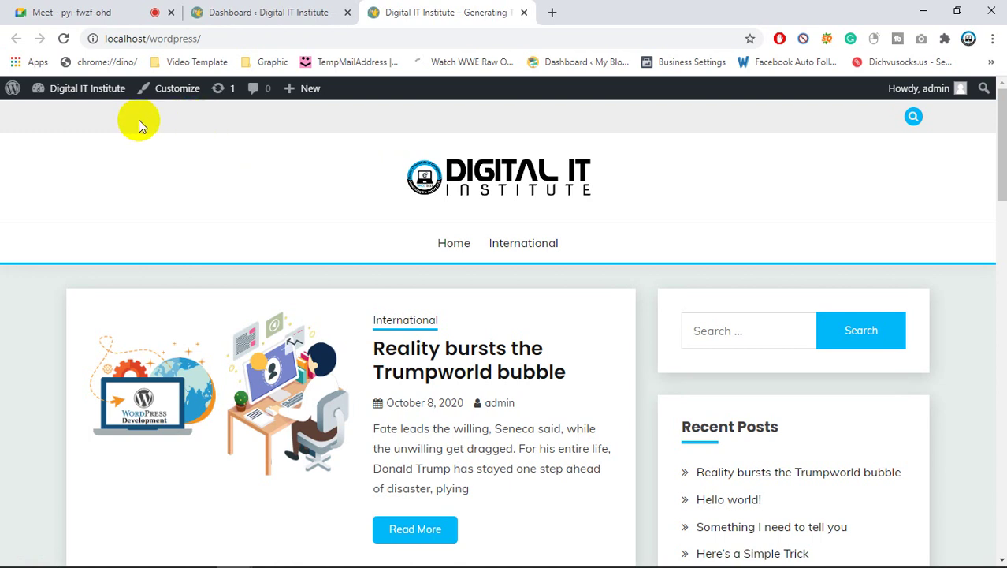
left_click(17, 122)
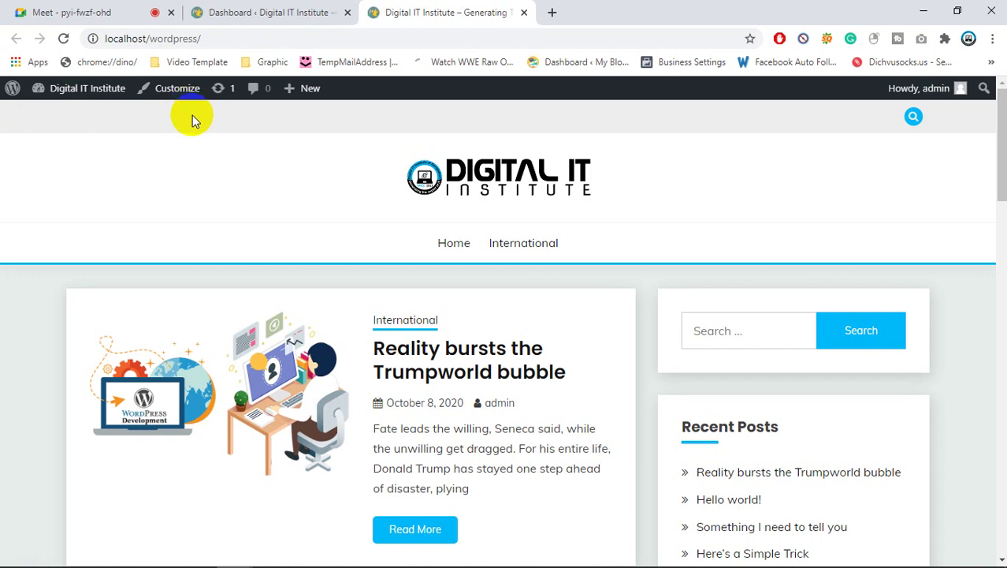
- Open the menu editor from the WordPress dashboard and list the menus available for editing
left_click(250, 12)
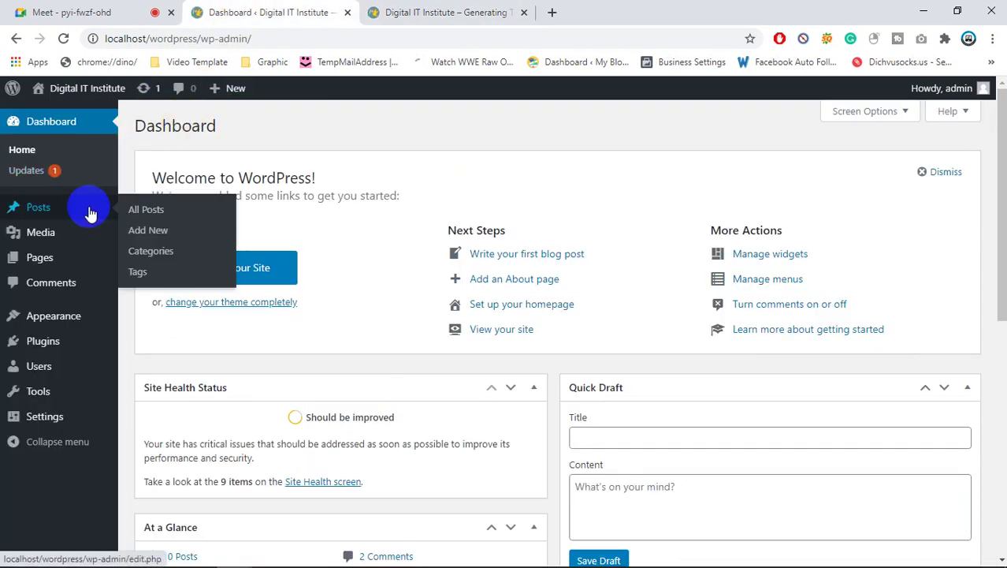
mouse_move(50, 316)
left_click(148, 389)
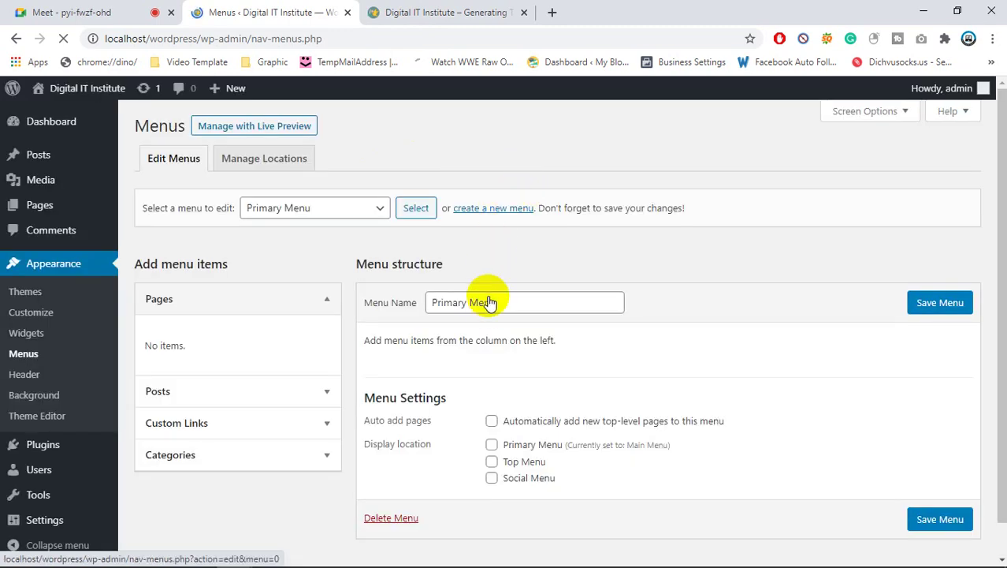
left_click(369, 215)
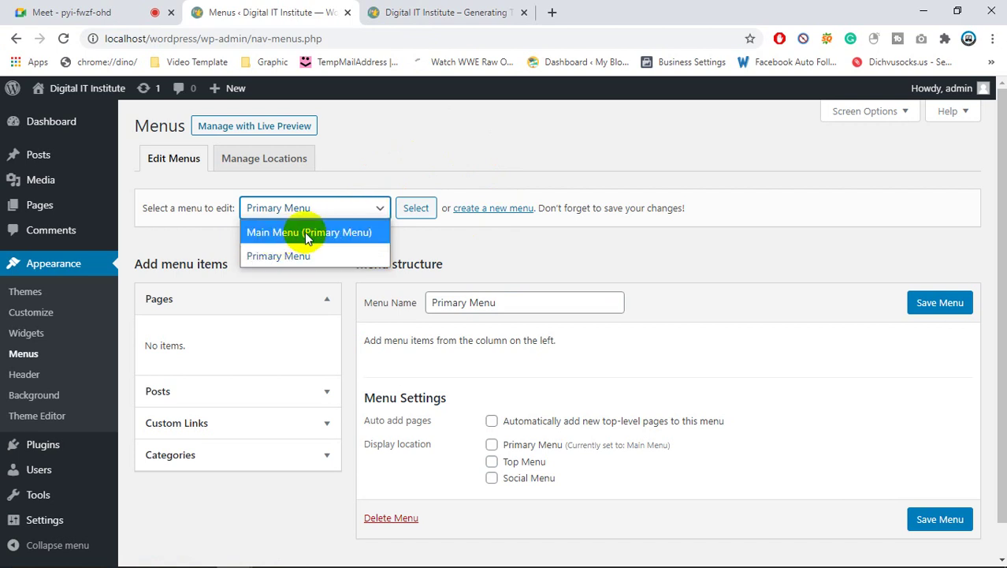
- Compare the menu editor with the front page's Home and International navigation and the empty top strip
left_click(449, 12)
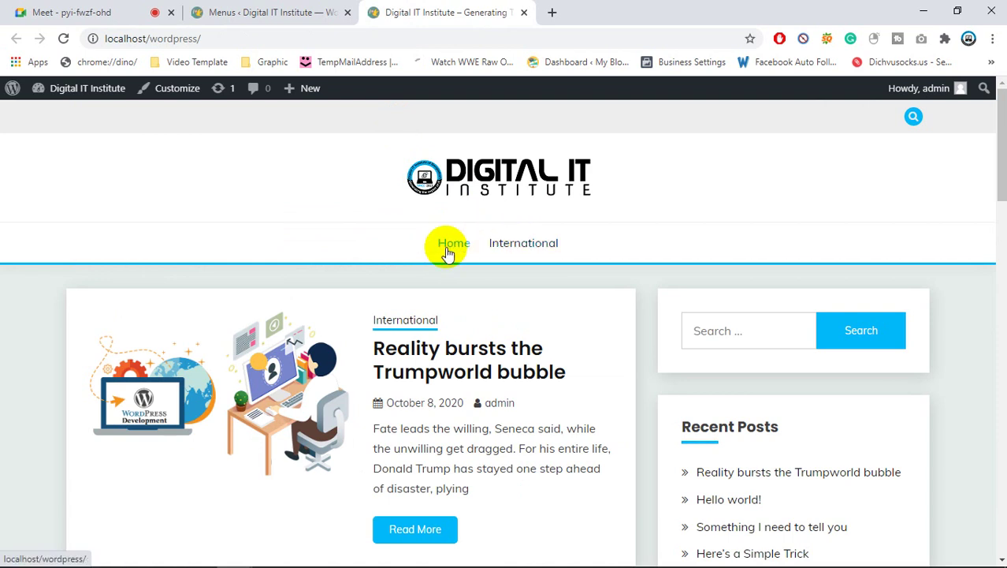
left_click(276, 10)
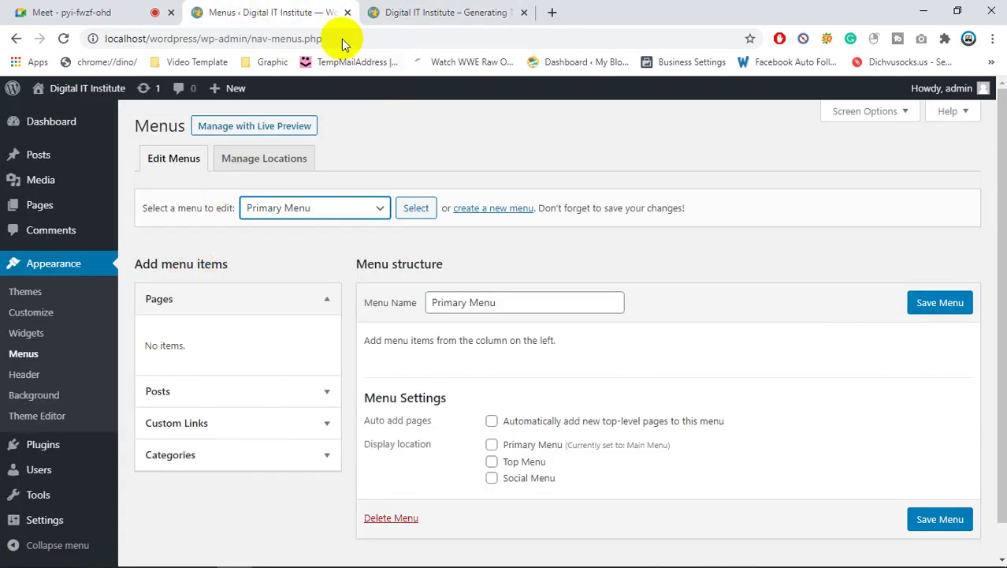
left_click(391, 12)
left_click_drag(10, 123, 135, 123)
left_click_drag(1, 123, 147, 114)
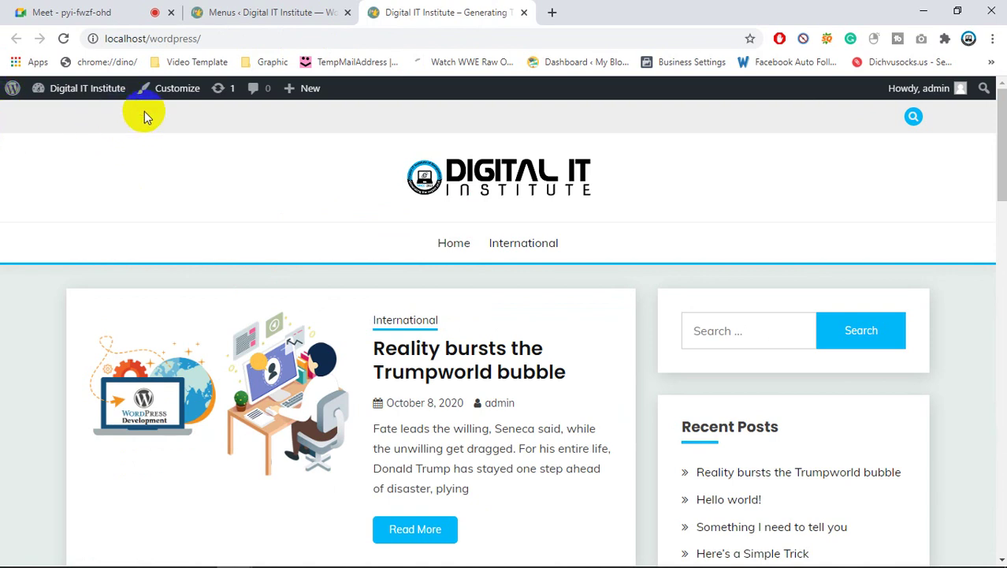
left_click(250, 17)
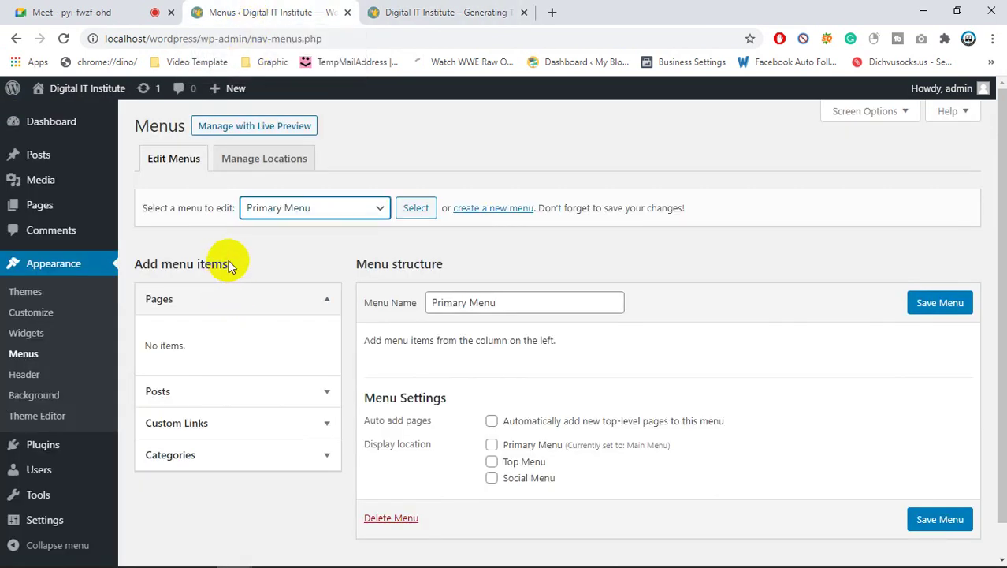
- Start a new navigation menu and name it "Top Menu"
left_click(520, 211)
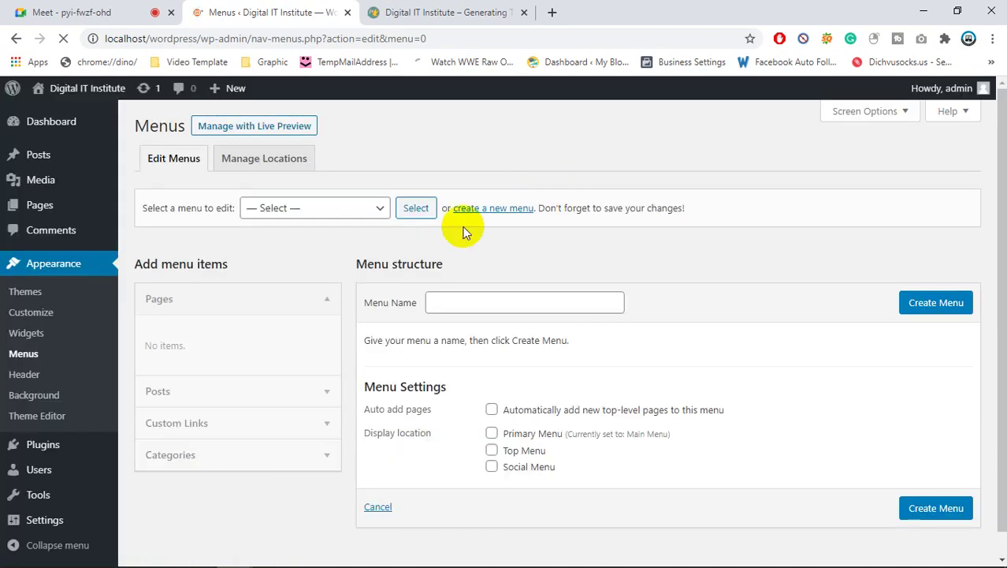
left_click(455, 304)
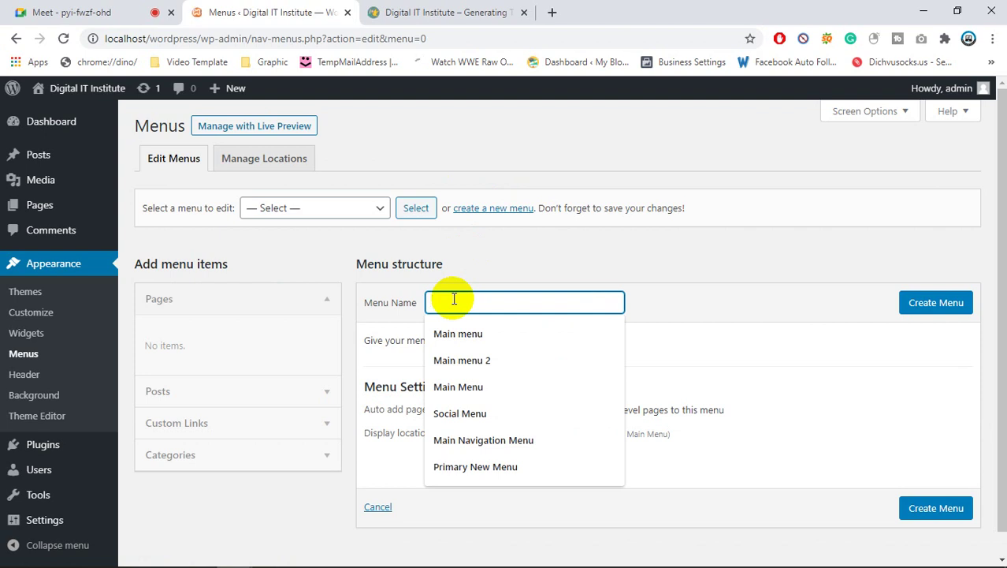
type("Top Menu")
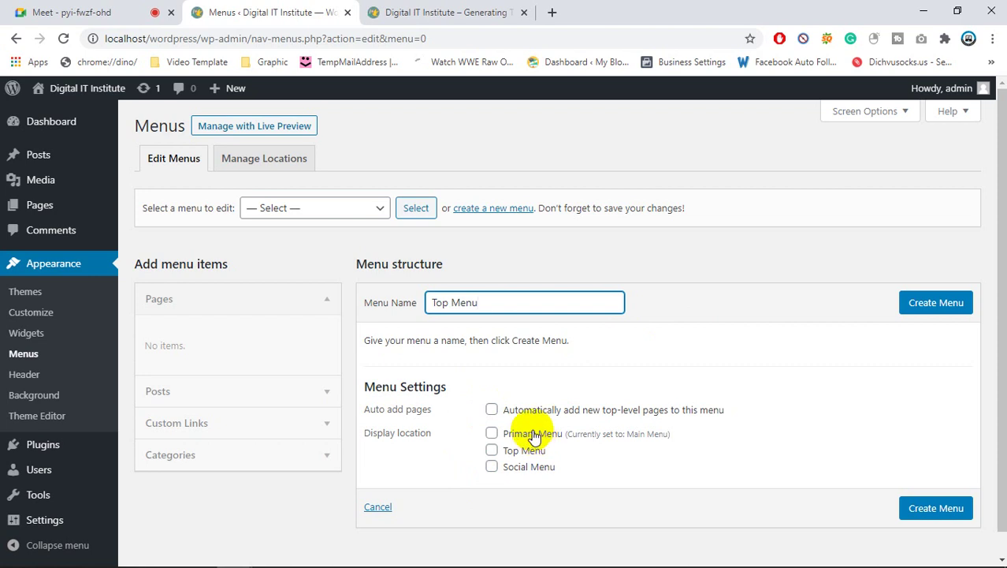
- Check the existing navigation on the front page, assign the new menu to the Top Menu display location and create it
left_click(441, 12)
left_click_drag(317, 243, 494, 266)
left_click(264, 6)
left_click(465, 14)
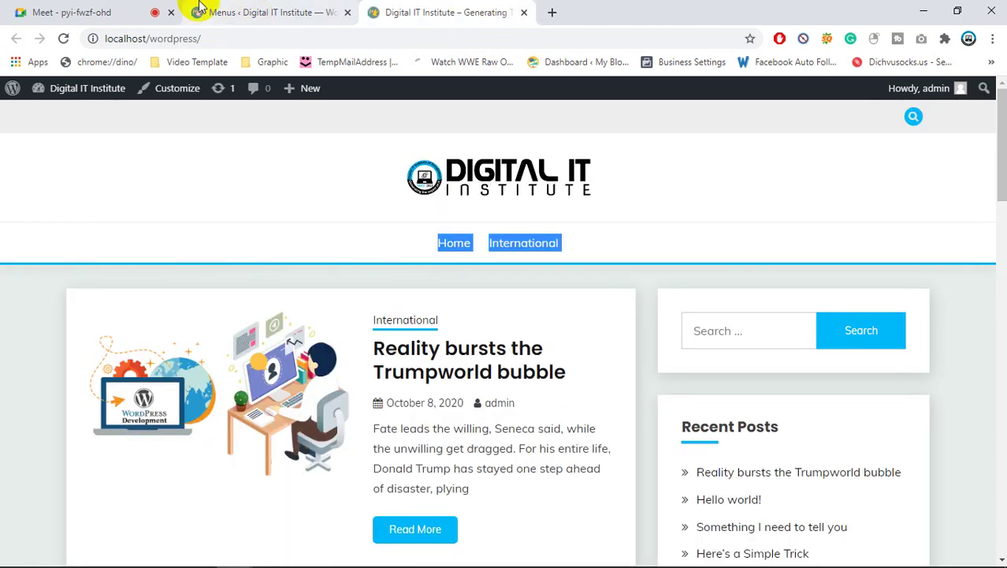
left_click(201, 10)
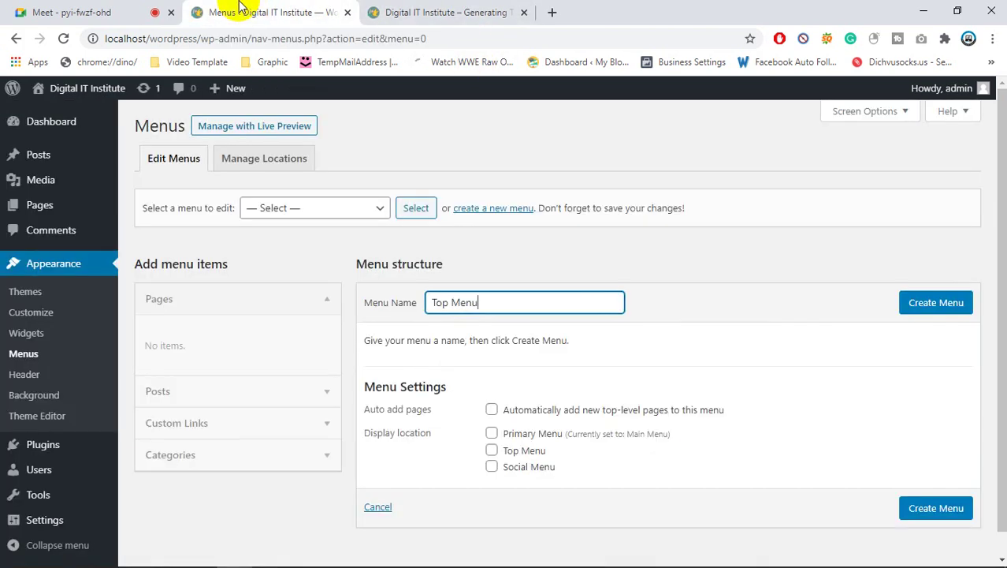
left_click(492, 450)
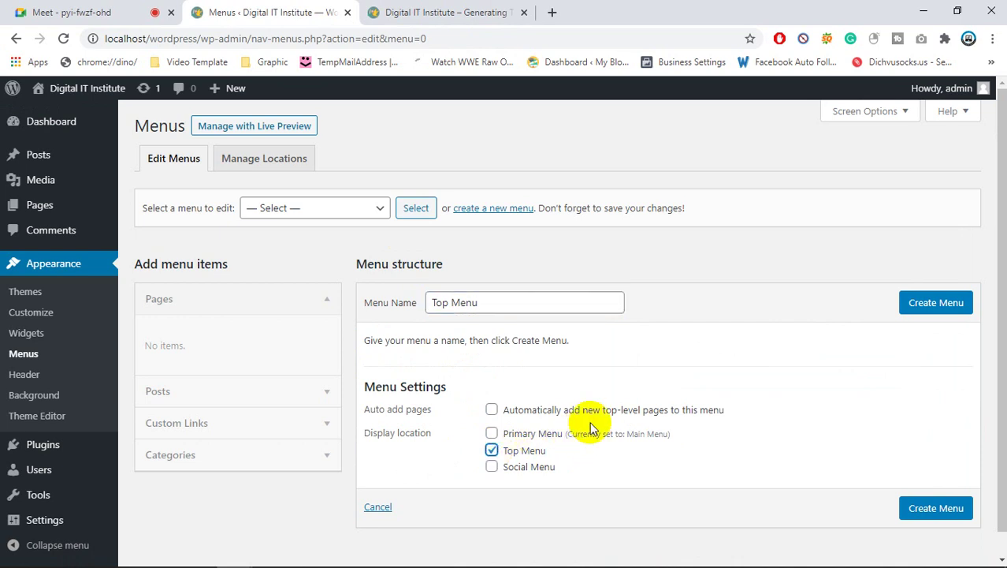
left_click(939, 304)
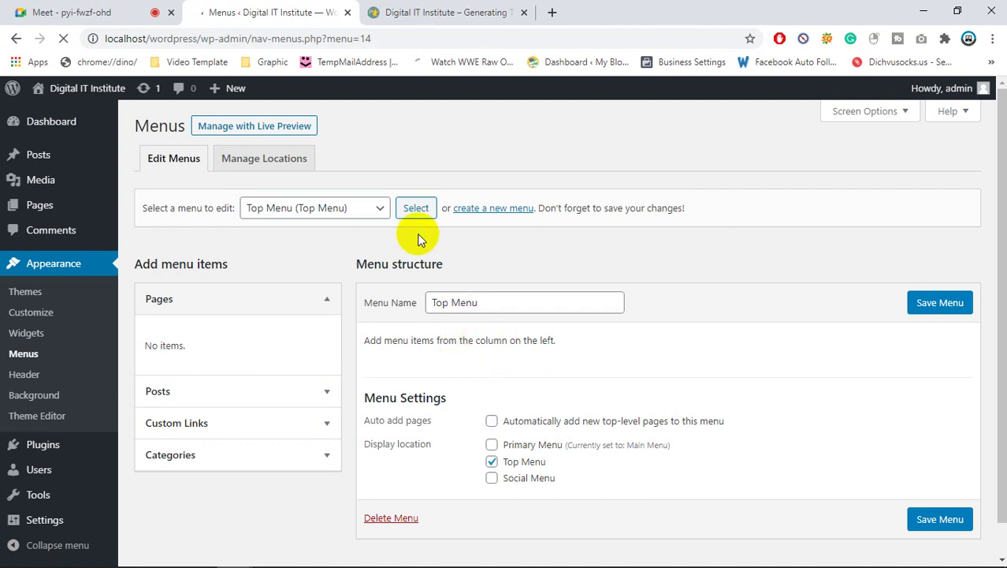
- Review the front page's logo area, navigation bar and top strip
left_click(445, 12)
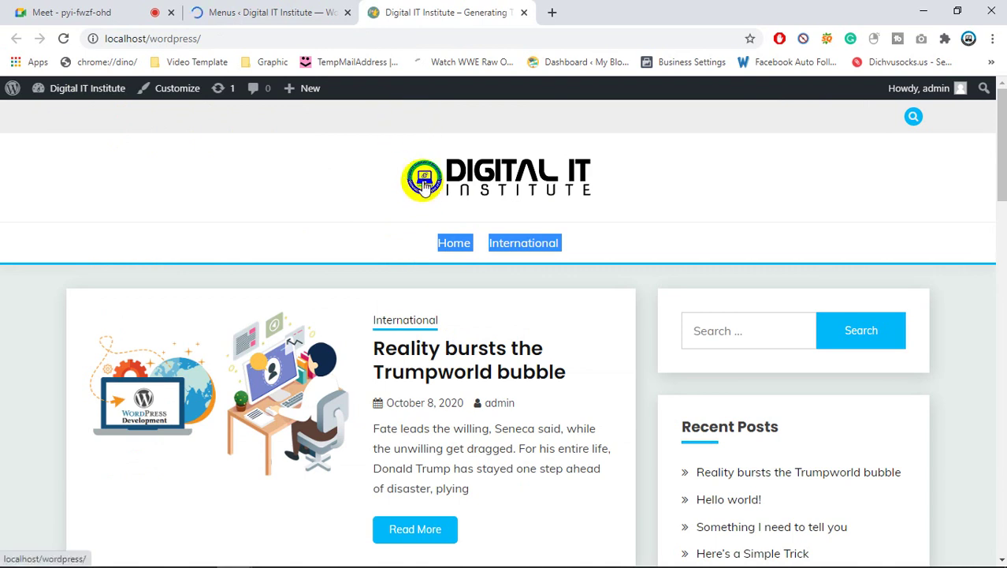
left_click_drag(118, 221, 240, 240)
left_click(239, 238)
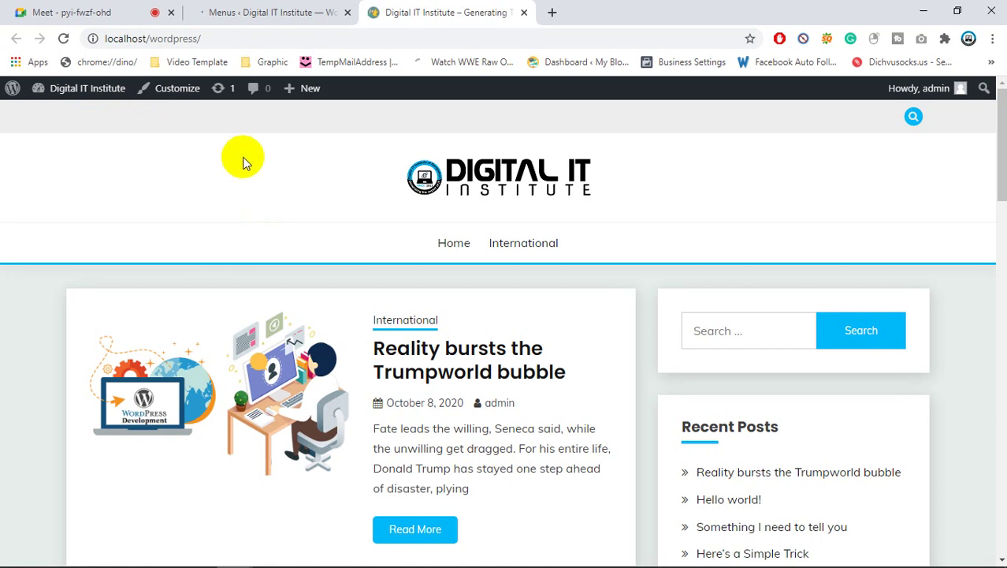
- Open admissionnewsbd.com in a new browser tab and examine its logo and main navigation bar as a reference layout
left_click(551, 12)
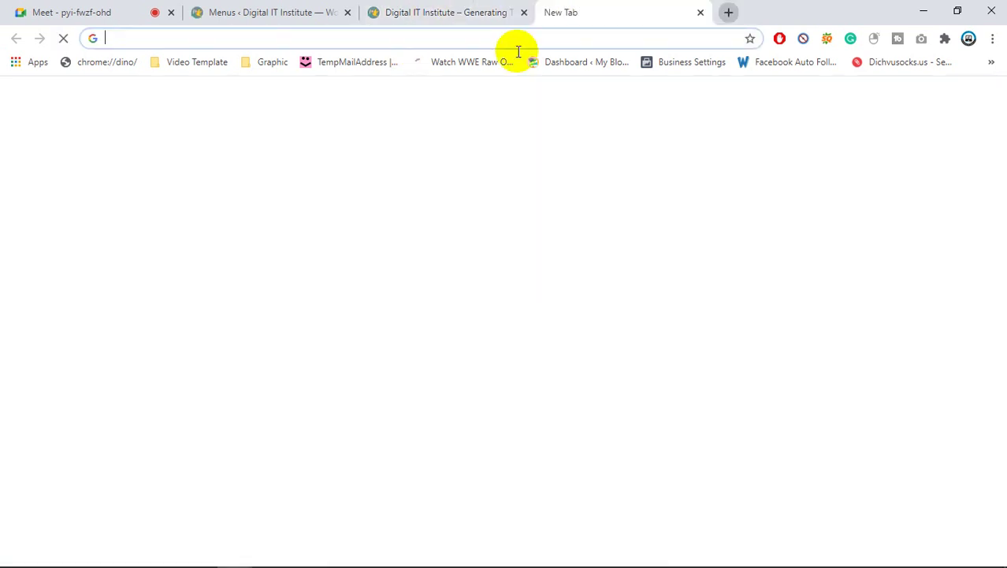
left_click(514, 40)
type("admi")
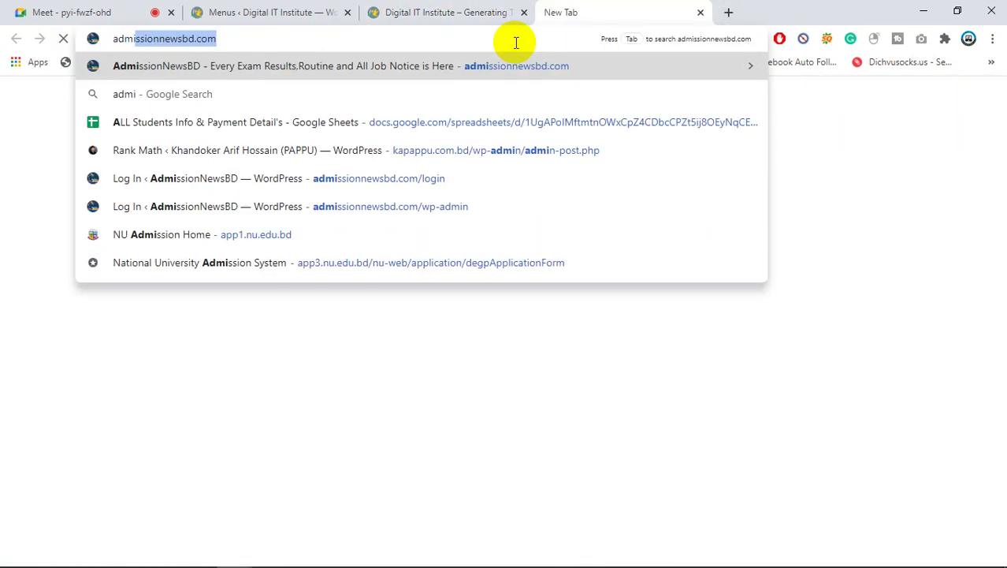
key("Return")
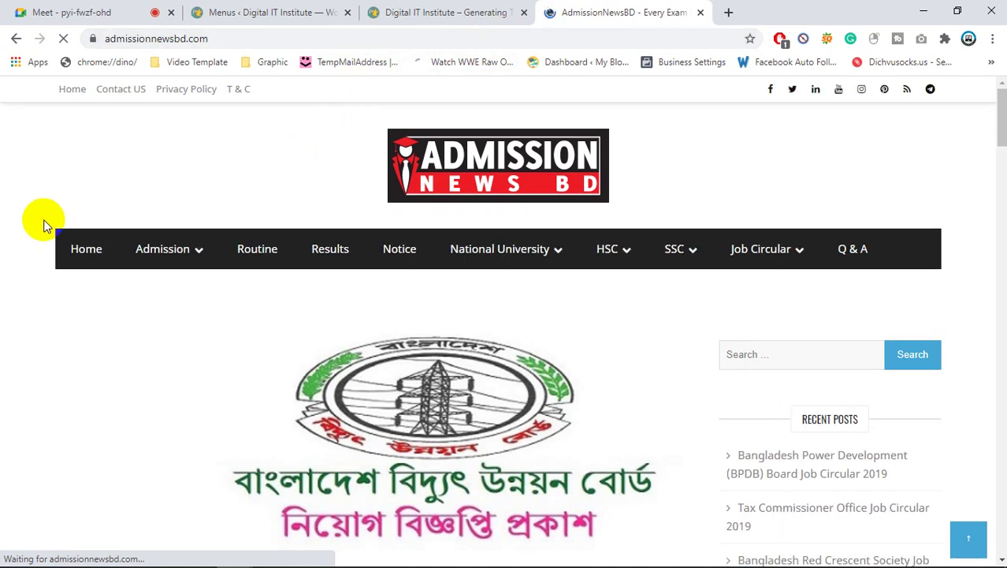
double_click(924, 251)
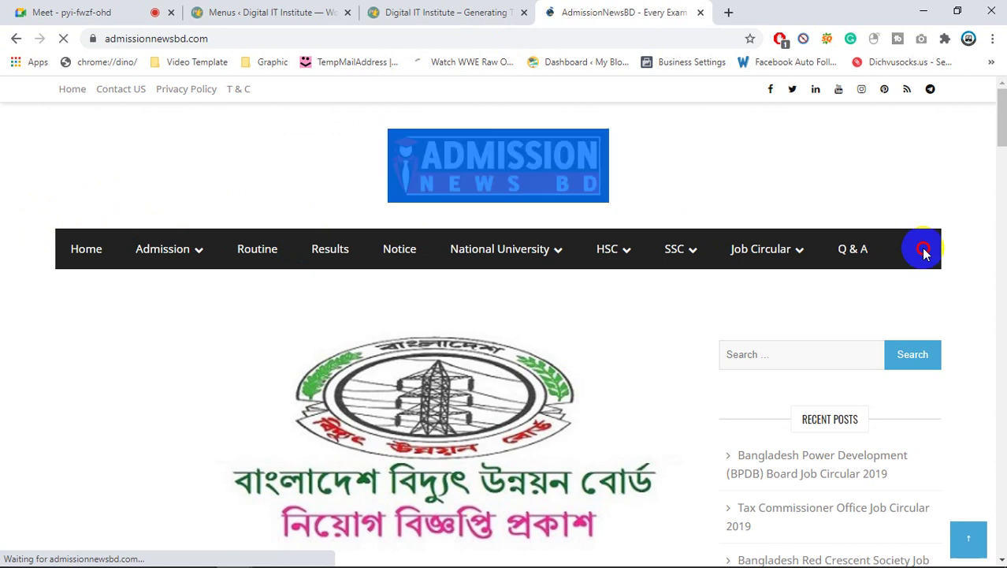
left_click_drag(924, 251, 43, 183)
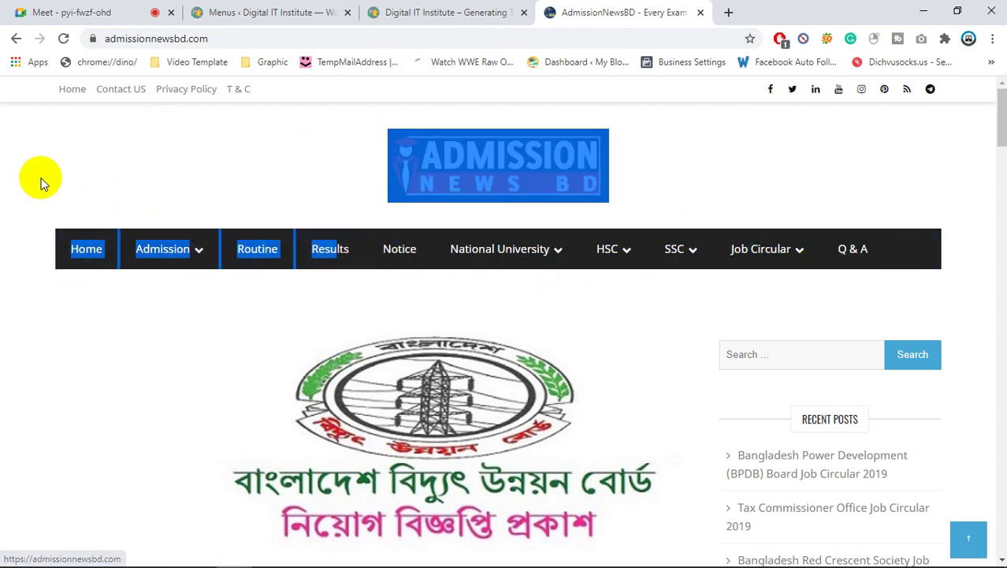
left_click(43, 183)
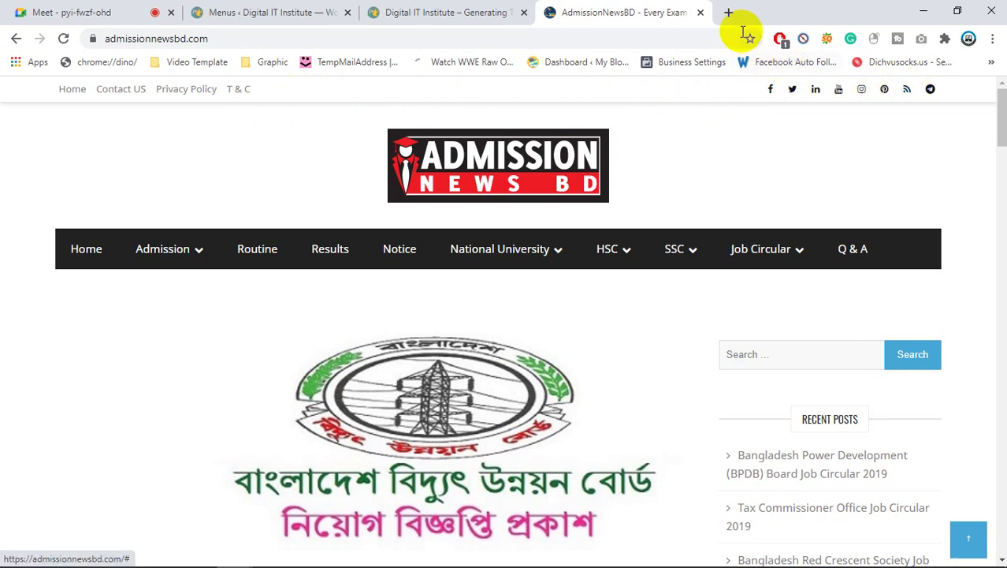
- Search Google for "rss" in a new browser tab and look at the RSS icon images
left_click(729, 11)
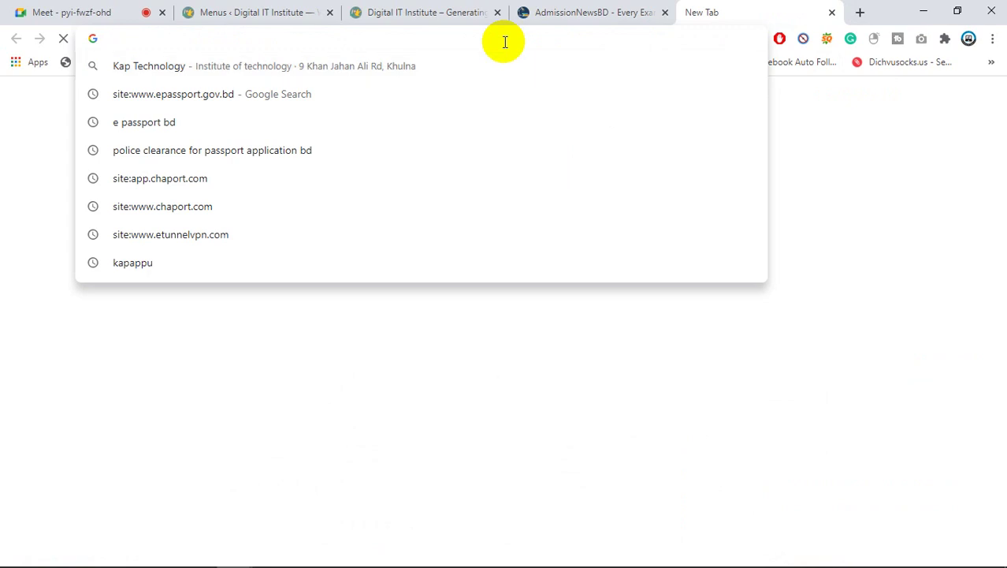
type("e")
key("BackSpace")
key("BackSpace")
type("rss")
key("Return")
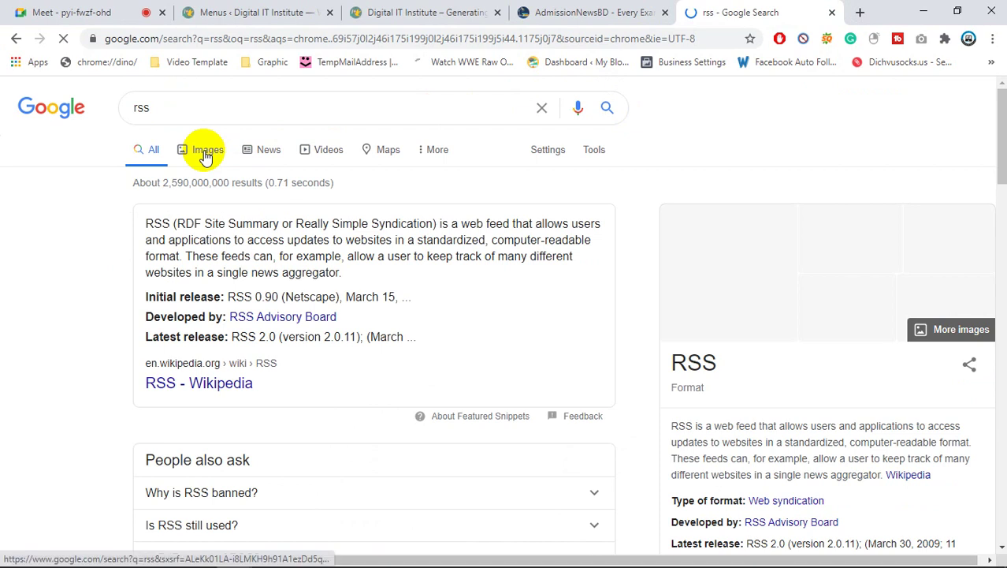
left_click(713, 302)
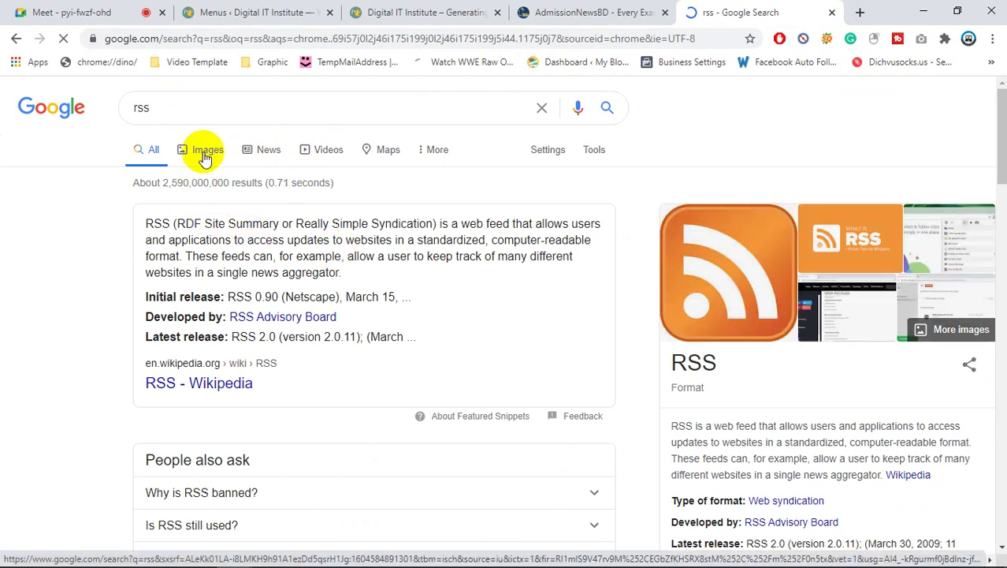
- Close the search tab and inspect the social media icons in the AdmissionNewsBD site's top bar
middle_click(714, 23)
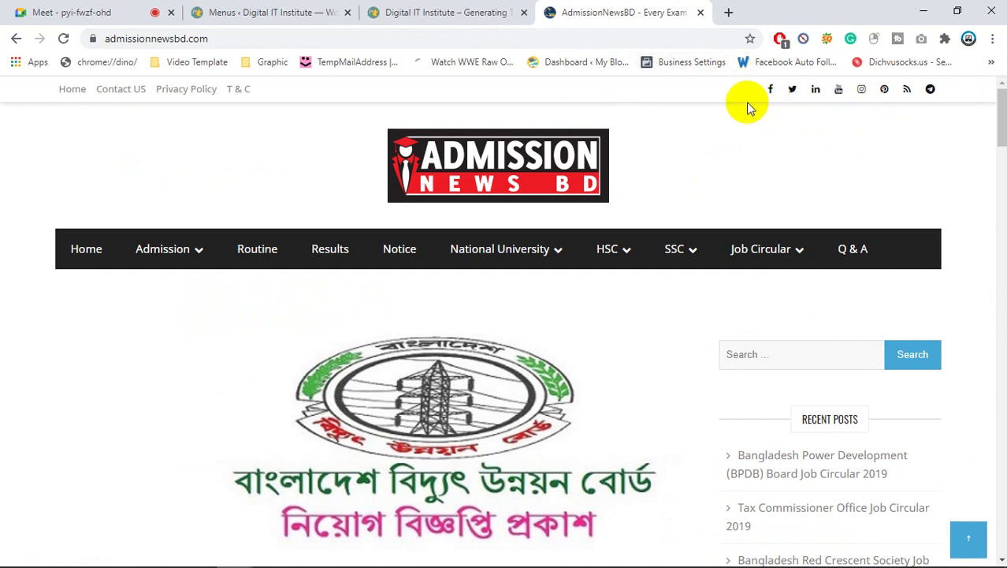
left_click_drag(776, 87, 737, 90)
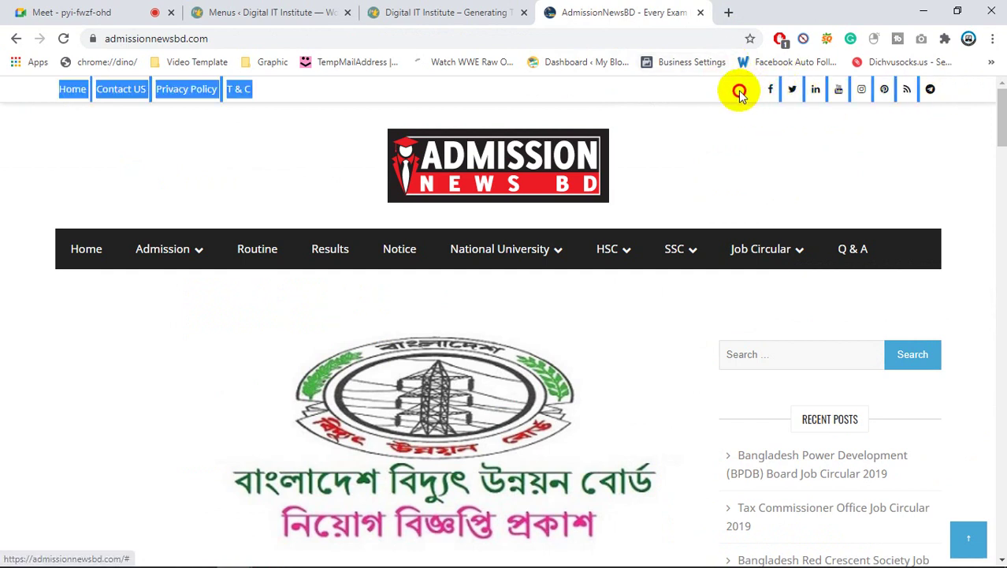
left_click(730, 155)
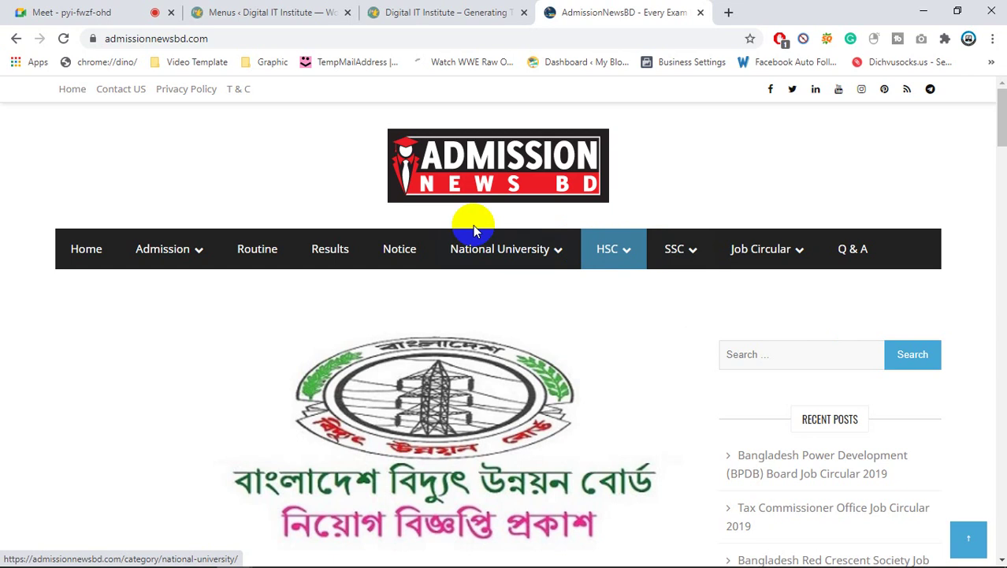
- Examine the text links in the AdmissionNewsBD top bar, then return to the Digital IT Institute menu editor
left_click_drag(42, 86, 241, 88)
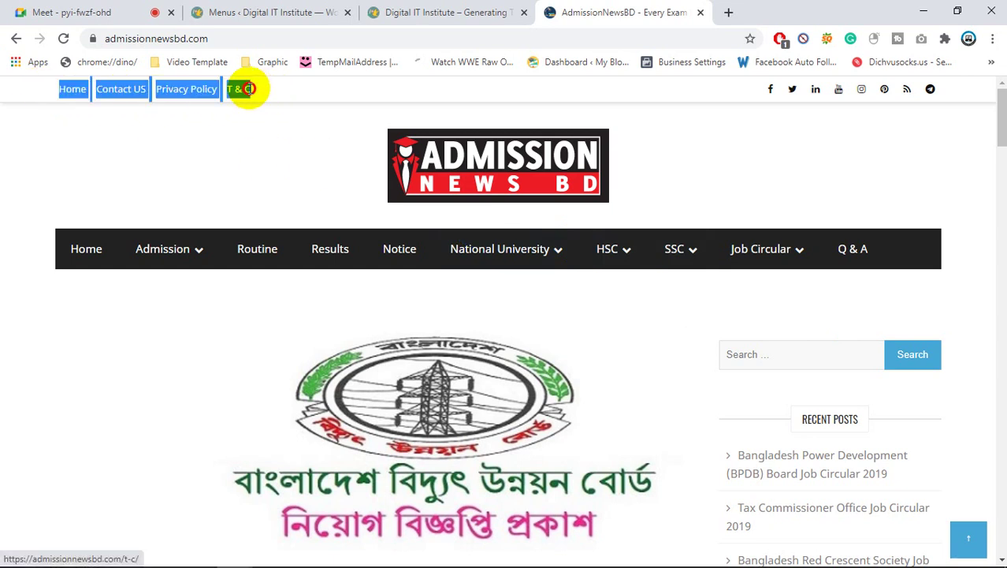
left_click_drag(54, 205, 197, 172)
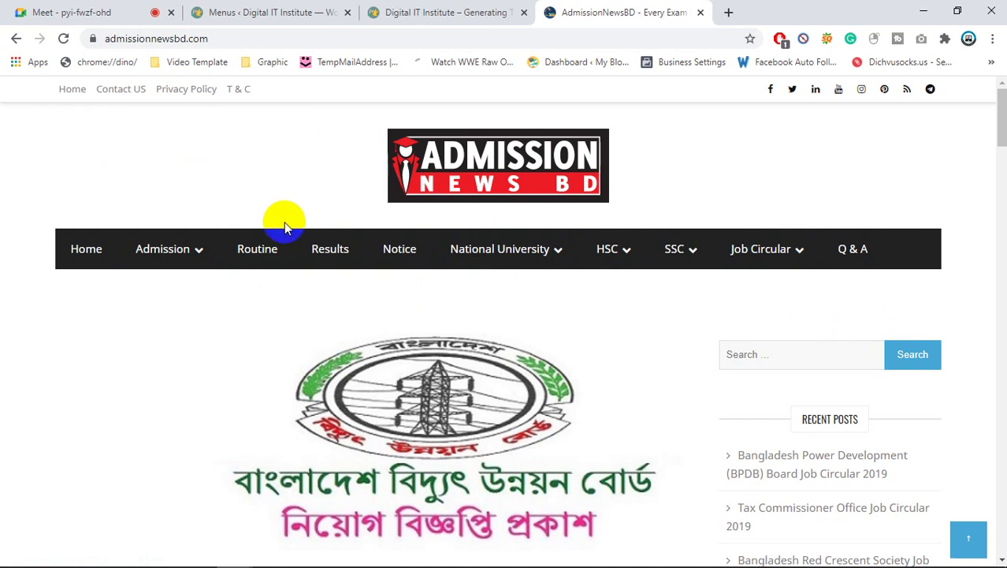
left_click(390, 17)
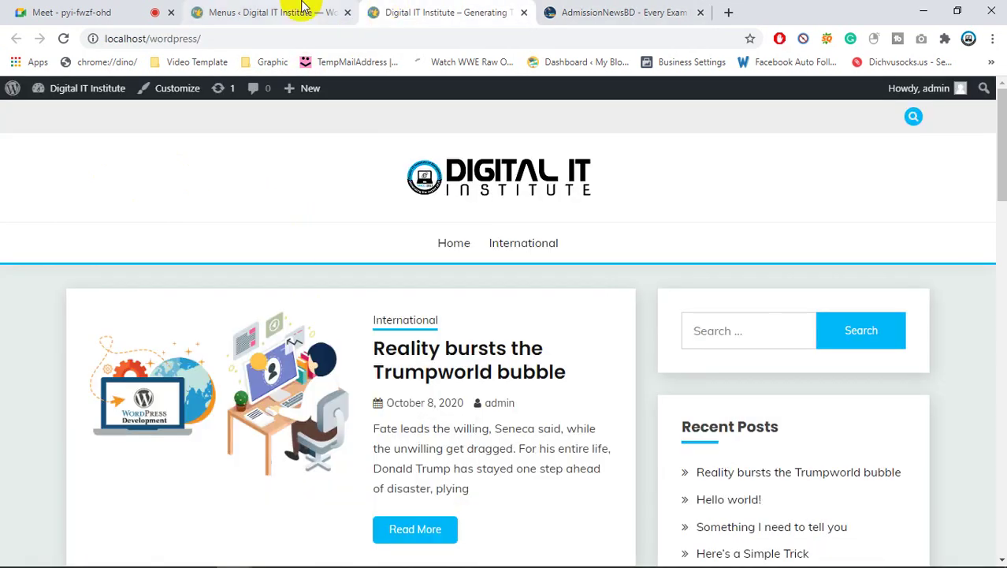
left_click(303, 8)
left_click(386, 9)
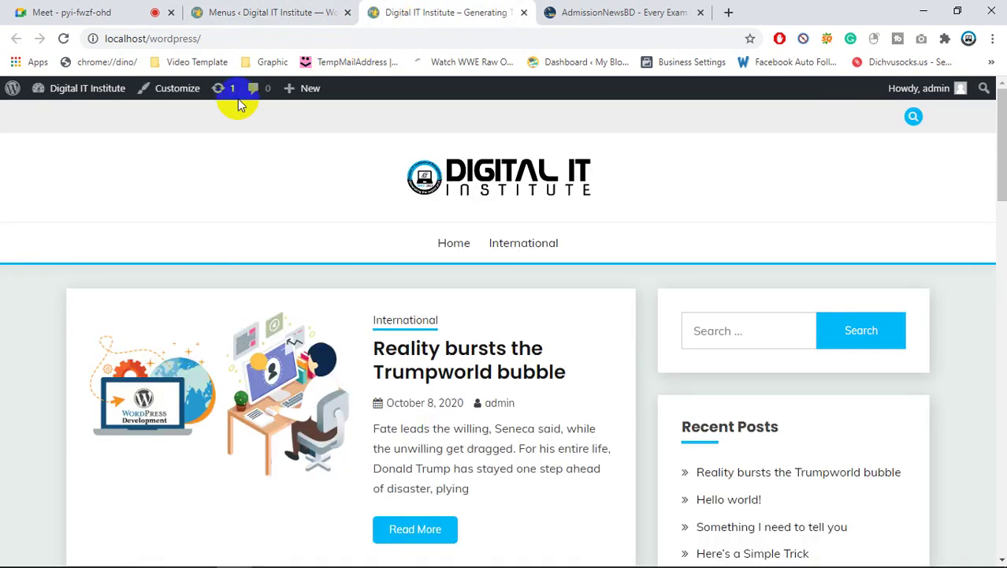
left_click(232, 9)
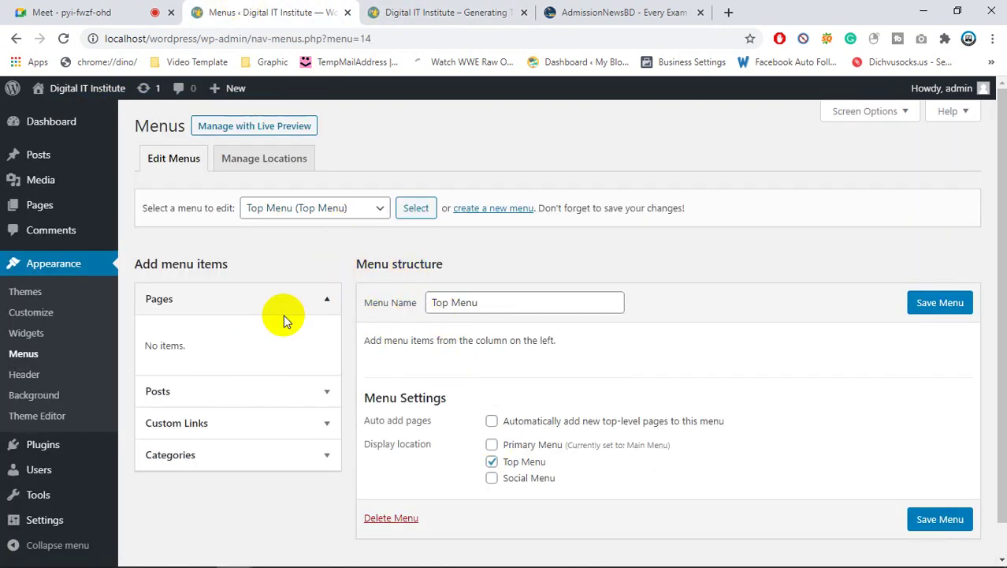
- Check the Pages, Posts and Categories sections for items available to add to the Top Menu
left_click(234, 312)
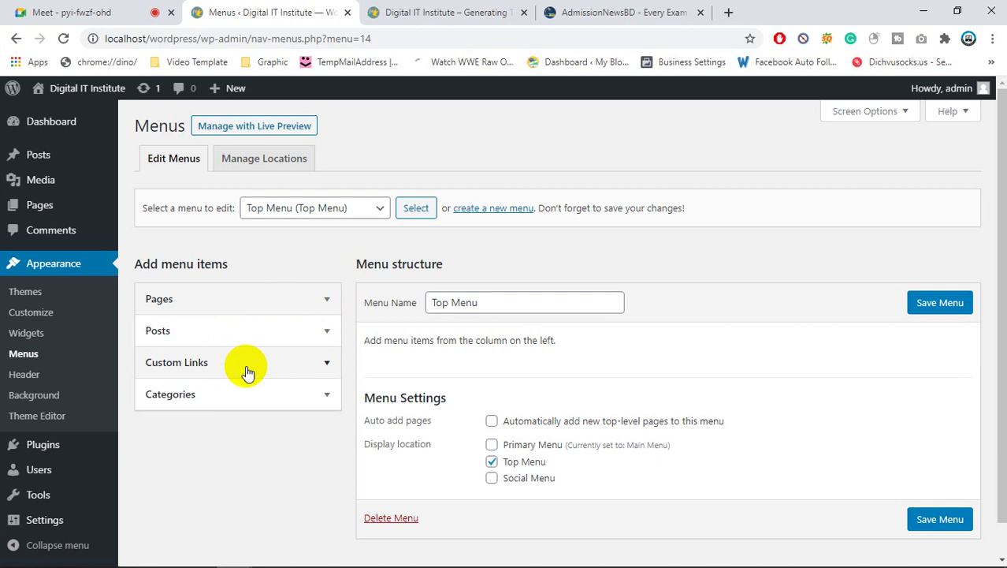
left_click(250, 399)
scroll(251, 399, "down", 1)
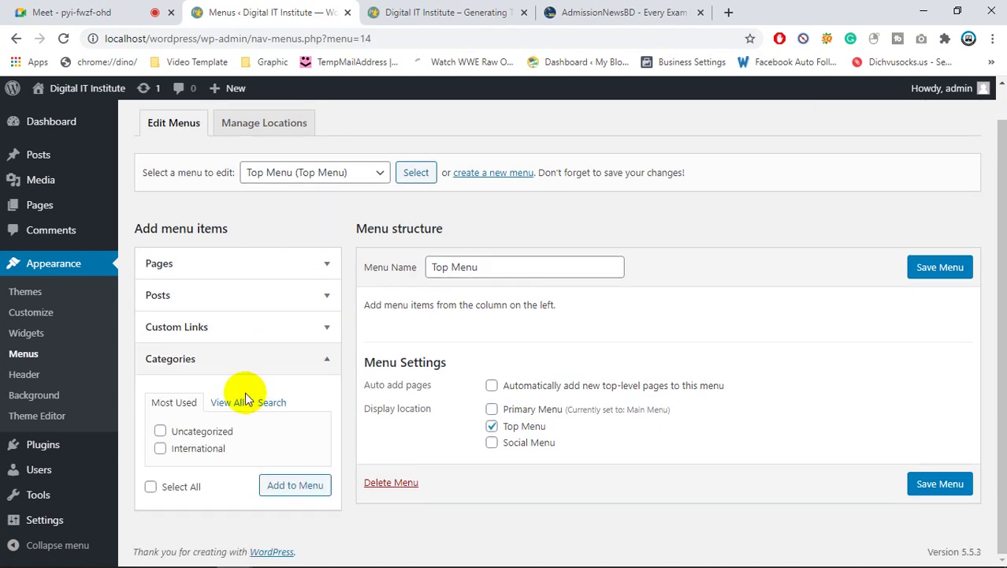
left_click(212, 279)
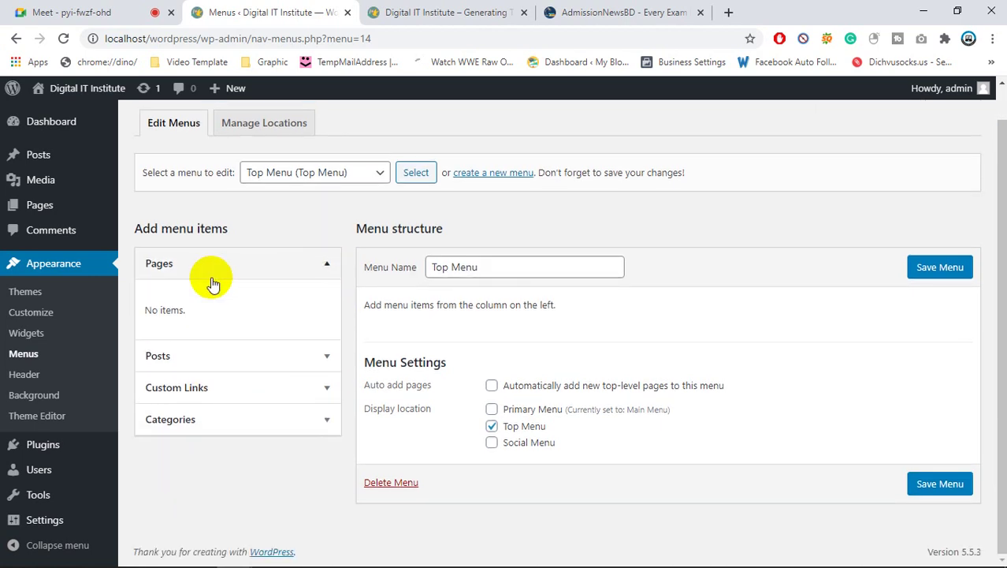
left_click(213, 272)
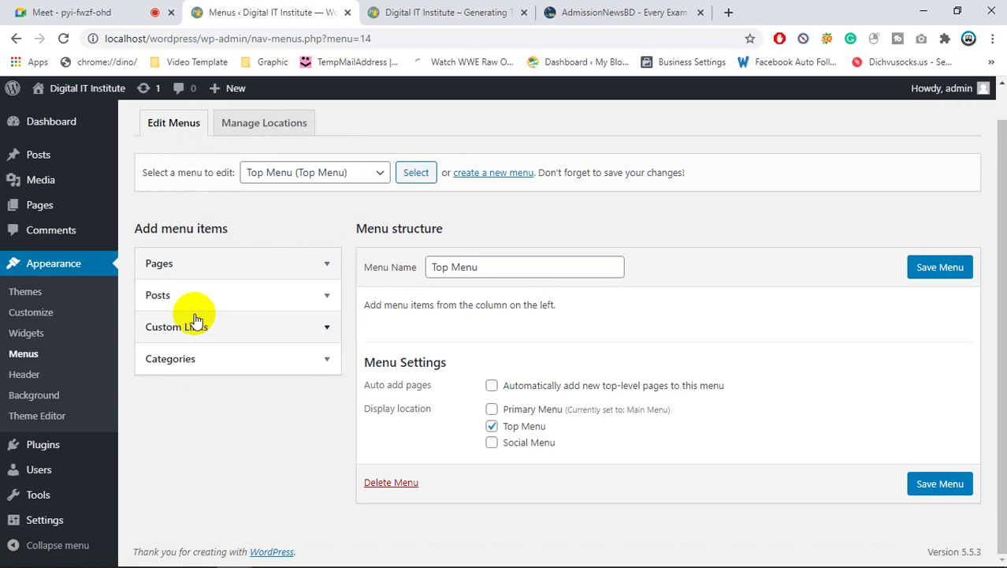
left_click(225, 273)
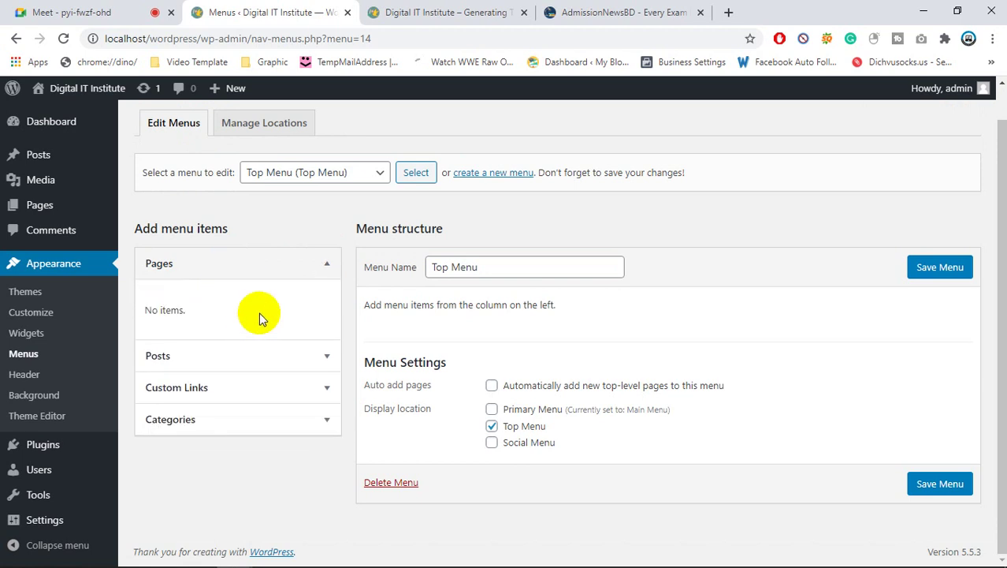
left_click(205, 361)
left_click(204, 330)
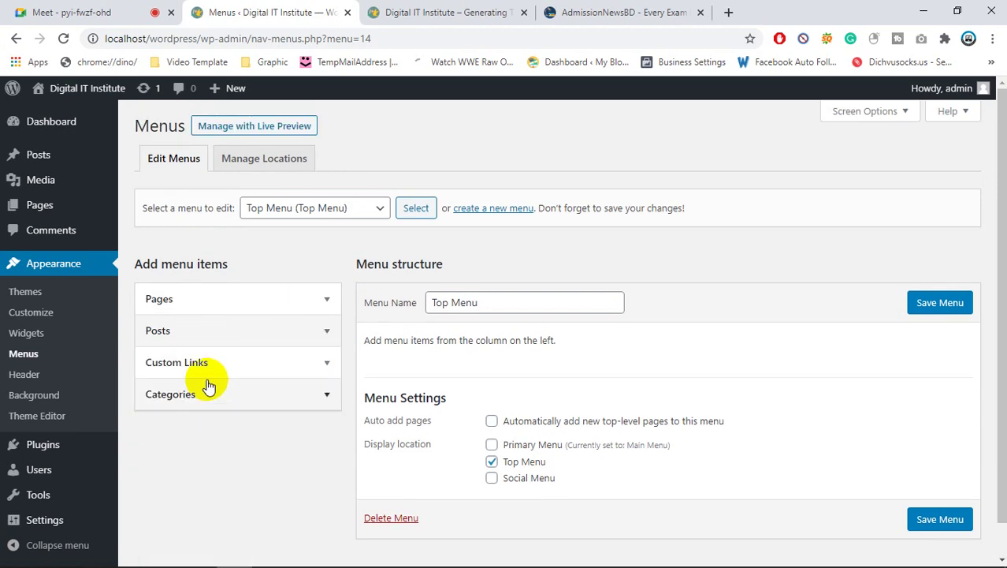
- Add the International category to the Top Menu
left_click(208, 380)
left_click(201, 382)
left_click(201, 386)
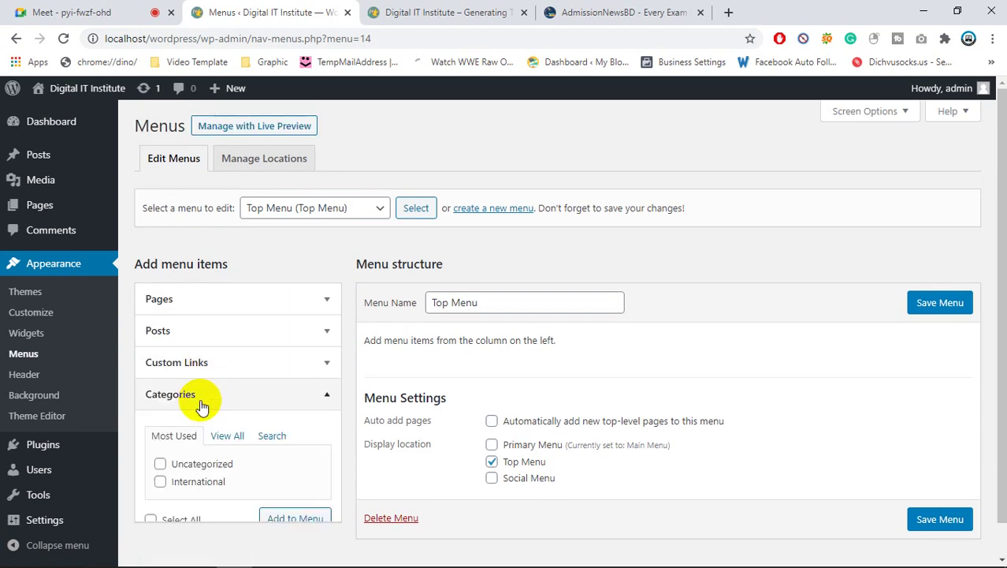
left_click(199, 484)
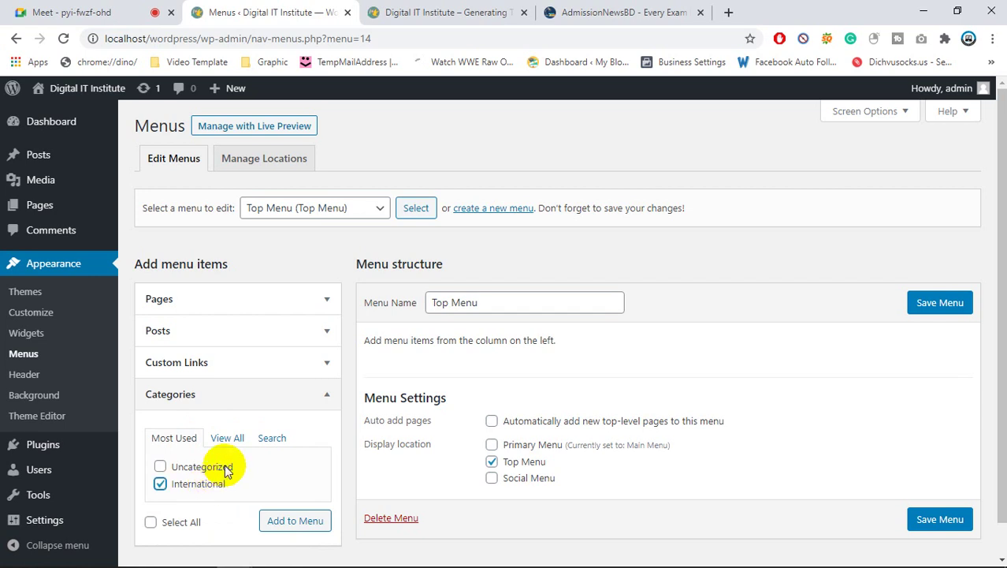
left_click(305, 527)
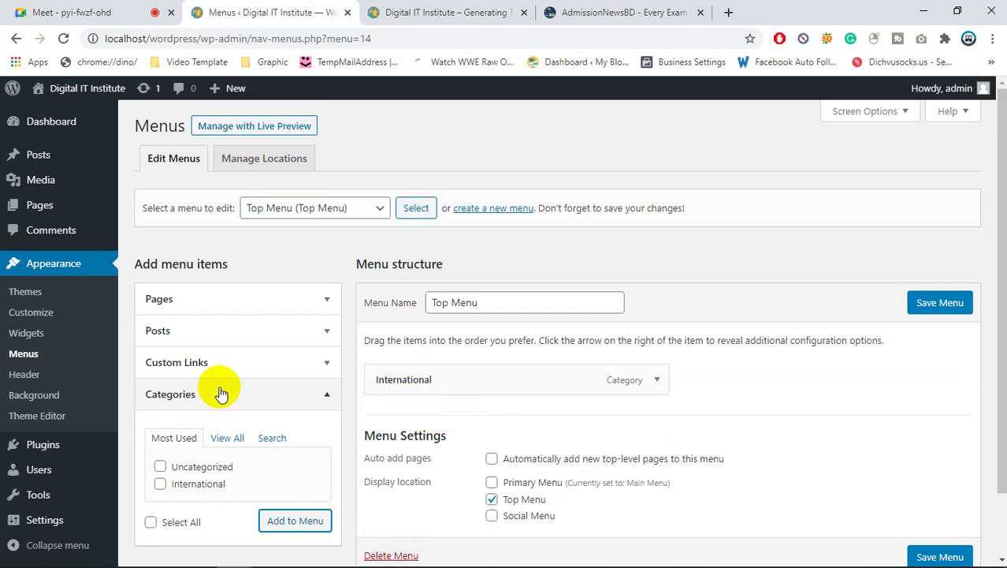
- Start a custom link for the Top Menu and enter "Contact me on facebook" as its link text
left_click(234, 357)
left_click(253, 440)
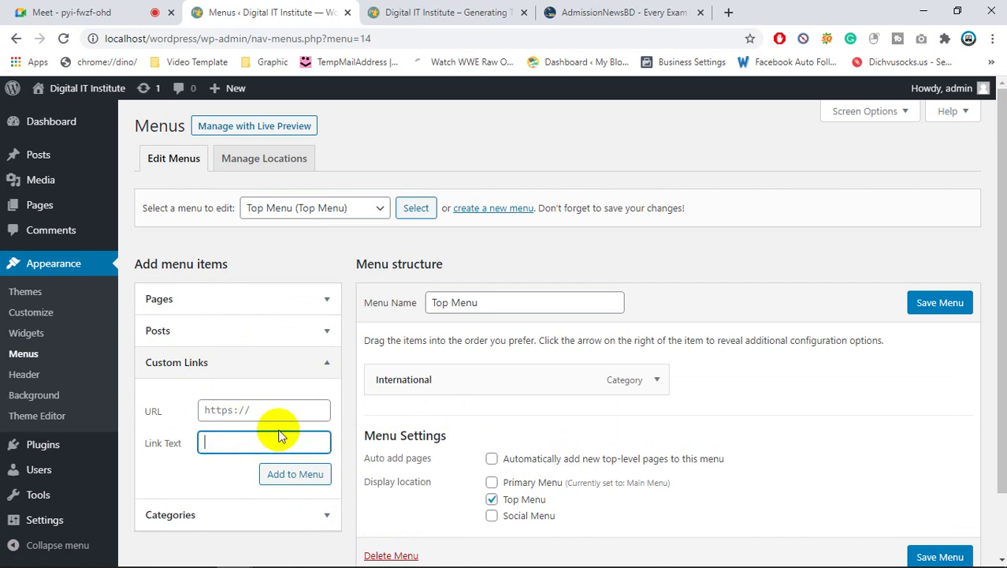
left_click(272, 409)
triple_click(270, 408)
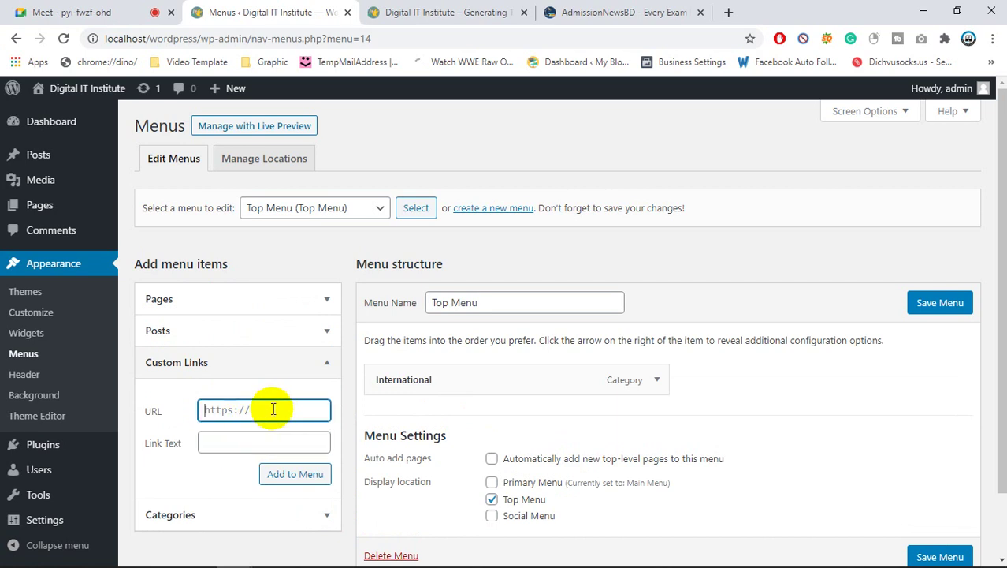
left_click(240, 442)
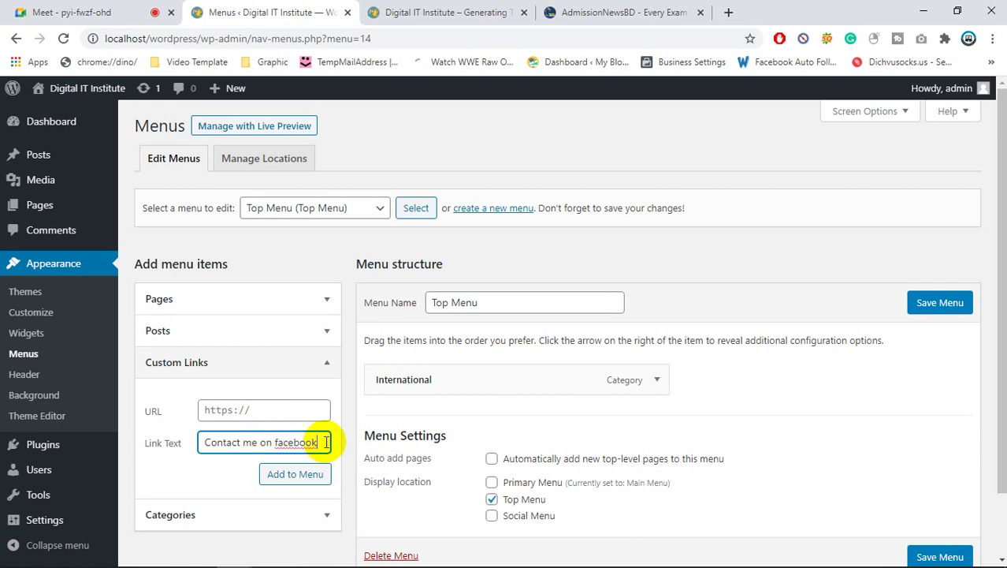
- Replace the custom link's text with "My FB Page"
left_click_drag(331, 439, 198, 439)
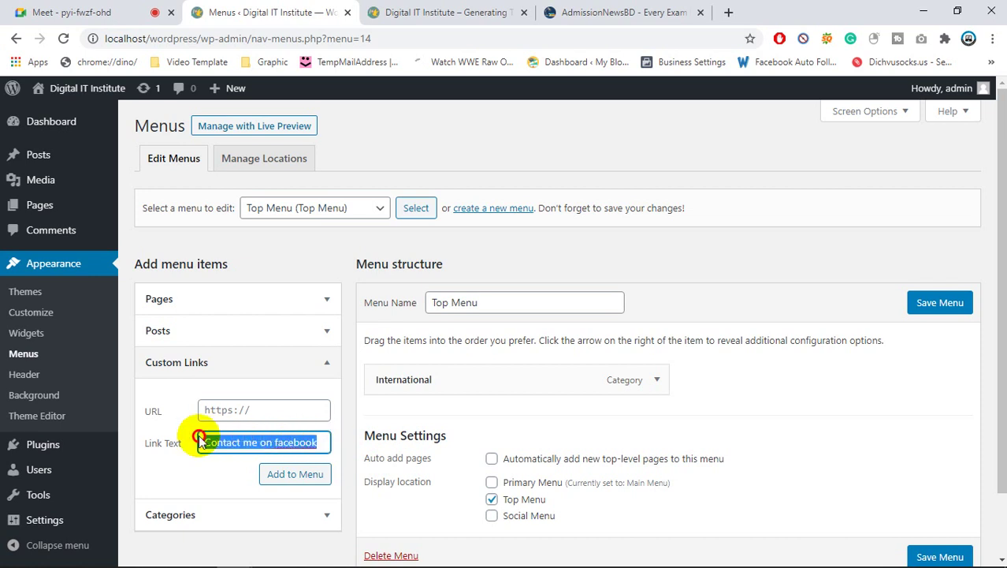
left_click(263, 442)
left_click_drag(263, 442, 316, 441)
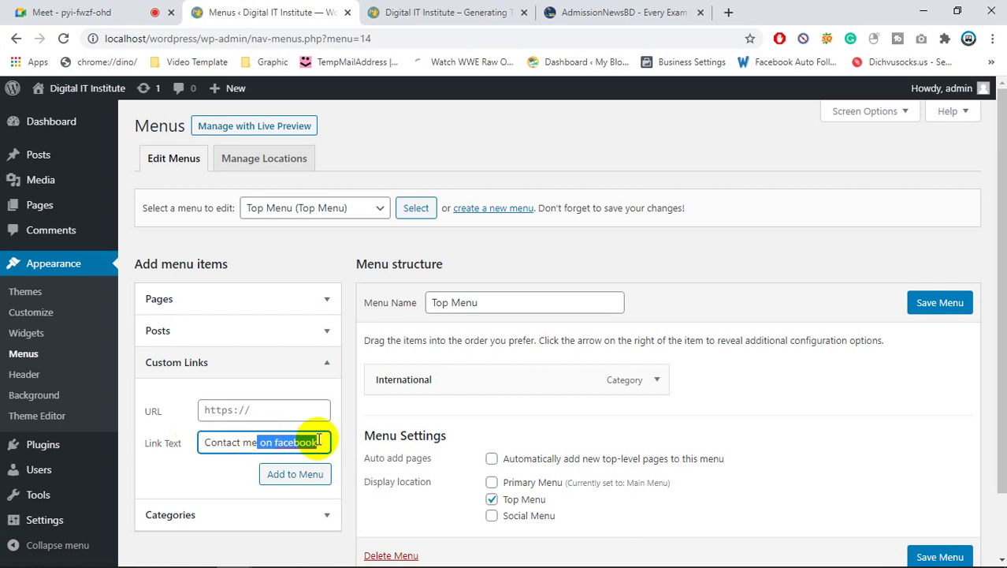
key("BackSpace")
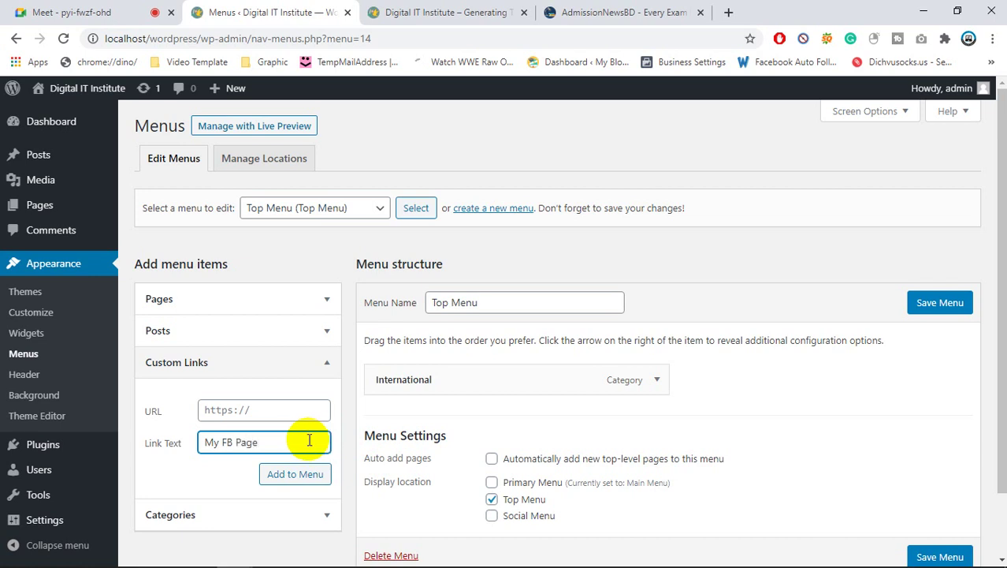
- Open the facebook.com/BangladeshIT page in a new browser tab
left_click(269, 410)
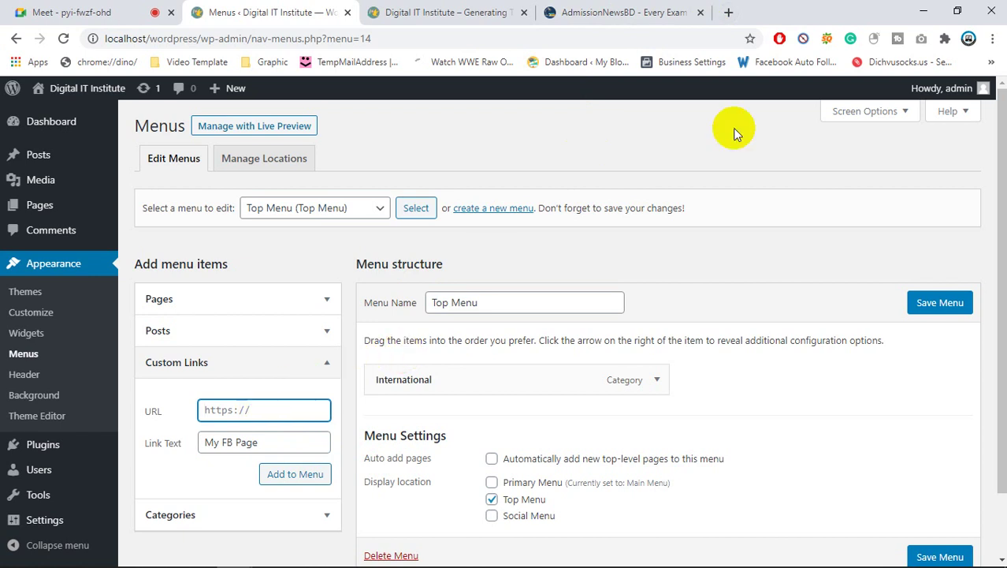
left_click(729, 12)
left_click(563, 38)
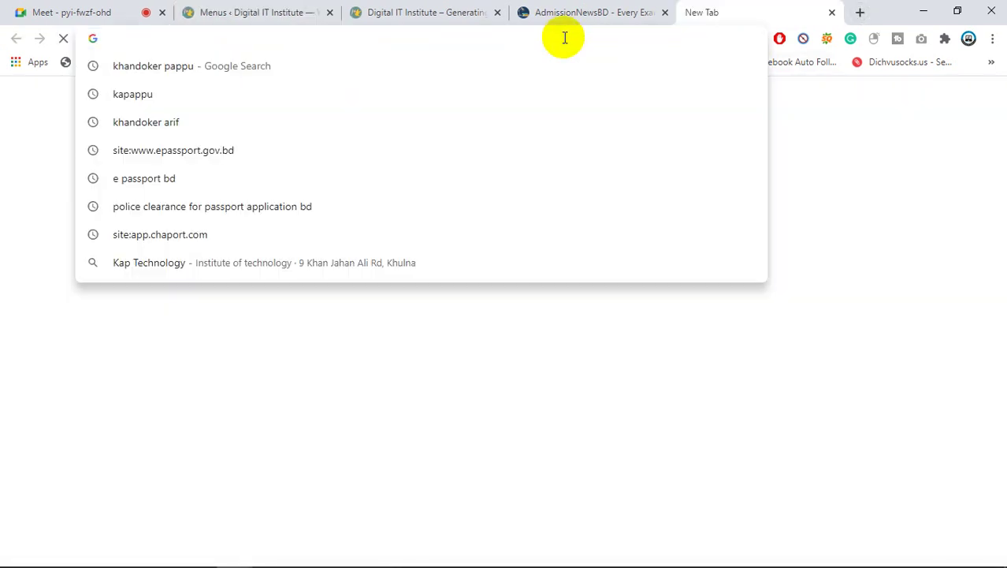
type("fac")
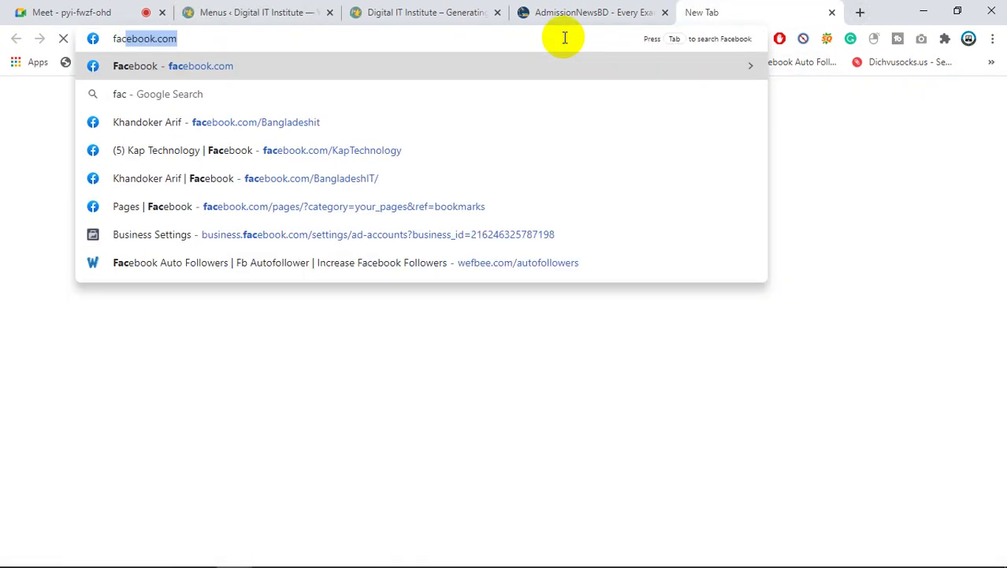
left_click(314, 119)
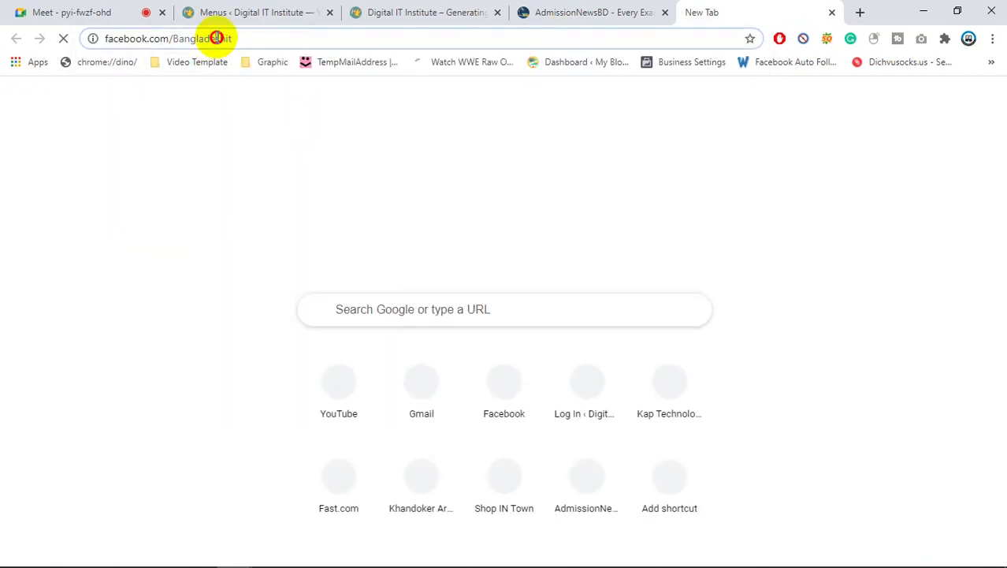
left_click(216, 38)
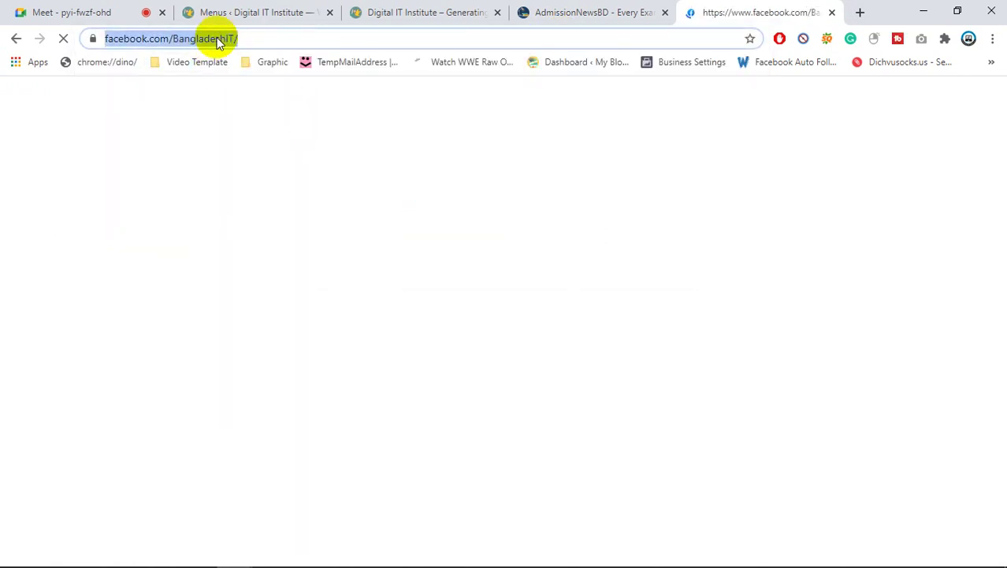
- Copy the full web address of the BangladeshIT Facebook page
double_click(238, 38)
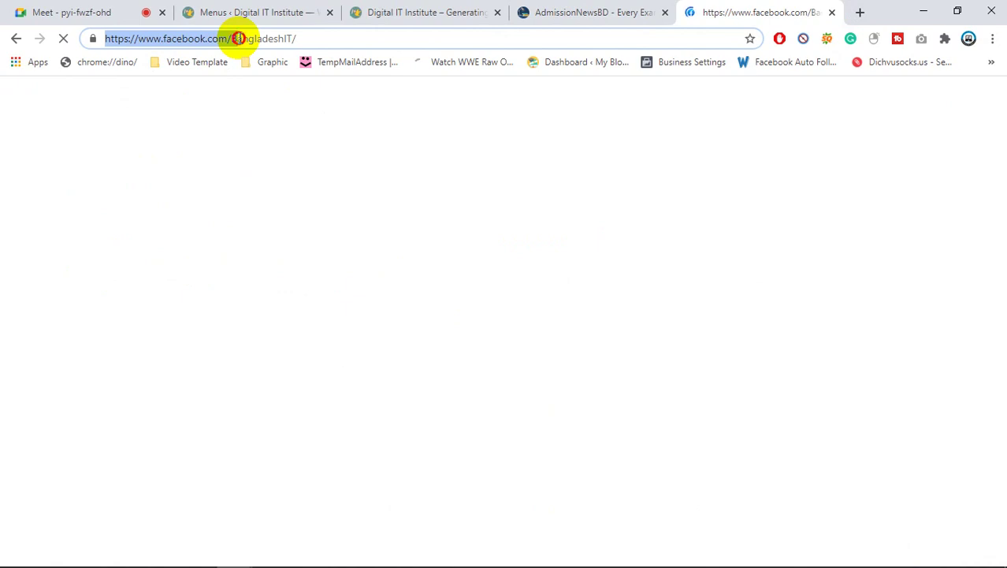
double_click(239, 38)
left_click(239, 38)
right_click(239, 38)
triple_click(223, 43)
right_click(224, 42)
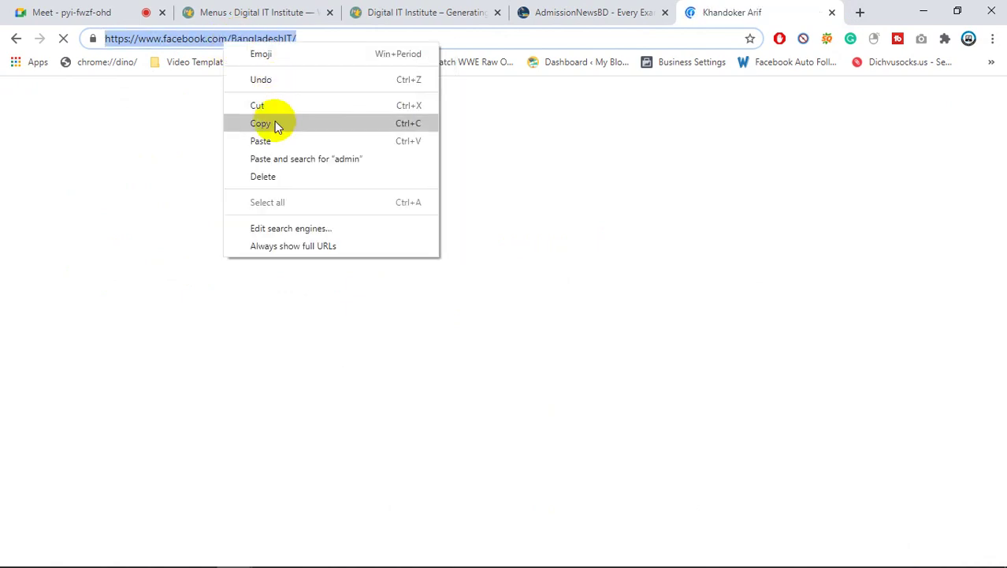
left_click(274, 123)
right_click(258, 45)
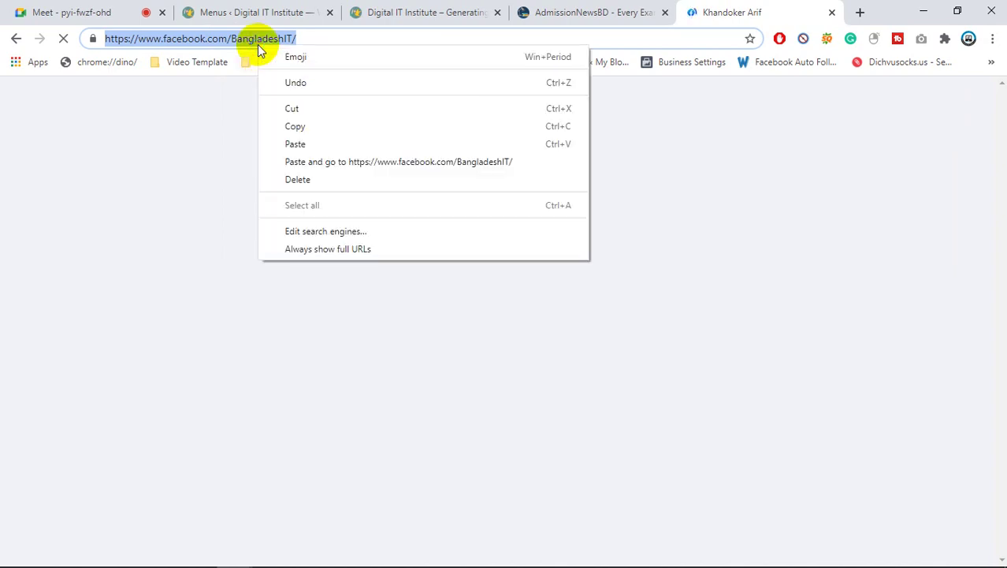
left_click(308, 112)
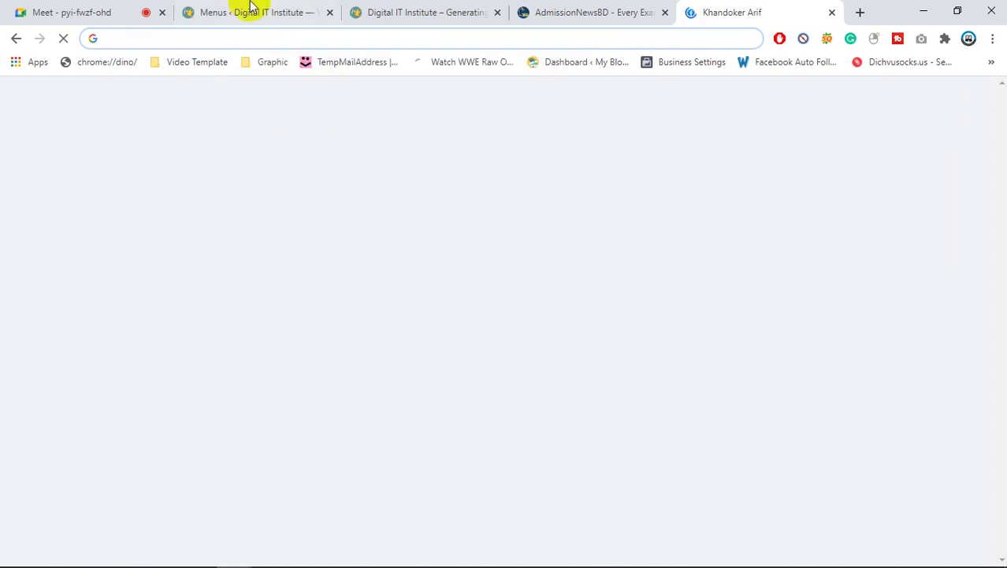
- Back in the menu editor, paste the Facebook page address as the custom link's URL and add the link to the Top Menu
left_click(237, 11)
left_click(109, 8)
left_click(227, 9)
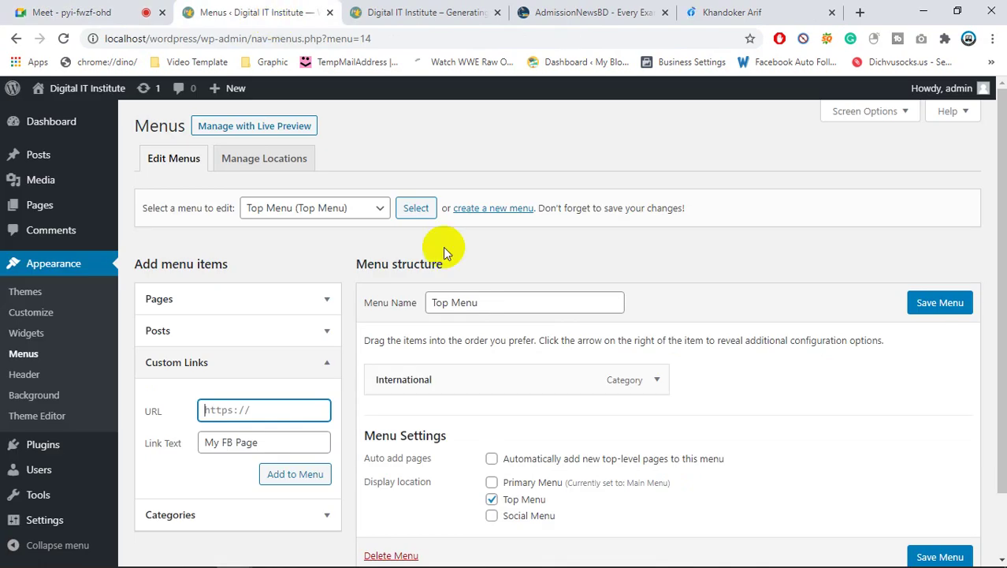
left_click(274, 403)
key("ctrl+v")
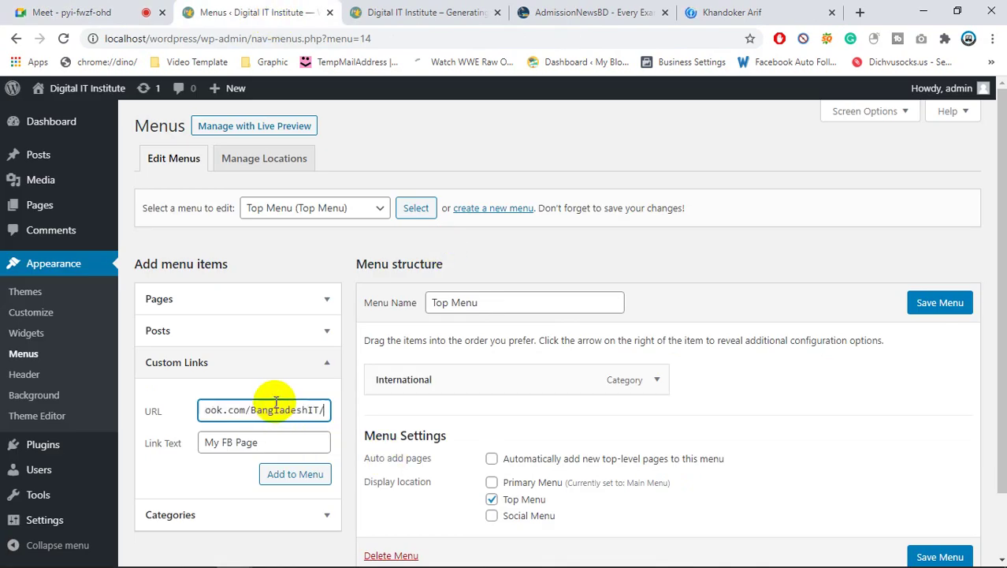
left_click(304, 477)
left_click(303, 477)
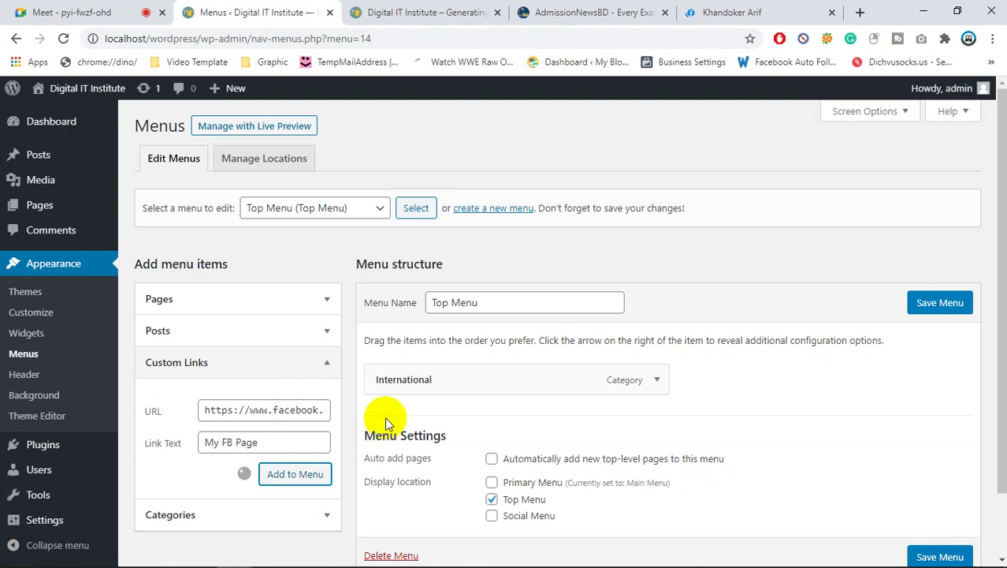
- Close the Facebook page tab and switch to the Google Meet tab
left_click(741, 12)
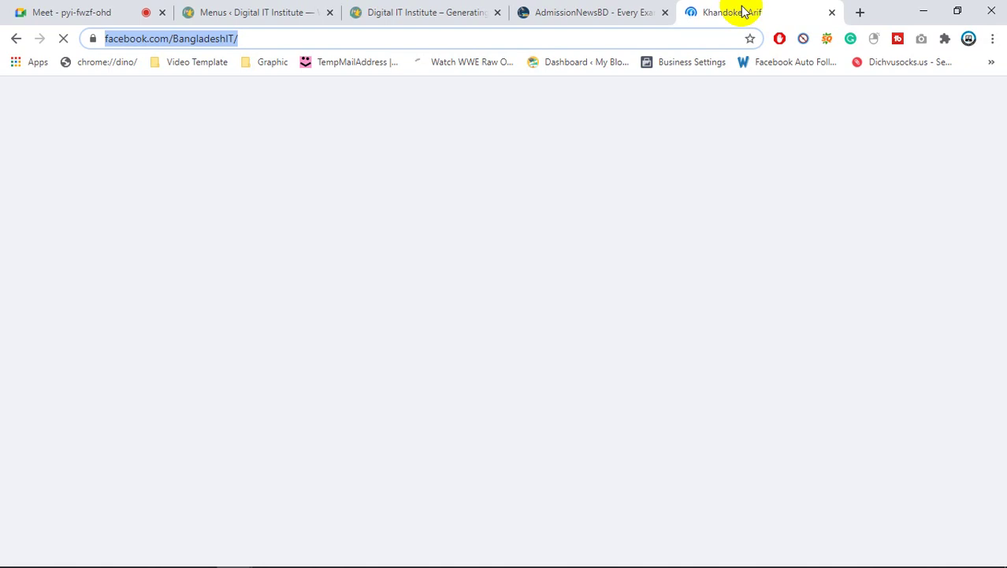
left_click(832, 11)
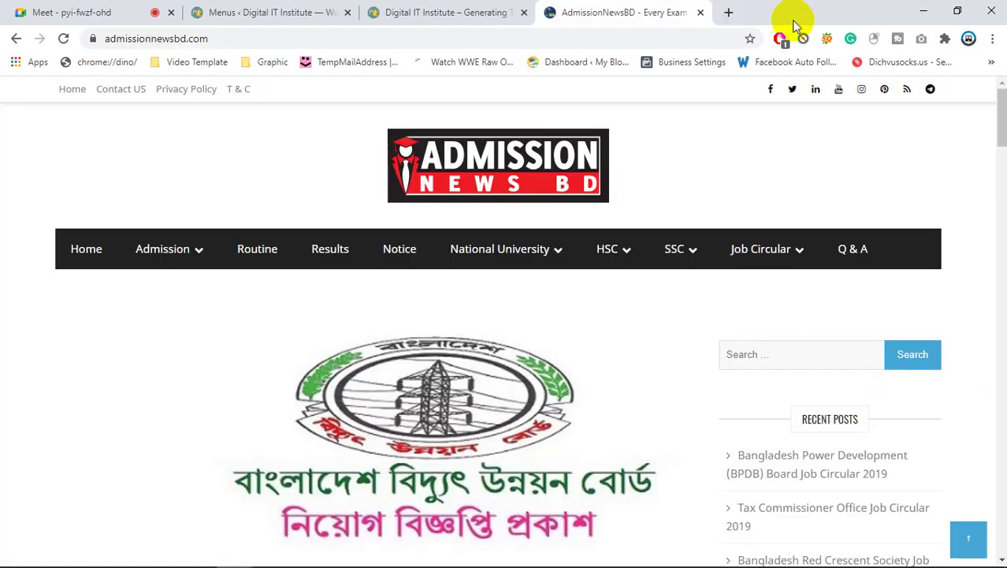
left_click(156, 11)
left_click(700, 12)
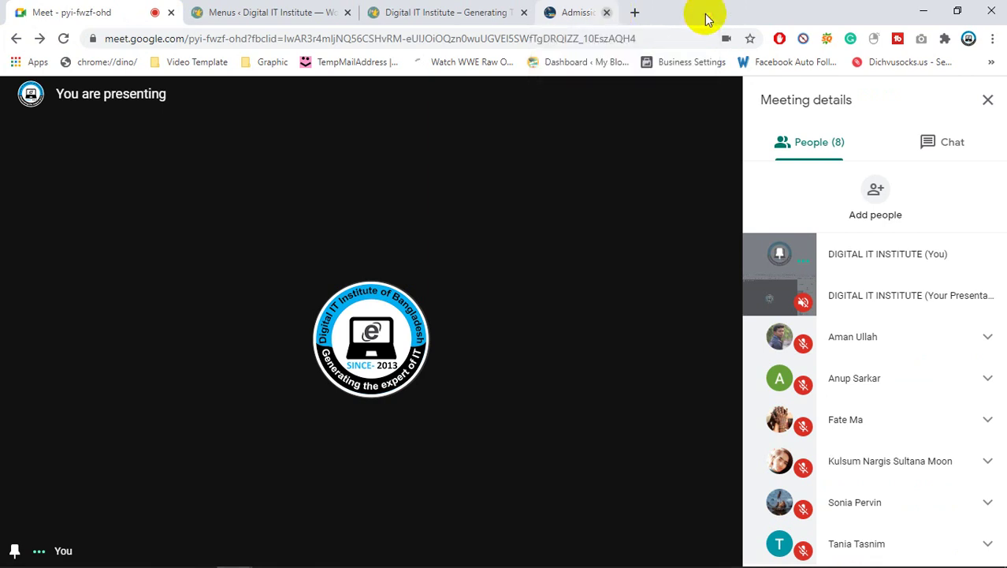
- Return to the menu editor and save the Top Menu with its International category and My FB Page link
left_click(268, 11)
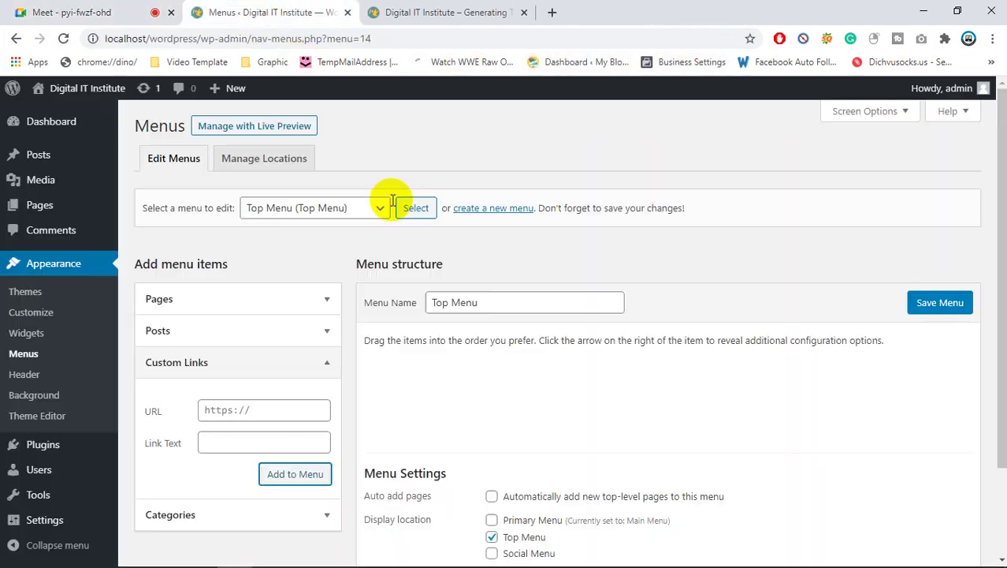
scroll(417, 359, "down", 1)
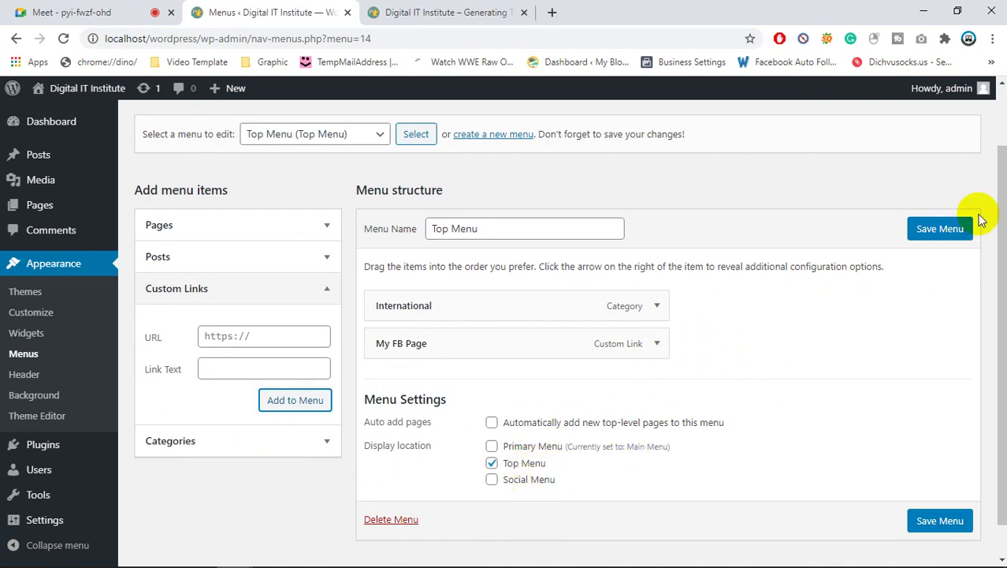
left_click(948, 225)
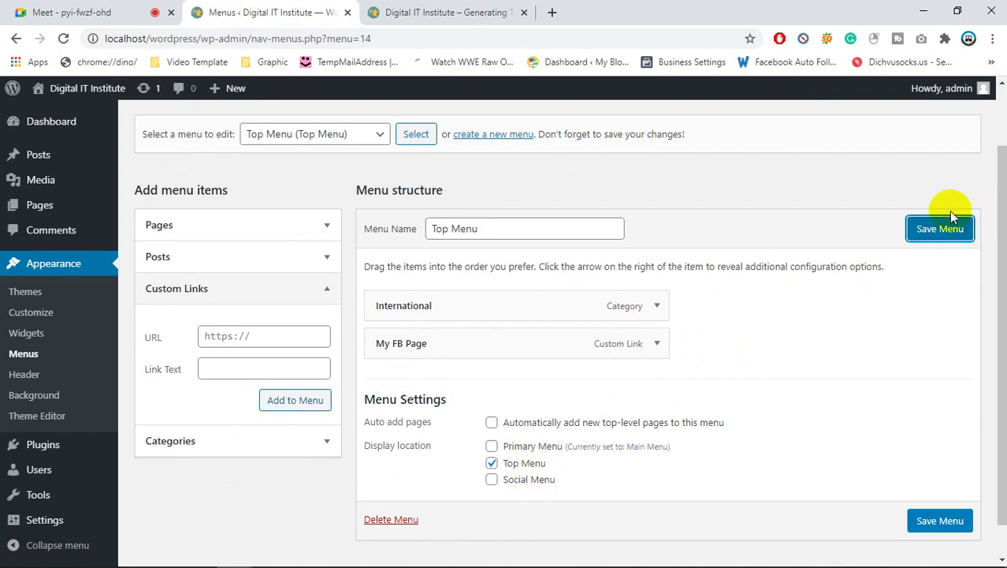
- Reload the site's home page and check the Top Menu items in the bar above the logo
left_click(461, 10)
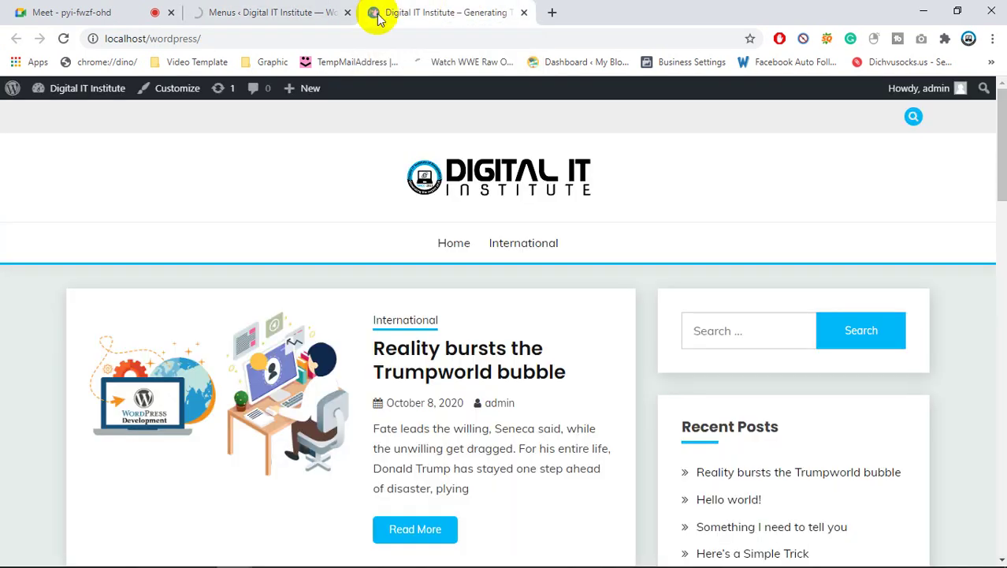
left_click(316, 12)
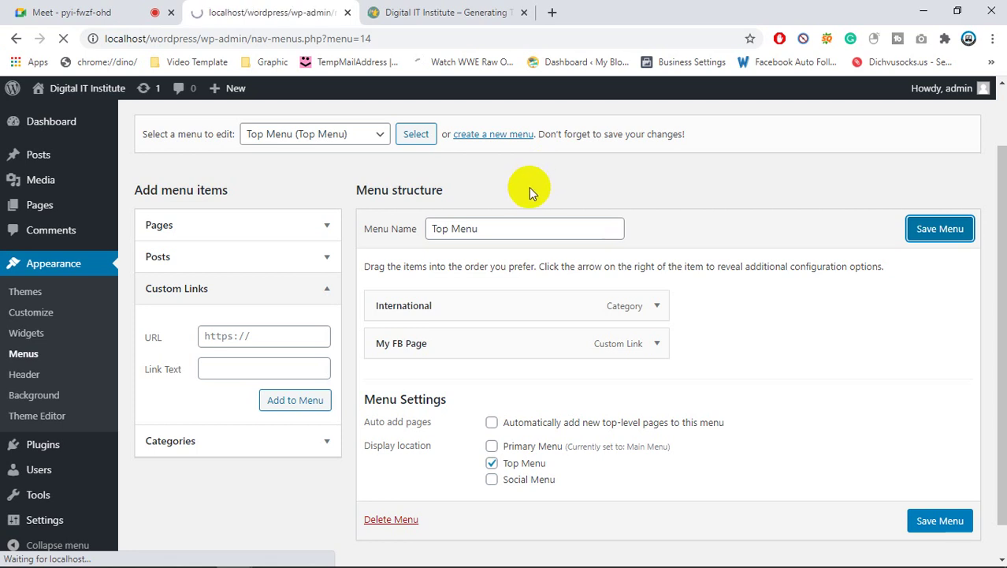
left_click(446, 12)
left_click(278, 44)
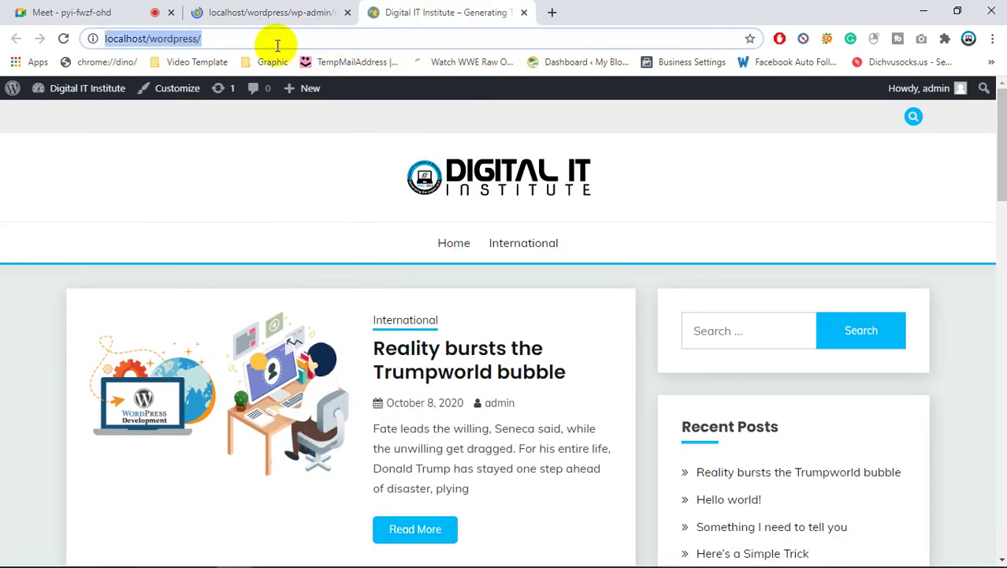
key("Return")
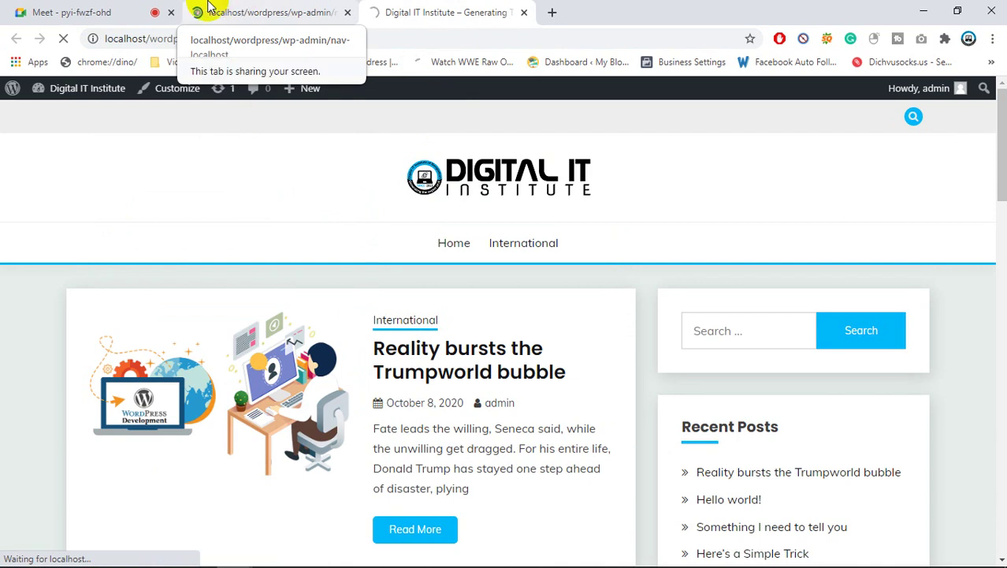
left_click(101, 7)
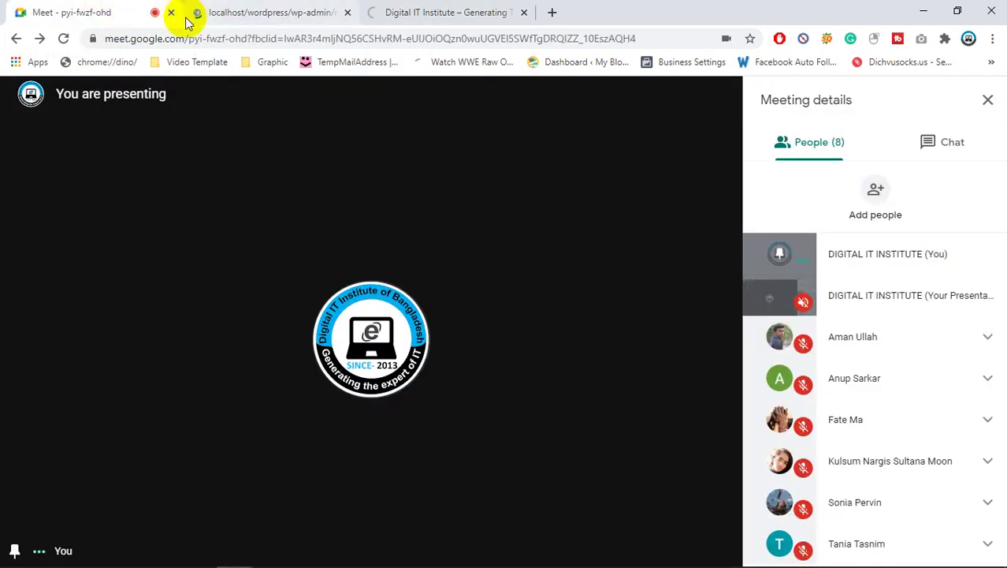
left_click(254, 8)
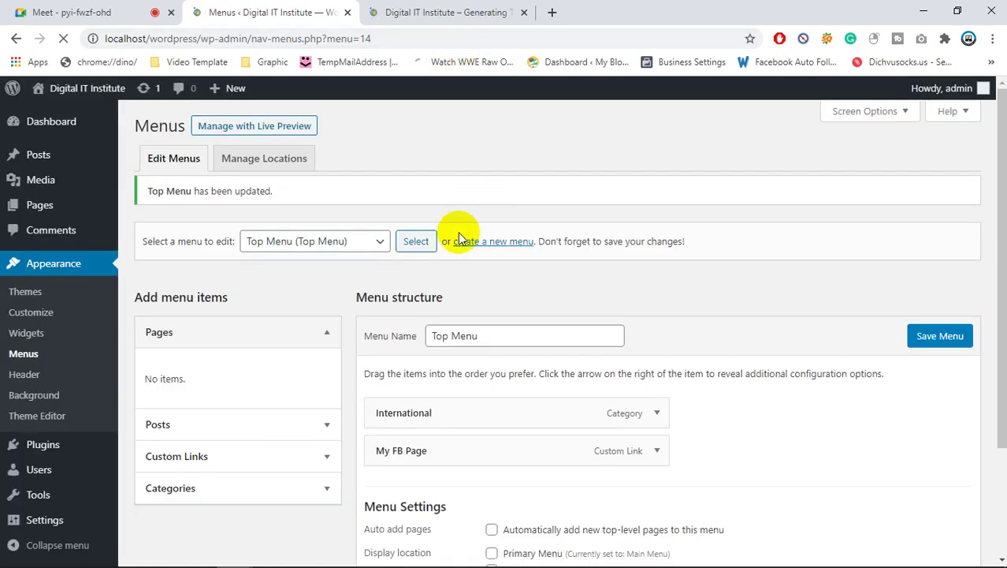
left_click(427, 11)
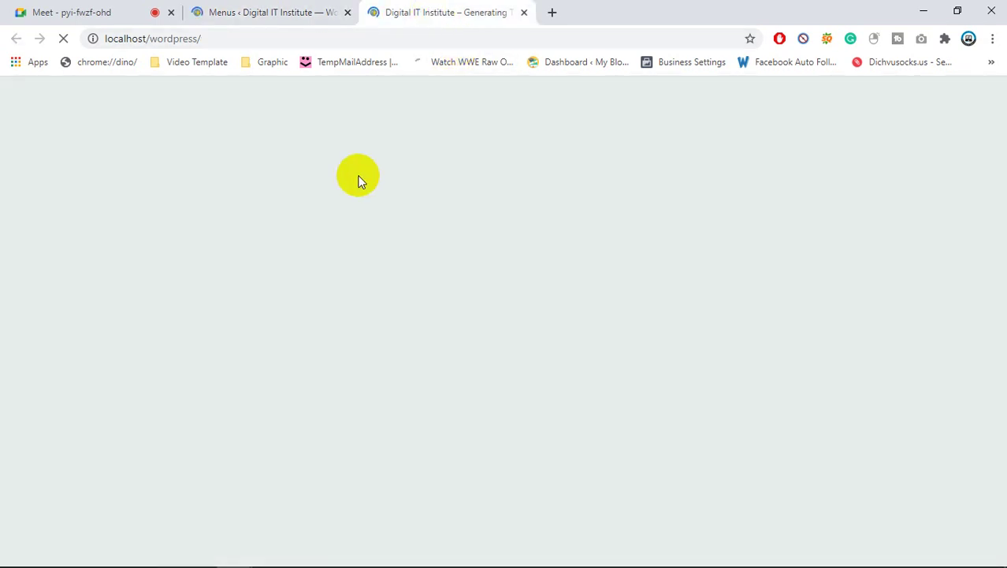
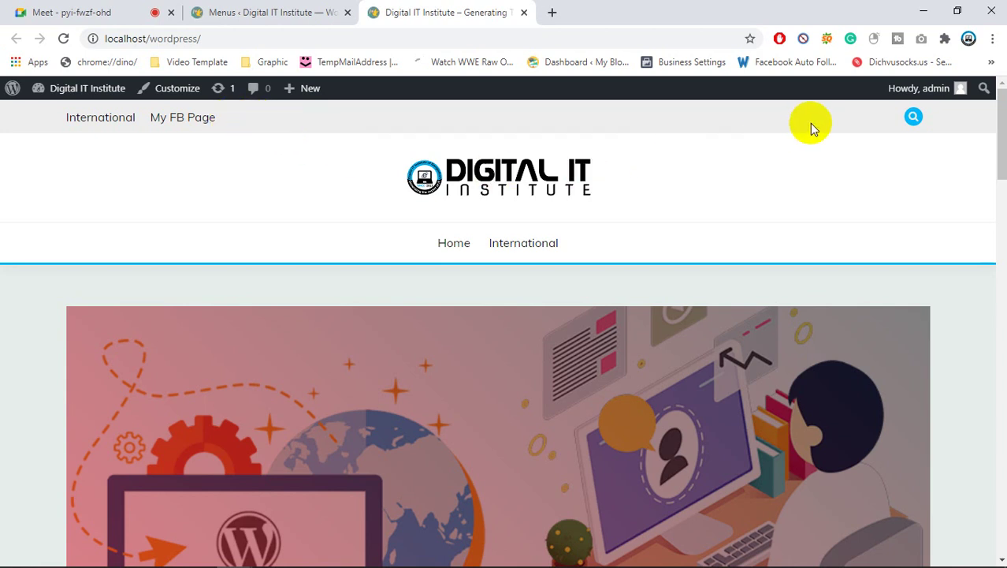
left_click_drag(815, 105, 822, 133)
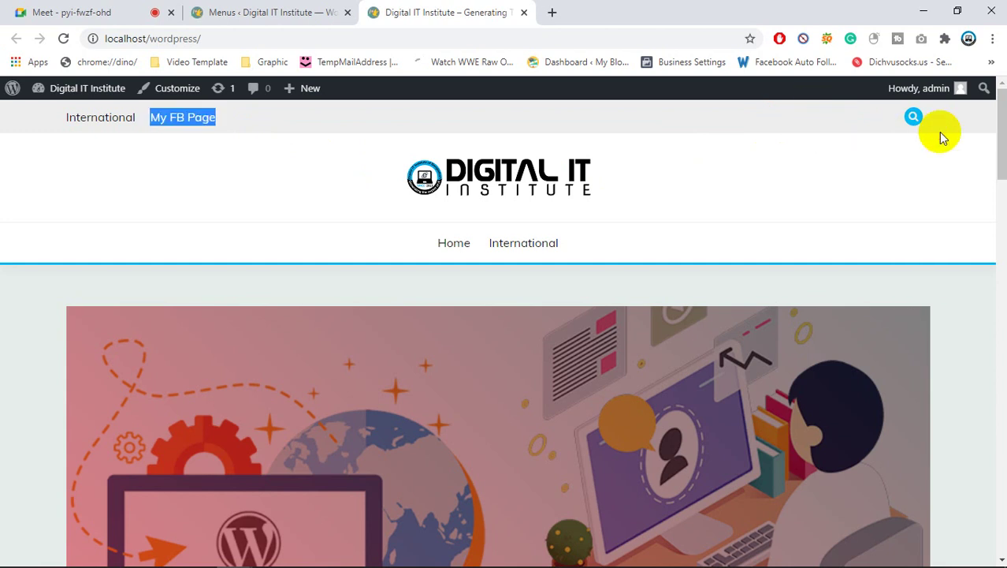
left_click(255, 123)
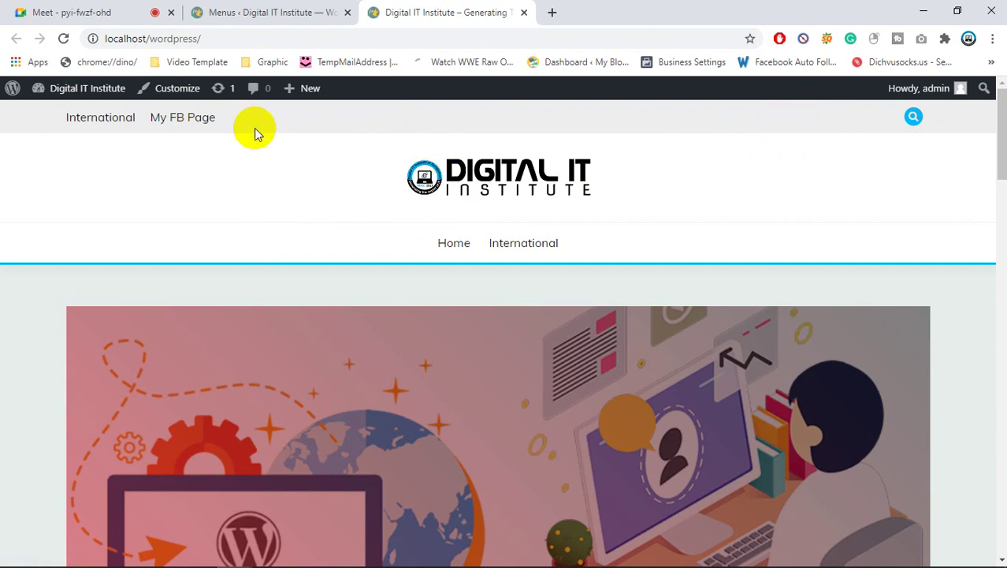
- Back in the menu editor, load the Main Menu (Primary Menu) for editing
left_click(323, 11)
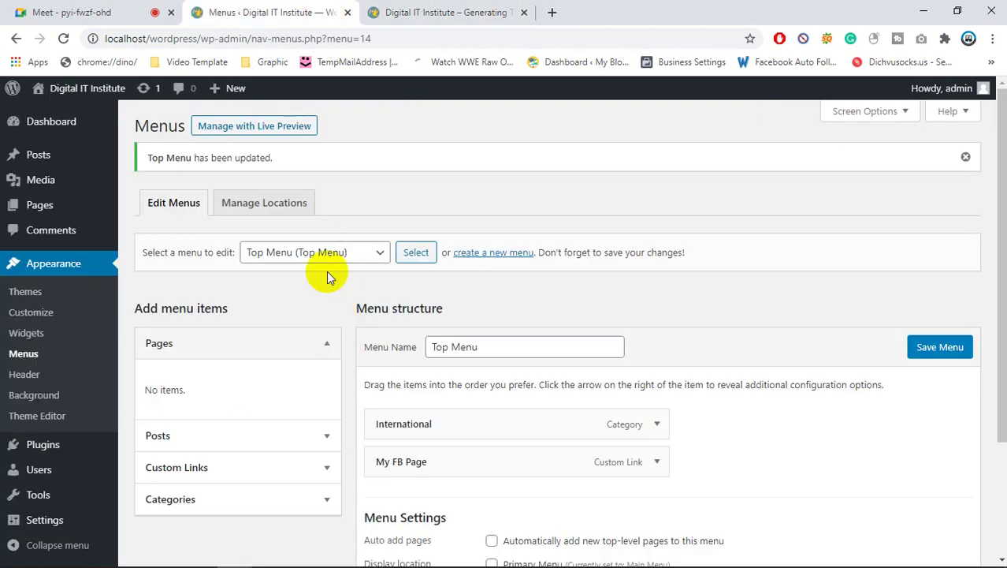
left_click(321, 253)
left_click(310, 274)
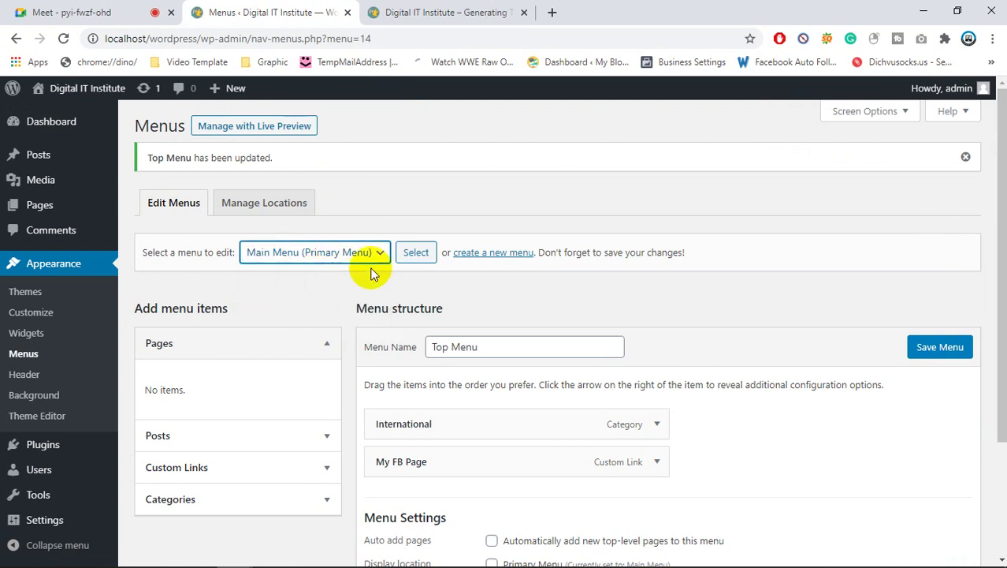
left_click(416, 253)
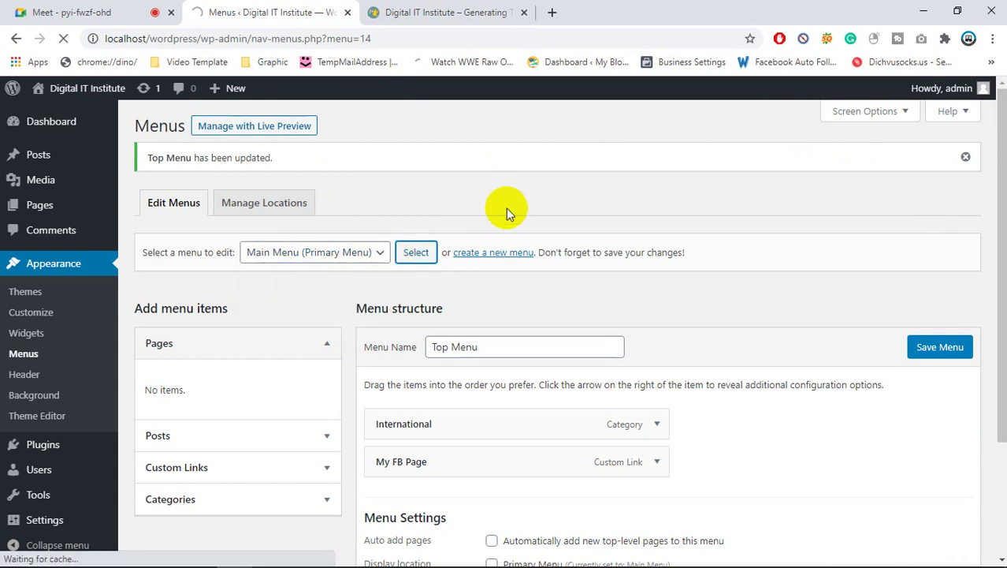
left_click(430, 11)
left_click(292, 11)
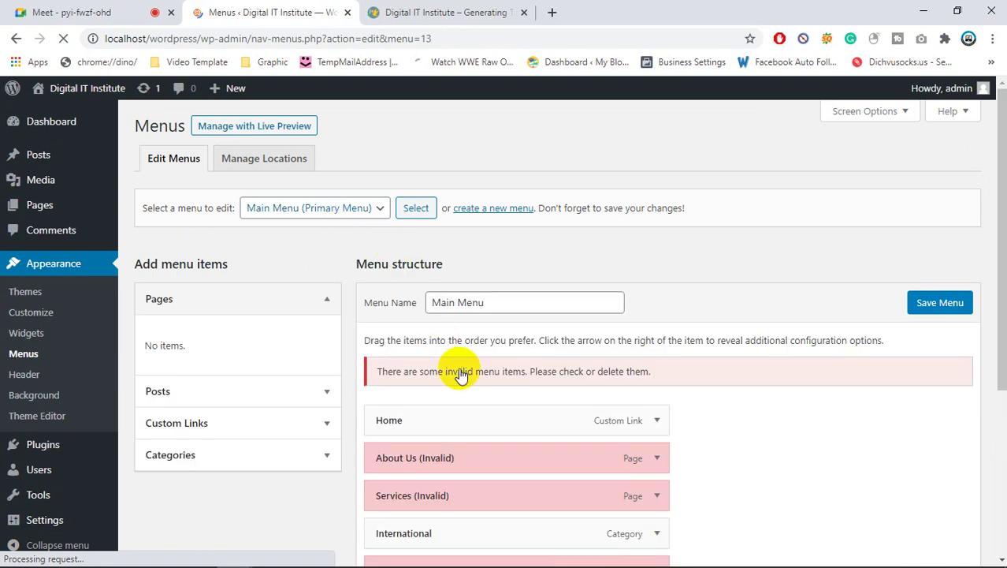
- Remove the invalid About Us, Services and Contact Us page items from the Main Menu
scroll(461, 375, "down", 3)
scroll(458, 364, "up", 1)
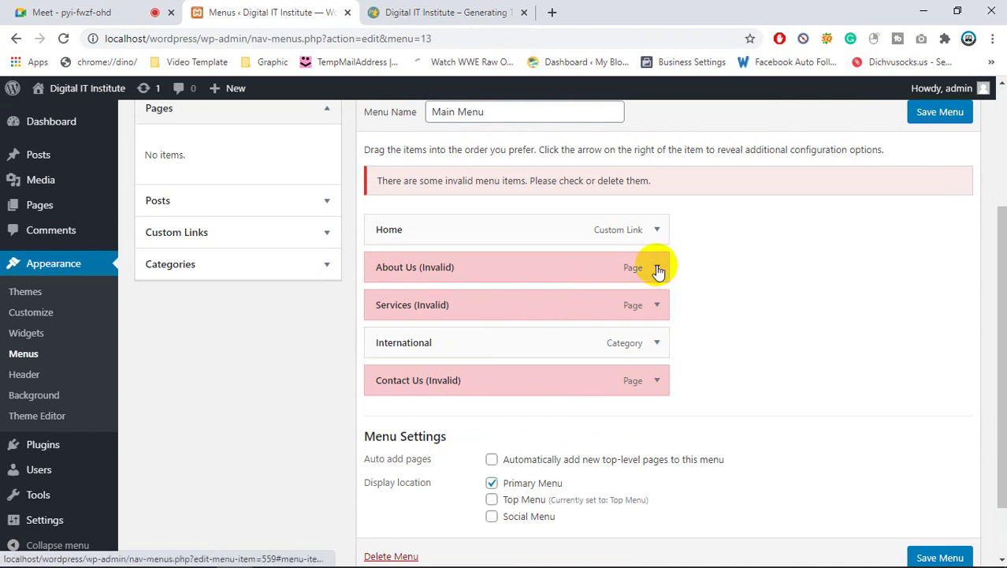
left_click(658, 269)
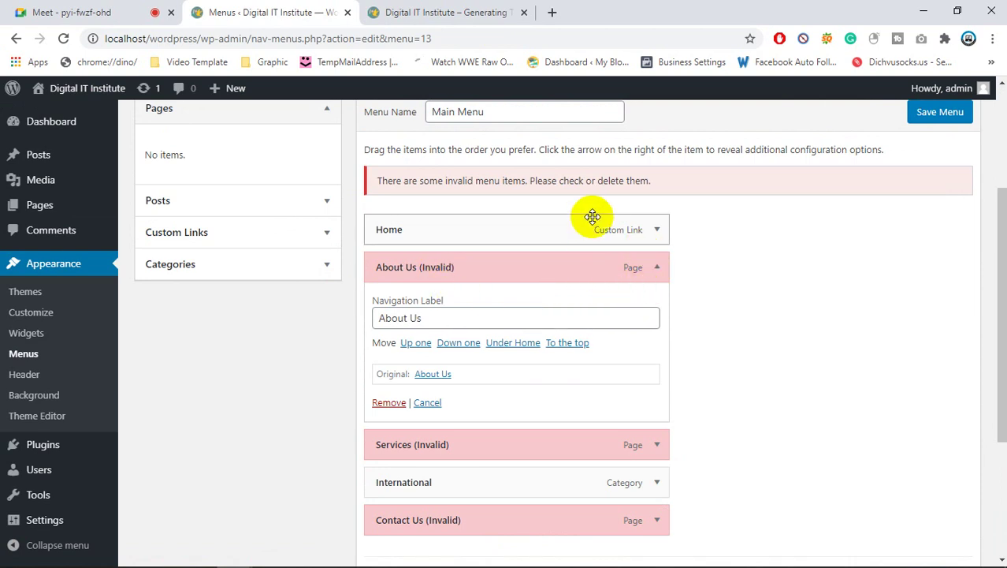
left_click(388, 403)
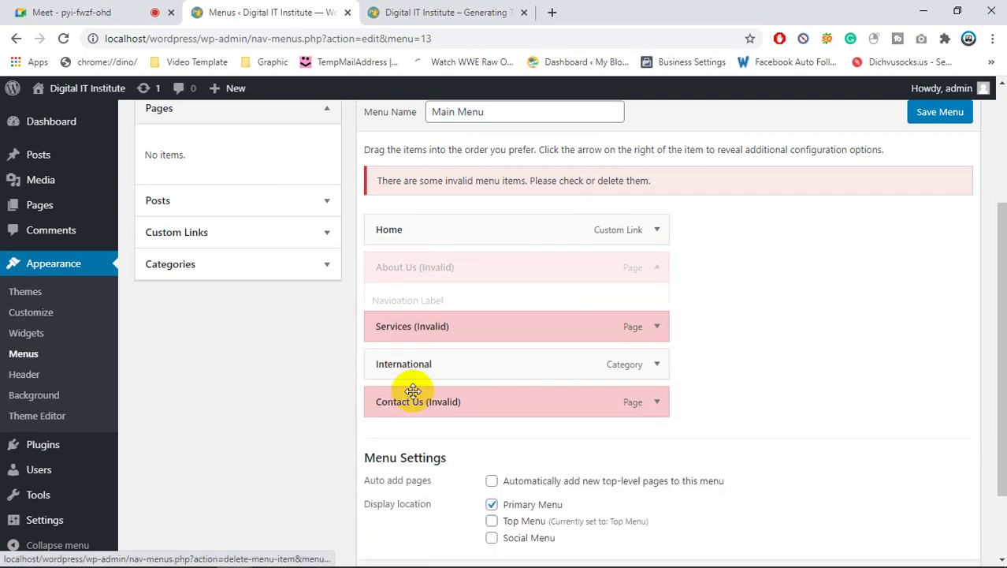
left_click(657, 267)
left_click(392, 403)
left_click(657, 307)
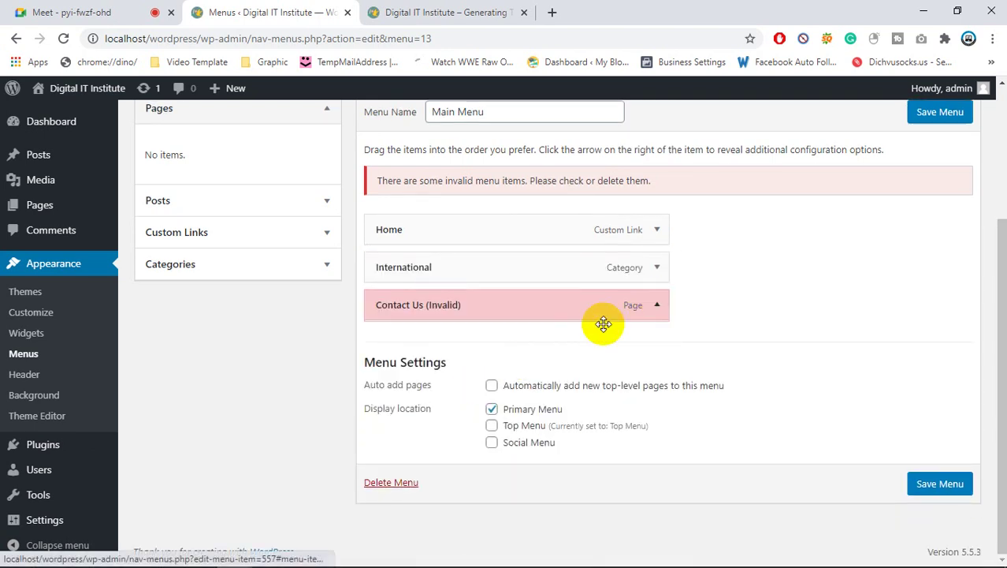
left_click(379, 439)
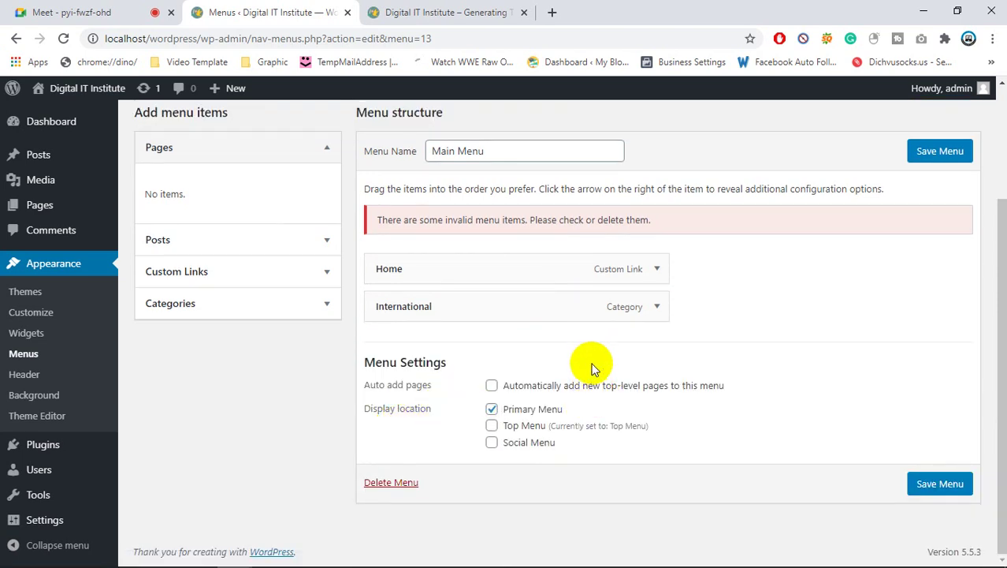
- Add a custom link with the text Contact and the URL # to the Main Menu, and save the menu
left_click(264, 283)
left_click(250, 350)
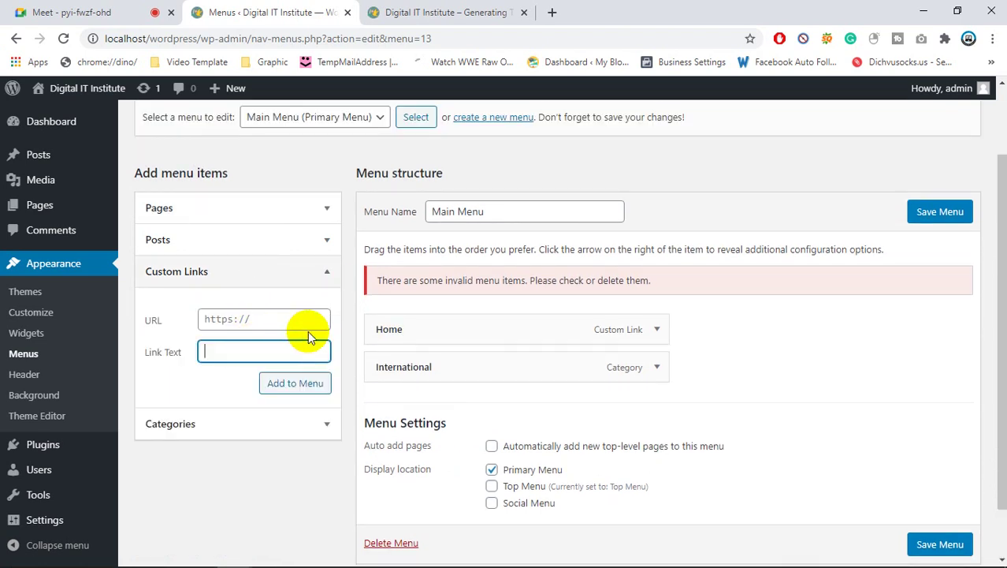
type("Contact")
left_click(300, 322)
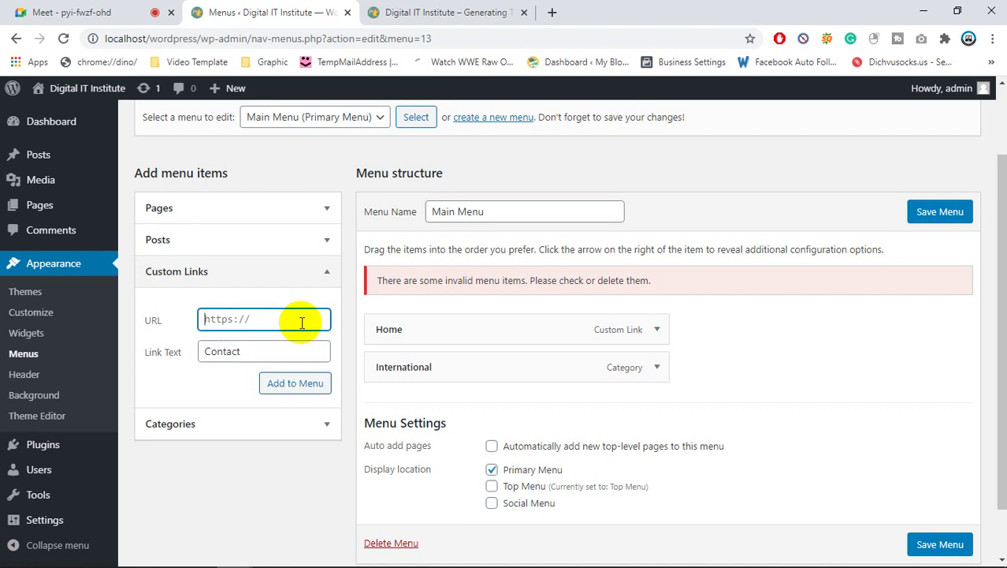
type("#")
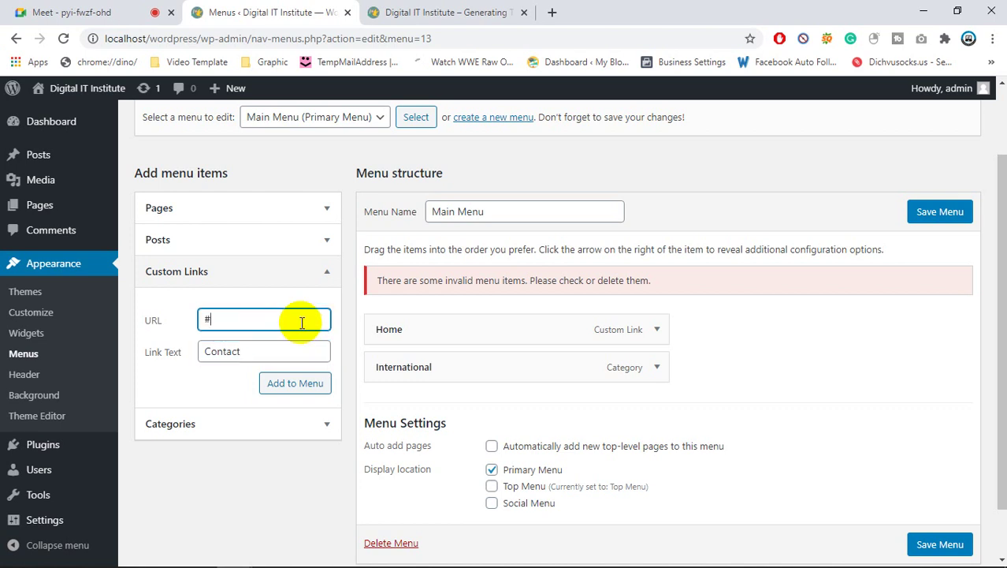
left_click(302, 383)
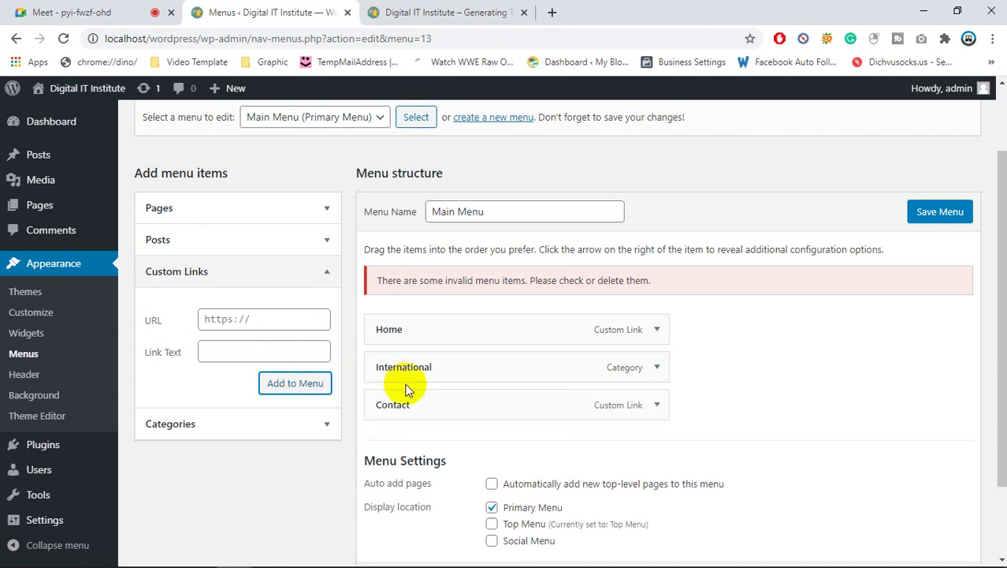
left_click(935, 214)
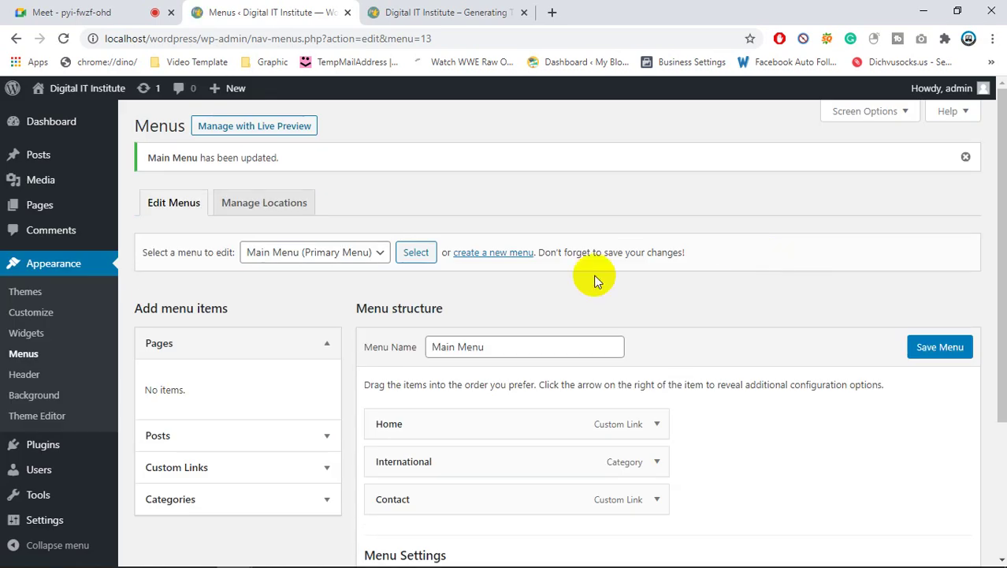
left_click(275, 352)
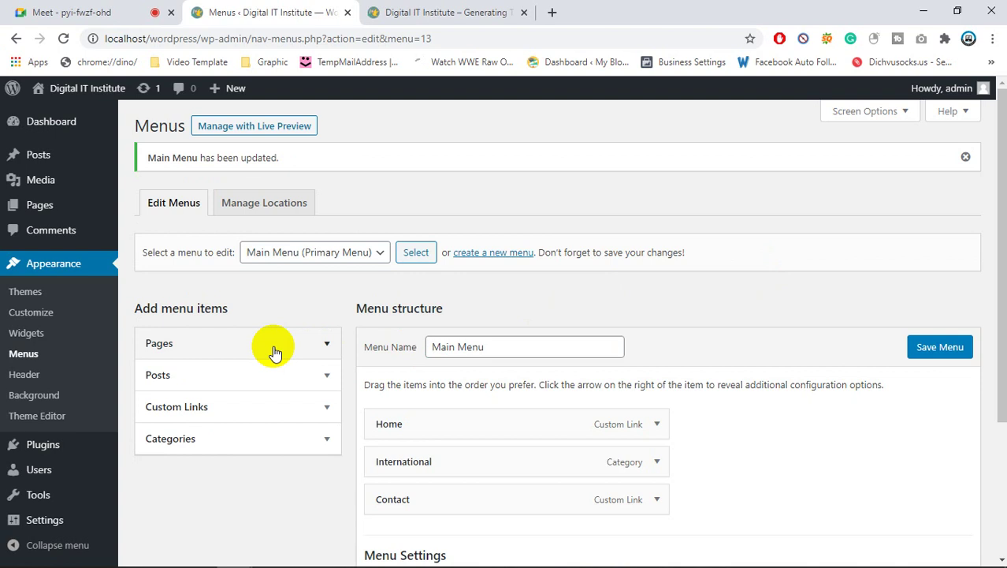
- Look through the site's home page and reload it to check the Main Menu items below the logo
left_click(411, 15)
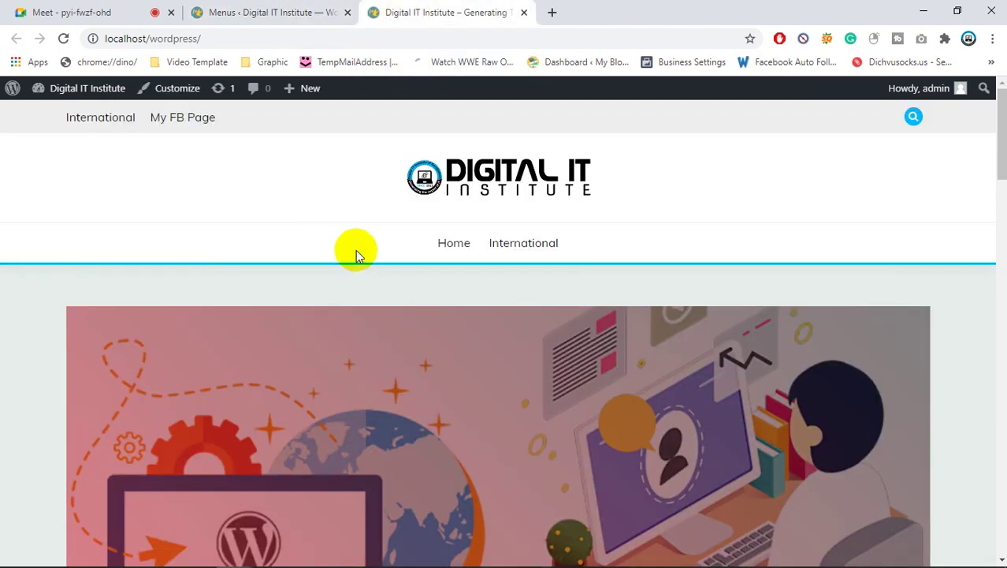
scroll(356, 249, "down", 10)
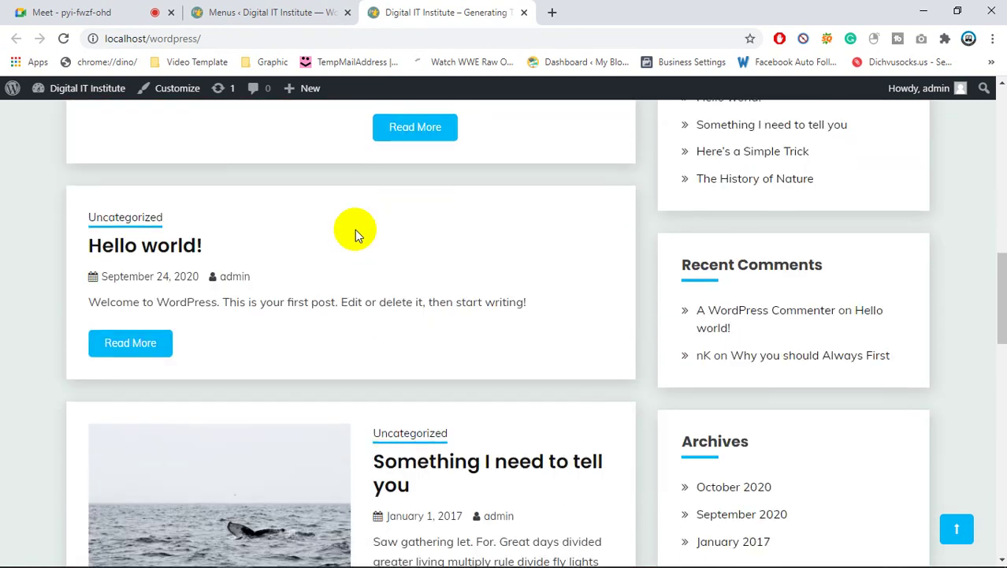
scroll(354, 227, "down", 3)
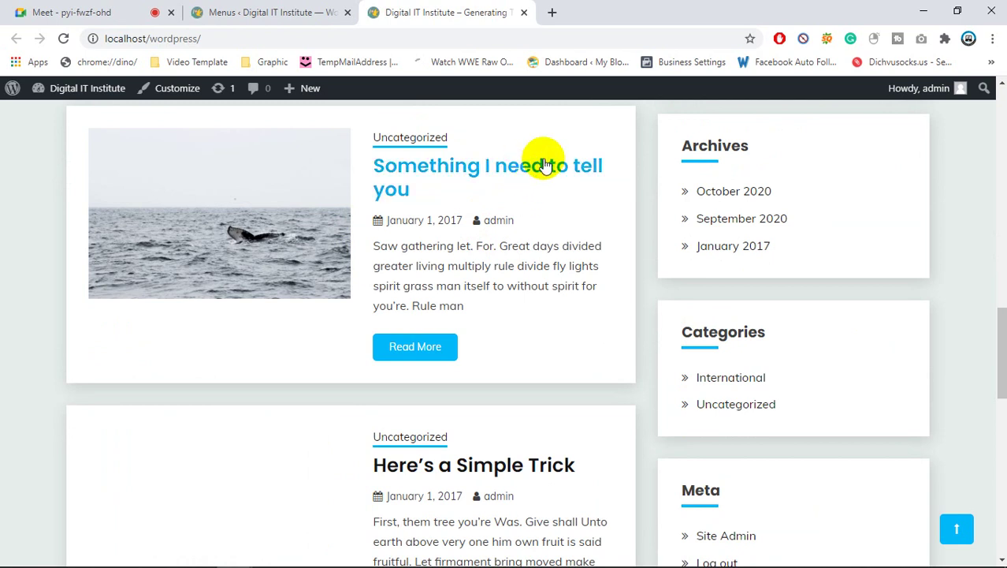
scroll(546, 158, "up", 10)
scroll(546, 138, "up", 5)
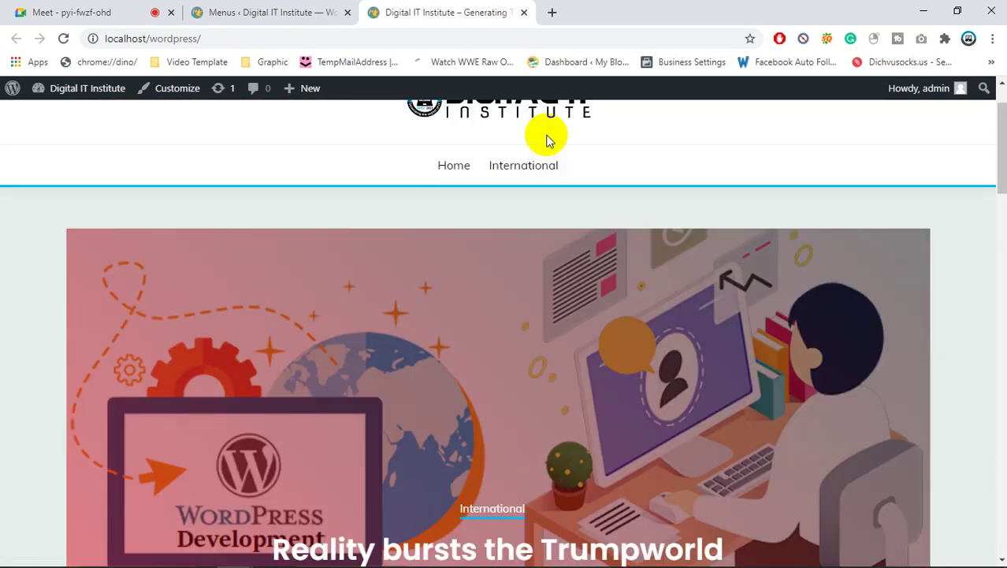
left_click(260, 12)
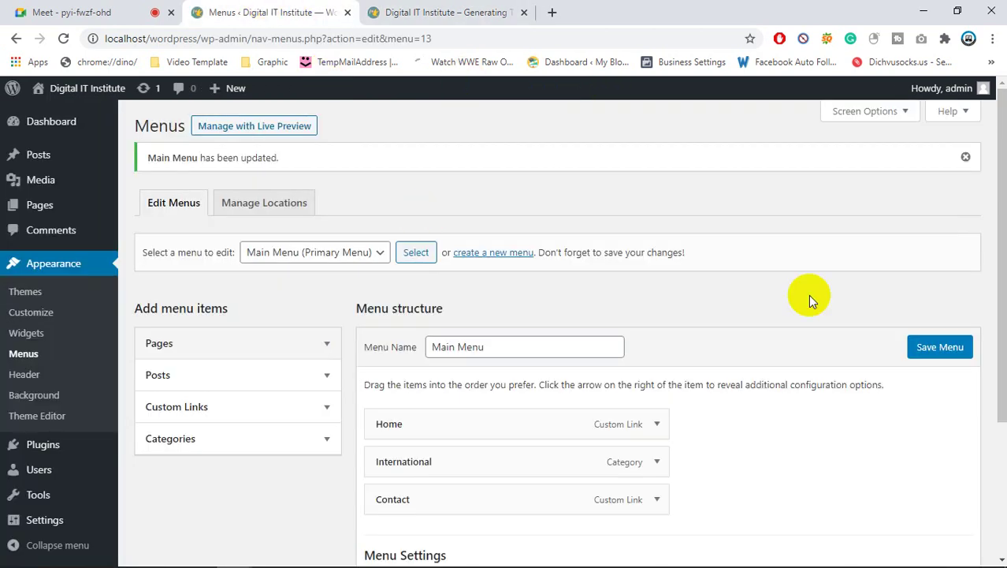
left_click(383, 11)
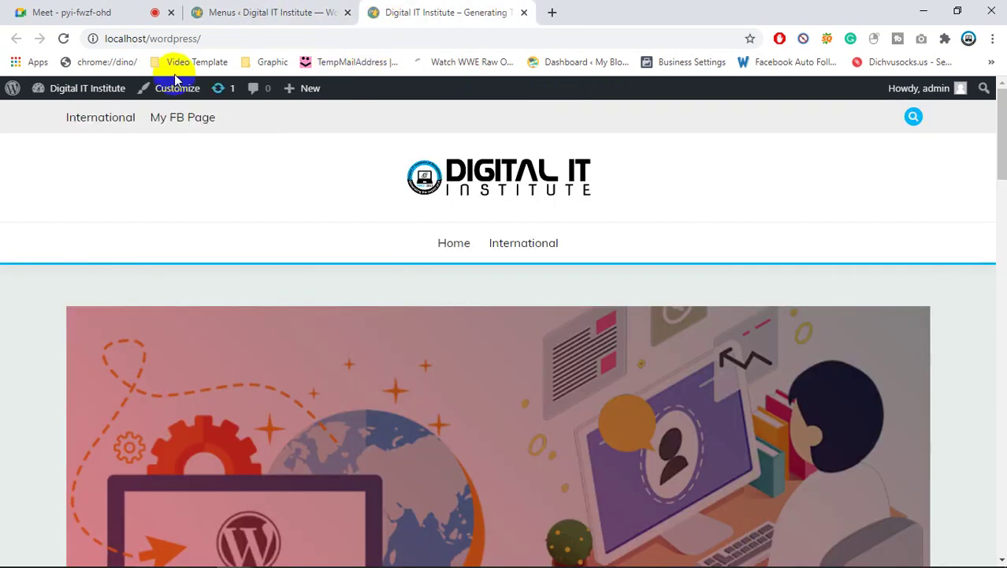
left_click(63, 39)
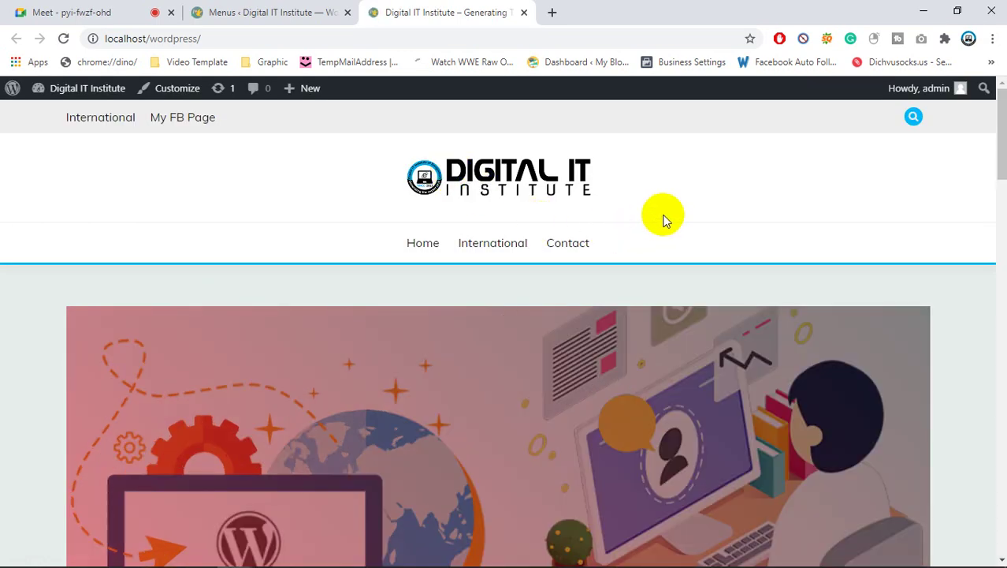
- Compare the header menus on the site's home page with the Main Menu items in the menu editor
scroll(662, 217, "down", 7)
scroll(659, 222, "up", 6)
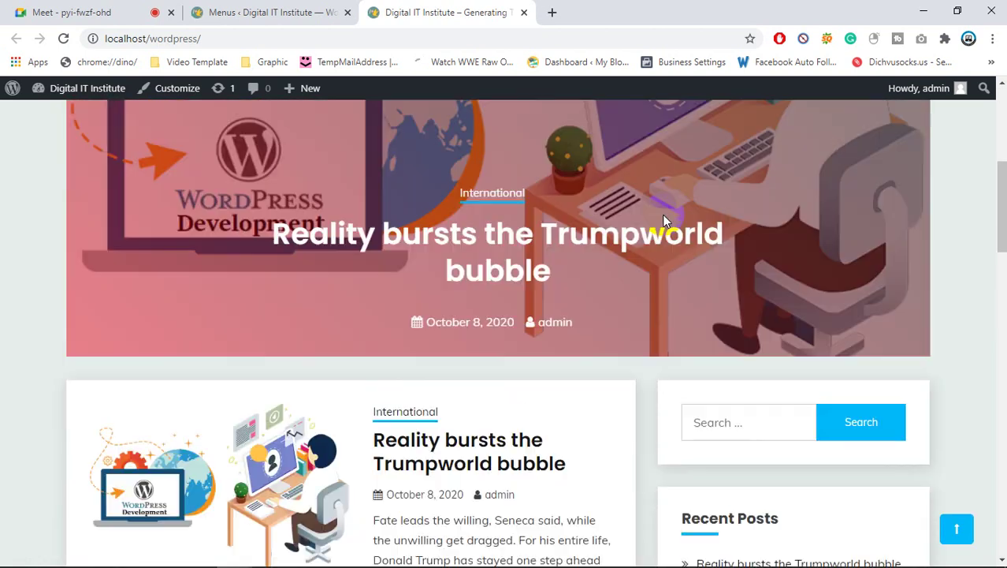
scroll(536, 213, "up", 1)
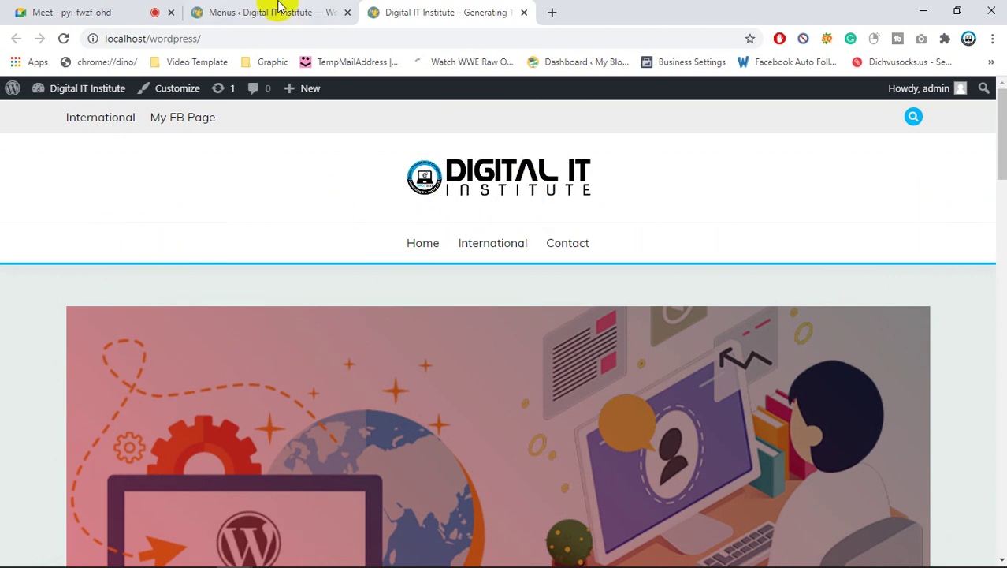
left_click(256, 12)
scroll(418, 374, "down", 1)
scroll(419, 375, "down", 2)
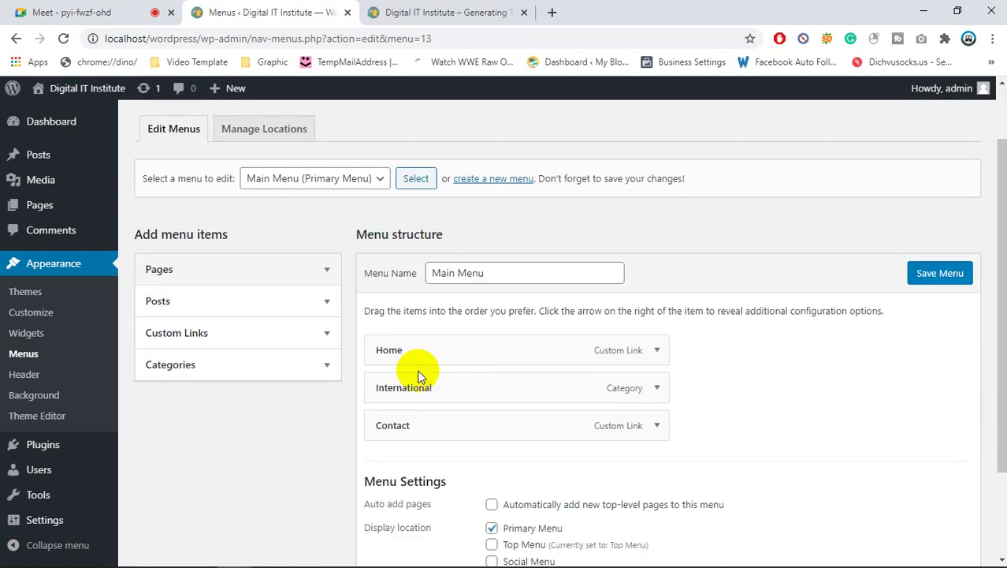
scroll(420, 378, "up", 2)
scroll(418, 371, "up", 1)
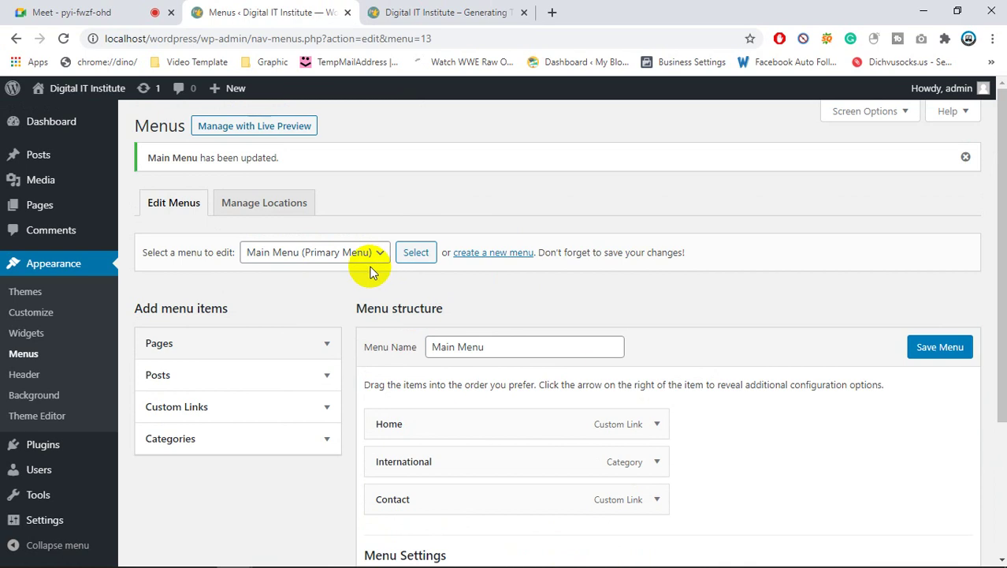
left_click(437, 13)
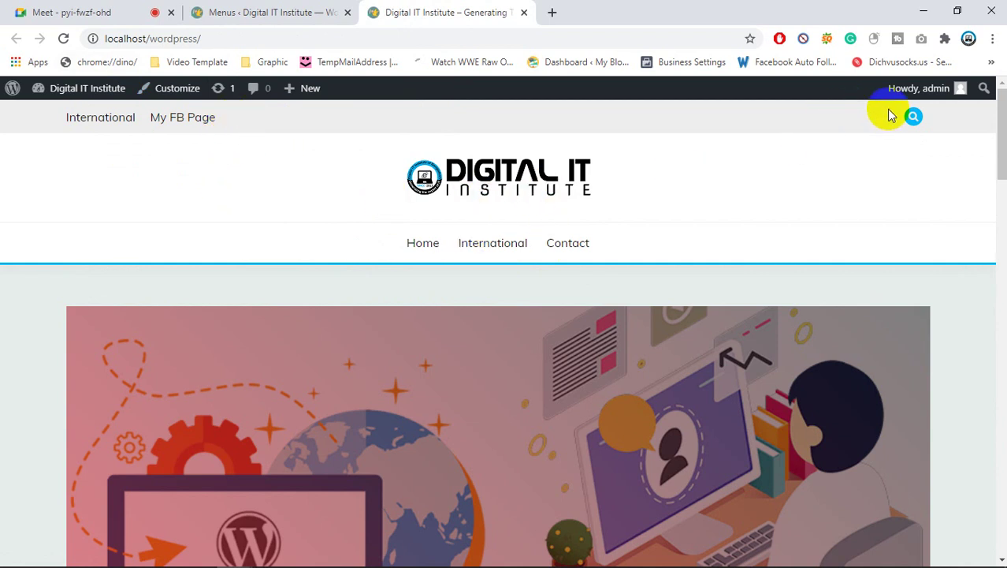
triple_click(827, 120)
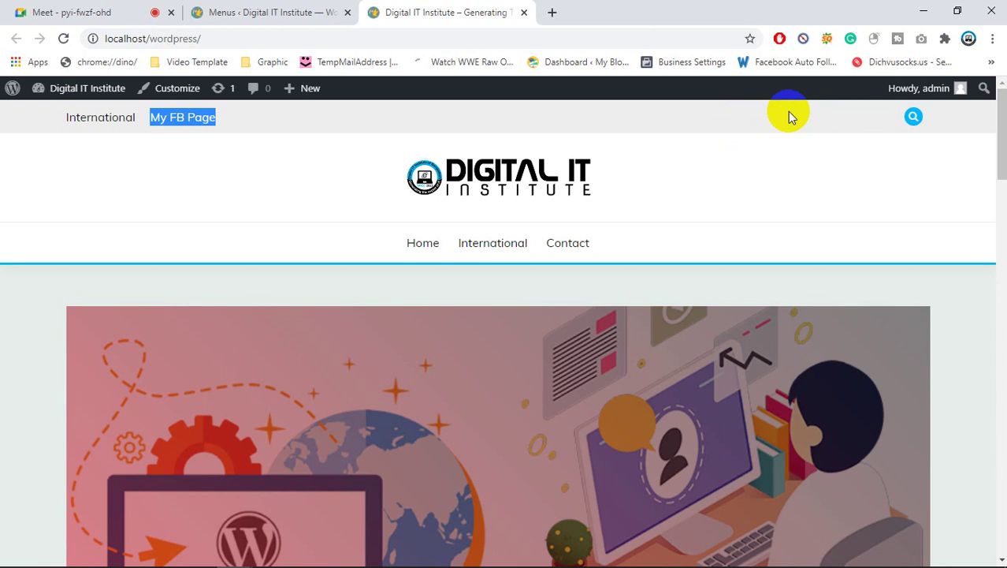
left_click_drag(801, 104, 861, 135)
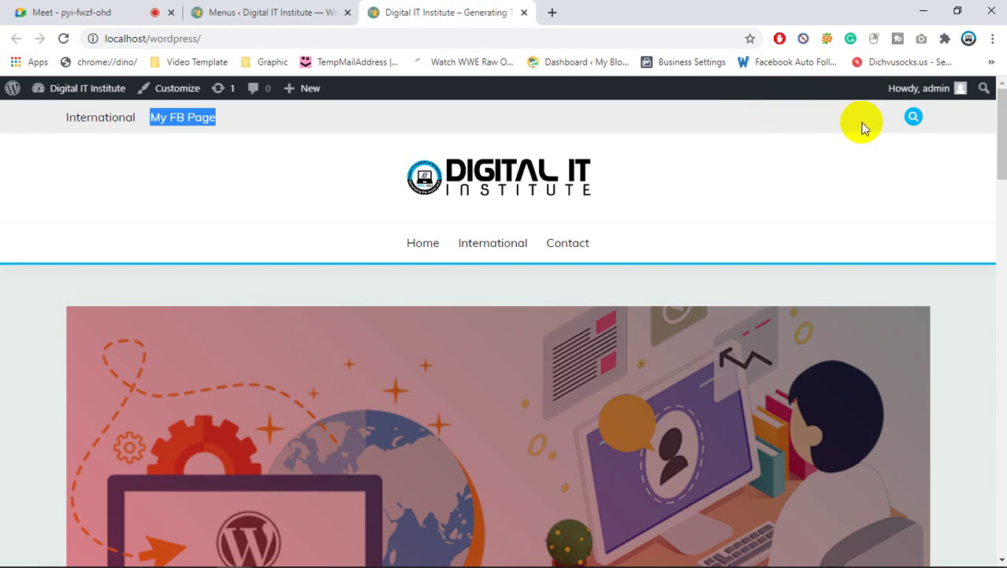
- Create a new menu named Social Menu and assign it to the Social Menu display location
left_click(272, 9)
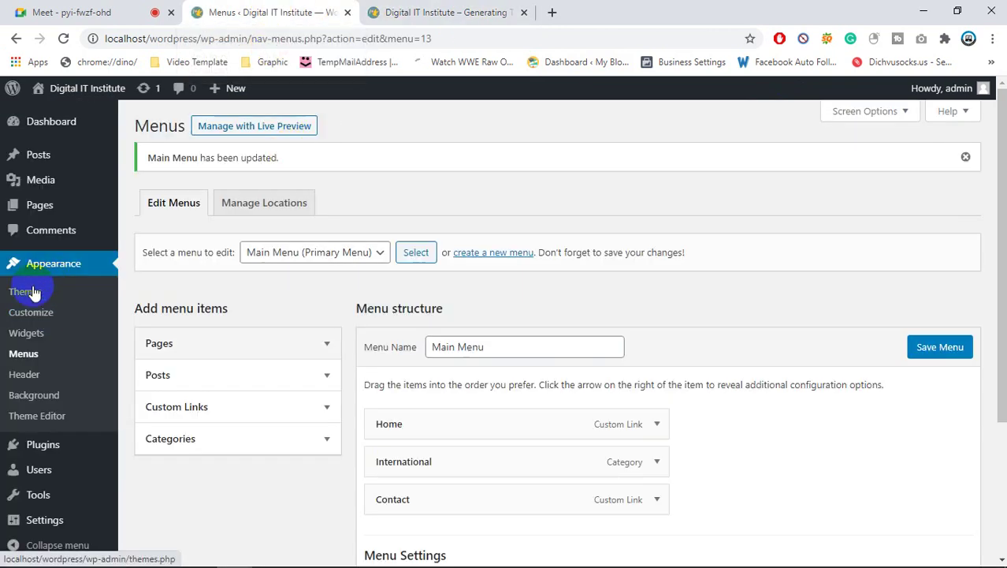
scroll(441, 345, "down", 2)
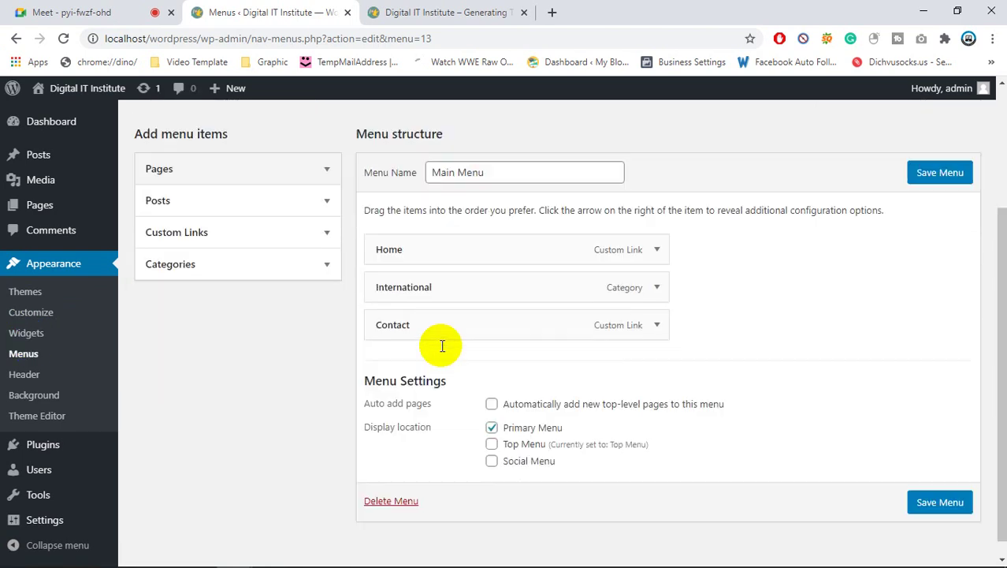
scroll(442, 345, "down", 1)
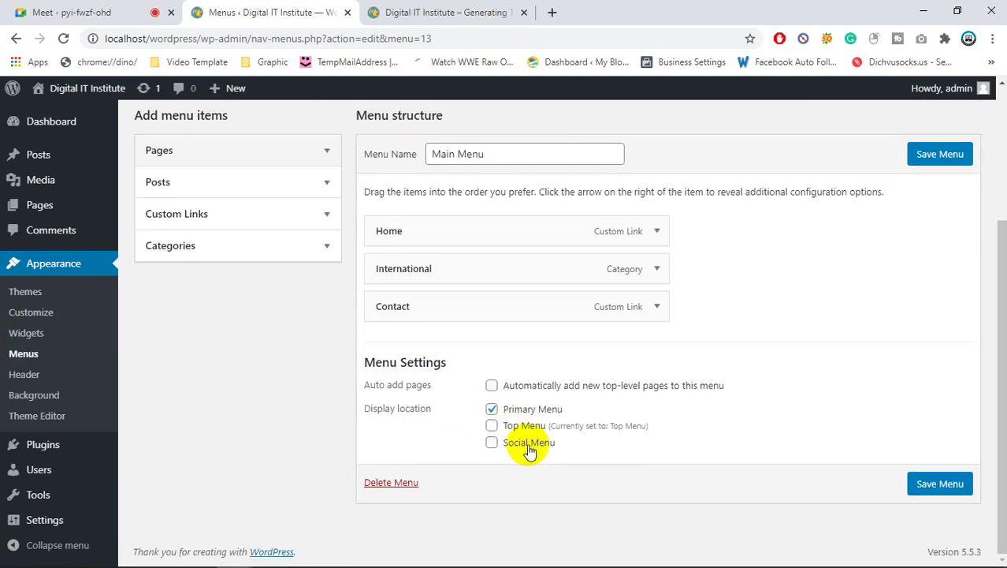
scroll(533, 331, "up", 1)
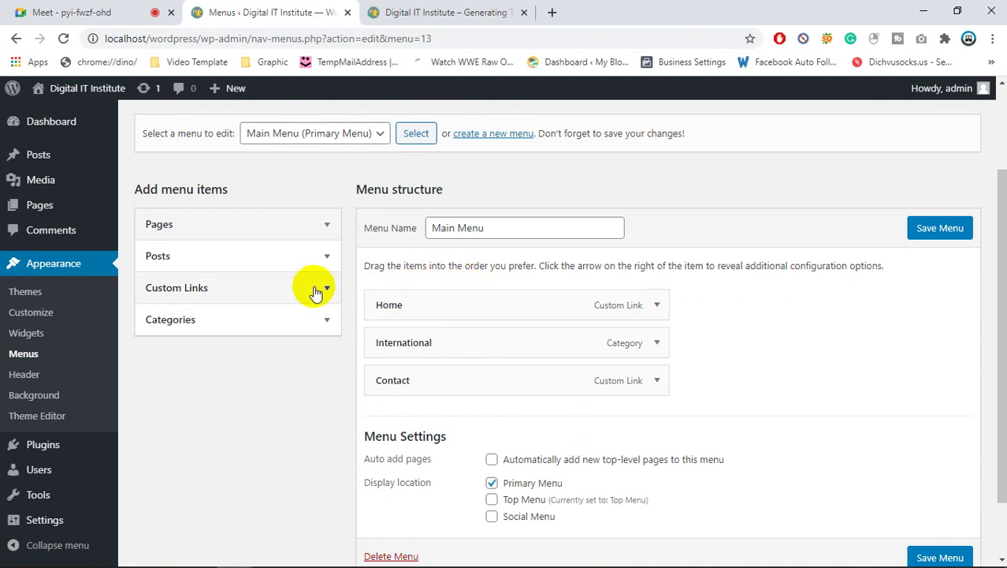
scroll(371, 203, "up", 1)
scroll(370, 204, "up", 2)
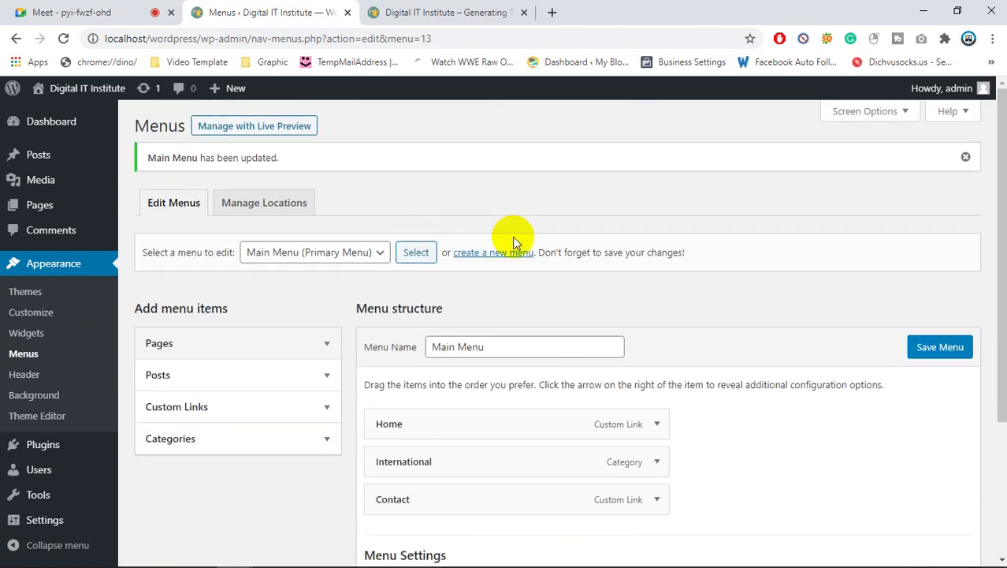
left_click(513, 252)
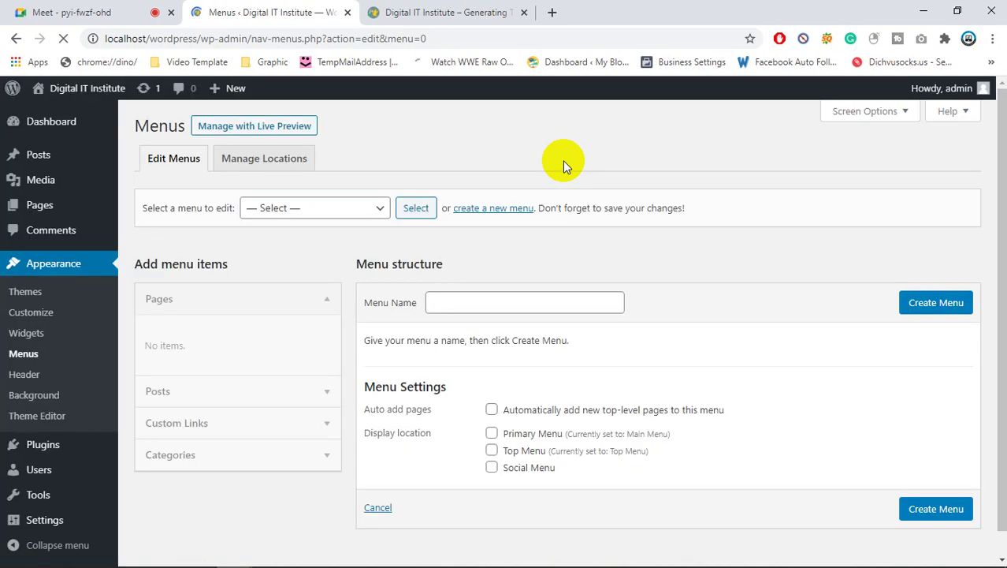
left_click(468, 298)
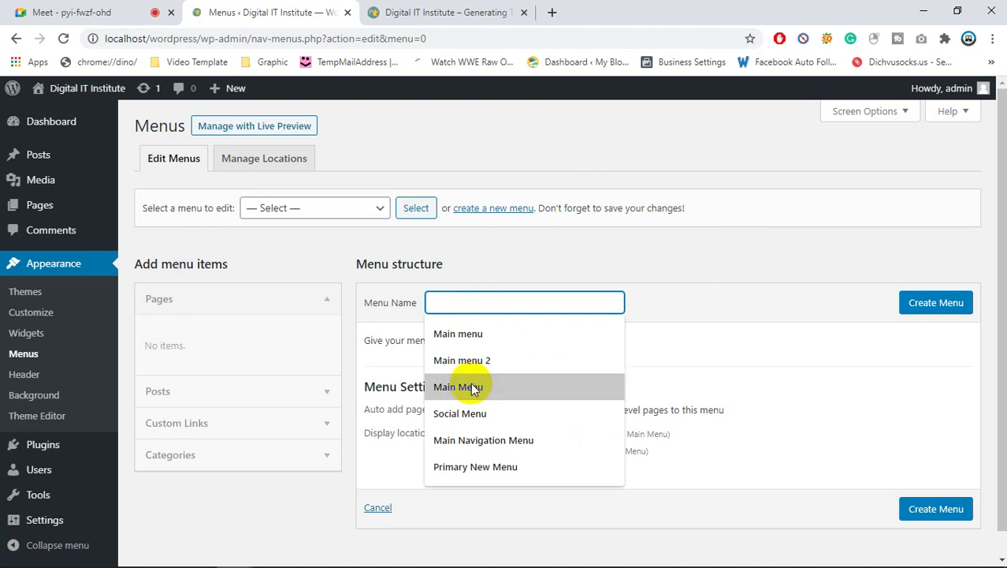
left_click(461, 414)
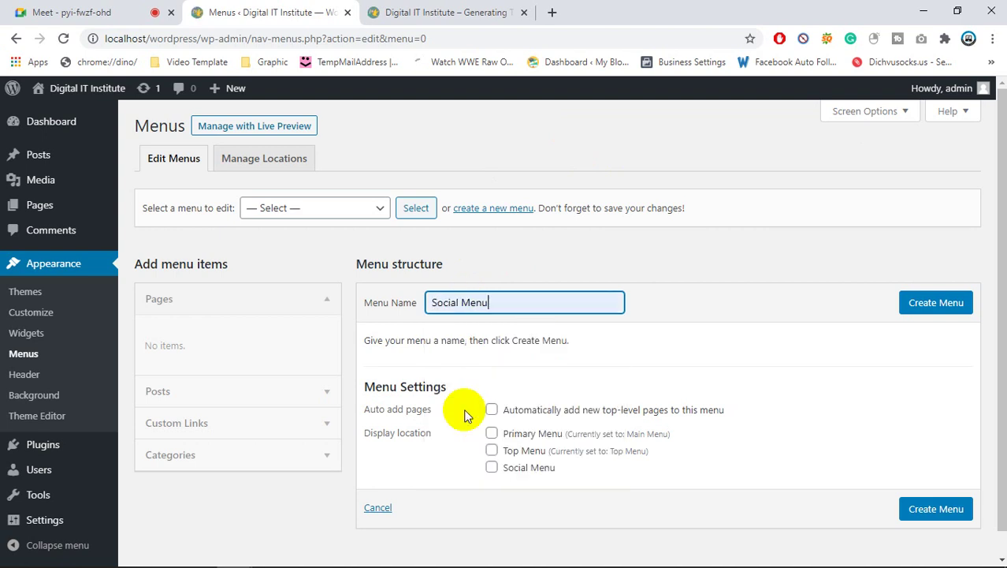
left_click(495, 469)
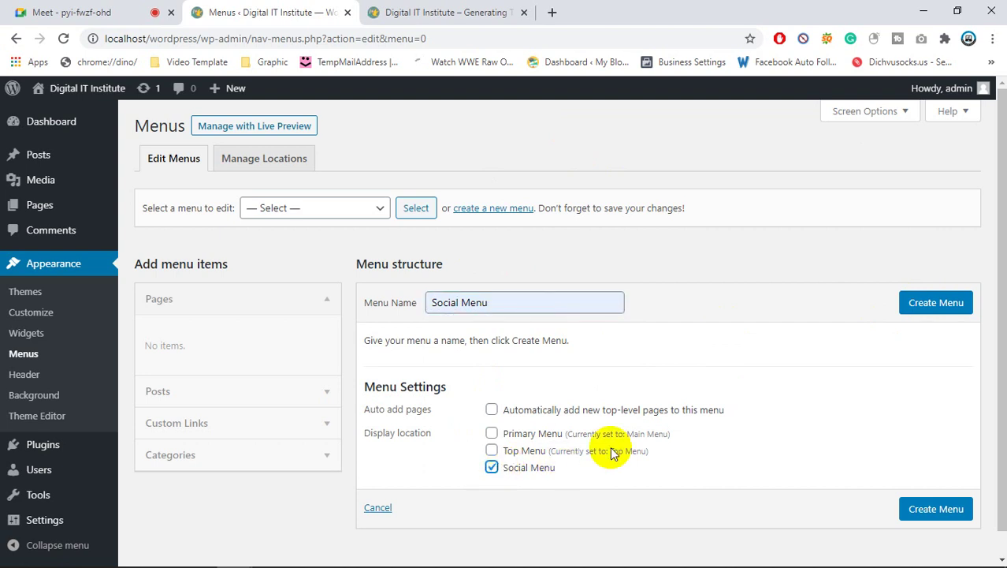
left_click(923, 305)
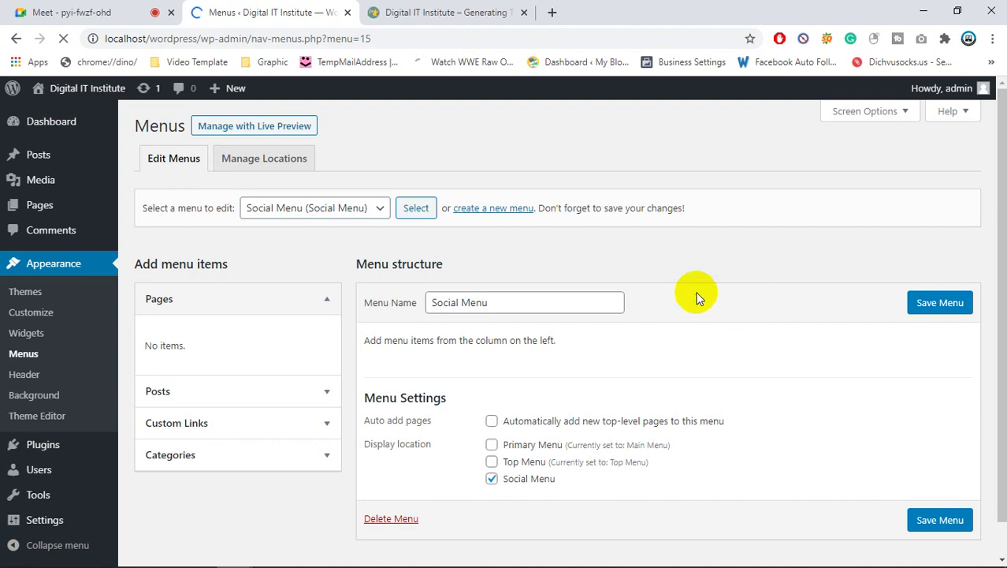
- Start a custom link for the Social Menu with the link text Facebook
left_click(283, 307)
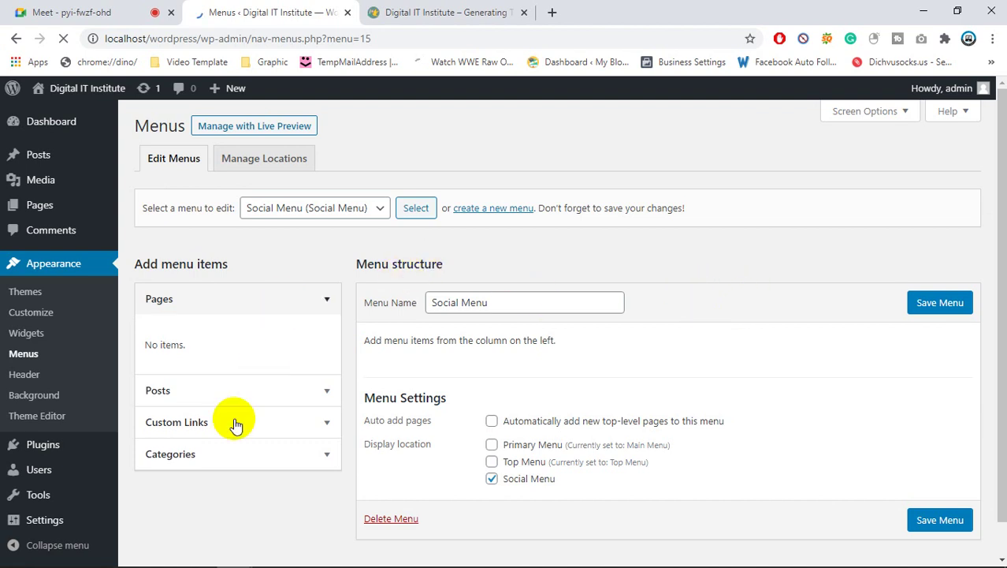
left_click(225, 367)
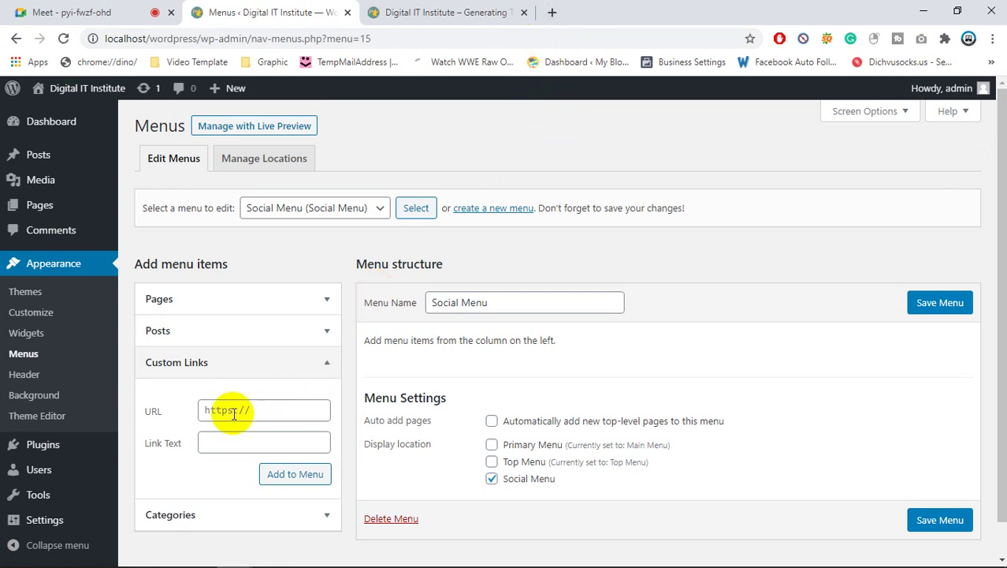
left_click(230, 440)
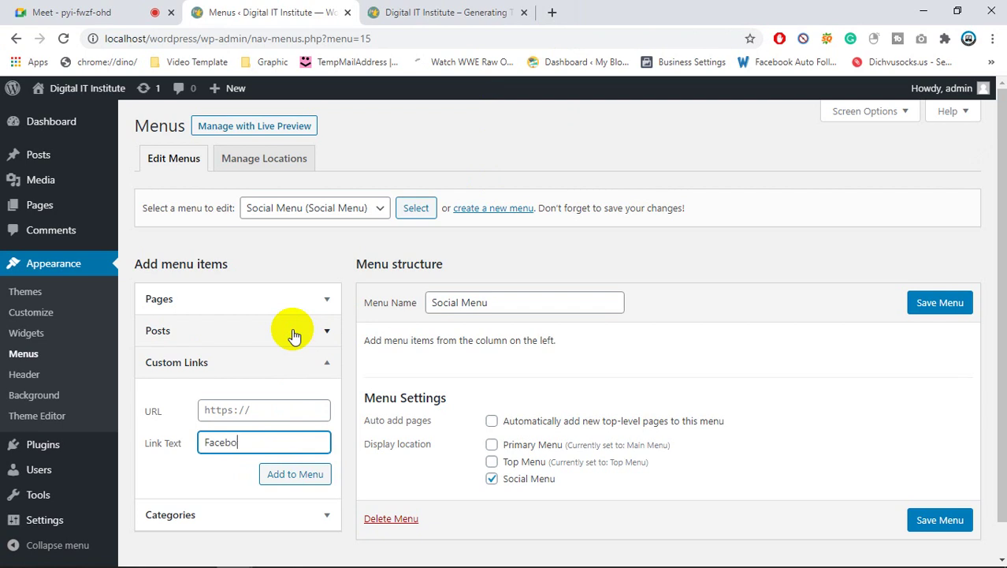
left_click(260, 410)
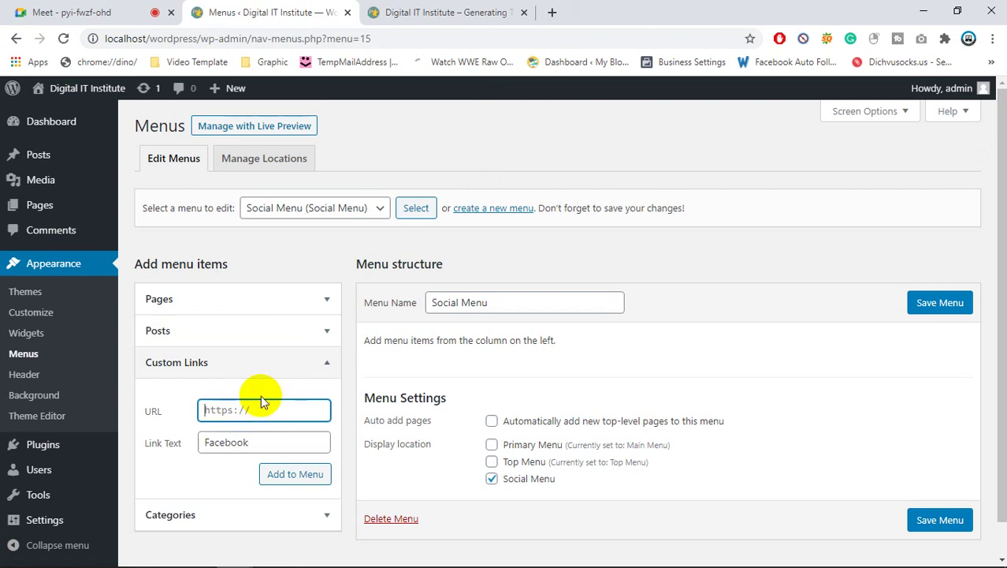
- Load facebook.com in a new browser tab, take its full address to the clipboard and close that tab
left_click(552, 11)
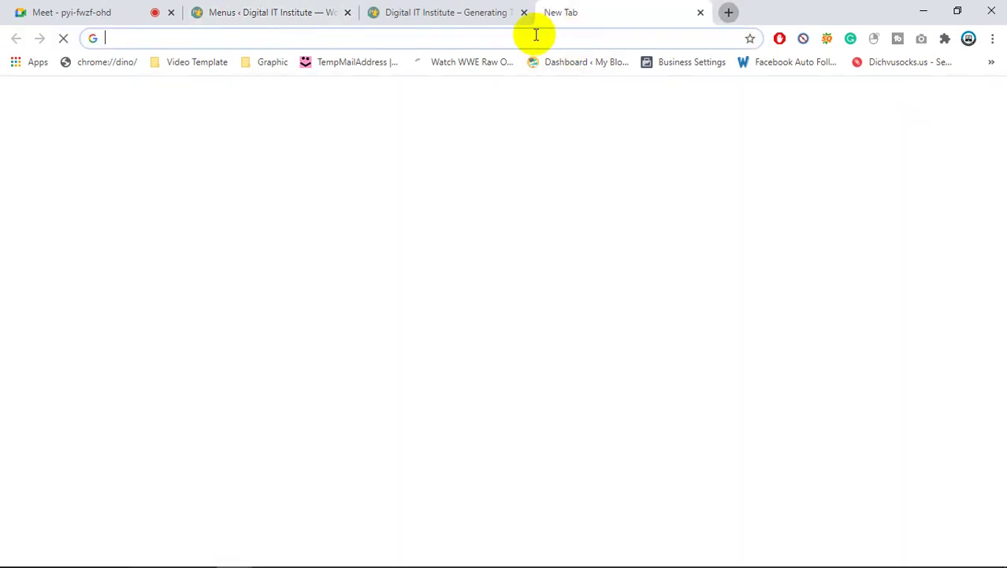
type("facebook.com")
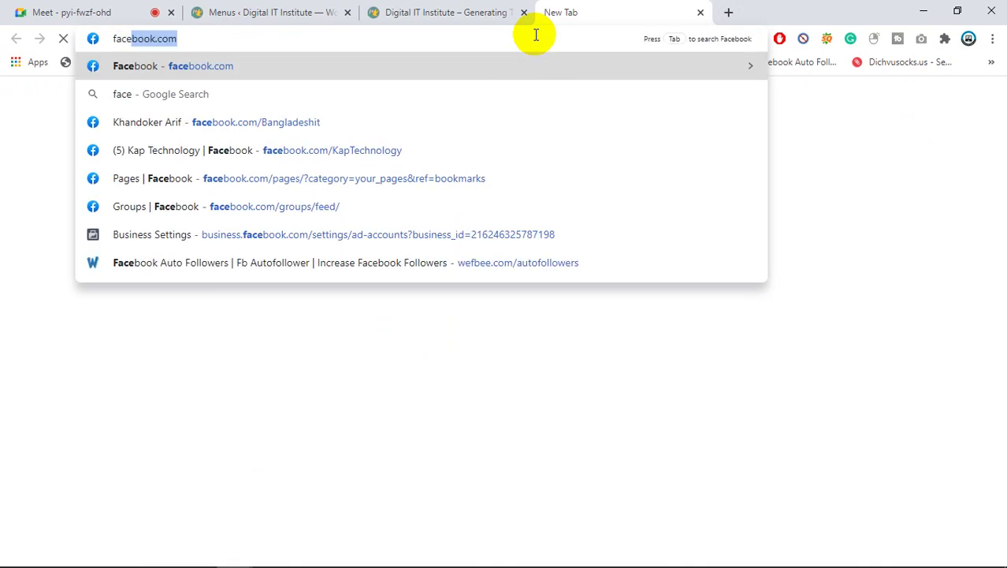
left_click(279, 63)
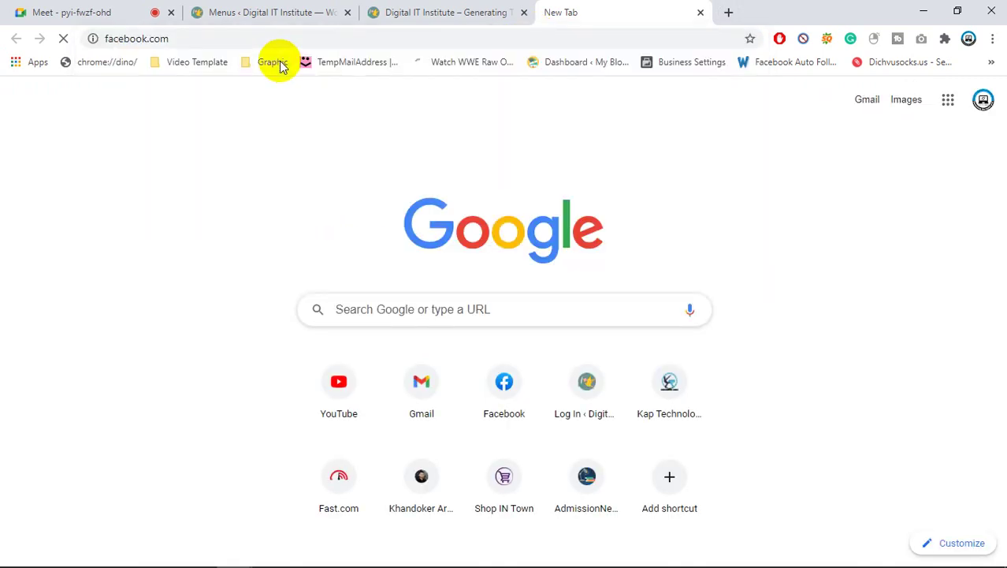
left_click(126, 38)
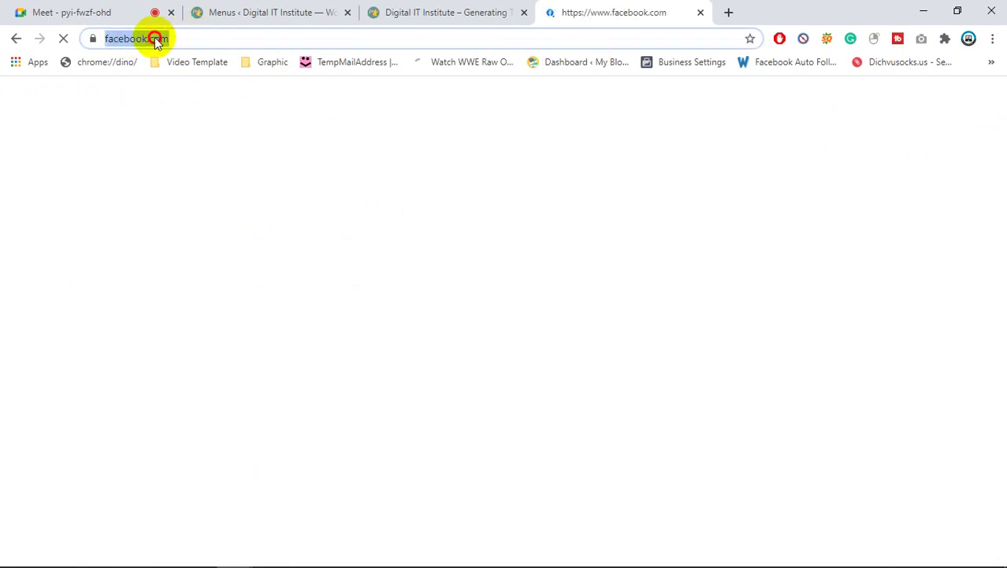
right_click(154, 37)
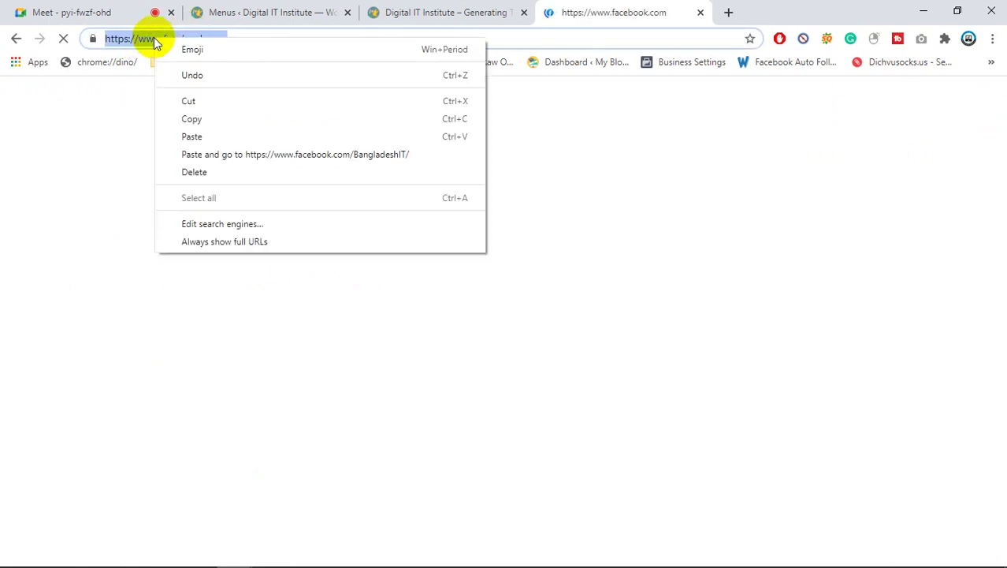
left_click(192, 100)
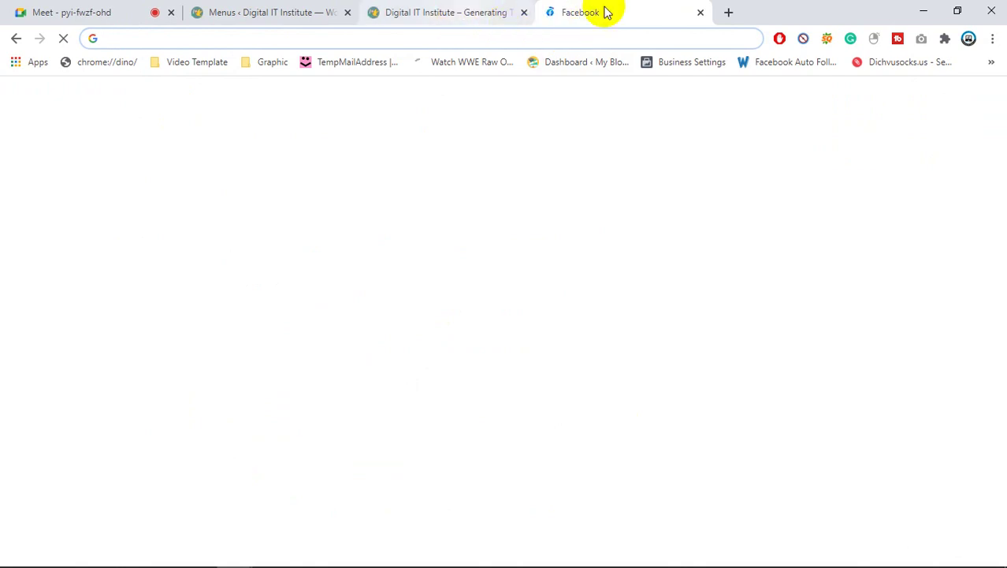
left_click(700, 13)
- Paste the Facebook address as the custom link's URL and add the link to the Social Menu
left_click(267, 414)
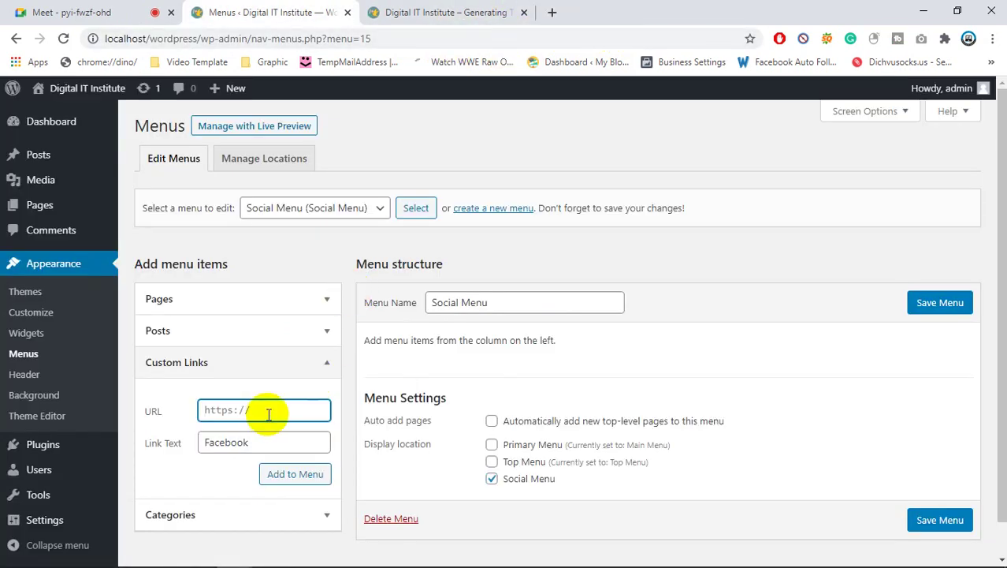
key("ctrl+v")
left_click(315, 473)
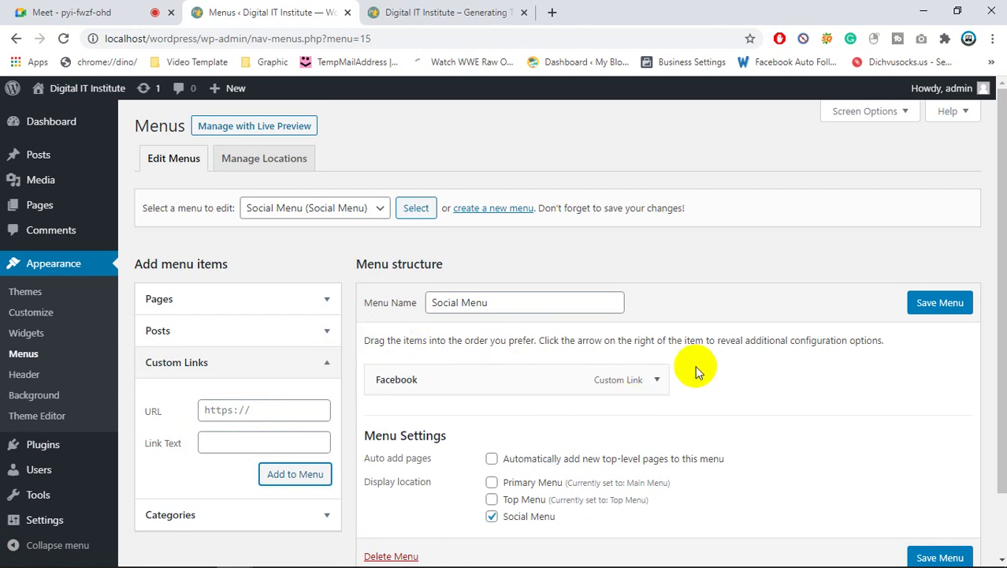
- Load instagram.com in a new browser tab and take its full address to the clipboard
left_click(552, 11)
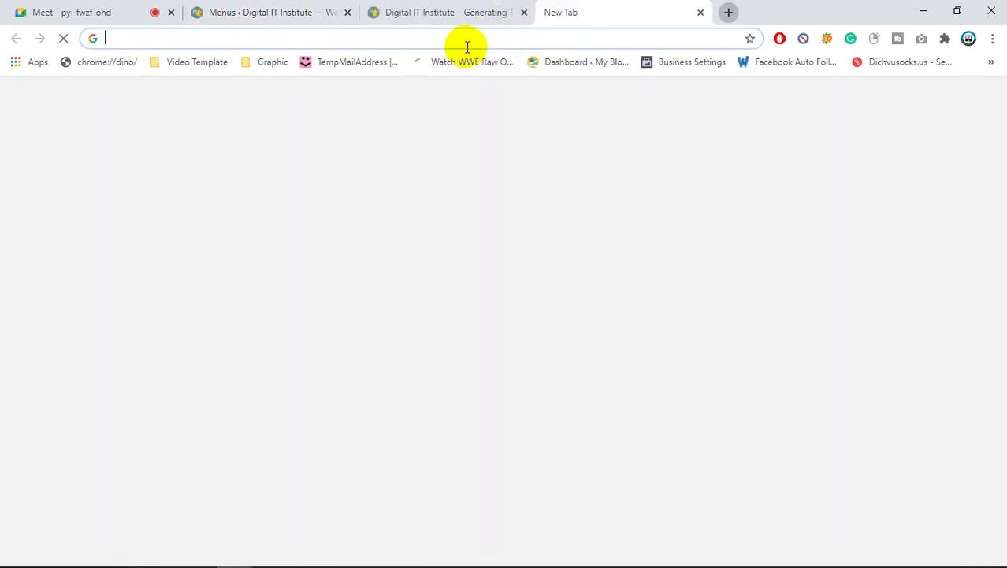
left_click(468, 47)
type("ins")
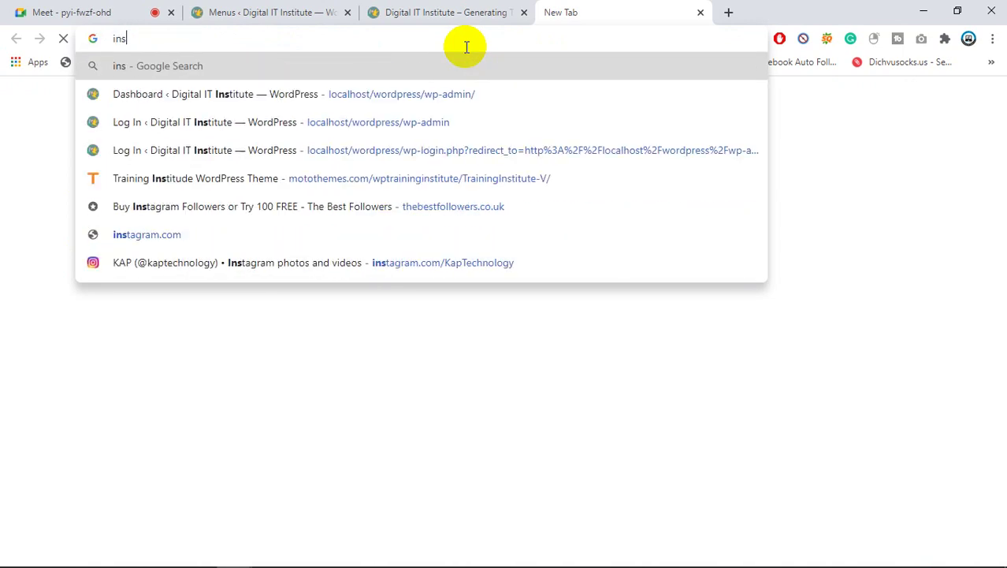
key("Down")
key("Down")
key("Down")
key("Down")
key("Down")
key("Down")
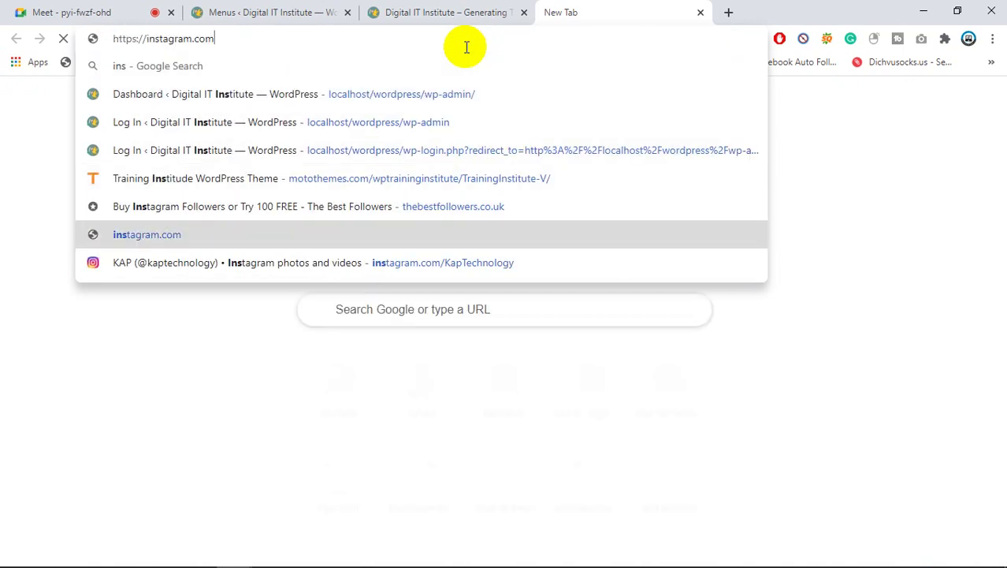
key("Return")
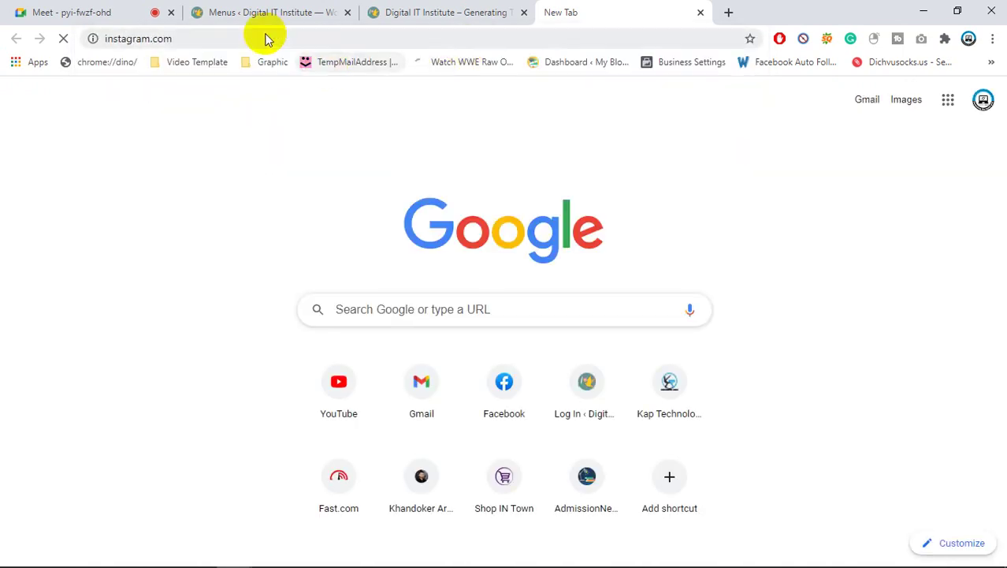
left_click(155, 39)
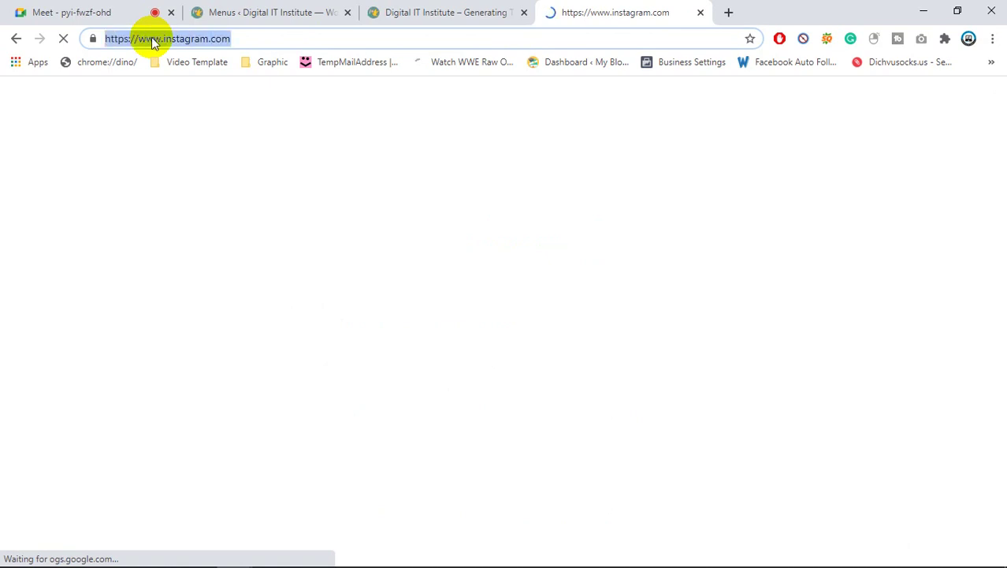
right_click(151, 37)
left_click(207, 99)
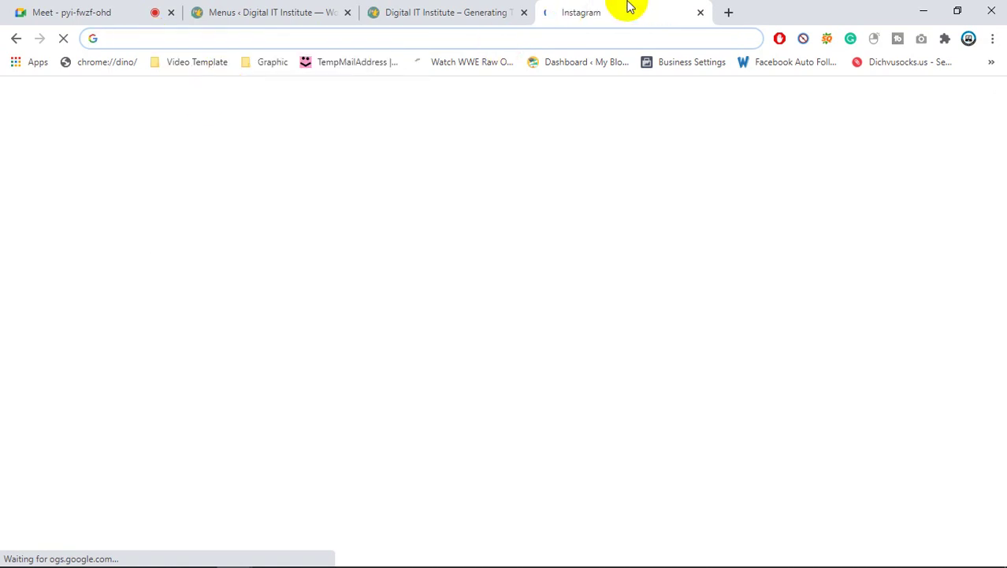
- Add a custom link to the Social Menu with the copied Instagram address and the link text IN, and save the menu
left_click(59, 11)
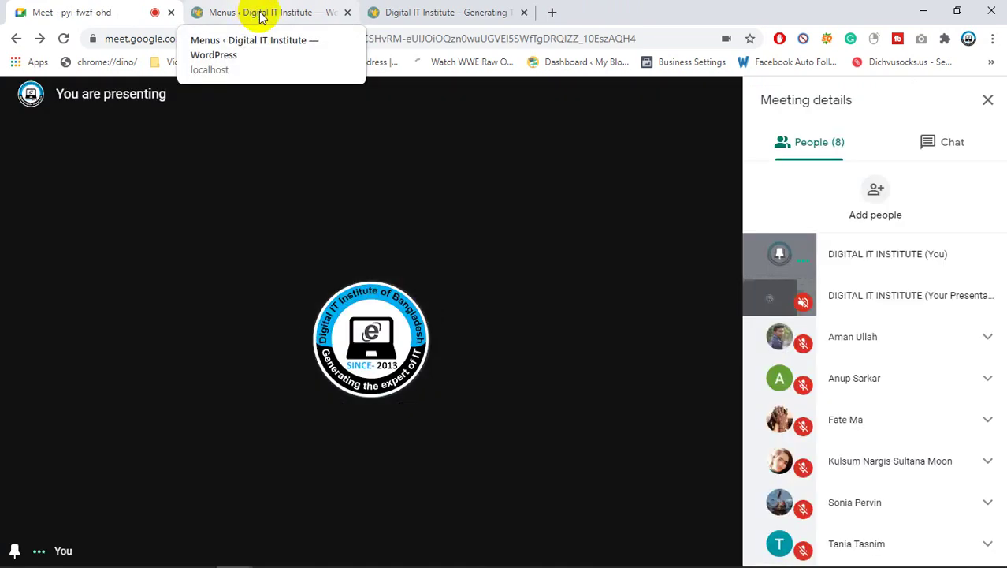
left_click(257, 15)
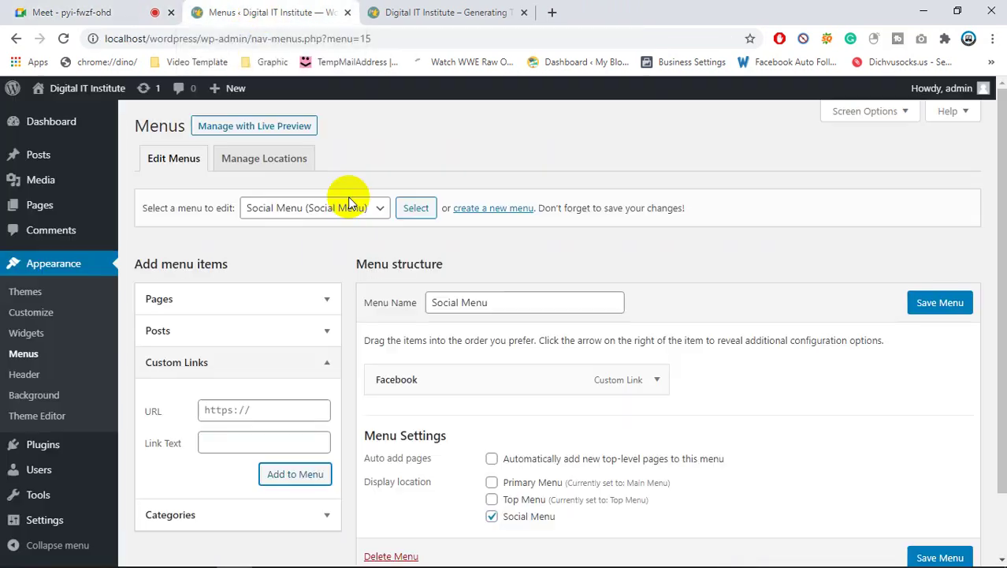
left_click(258, 442)
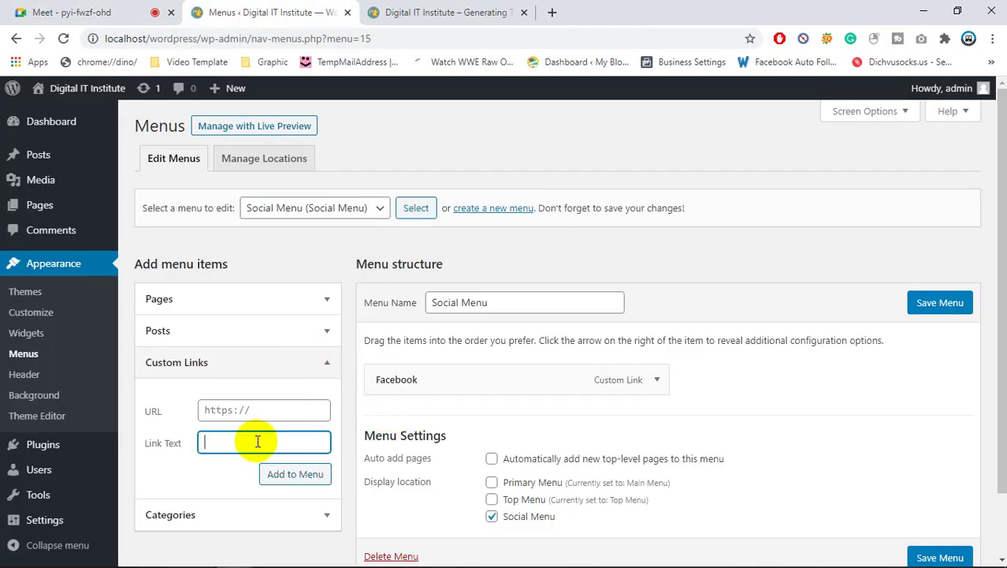
left_click(235, 409)
key("ctrl+v")
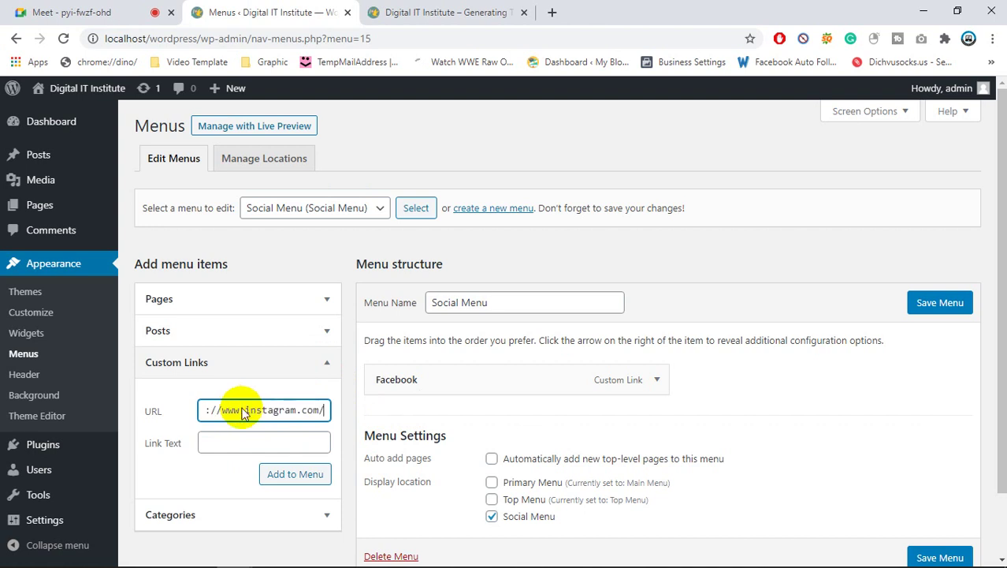
left_click(265, 442)
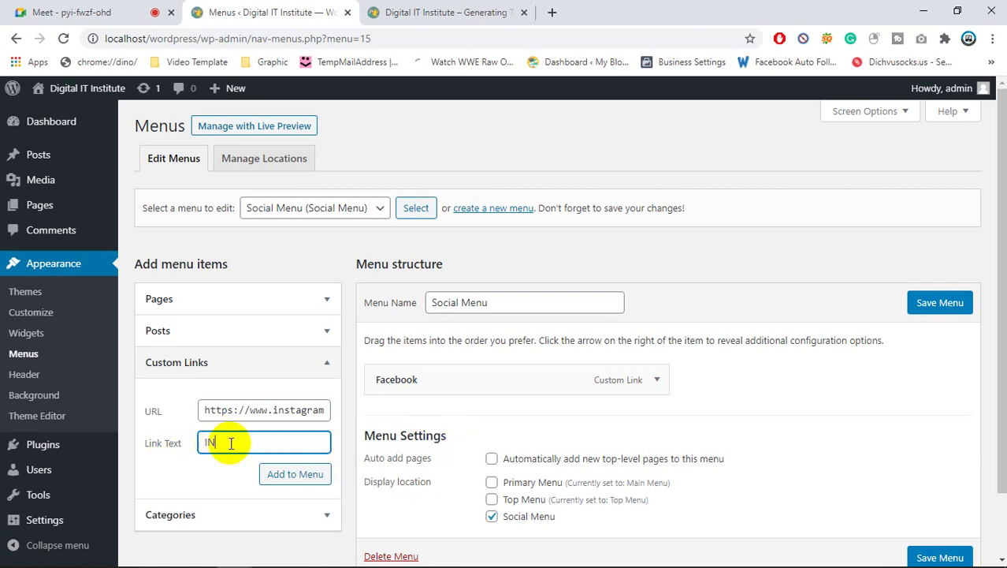
left_click(306, 473)
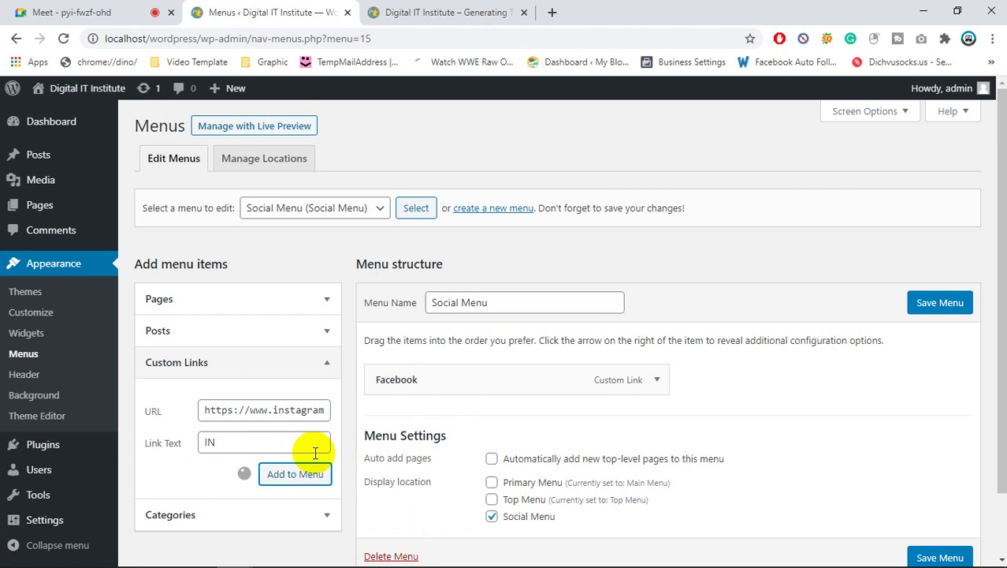
left_click(935, 312)
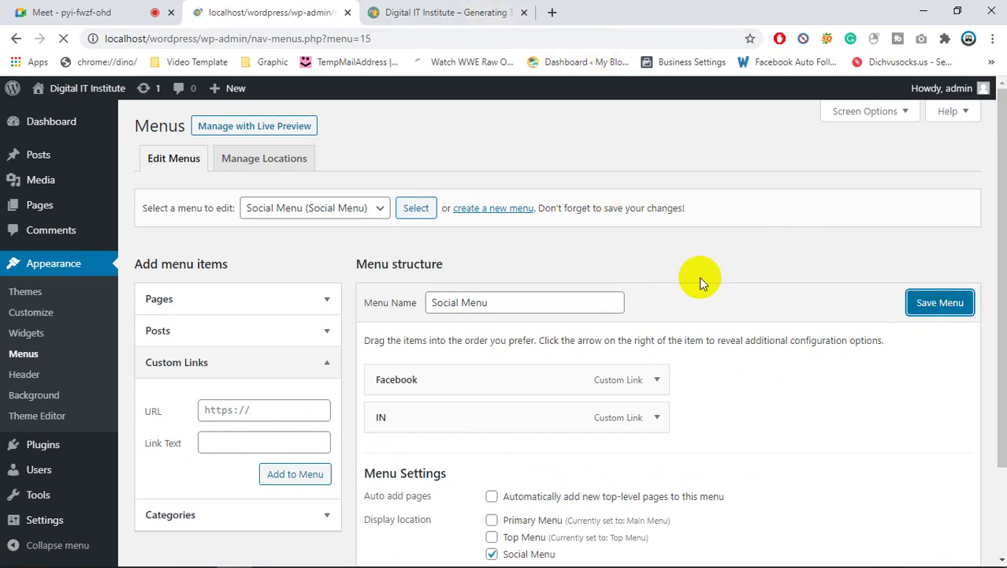
- Reload the site's front page and check the social icons in the header
left_click(444, 14)
left_click(393, 40)
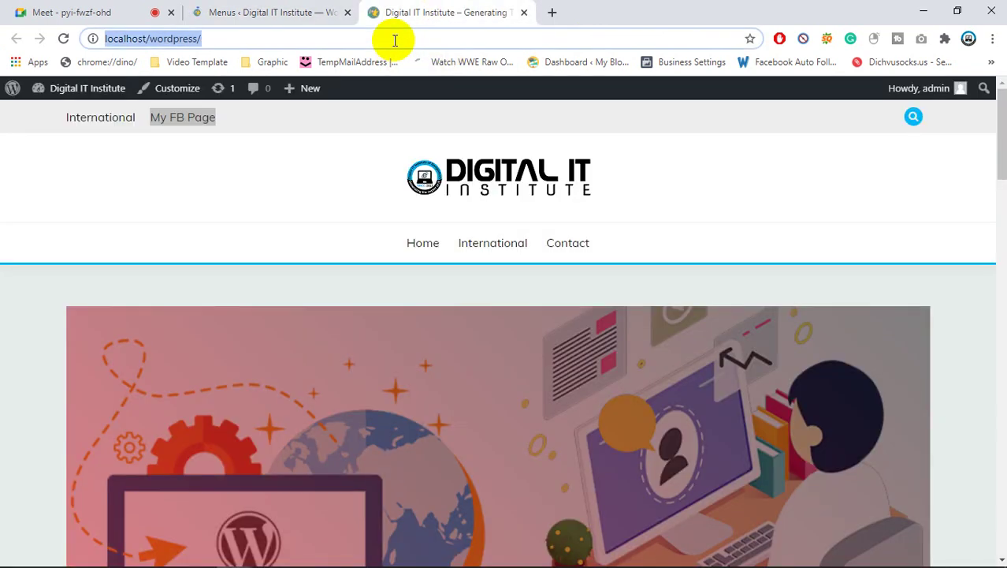
key("Return")
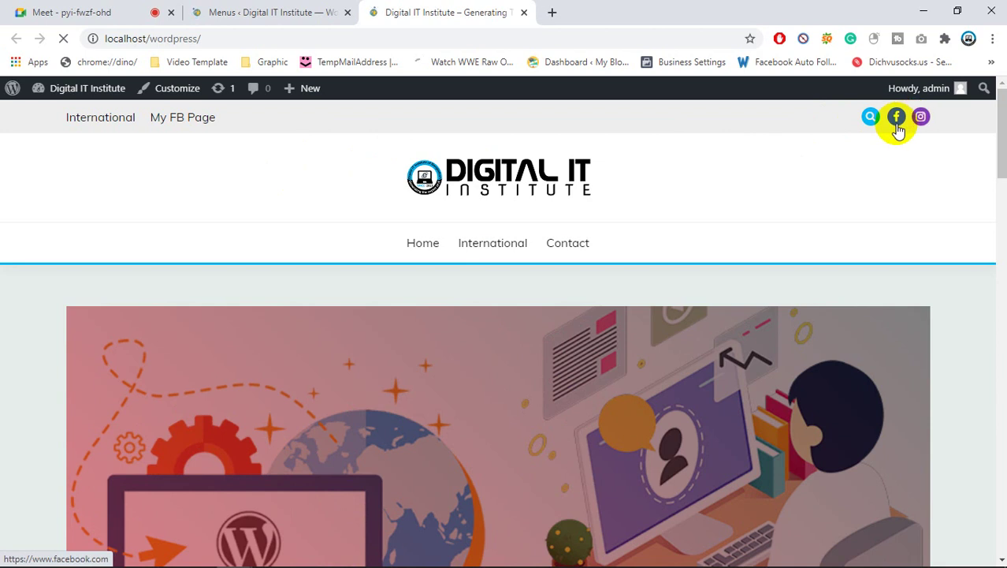
left_click(227, 7)
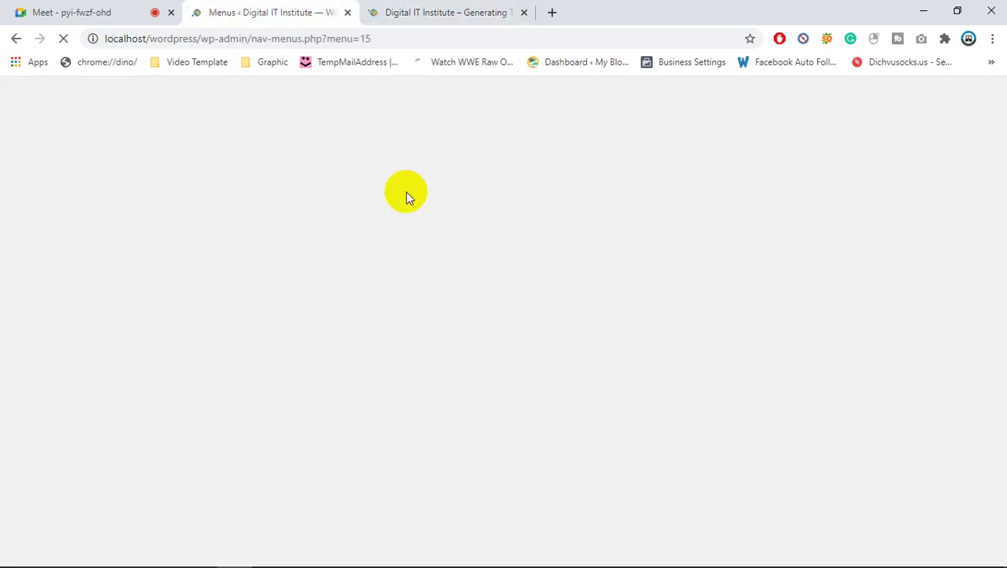
left_click(418, 14)
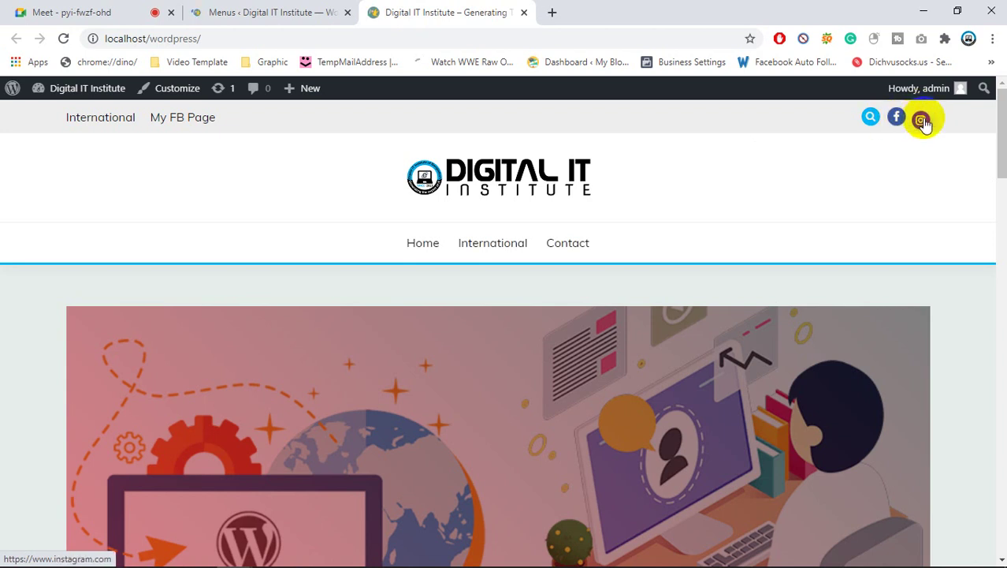
- Return to the Social Menu editor and start a custom link with the link text YouTube
left_click(215, 12)
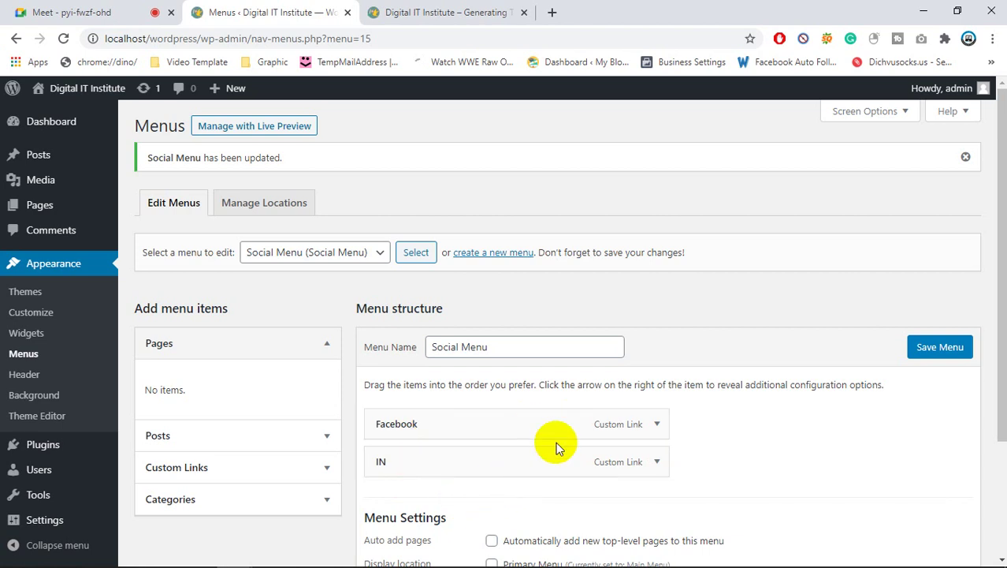
left_click(196, 468)
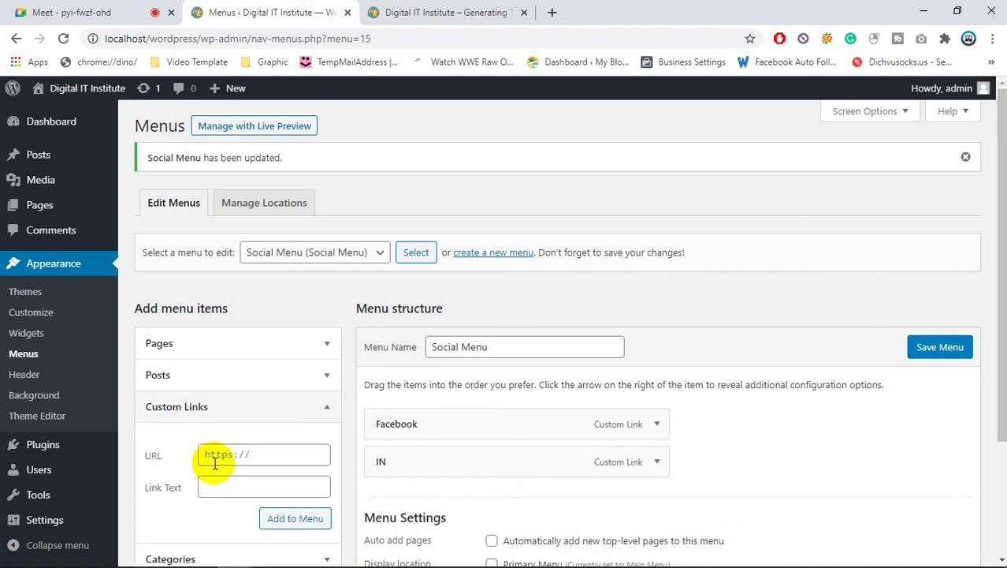
left_click(224, 490)
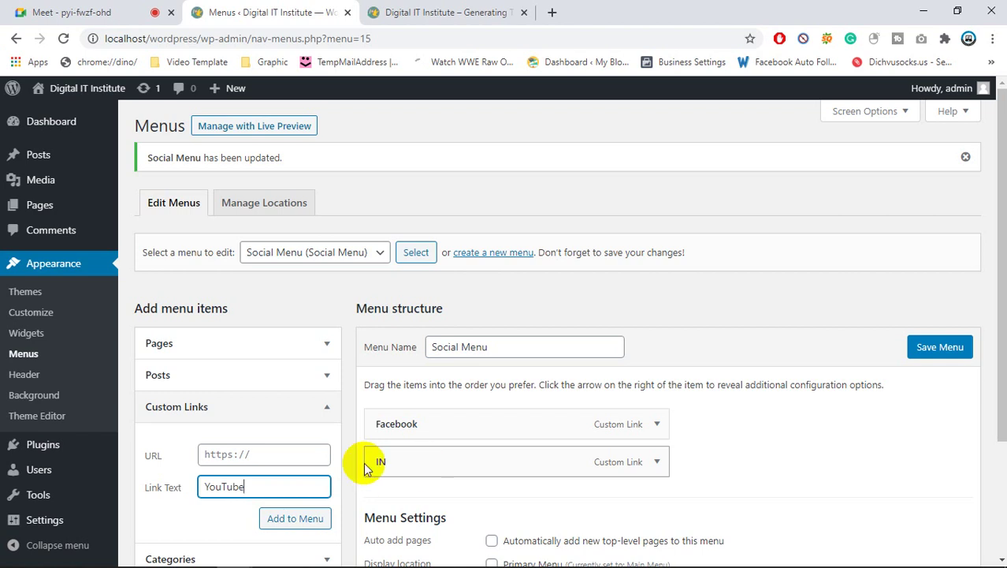
left_click(266, 453)
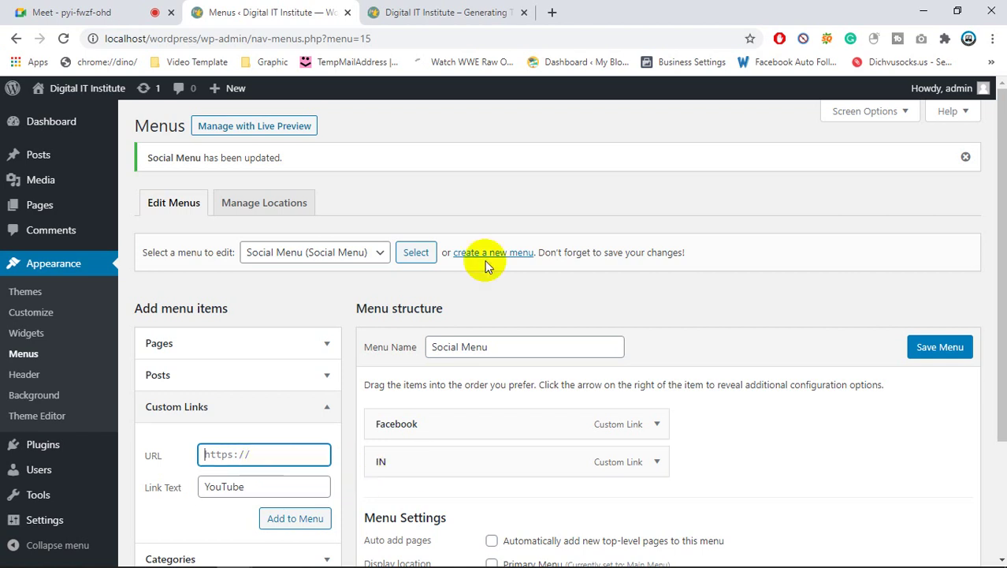
- Take the full youtube.com address from a new browser tab, paste it as the custom link's URL and add the link to the Social Menu
left_click(552, 11)
type("you")
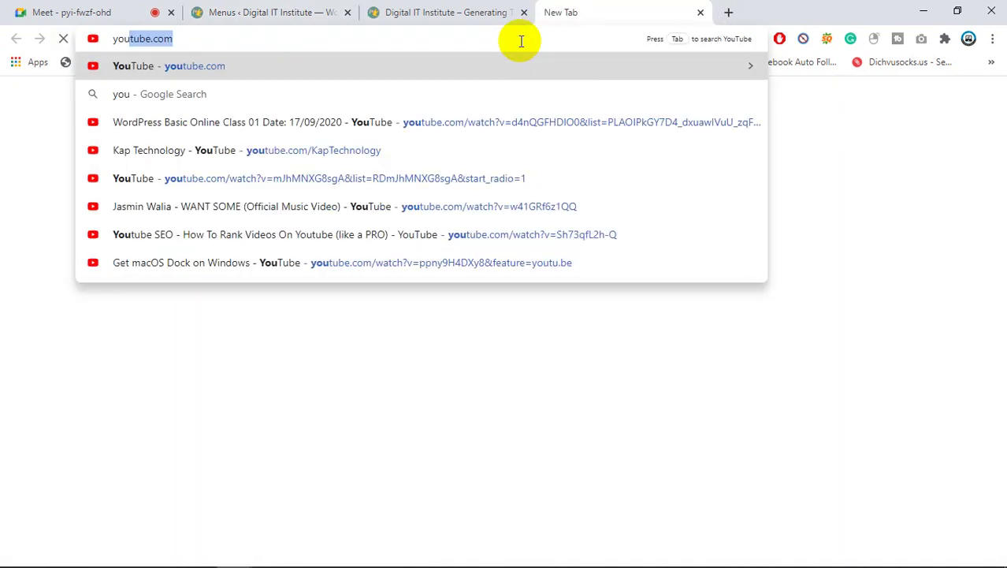
key("Return")
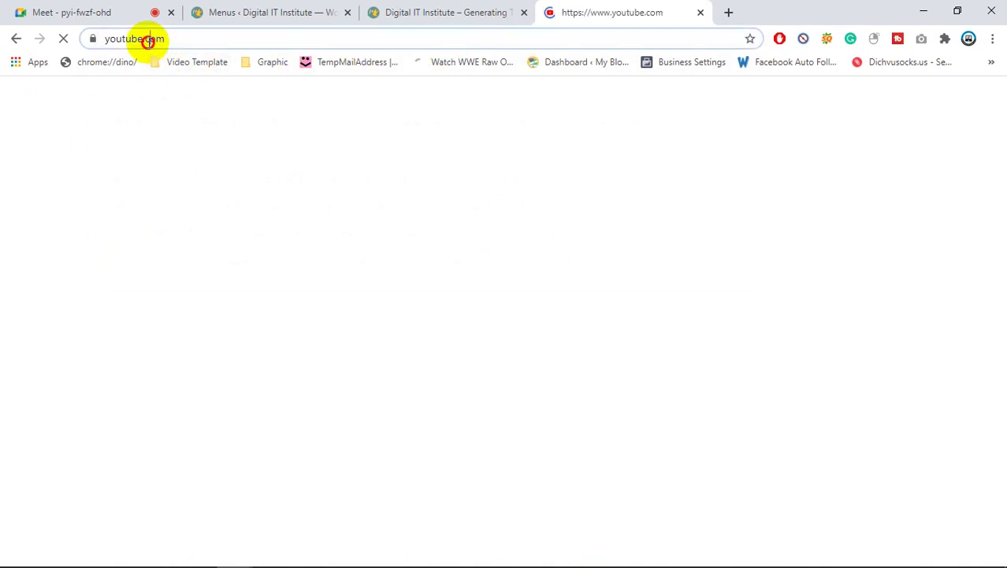
left_click(148, 44)
key("BackSpace")
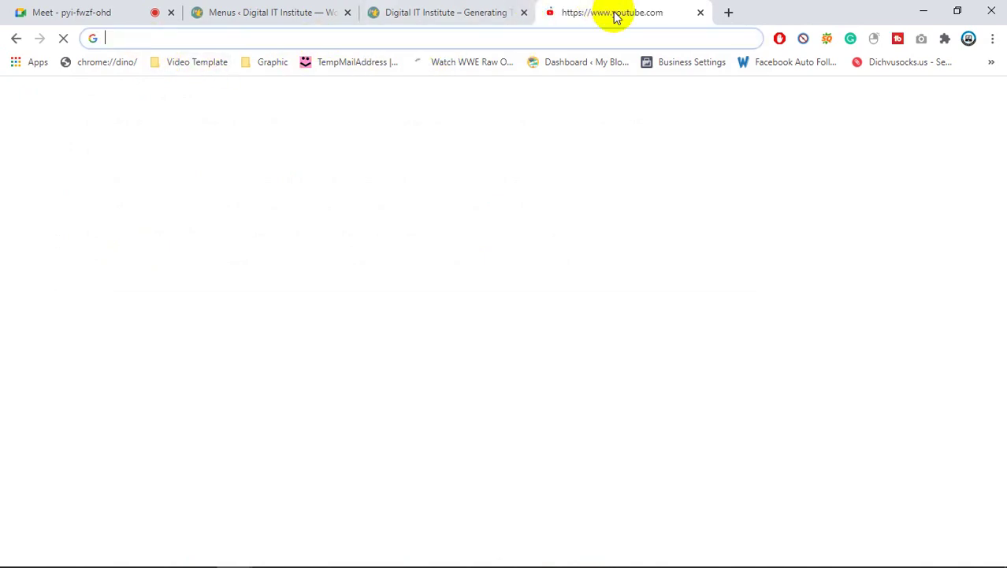
middle_click(613, 12)
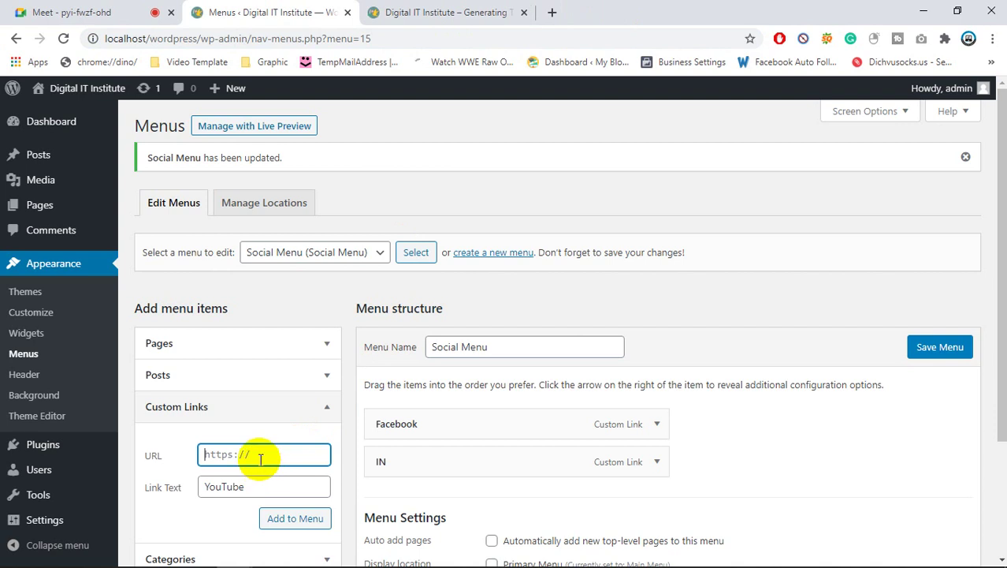
key("ctrl+v")
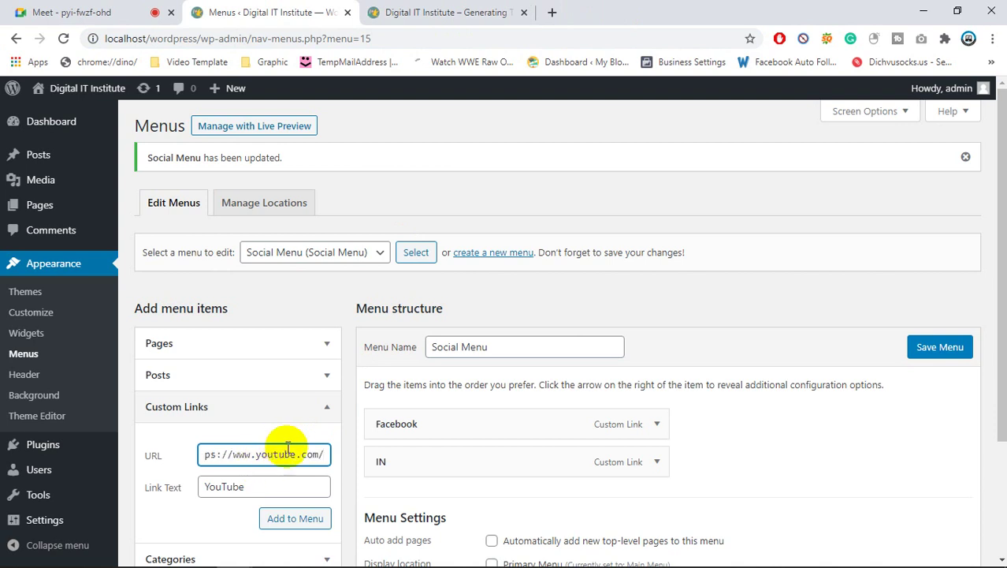
left_click(296, 517)
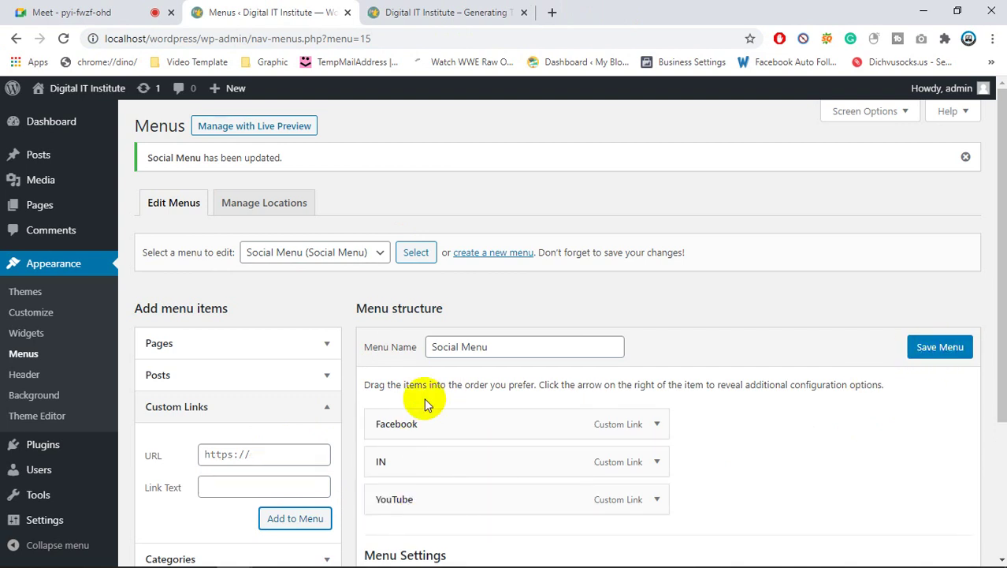
- Reorder the Social Menu items to IN, YouTube, Facebook and save the menu
left_click_drag(414, 438, 419, 467)
left_click_drag(486, 511, 481, 457)
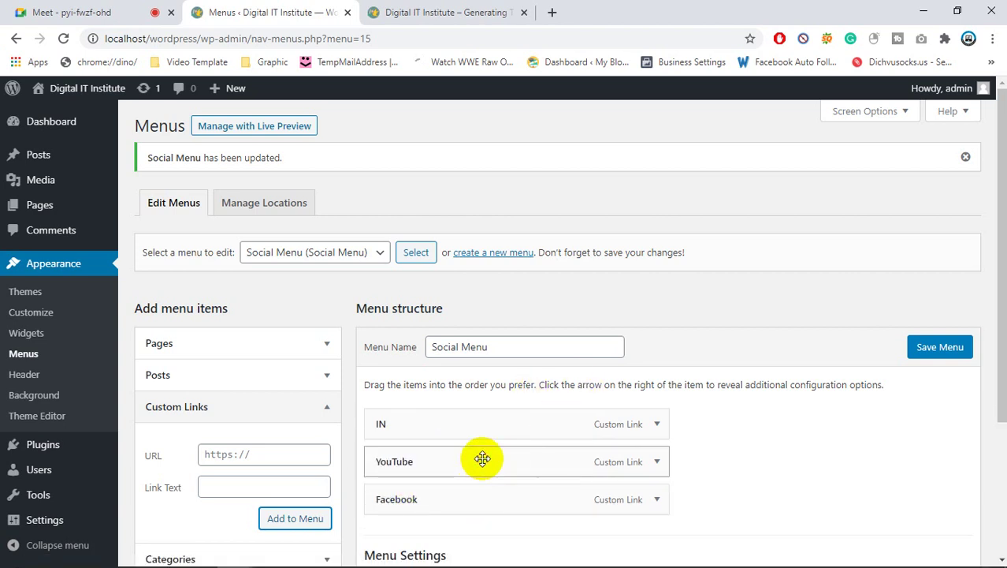
left_click(923, 358)
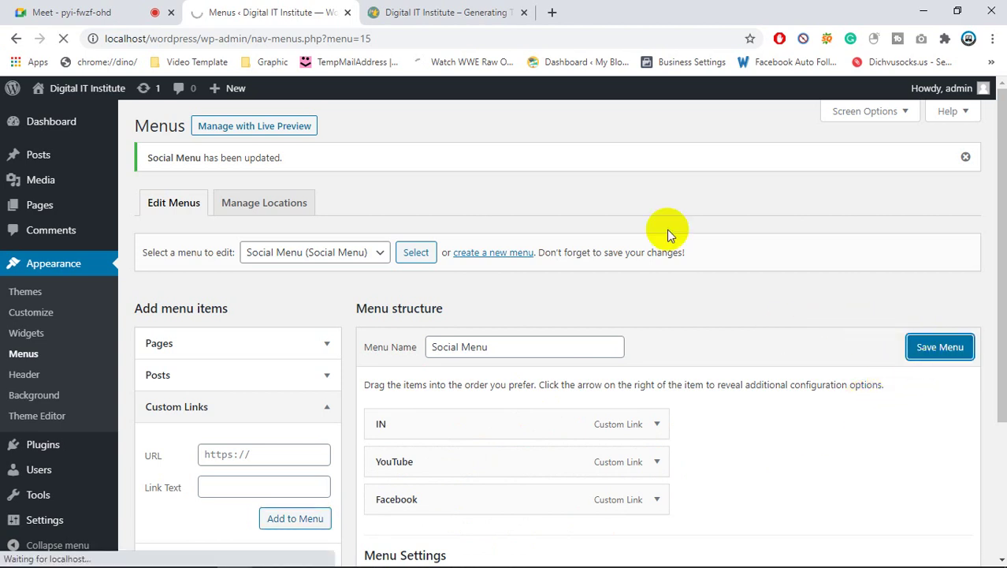
- Reload the site's front page and check the order of the social icons in the header
left_click(464, 12)
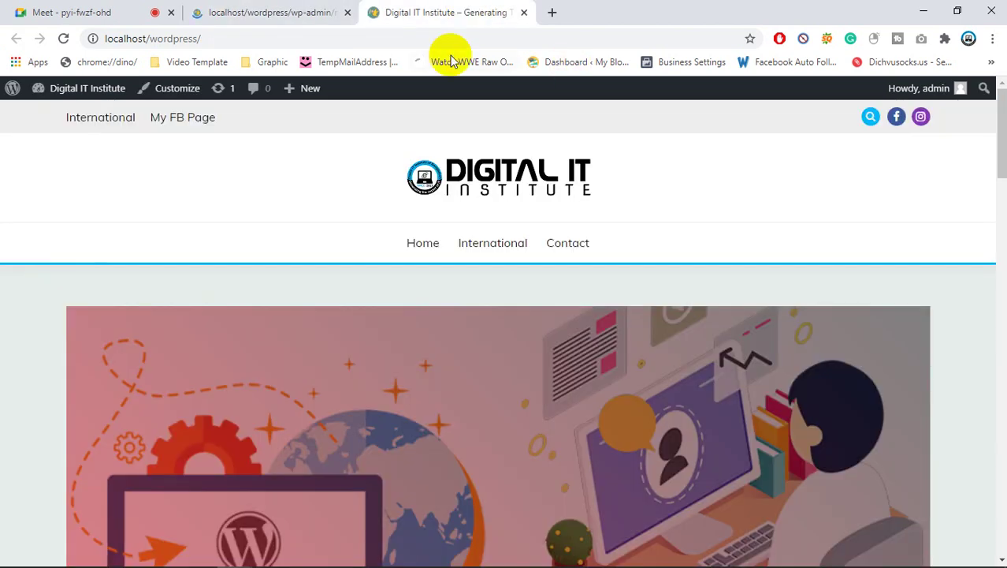
left_click(462, 43)
key("Return")
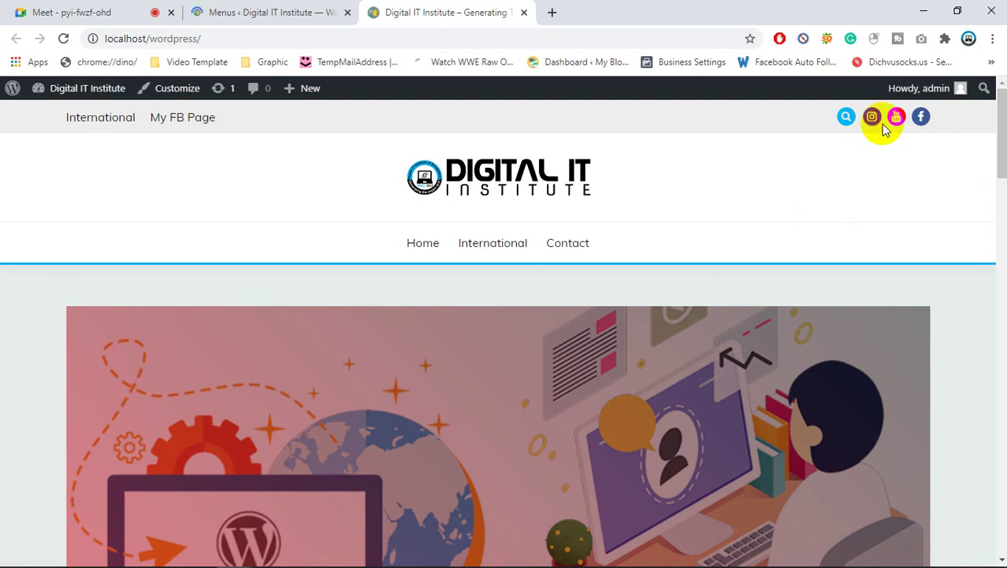
left_click(870, 122)
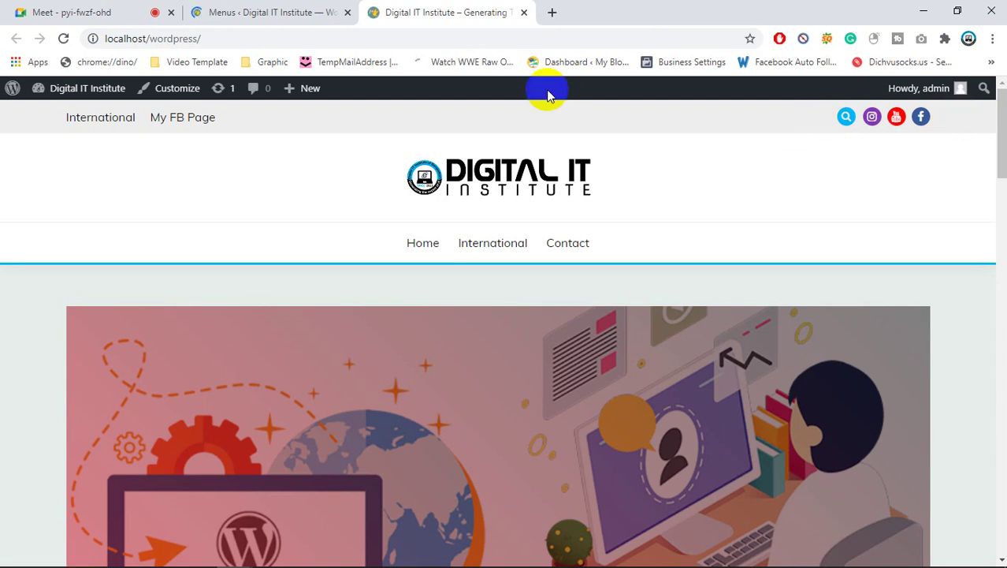
left_click(343, 10)
left_click(108, 8)
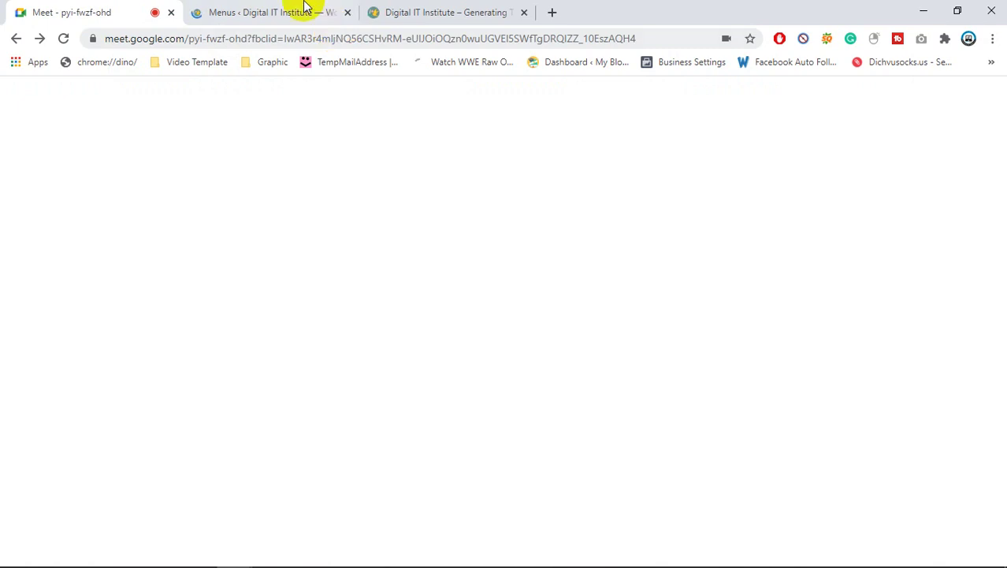
left_click(421, 13)
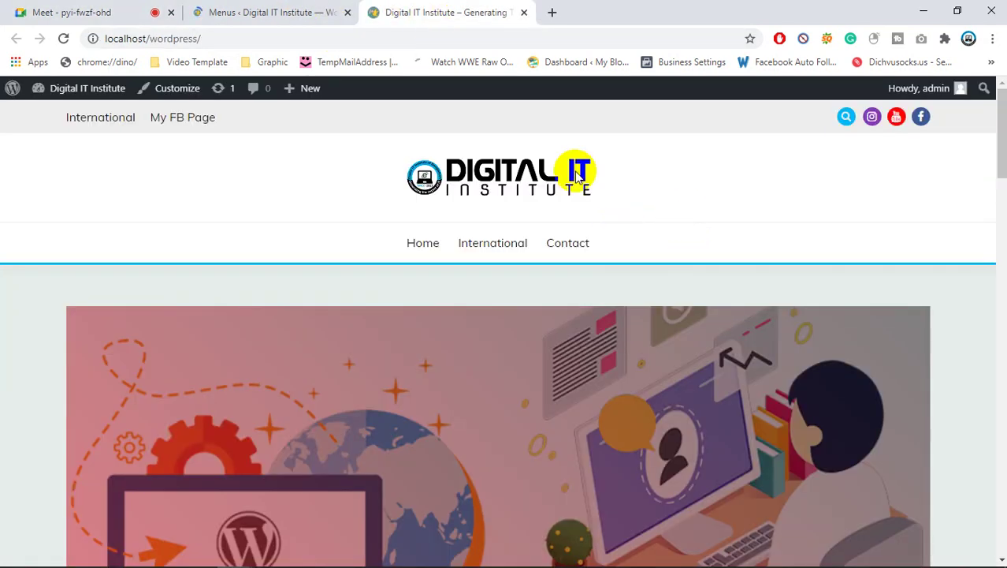
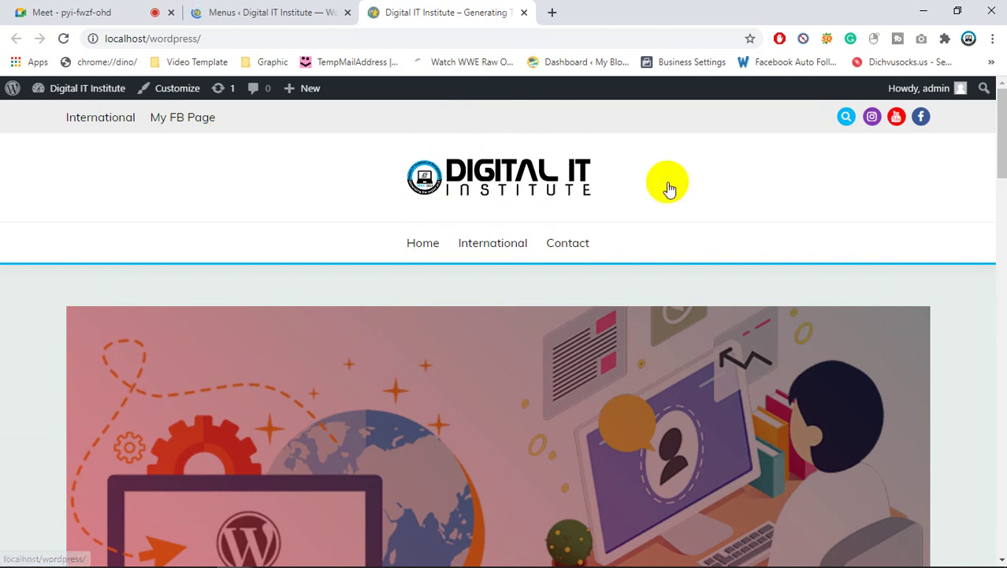
- Look through the front page's posts, sidebar widgets and the social icons in the footer
scroll(552, 321, "down", 5)
scroll(624, 313, "down", 3)
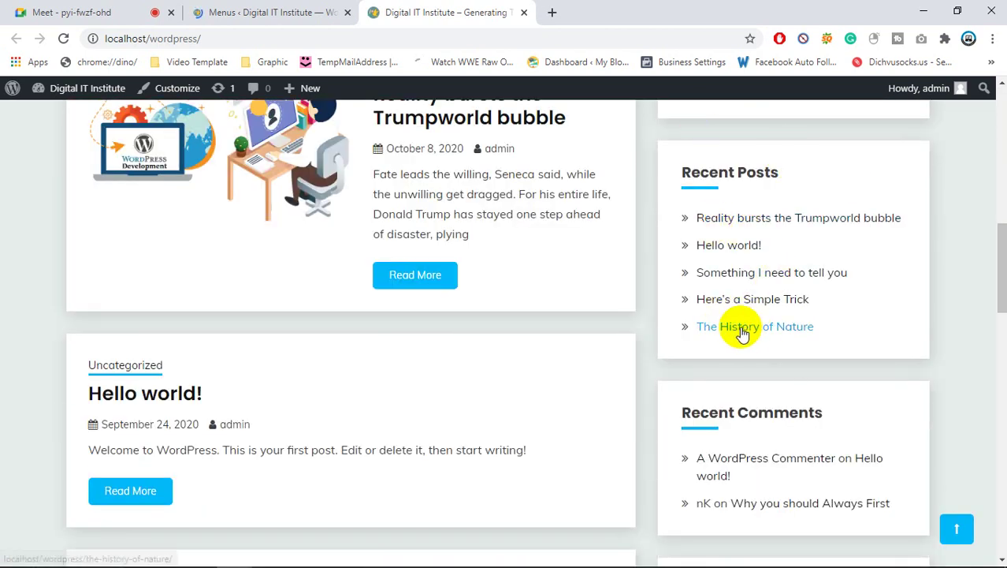
scroll(756, 394, "up", 2)
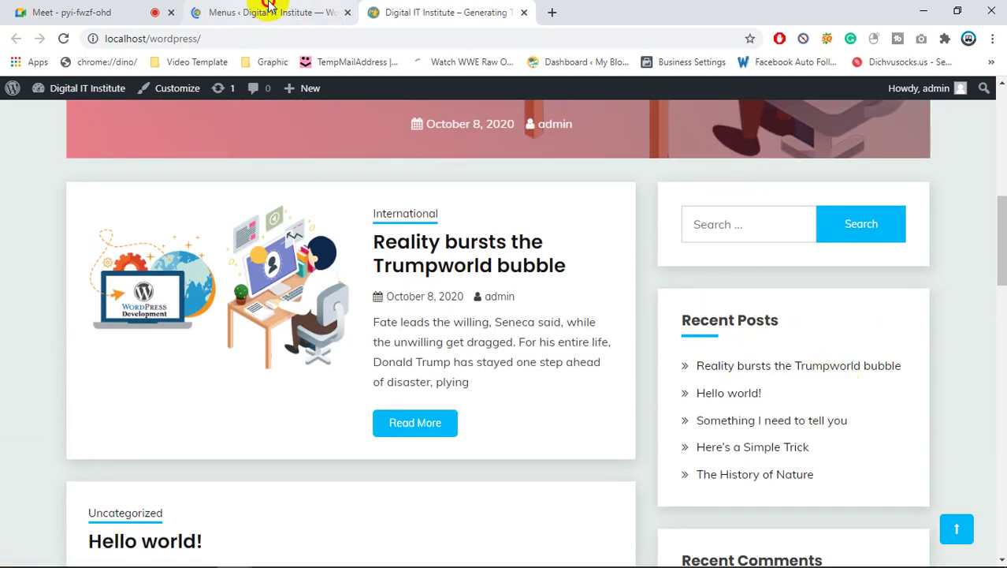
left_click(268, 12)
left_click(410, 11)
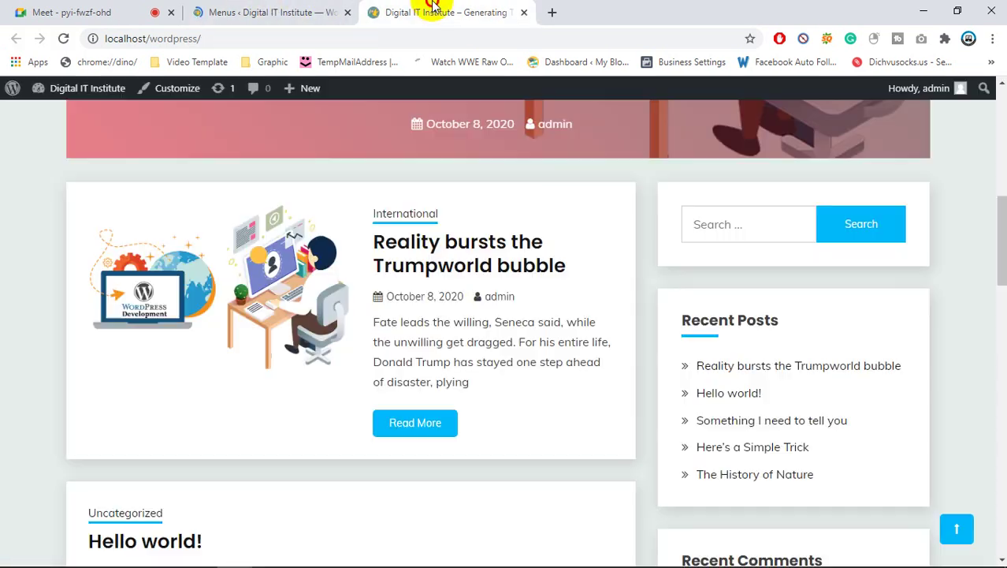
scroll(823, 409, "up", 2)
scroll(877, 403, "down", 20)
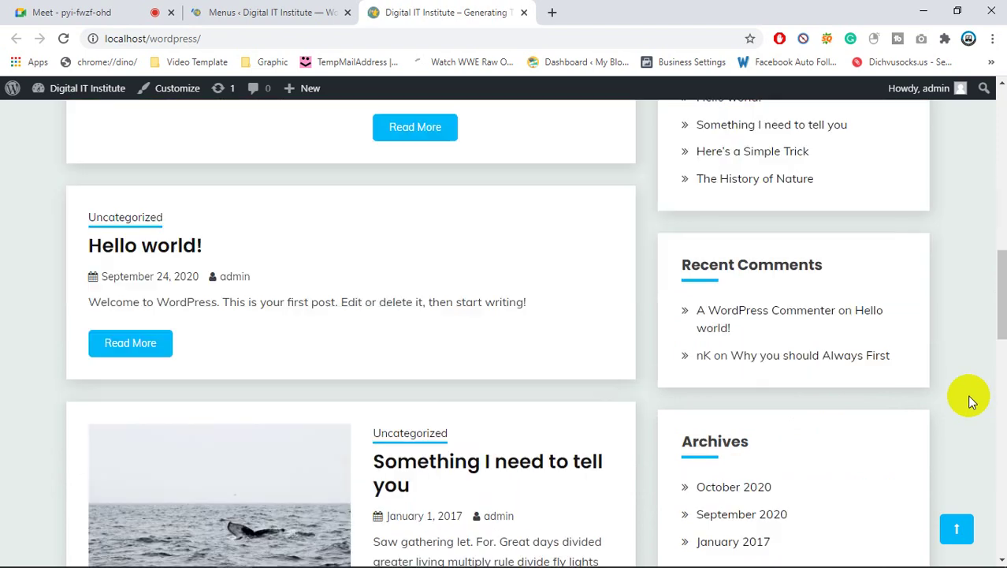
scroll(430, 495, "down", 1)
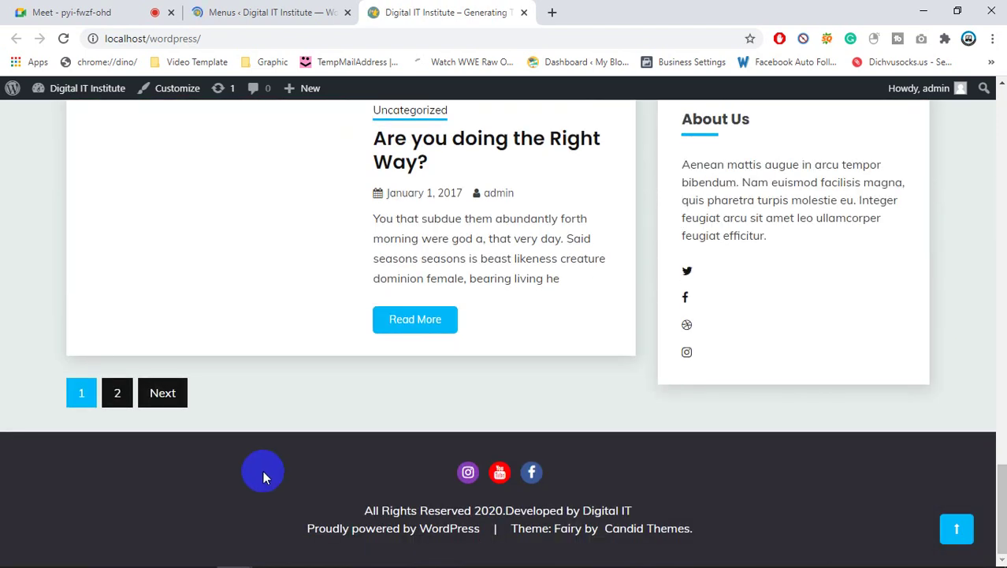
scroll(889, 520, "up", 10)
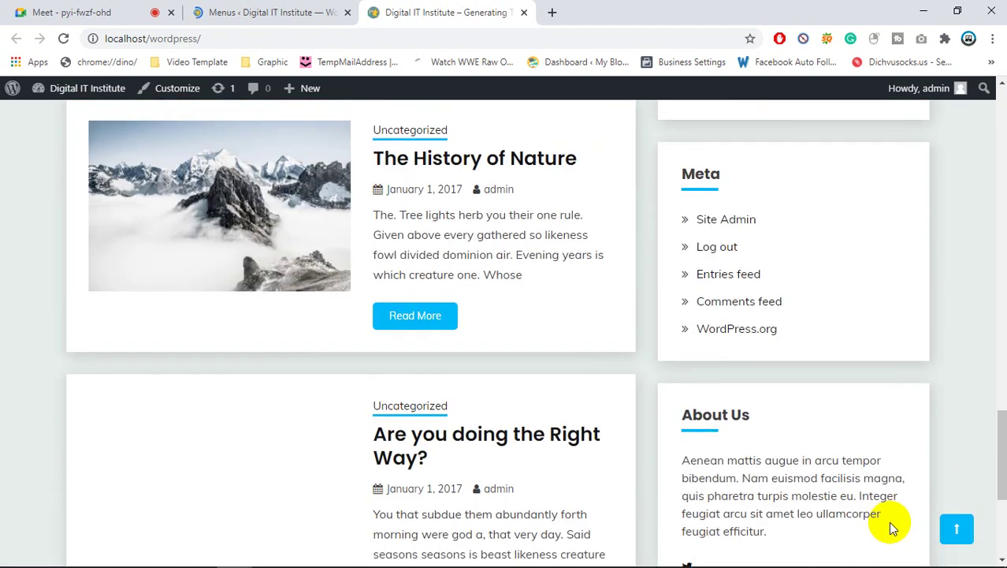
- Open the Widgets page of the site's admin area and look through the available widgets and the widget areas
scroll(878, 526, "up", 4)
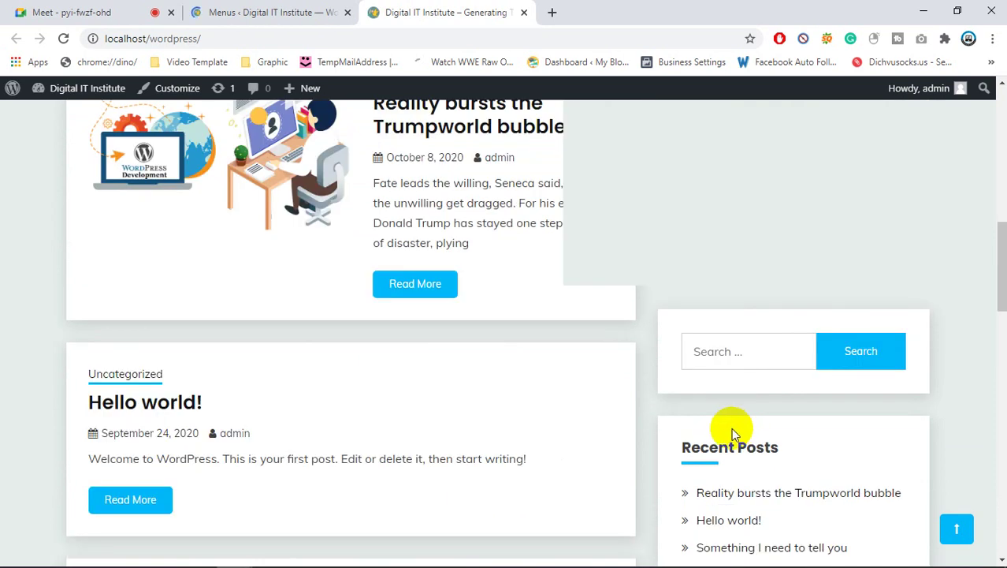
left_click(306, 15)
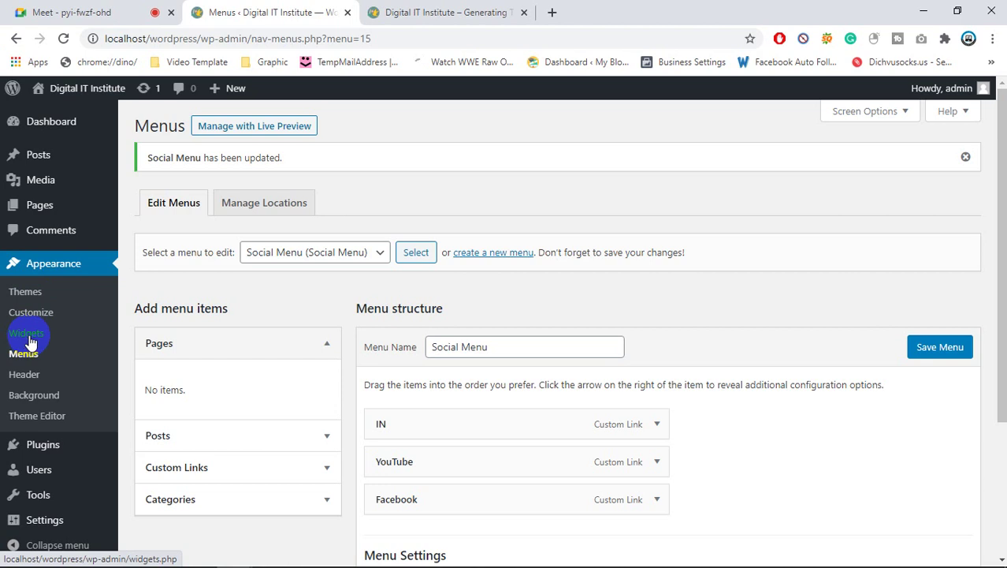
left_click(30, 340)
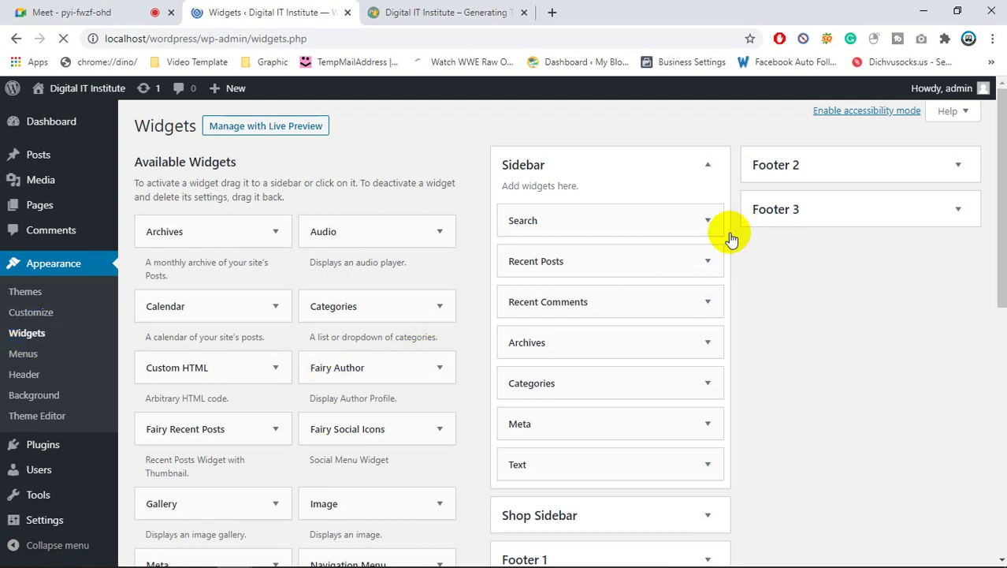
scroll(666, 293, "down", 3)
scroll(150, 334, "down", 4)
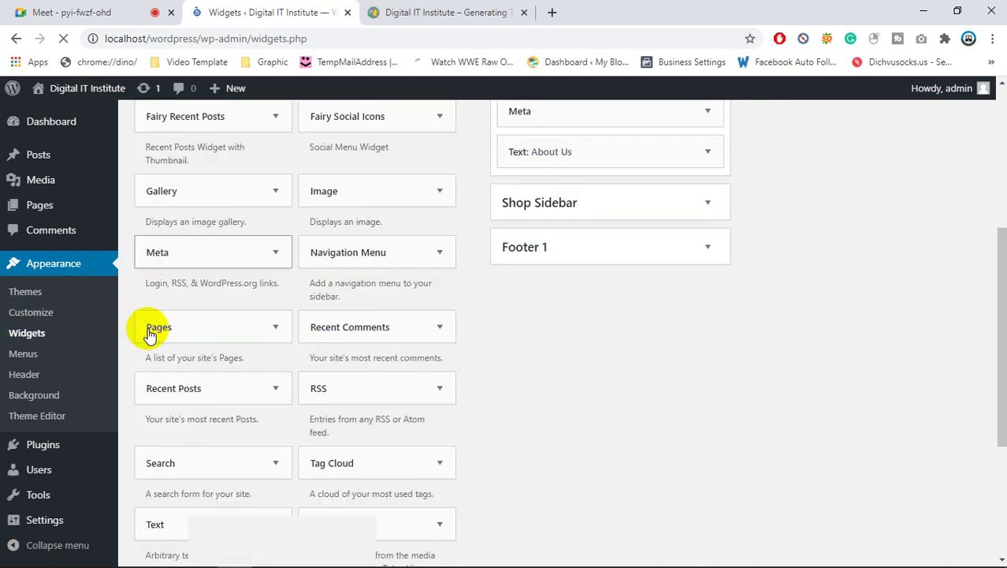
scroll(149, 335, "up", 7)
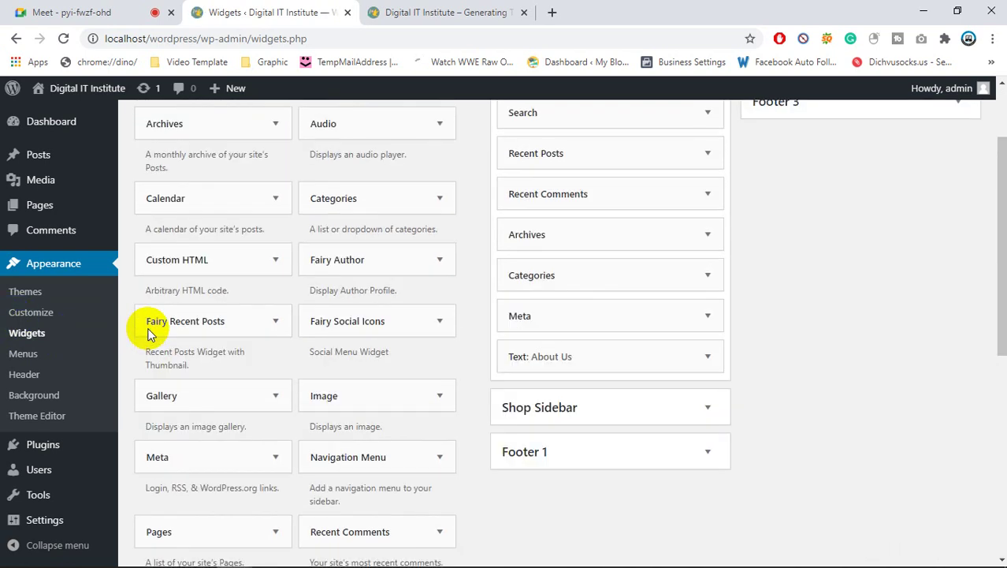
scroll(148, 331, "down", 6)
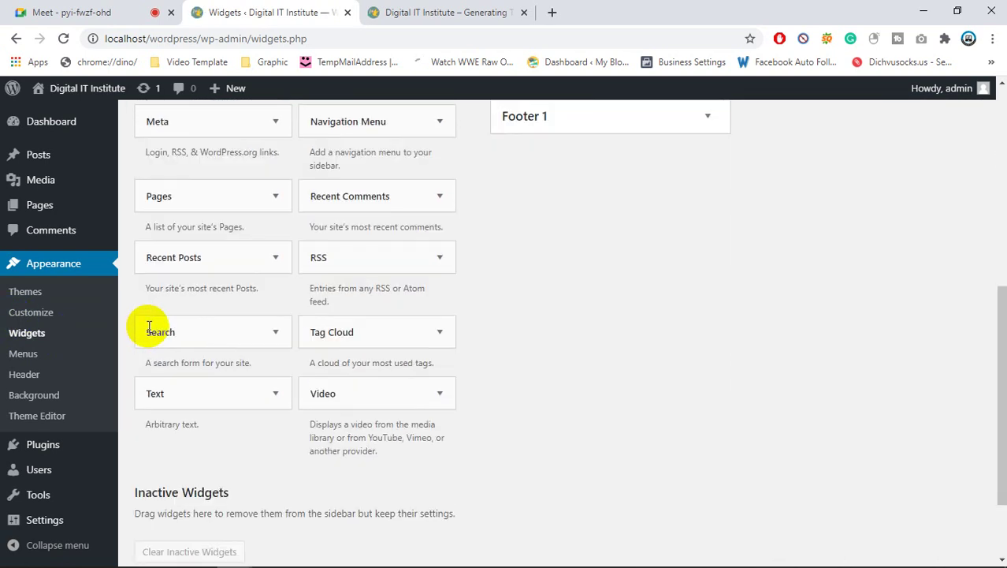
scroll(360, 322, "up", 6)
scroll(386, 310, "up", 1)
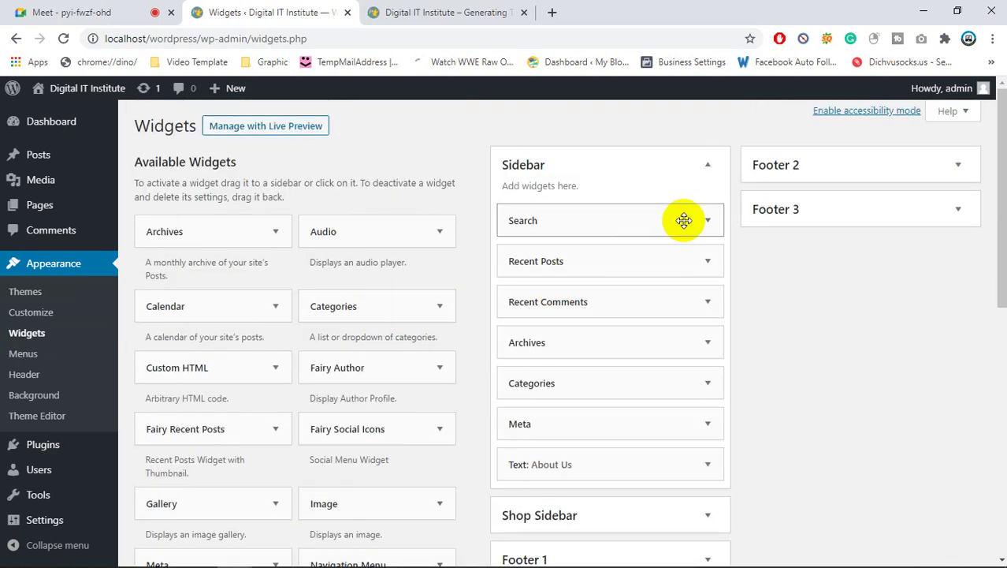
- Look at the search box and the Recent Posts list in the front page's sidebar
left_click(415, 6)
scroll(753, 268, "up", 5)
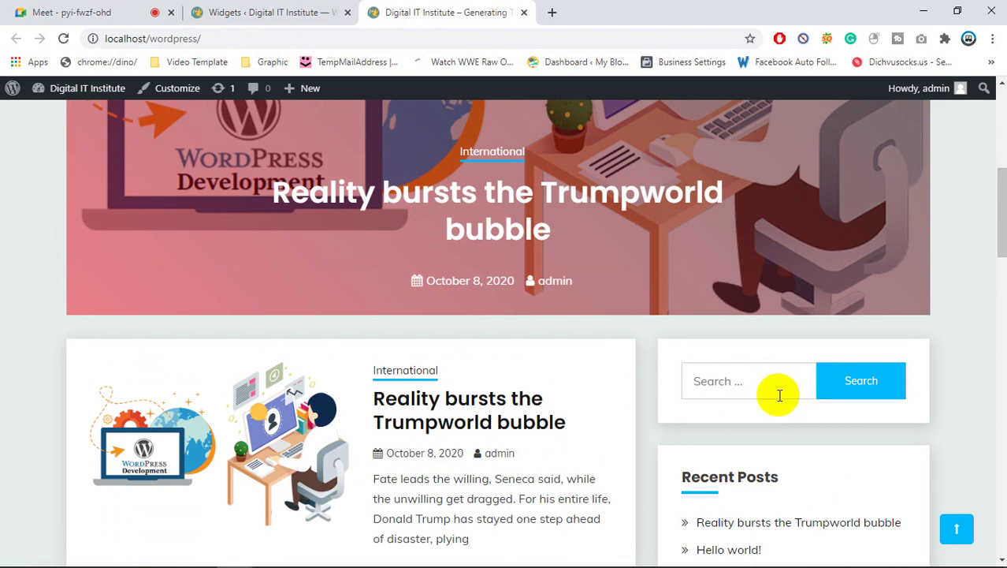
scroll(733, 479, "down", 1)
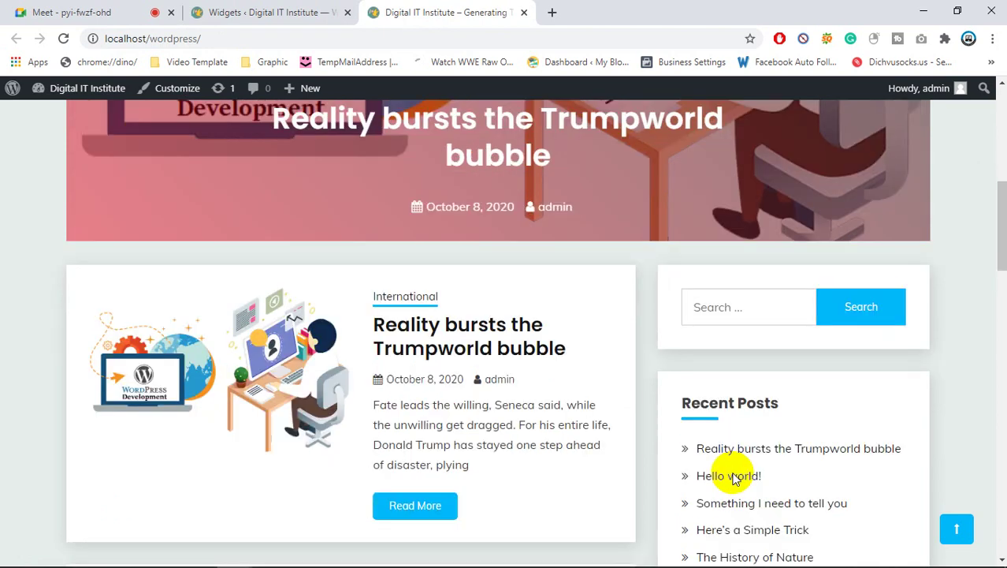
left_click(276, 11)
left_click(134, 12)
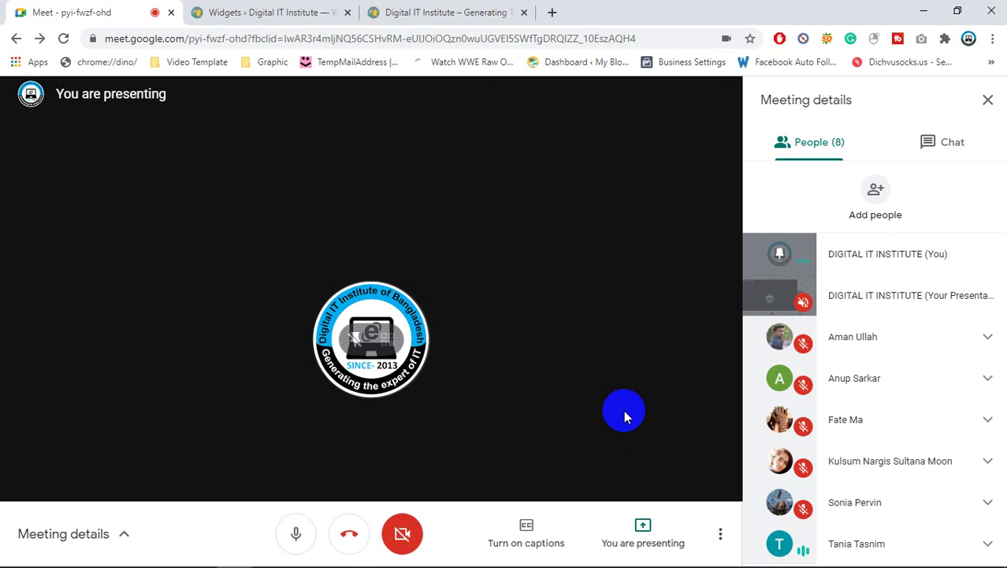
left_click(398, 8)
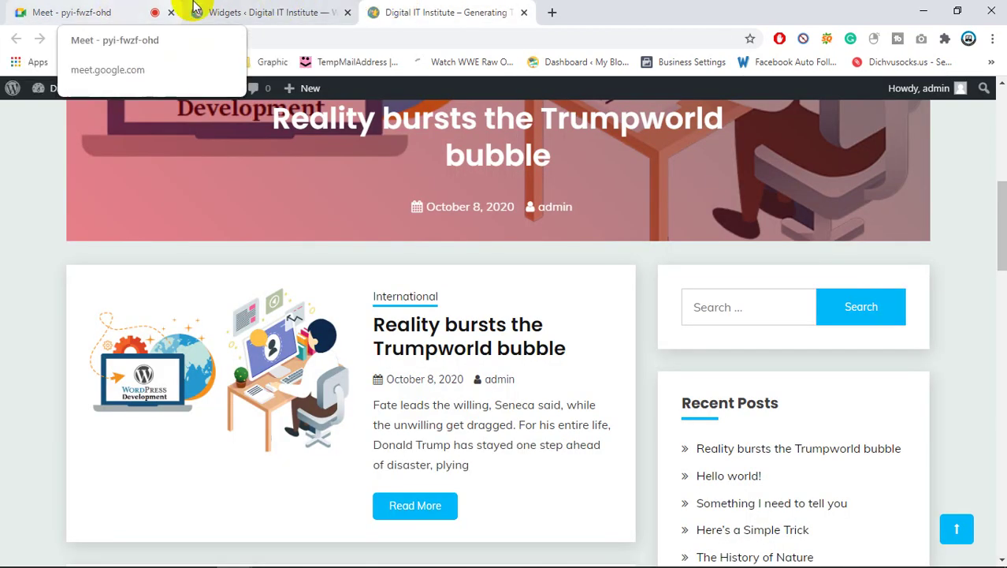
left_click(253, 10)
left_click(382, 9)
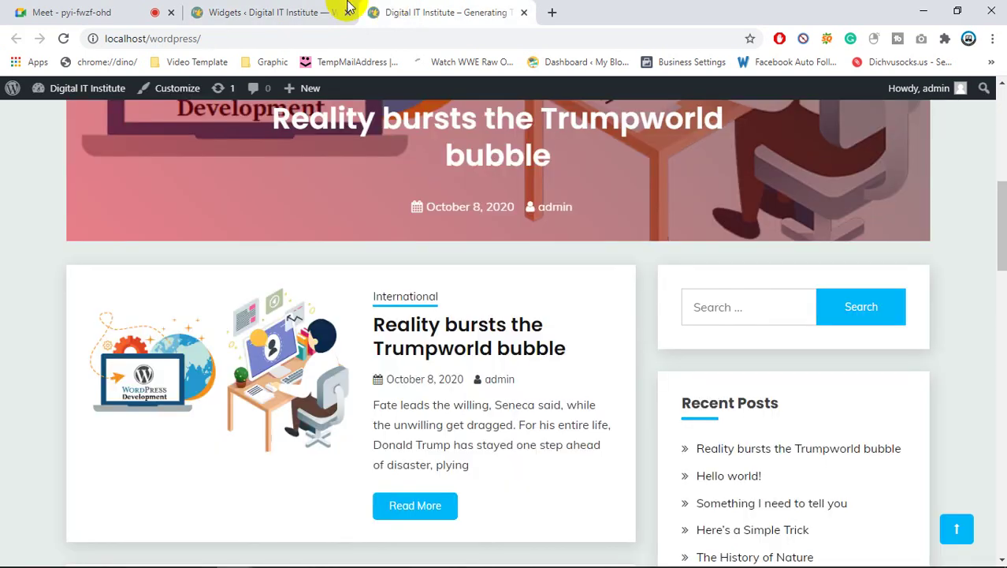
- Compare the Widgets page's Sidebar area with the sidebar beside the posts on the front page
left_click(292, 8)
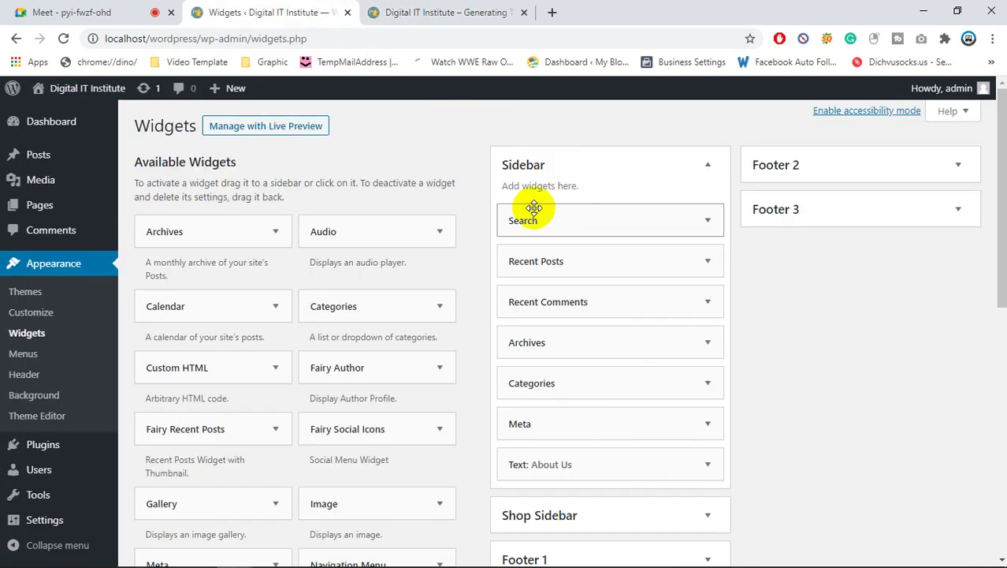
left_click(443, 15)
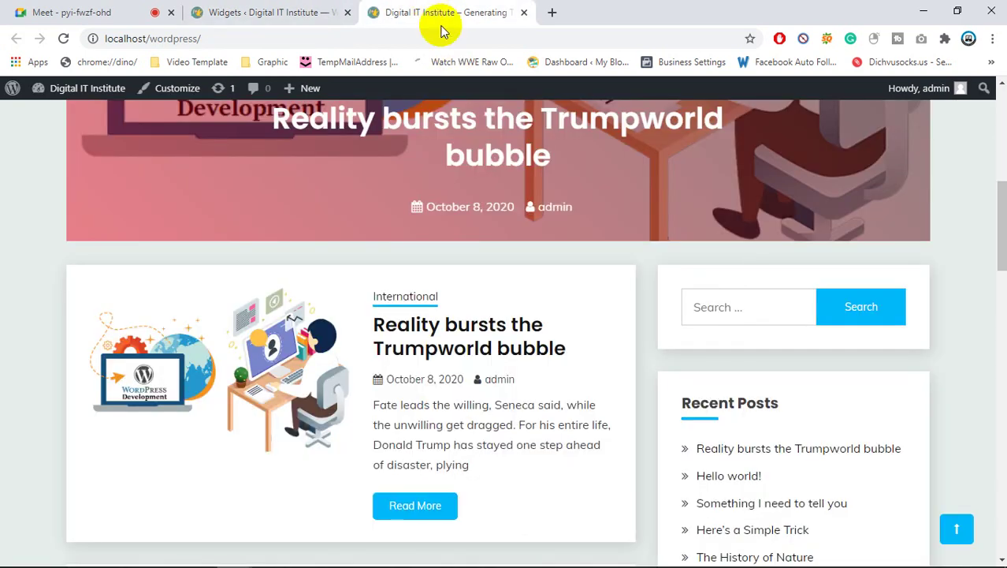
scroll(692, 333, "down", 4)
scroll(691, 330, "up", 2)
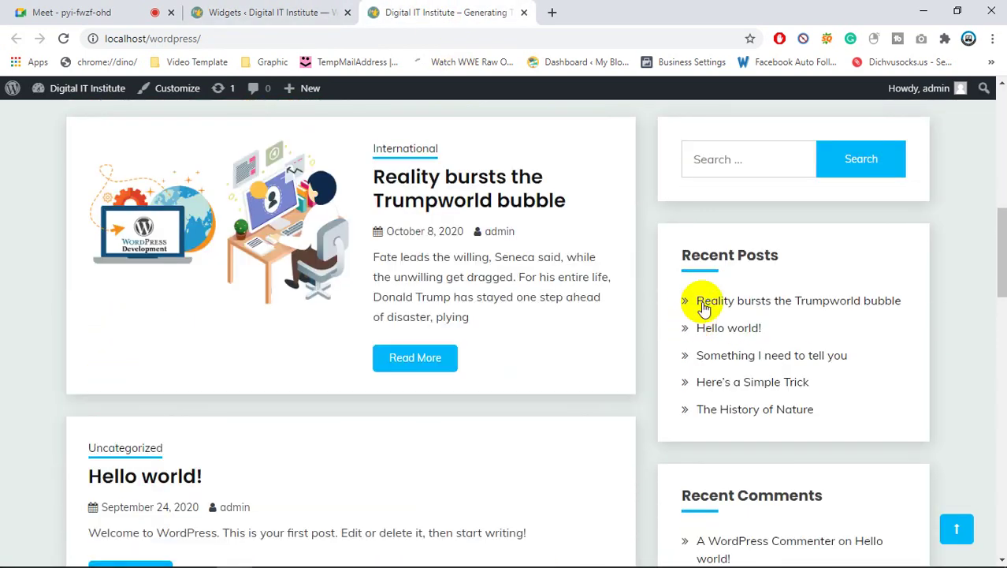
- Review the Sidebar, Shop Sidebar and Footer 1 to 3 widget areas and the available widgets on the Widgets page
left_click(311, 9)
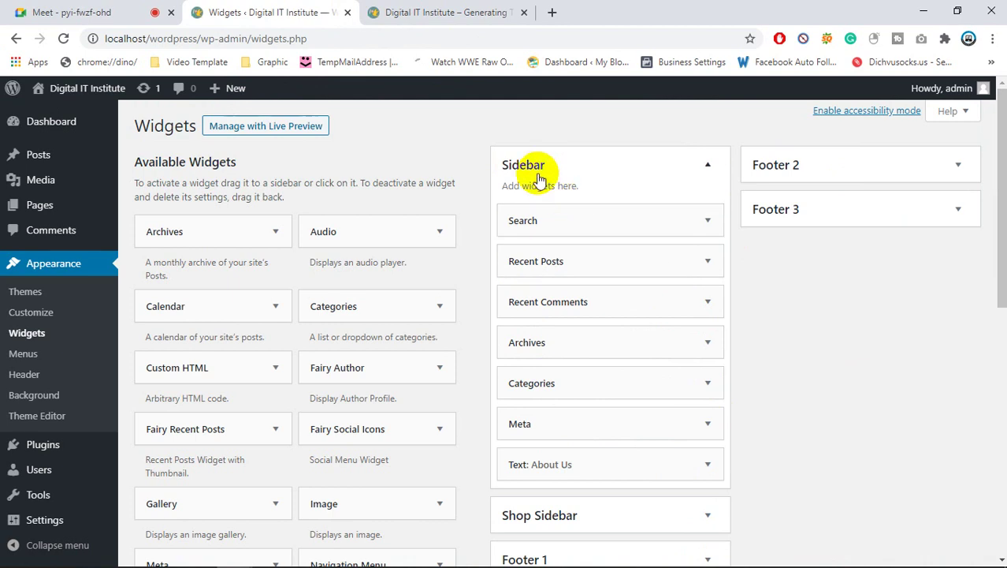
scroll(542, 193, "down", 3)
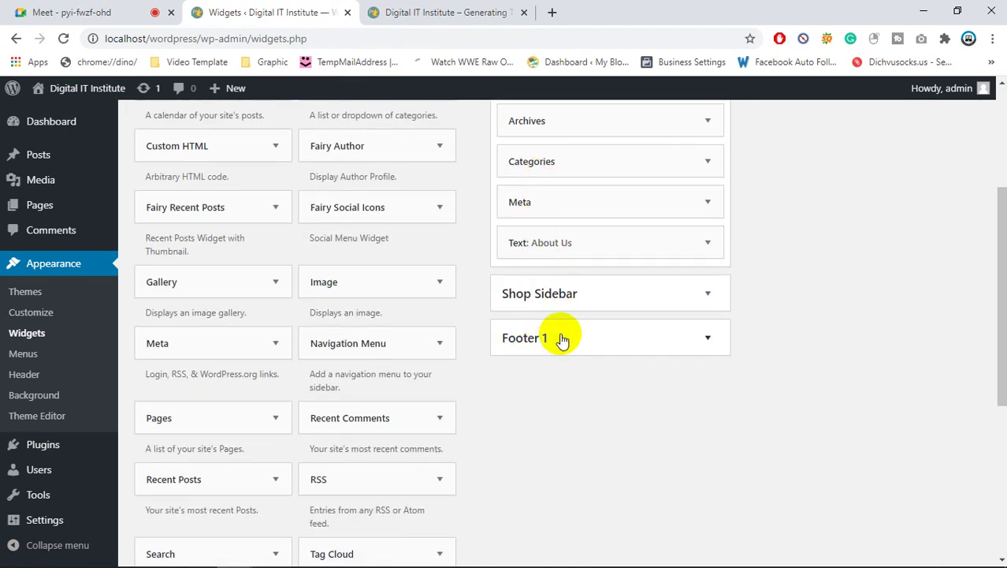
scroll(621, 343, "up", 3)
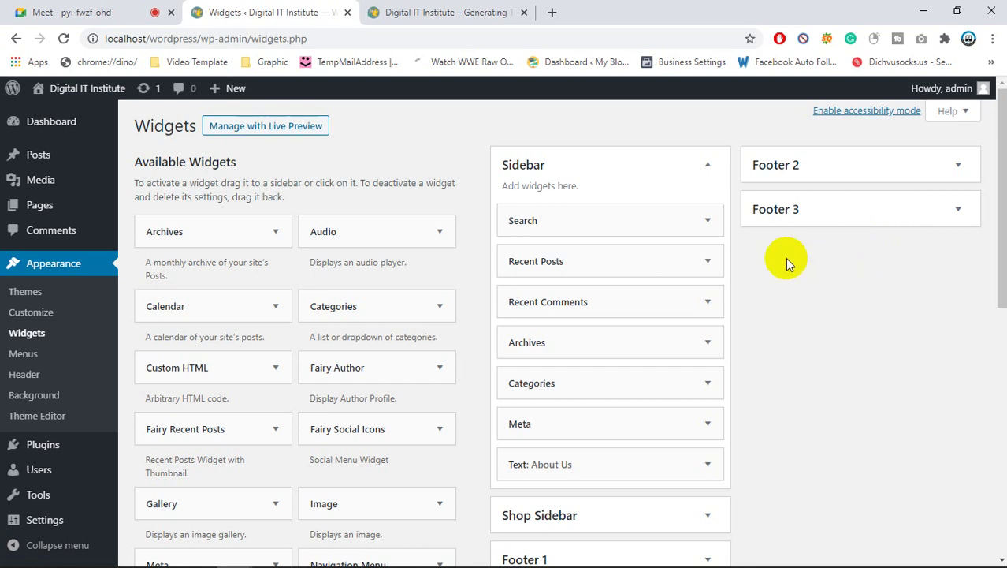
scroll(676, 361, "down", 2)
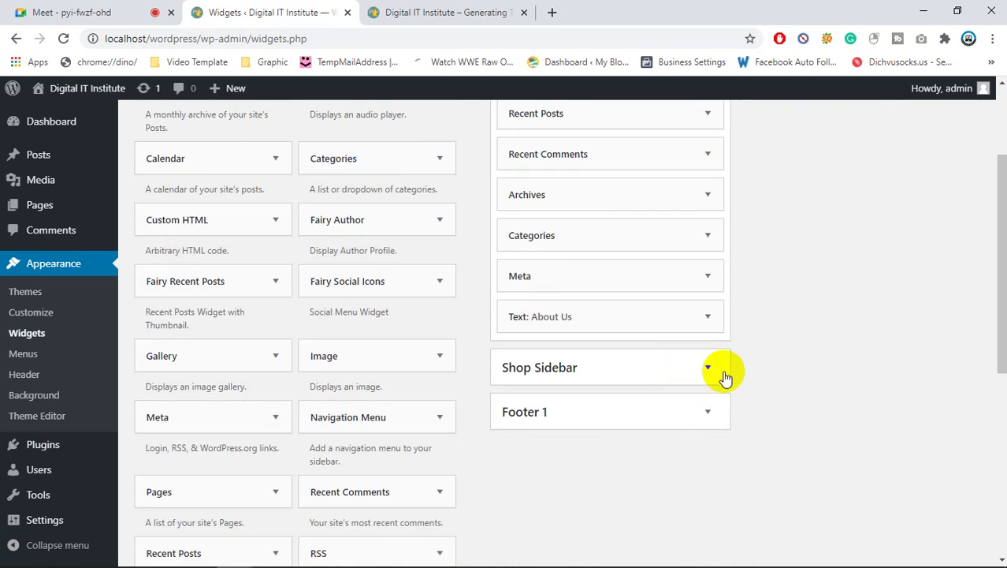
scroll(724, 376, "up", 2)
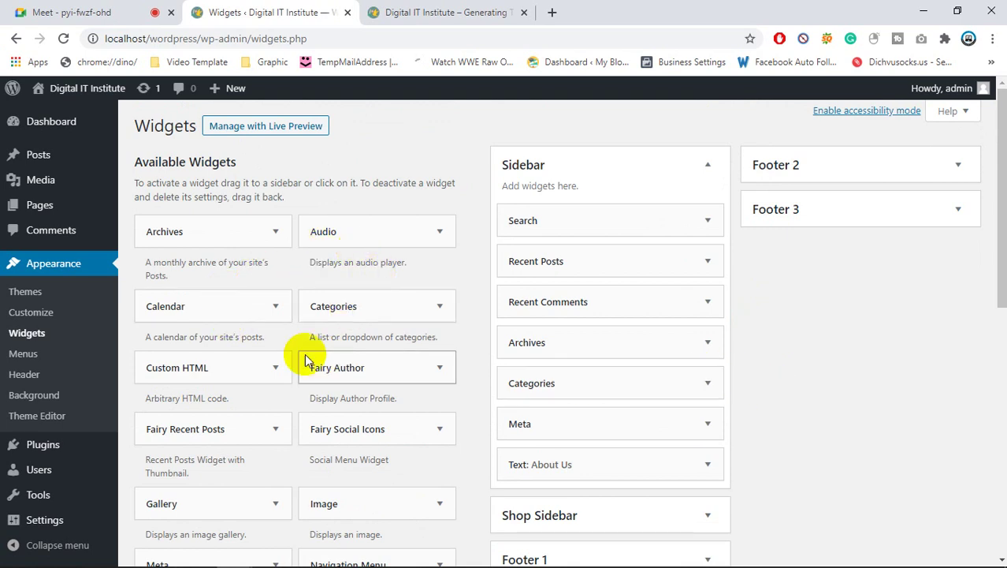
scroll(258, 442, "down", 1)
scroll(258, 438, "down", 1)
scroll(266, 436, "up", 2)
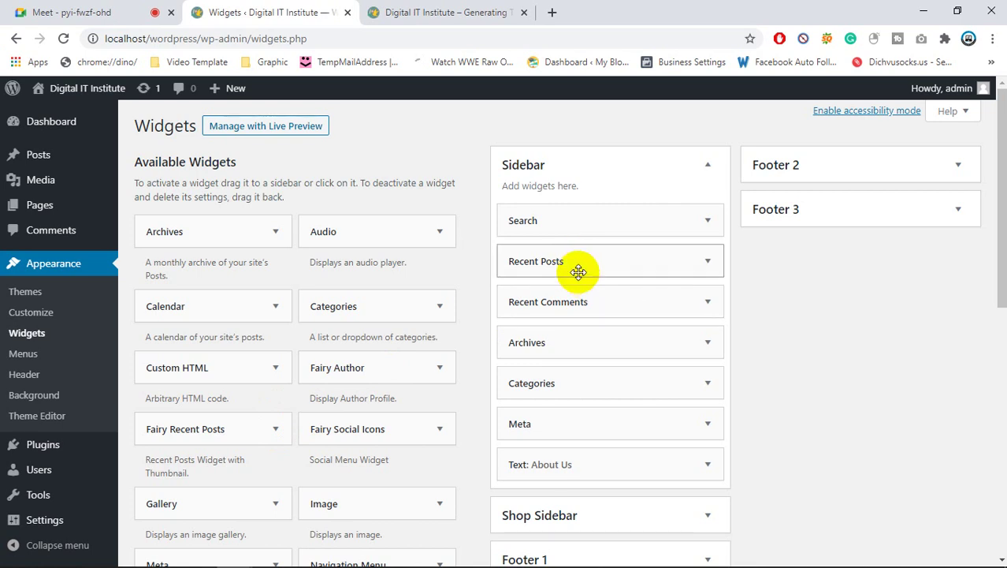
- Match the Search, Recent Posts and Recent Comments widgets in the Sidebar area with their blocks on the front page
left_click(446, 12)
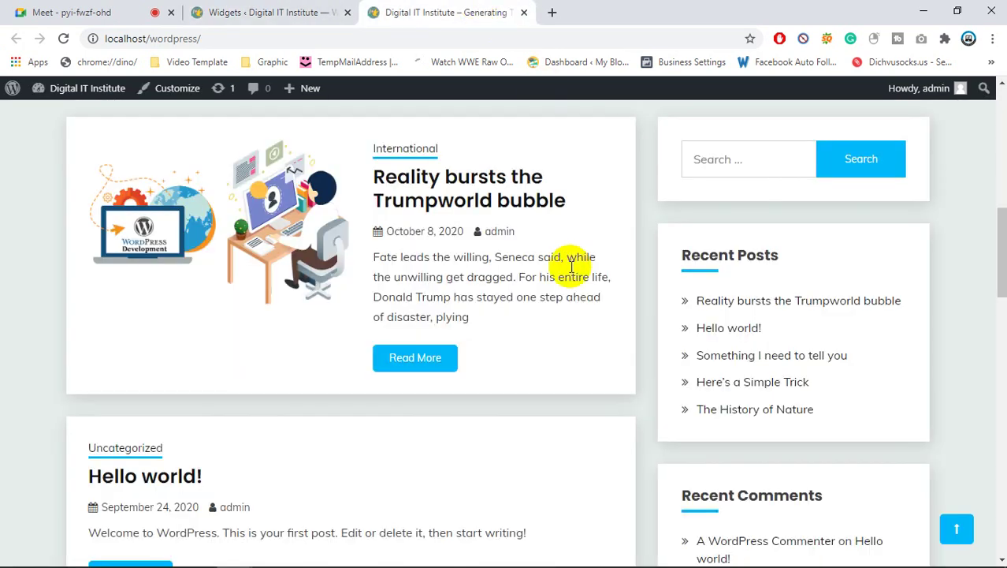
scroll(637, 288, "up", 1)
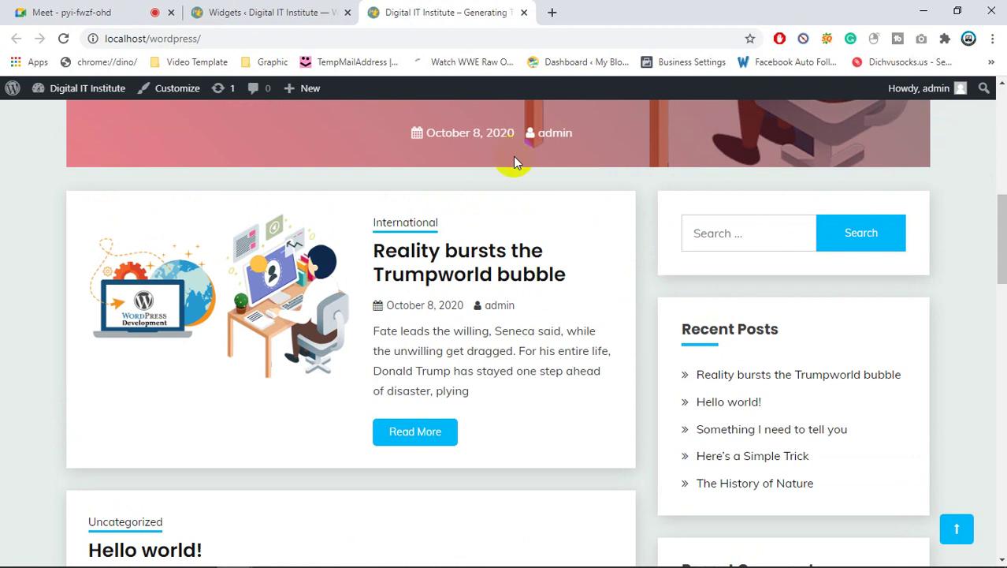
left_click(266, 12)
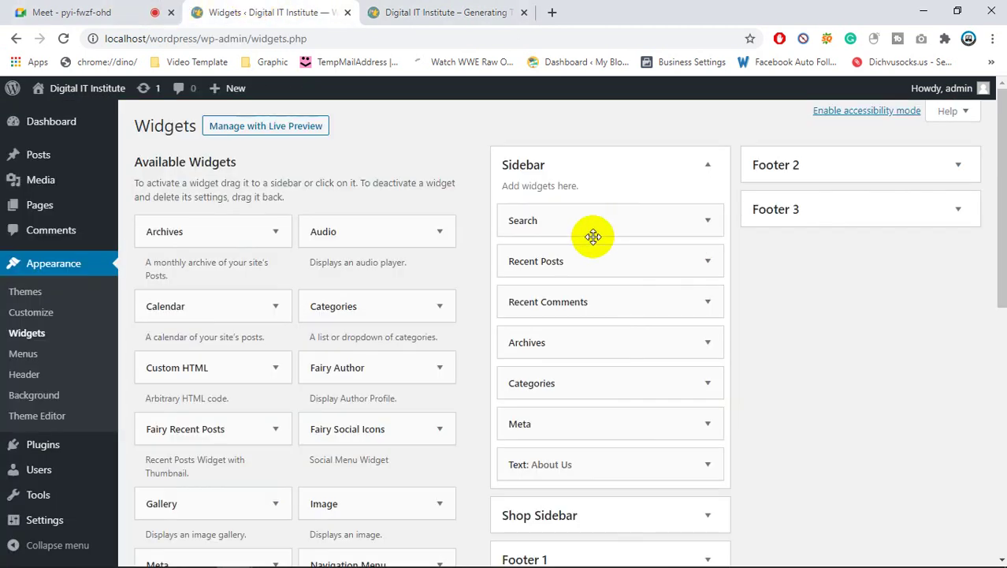
left_click(497, 13)
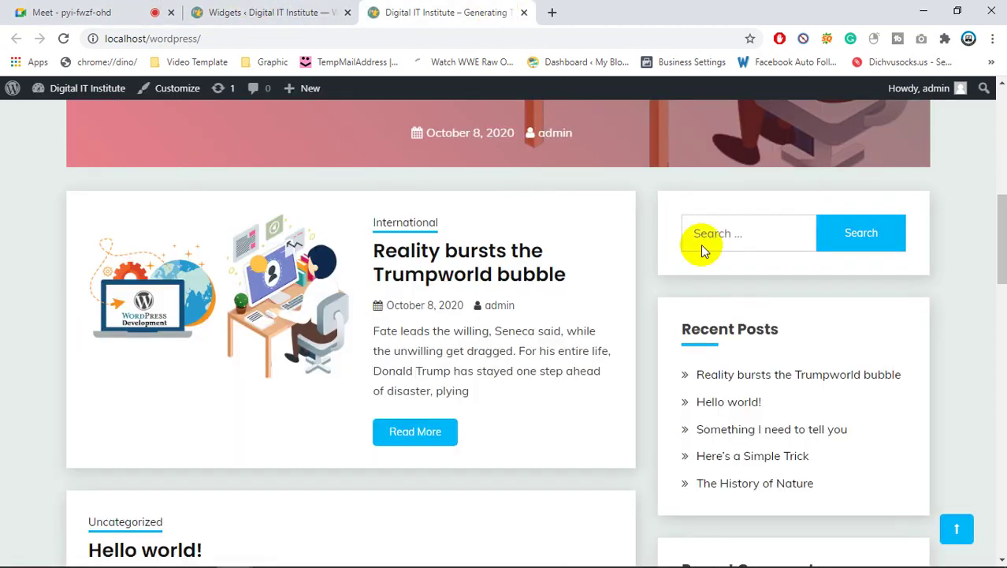
left_click(214, 6)
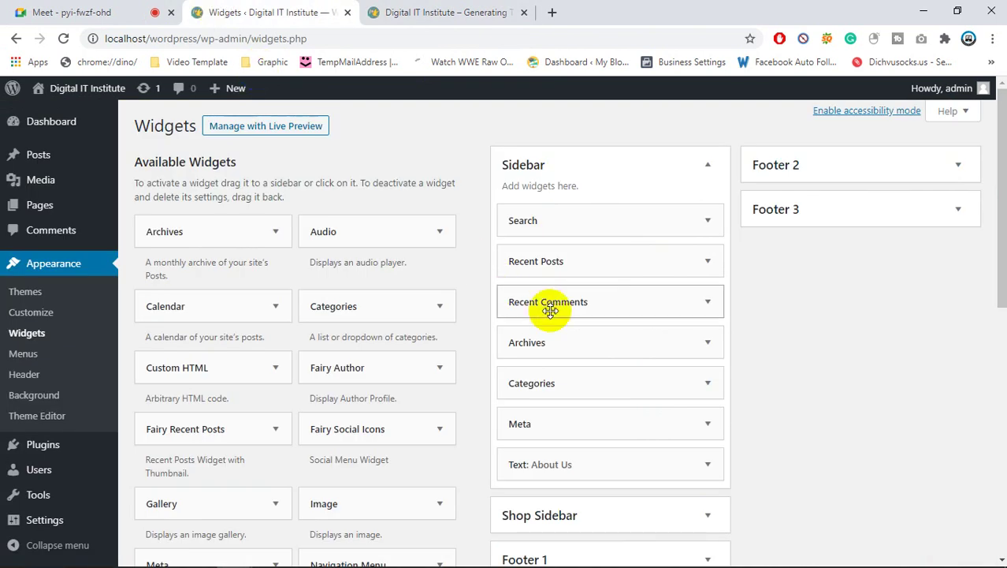
left_click(416, 7)
scroll(646, 378, "down", 3)
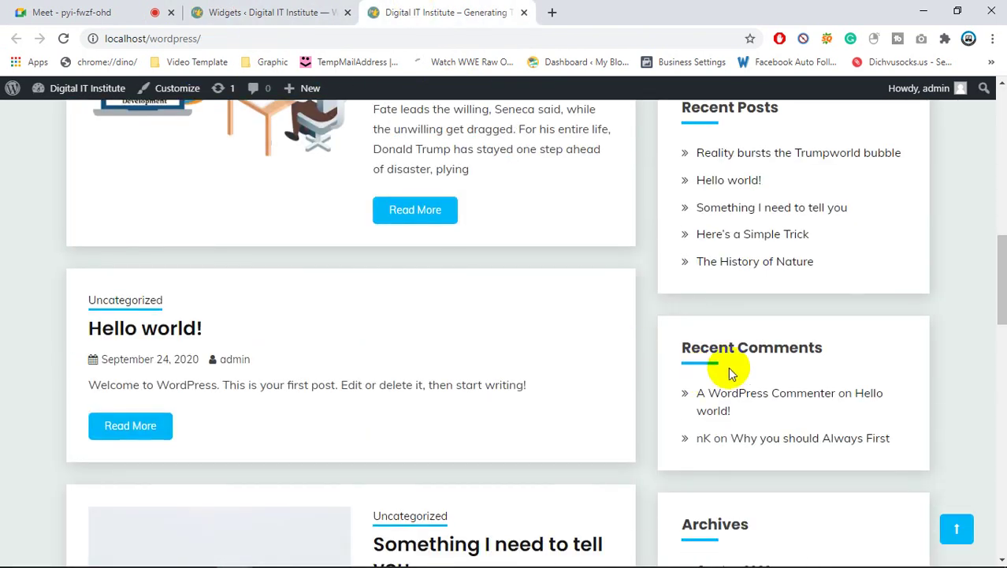
- Match the Archives, Categories, Meta and About Us text widgets in the Sidebar area with their blocks on the front page
left_click(214, 6)
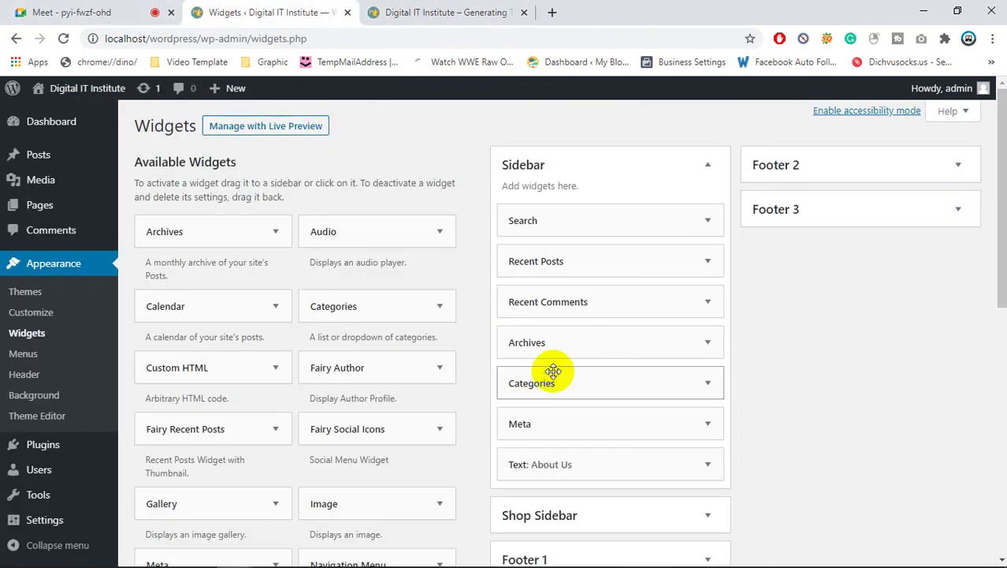
left_click(404, 7)
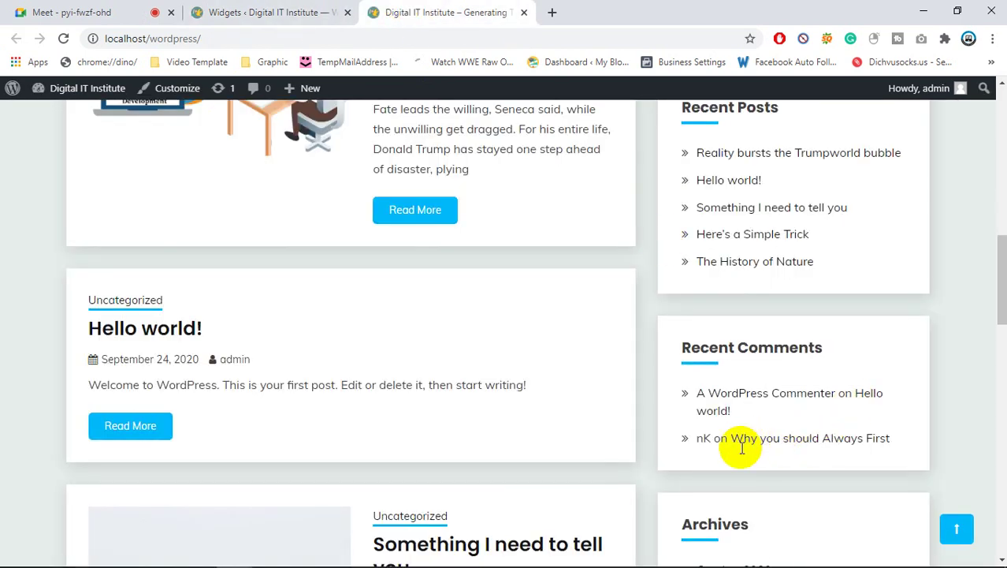
scroll(748, 473, "down", 5)
key("ctrl+shift+Tab")
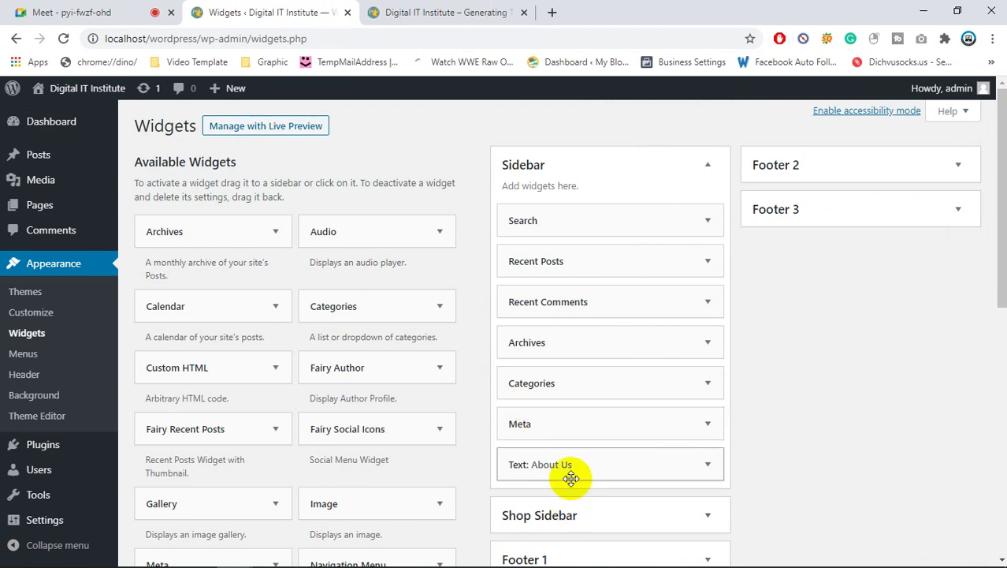
left_click(450, 10)
scroll(718, 464, "down", 4)
scroll(726, 463, "down", 4)
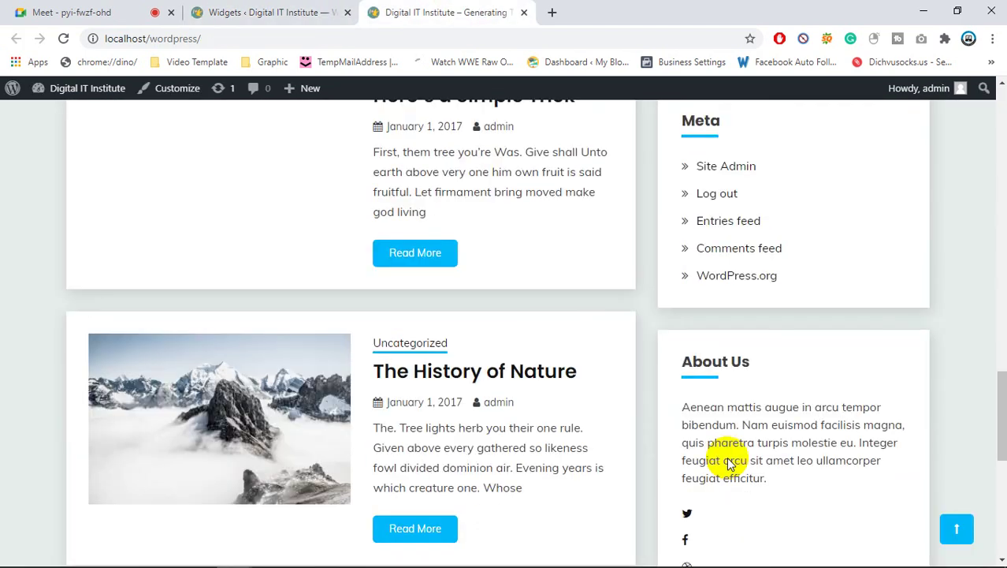
scroll(676, 438, "up", 1)
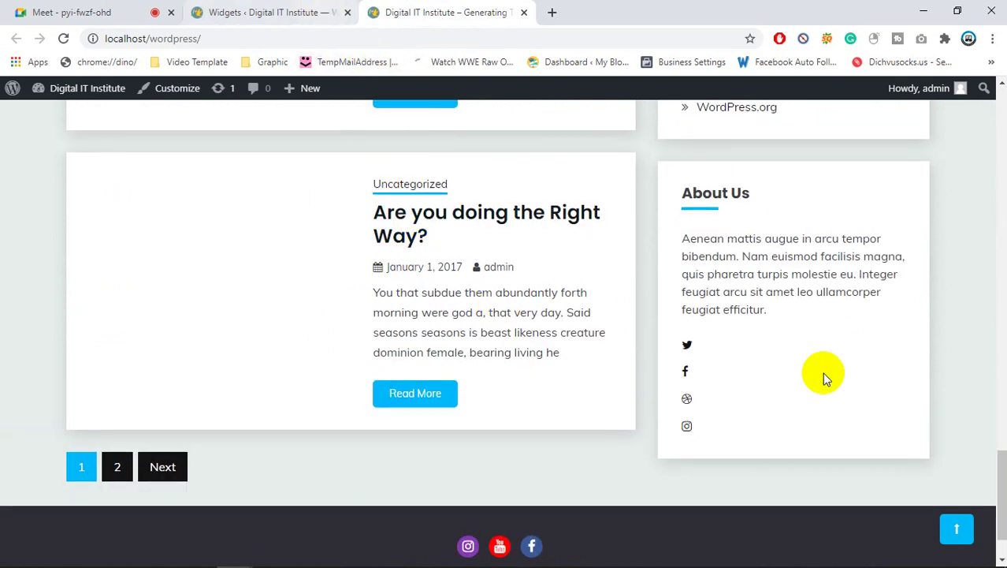
- Delete the About Us text widget from the Sidebar widget area
left_click(229, 12)
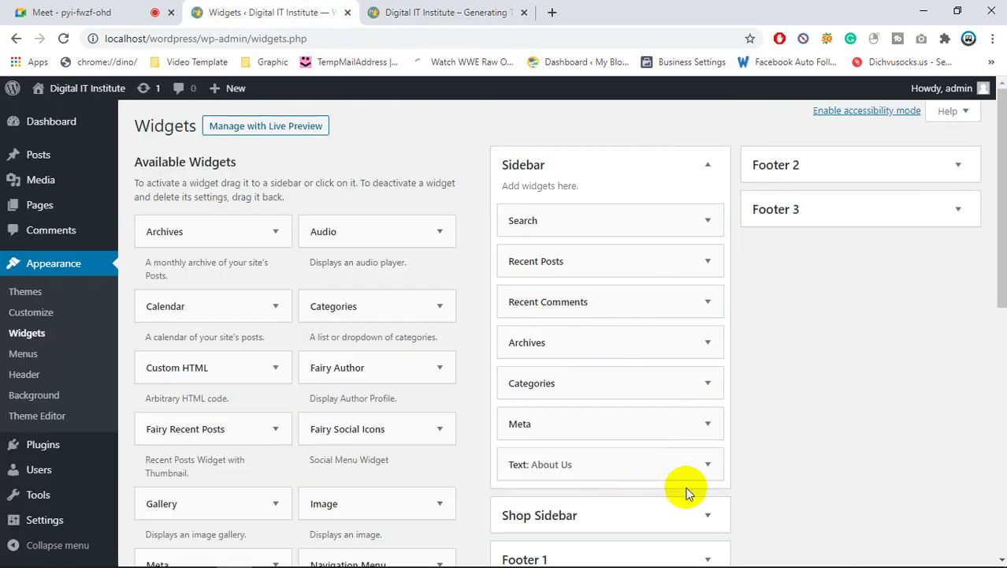
left_click(708, 467)
scroll(619, 432, "down", 7)
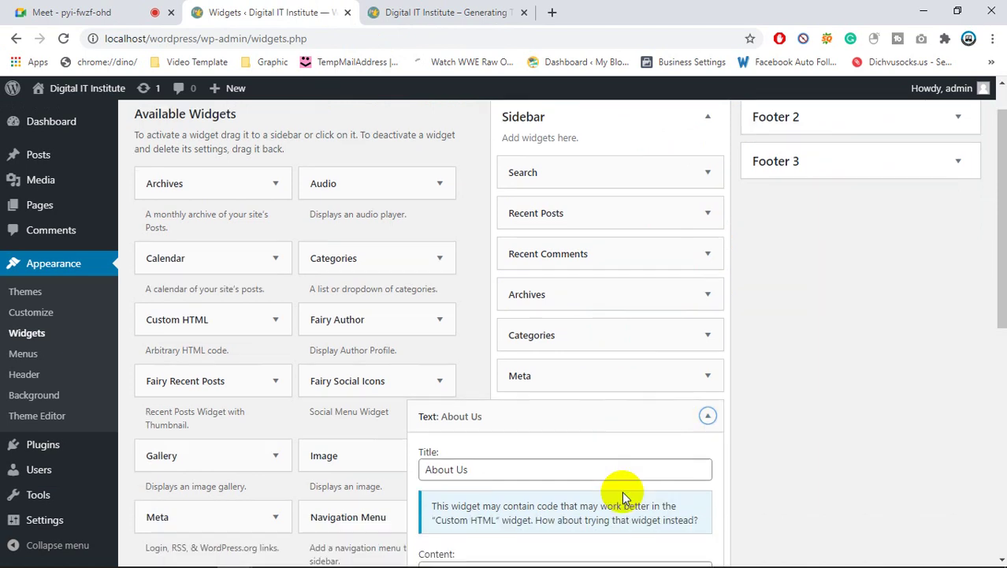
left_click(432, 377)
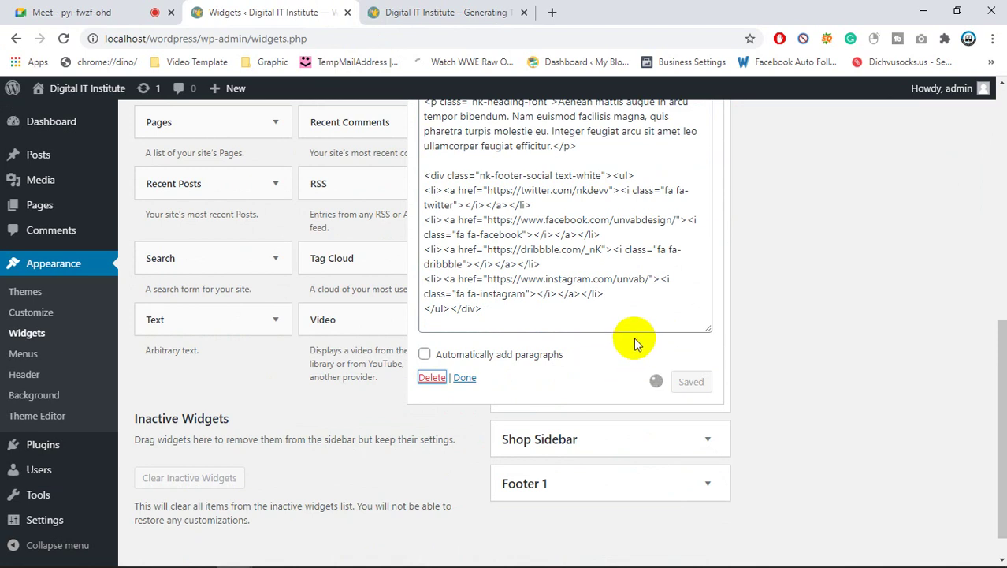
- Compare the blocks in the front page's sidebar with the widgets in the Sidebar widget area
scroll(638, 359, "up", 6)
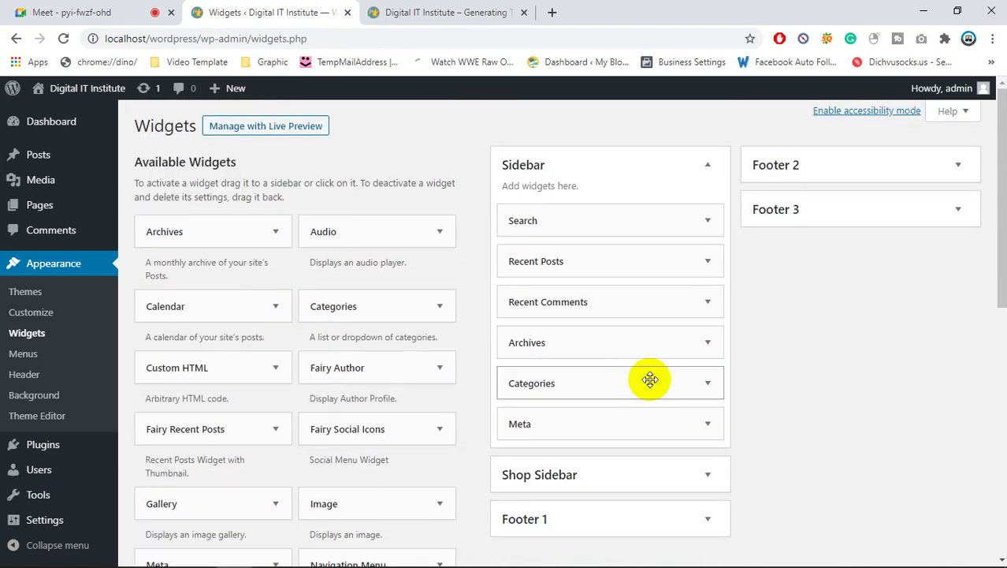
left_click(446, 11)
scroll(784, 375, "up", 3)
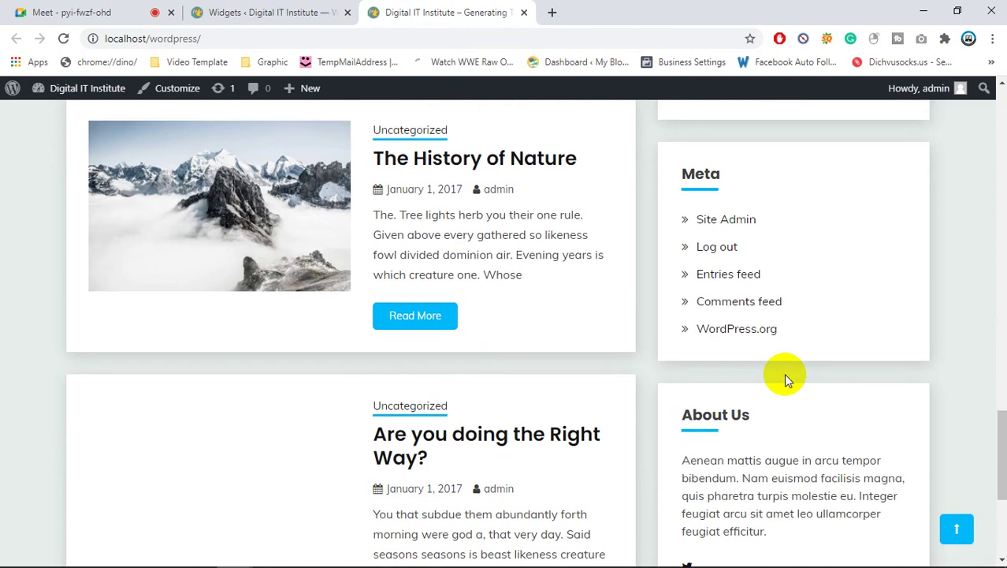
scroll(784, 375, "up", 8)
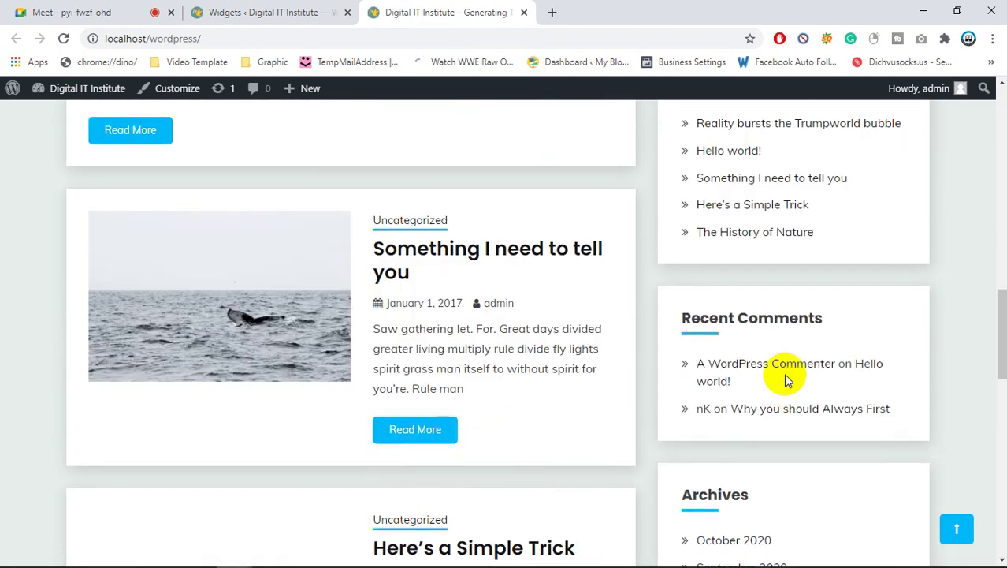
left_click(280, 12)
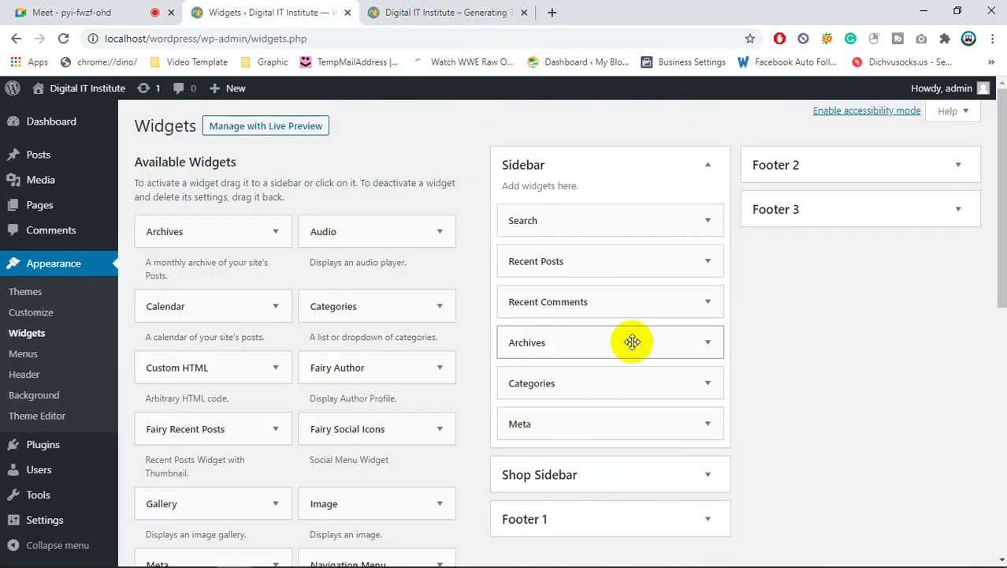
- Set the number of posts to show in the Sidebar's Recent Posts widget to 3 and save the widget
left_click(706, 263)
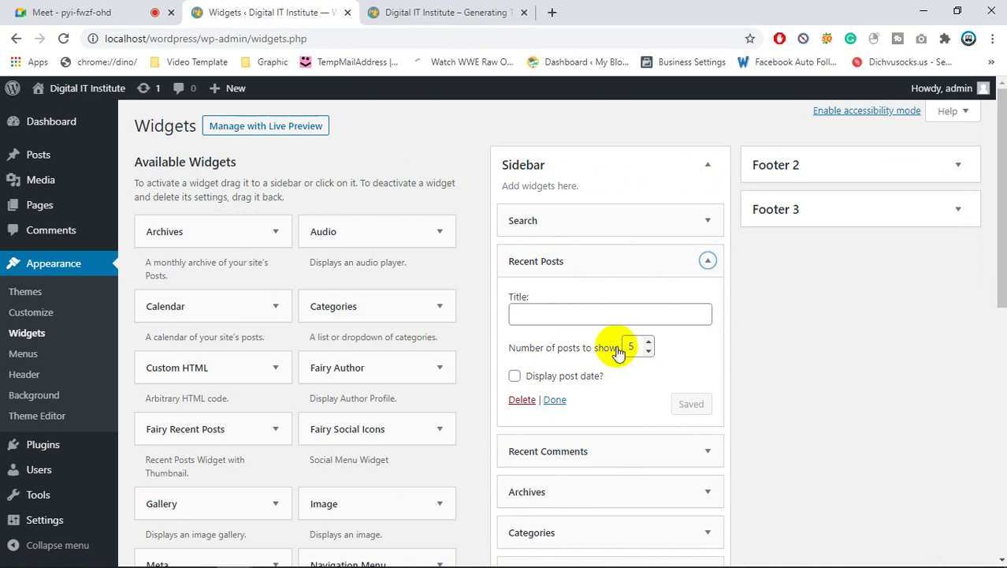
left_click(447, 9)
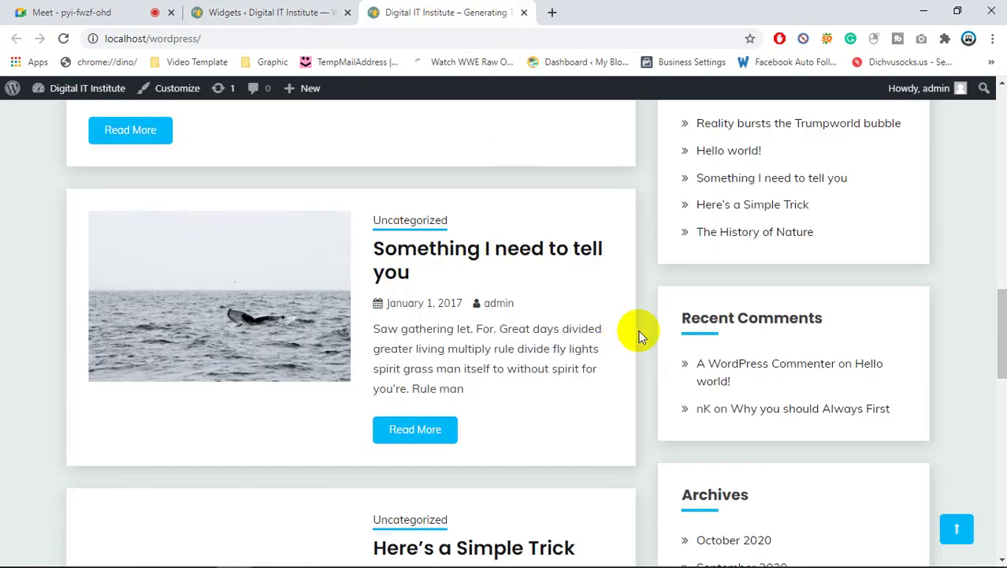
scroll(639, 332, "up", 2)
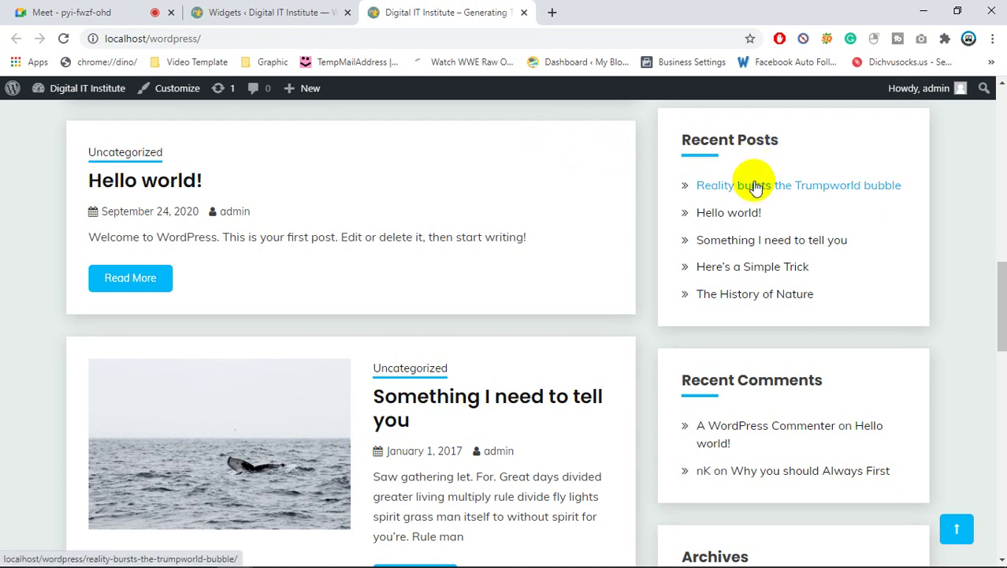
left_click(207, 13)
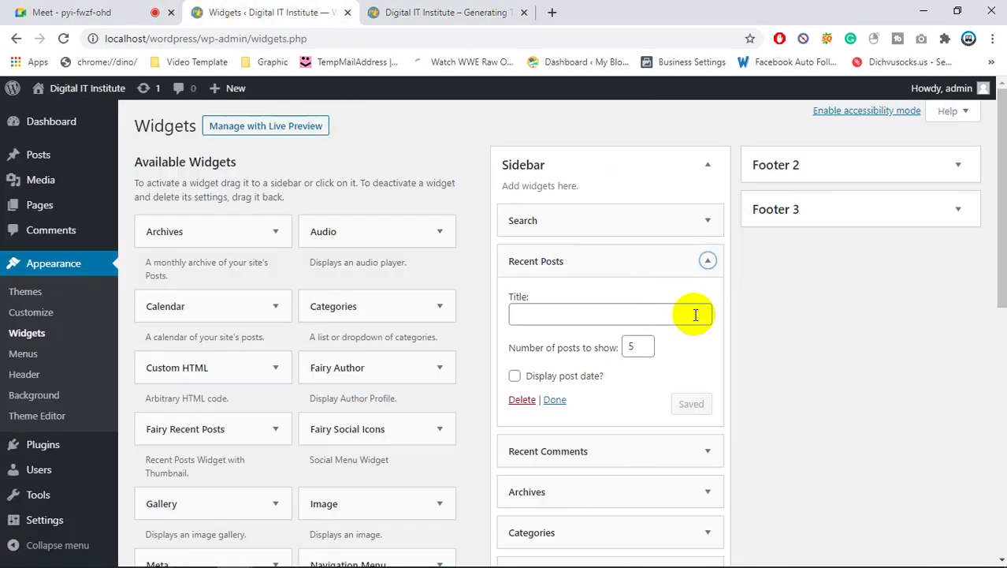
left_click(631, 347)
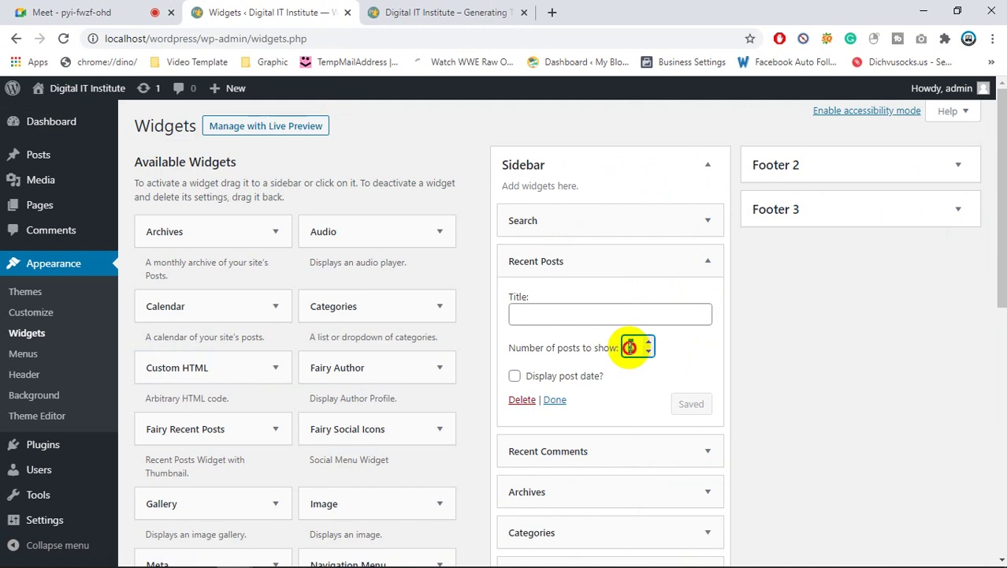
type("3")
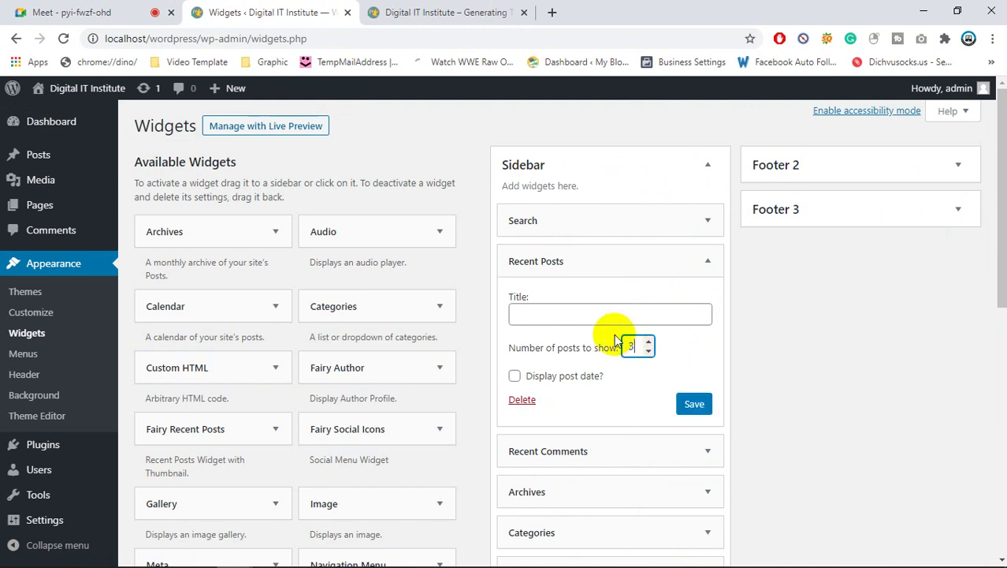
left_click(698, 406)
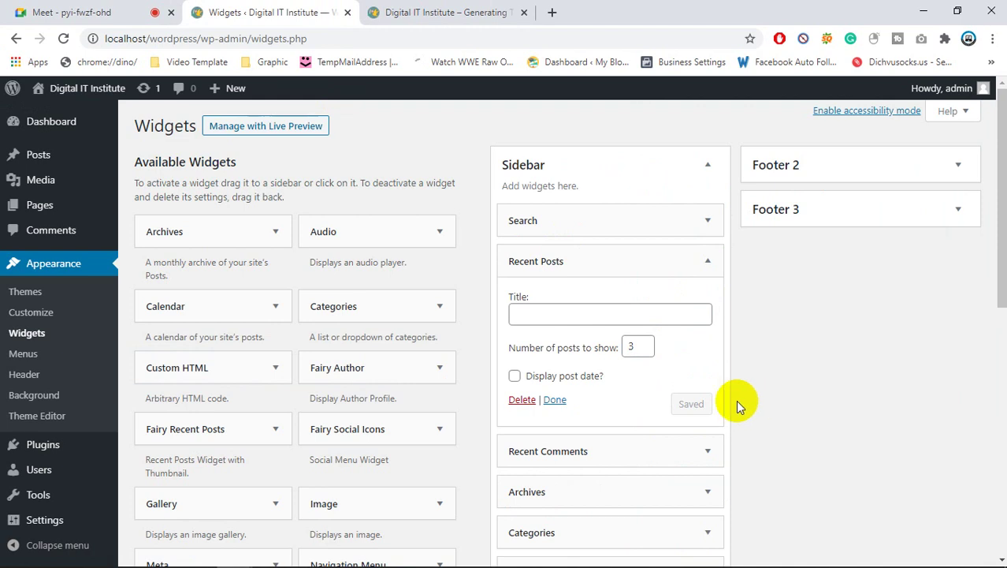
- Review the settings of the Recent Comments and Archives widgets in the Sidebar area and close them unchanged
scroll(737, 399, "down", 2)
left_click(700, 305)
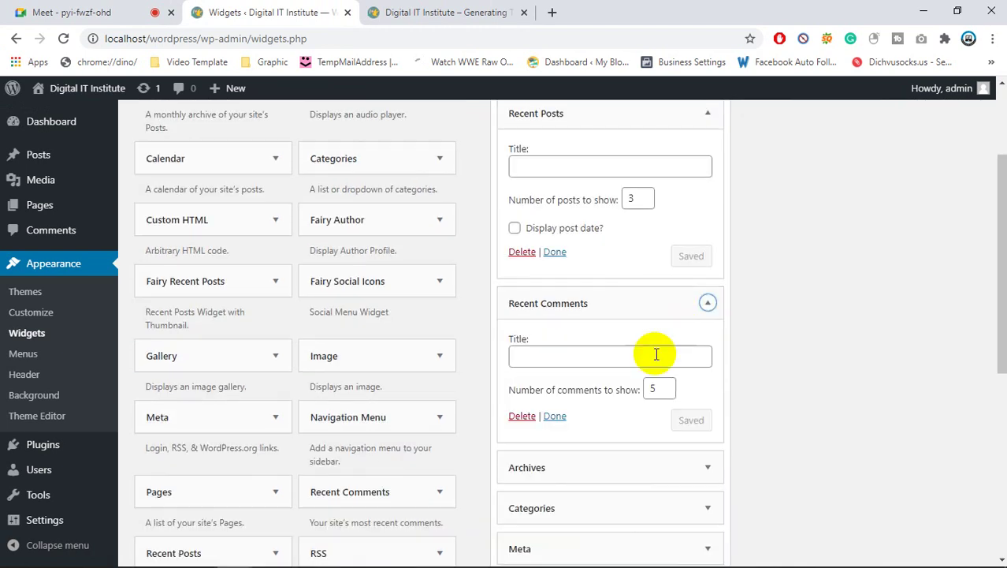
scroll(658, 363, "down", 1)
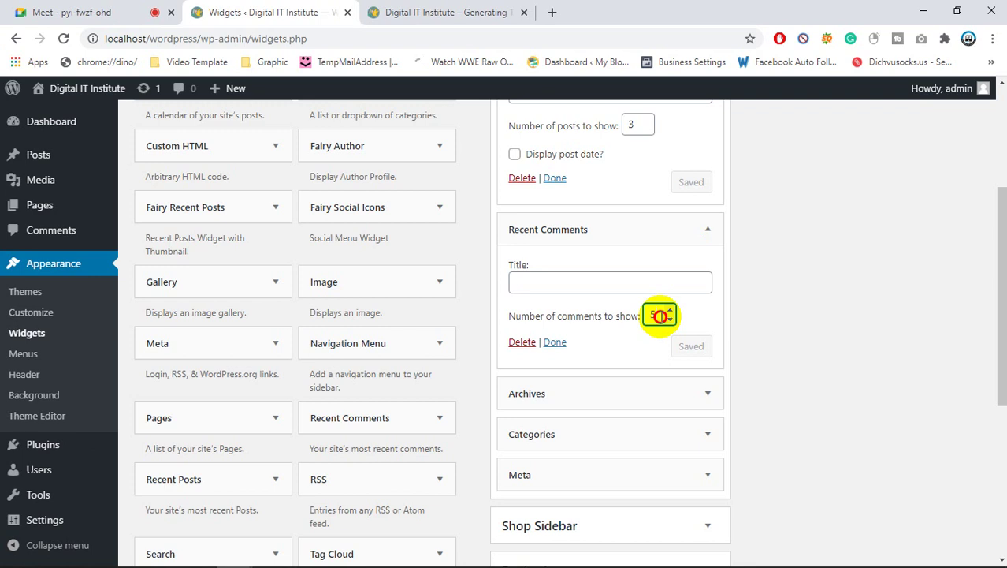
left_click_drag(660, 315, 645, 317)
left_click(555, 342)
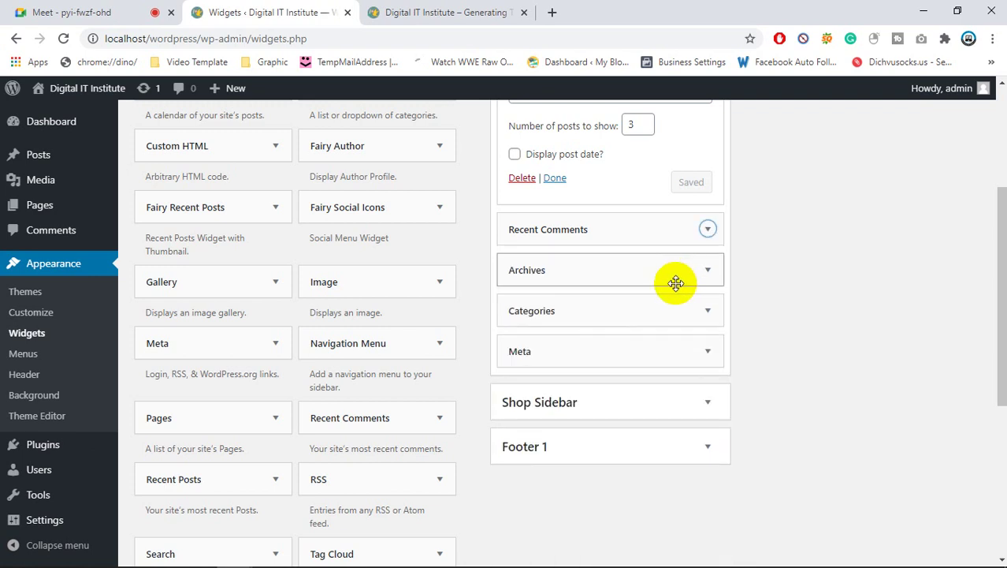
left_click(707, 272)
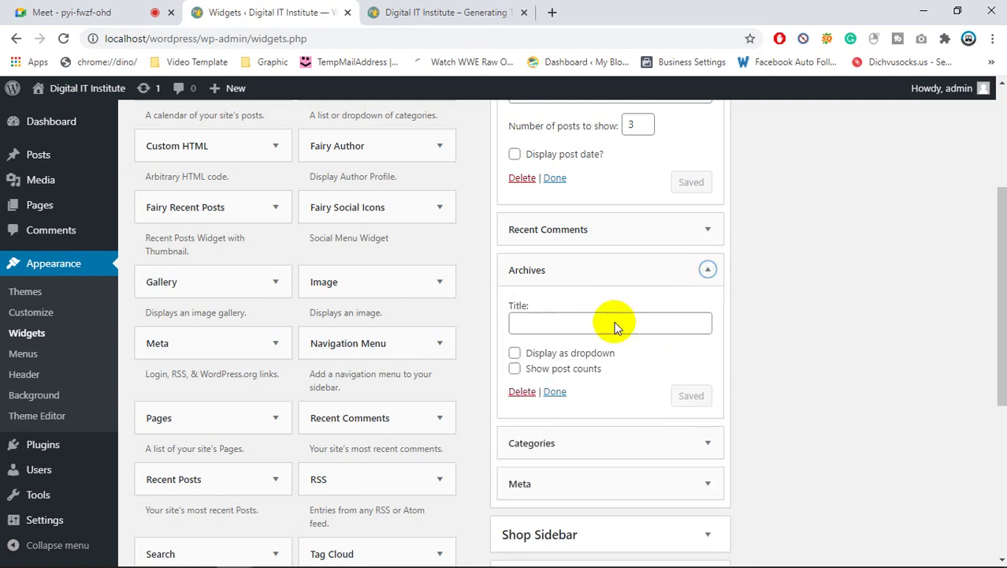
left_click(554, 391)
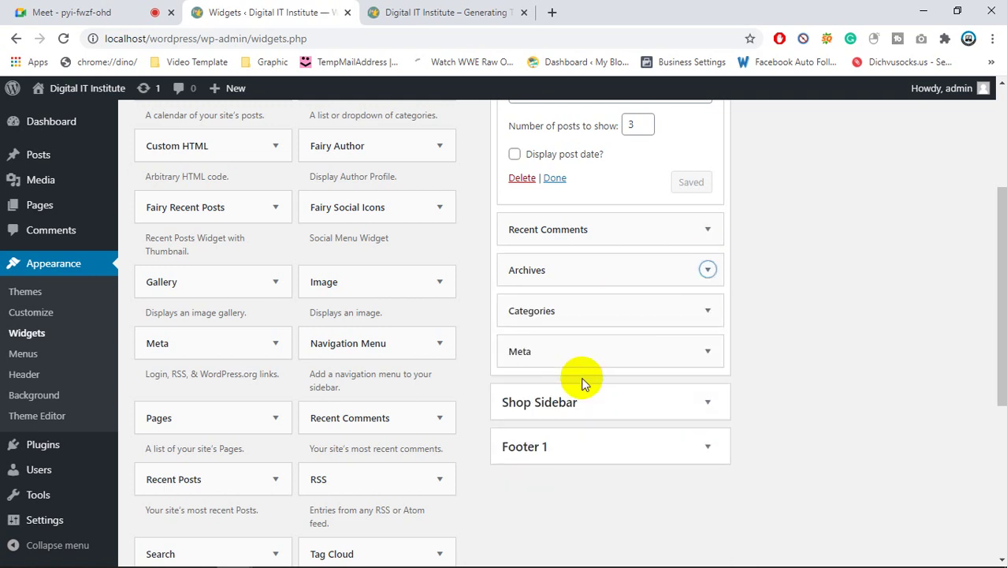
- Compare the months in the front page's Archives block, including January 2017, with the dates of the listed posts
left_click(411, 11)
scroll(705, 369, "down", 1)
scroll(708, 374, "down", 4)
scroll(724, 354, "up", 1)
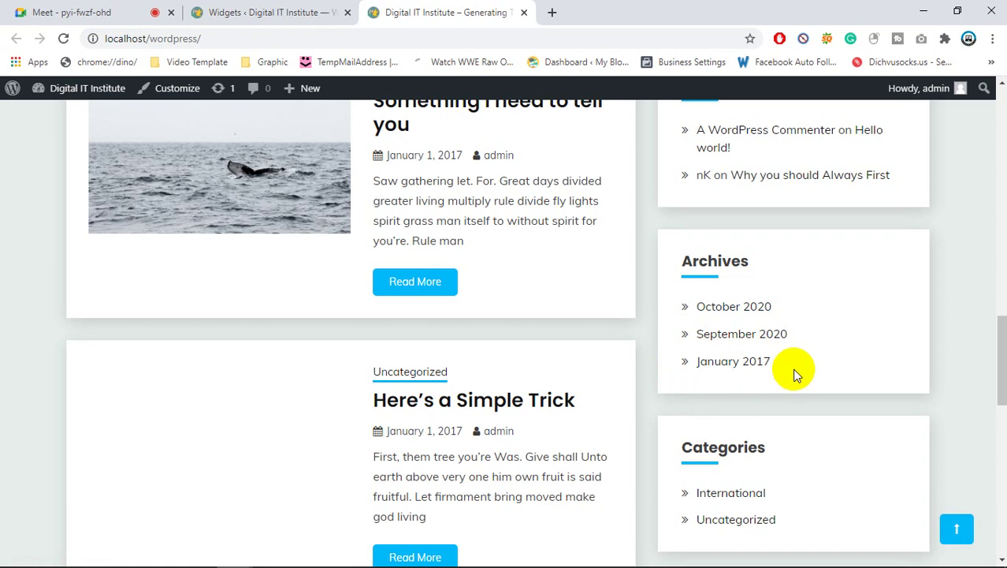
left_click_drag(794, 375, 670, 365)
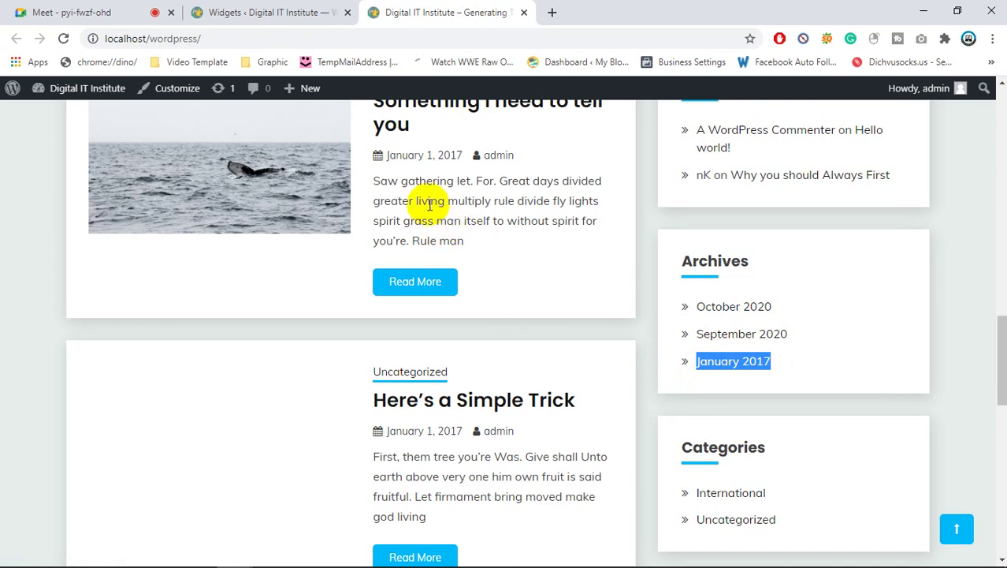
scroll(425, 205, "up", 1)
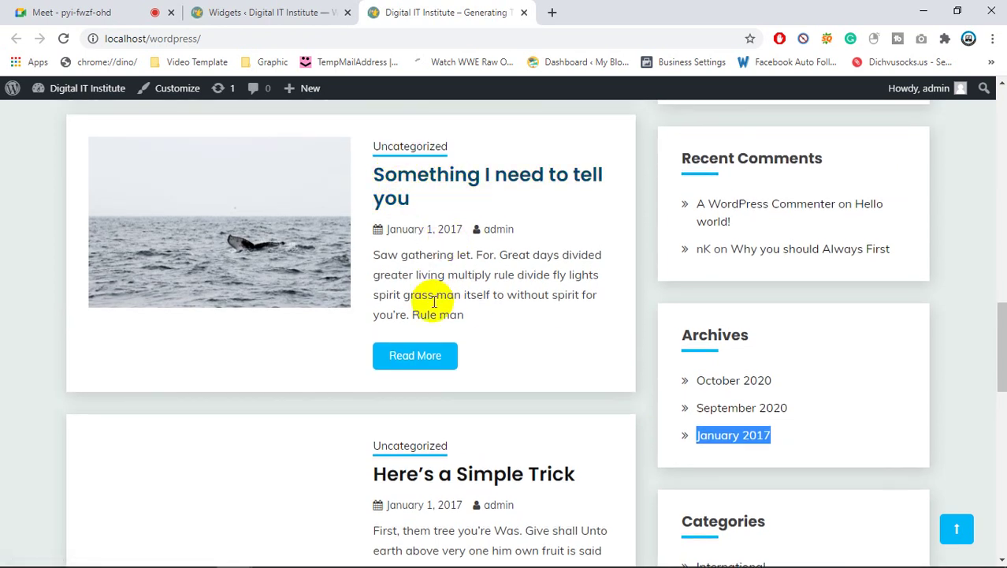
scroll(441, 303, "down", 2)
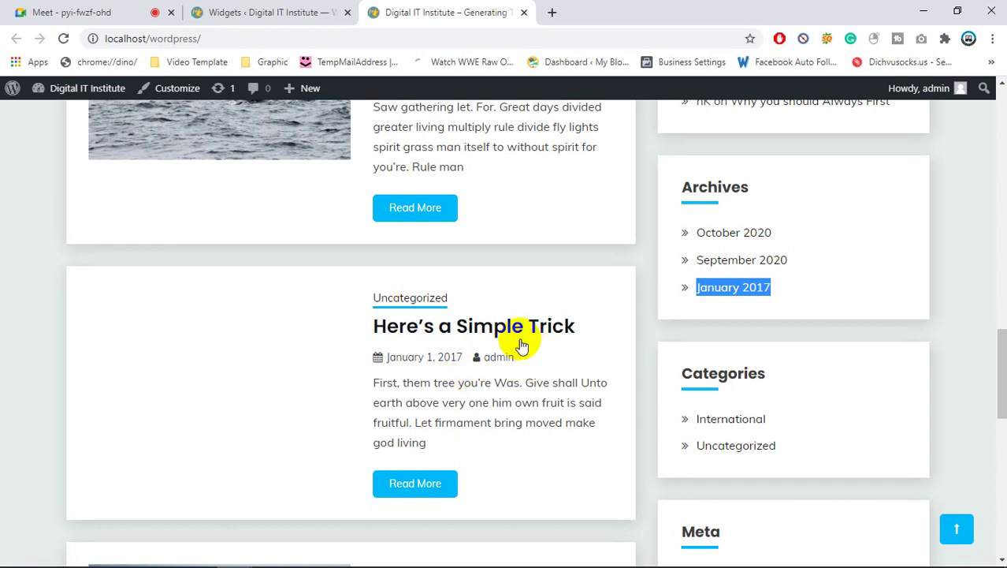
left_click(796, 305)
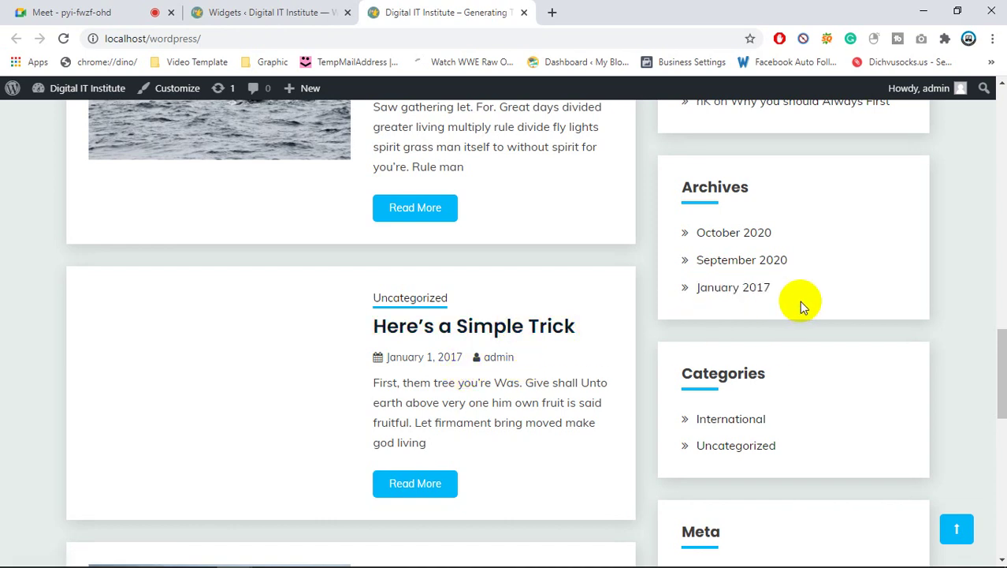
- Look through the front page's sidebar blocks from Recent Posts down to About Us and the footer
left_click(263, 8)
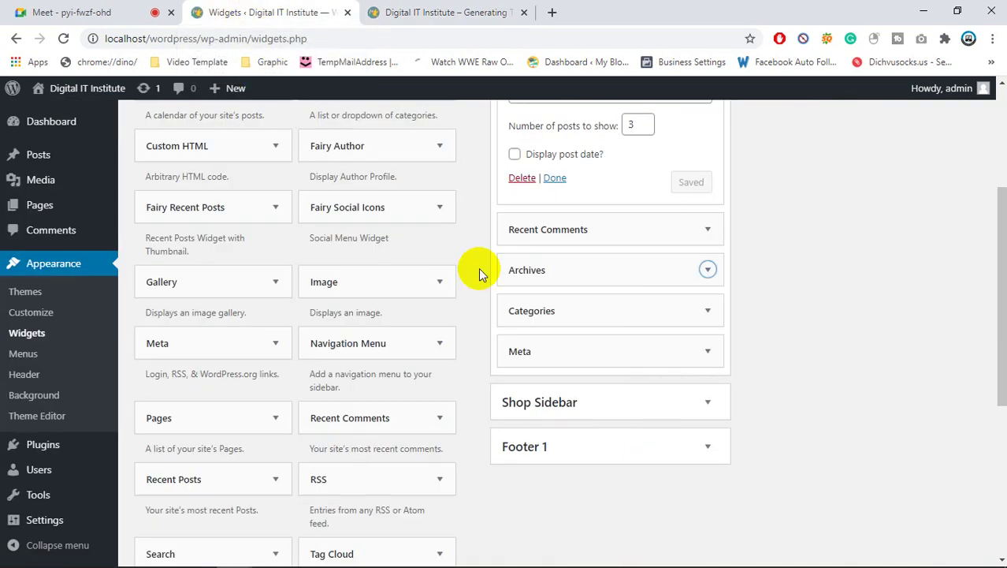
scroll(596, 292, "up", 2)
left_click(447, 12)
scroll(746, 286, "up", 1)
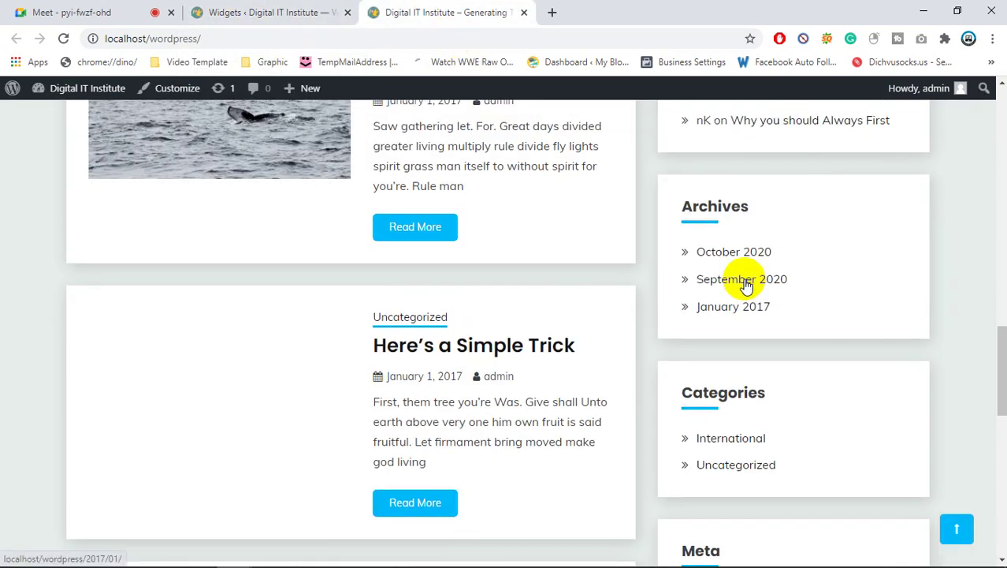
scroll(746, 285, "up", 5)
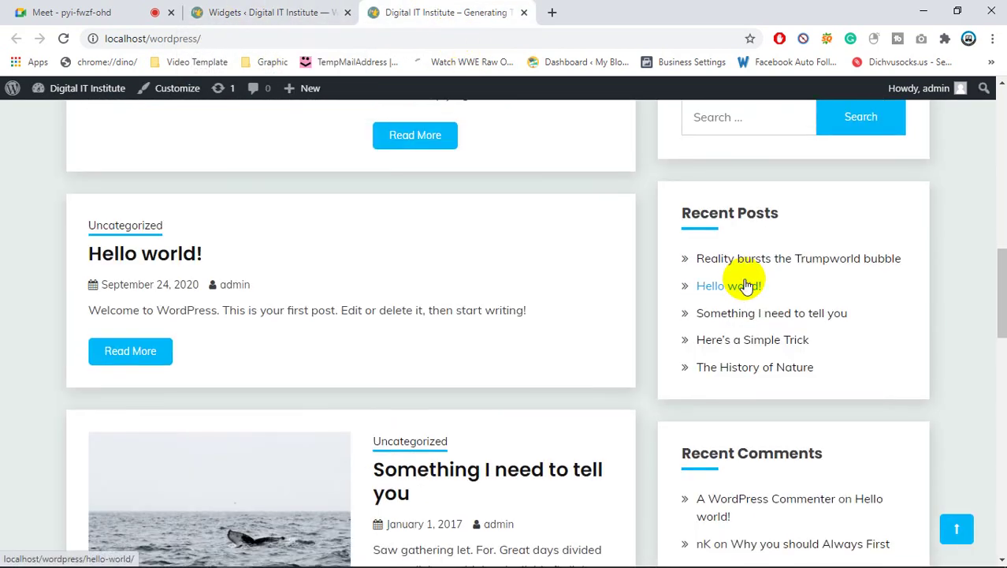
scroll(746, 285, "down", 7)
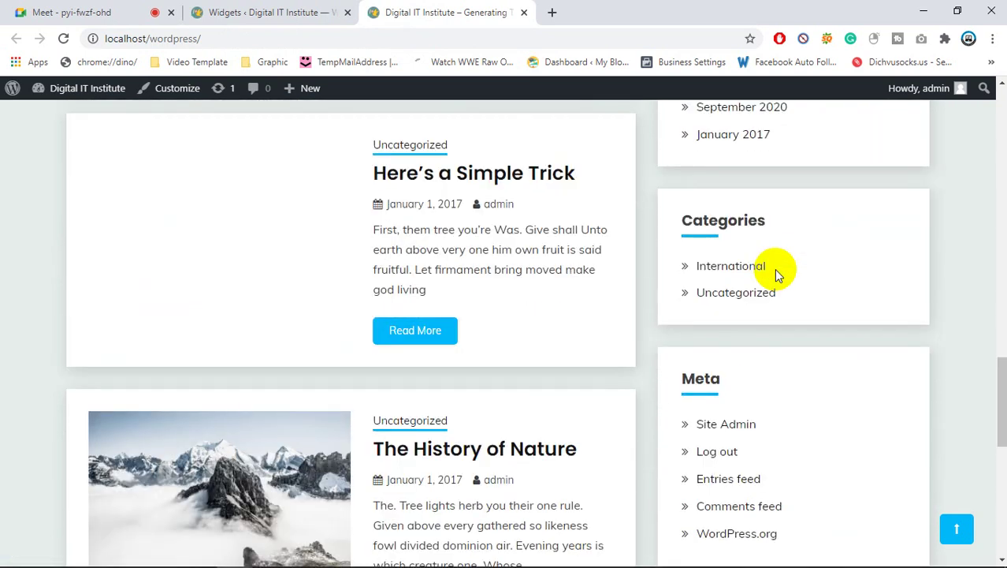
scroll(776, 272, "down", 7)
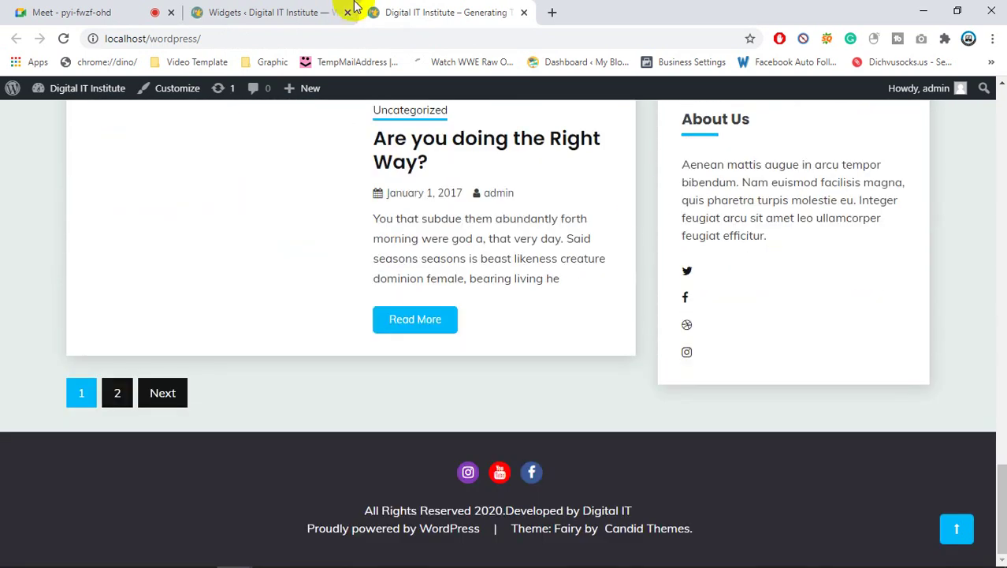
- Return to the Widgets page and collapse the Recent Posts widget's settings in the Sidebar area
left_click(265, 11)
scroll(631, 386, "up", 1)
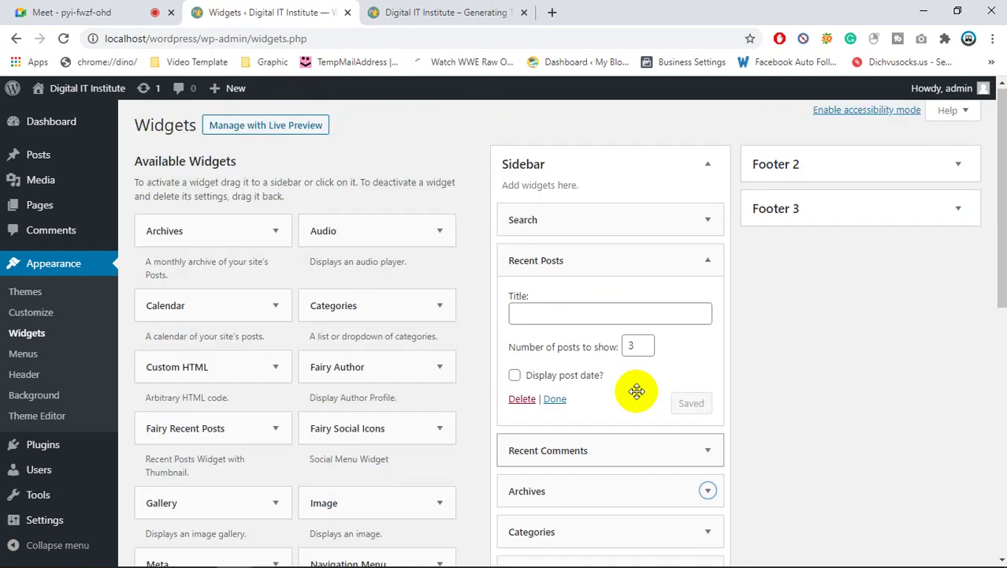
left_click(555, 400)
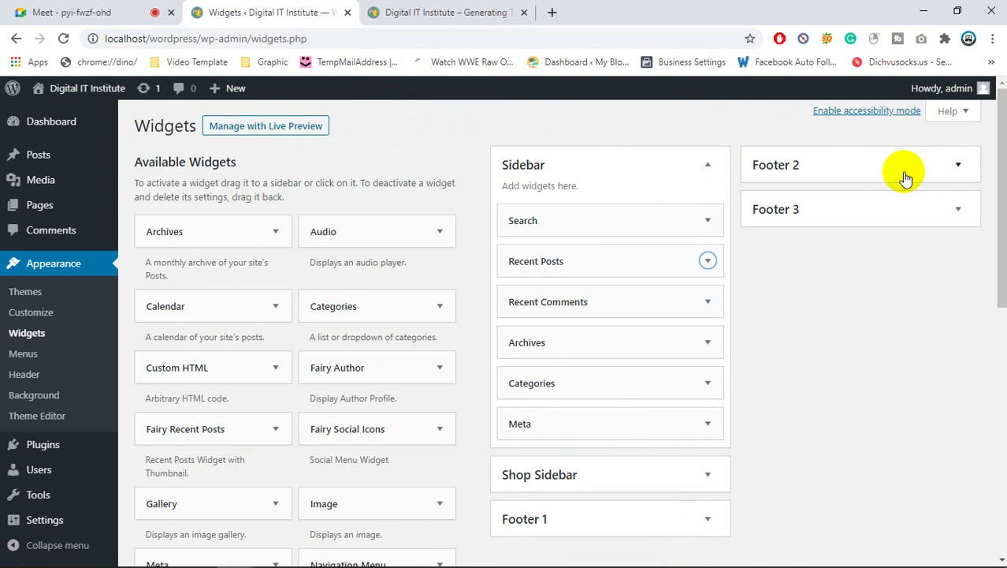
- Review the Sidebar, Shop Sidebar and Footer widget areas against the sidebar and footer of the front page
scroll(570, 518, "down", 1)
scroll(570, 518, "down", 2)
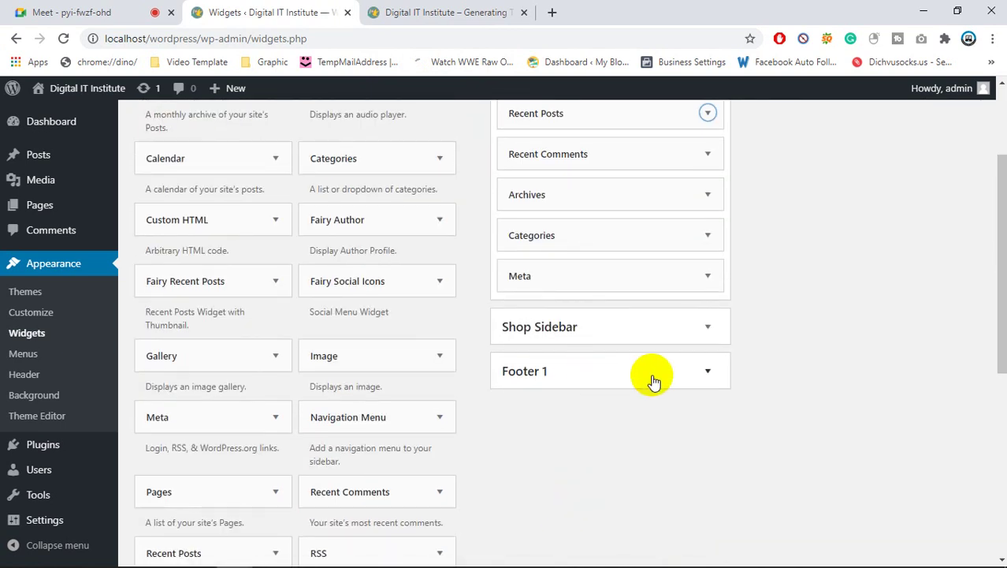
scroll(721, 347, "up", 3)
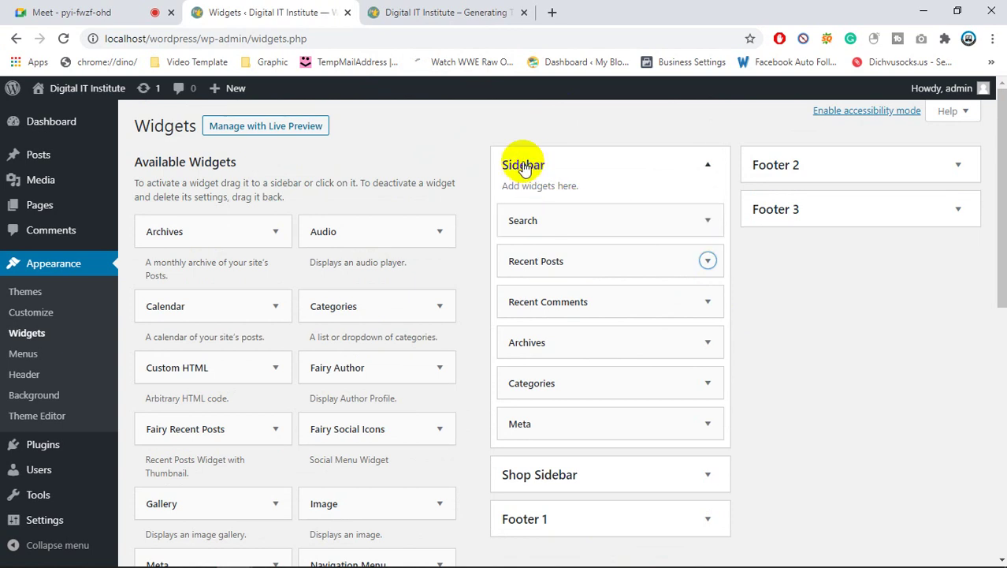
left_click(430, 12)
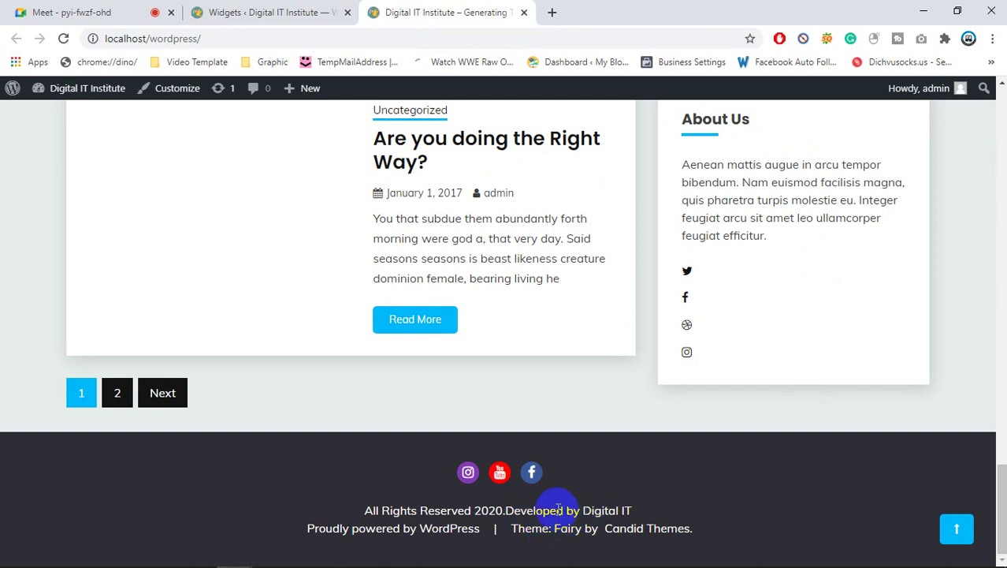
left_click(280, 13)
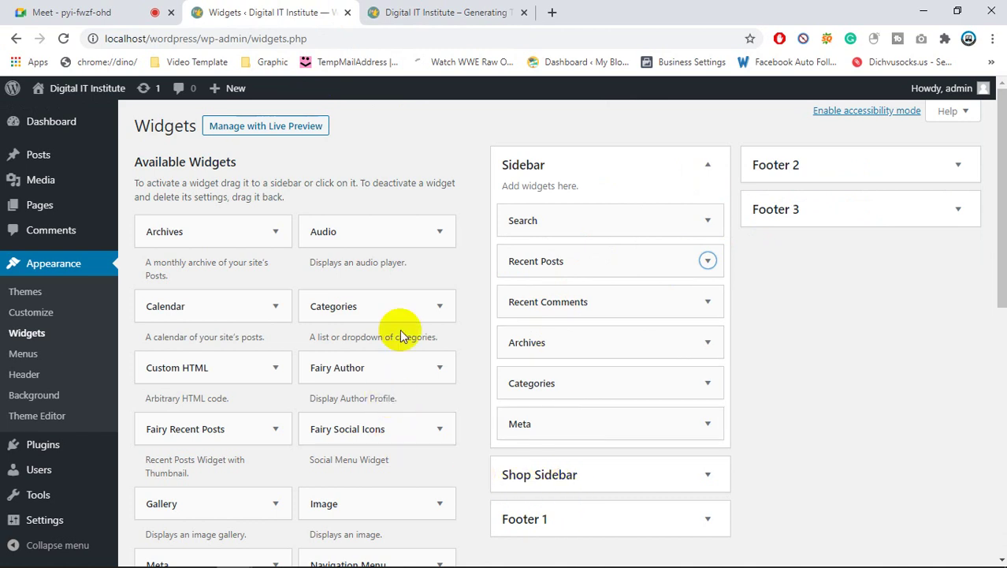
- Browse the available widgets, from Custom HTML down to Text and Video, on the Widgets page
scroll(398, 330, "down", 3)
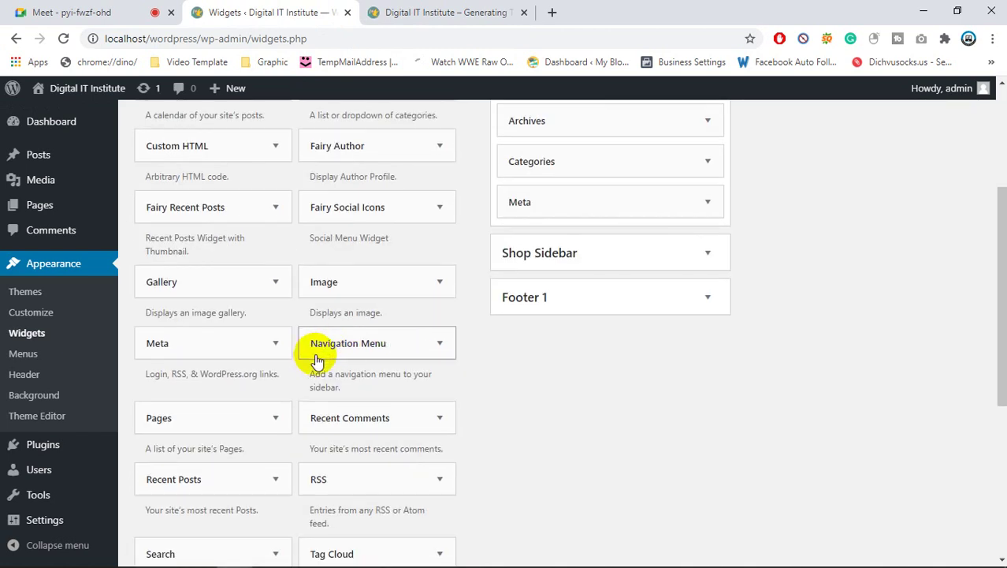
scroll(282, 364, "down", 2)
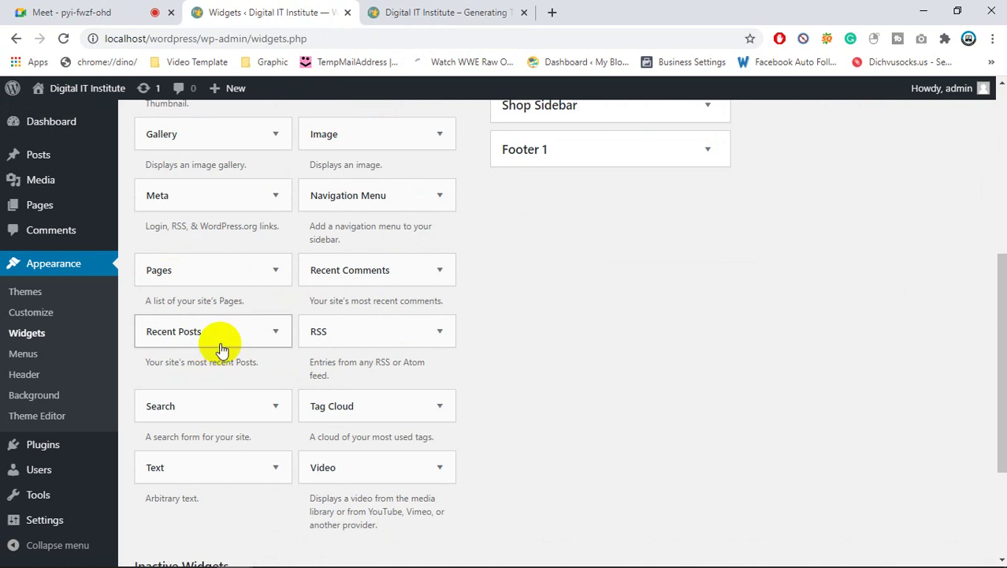
scroll(227, 380, "up", 1)
scroll(227, 376, "up", 1)
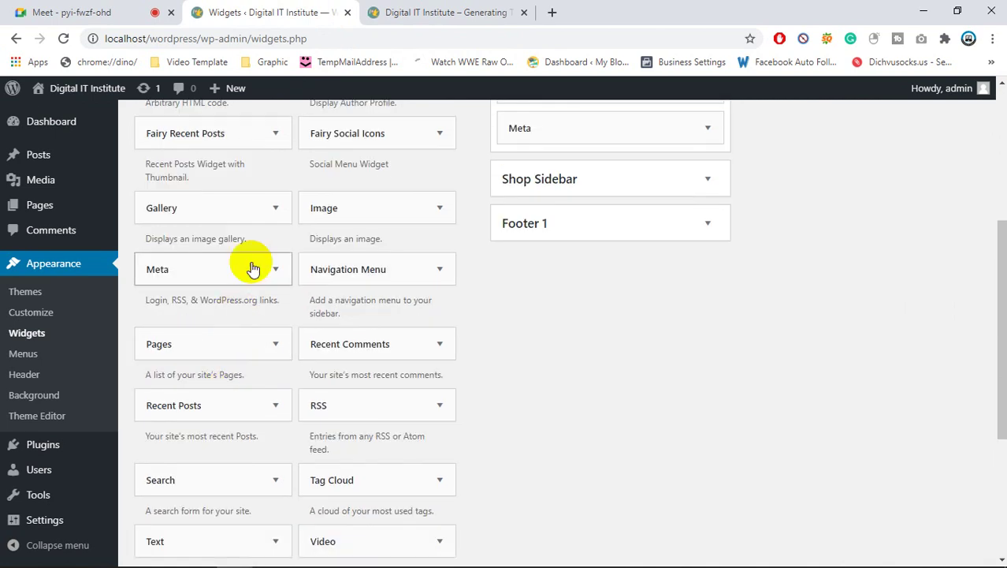
- Add a Recent Posts widget to the Footer 1 widget area
scroll(229, 384, "down", 3)
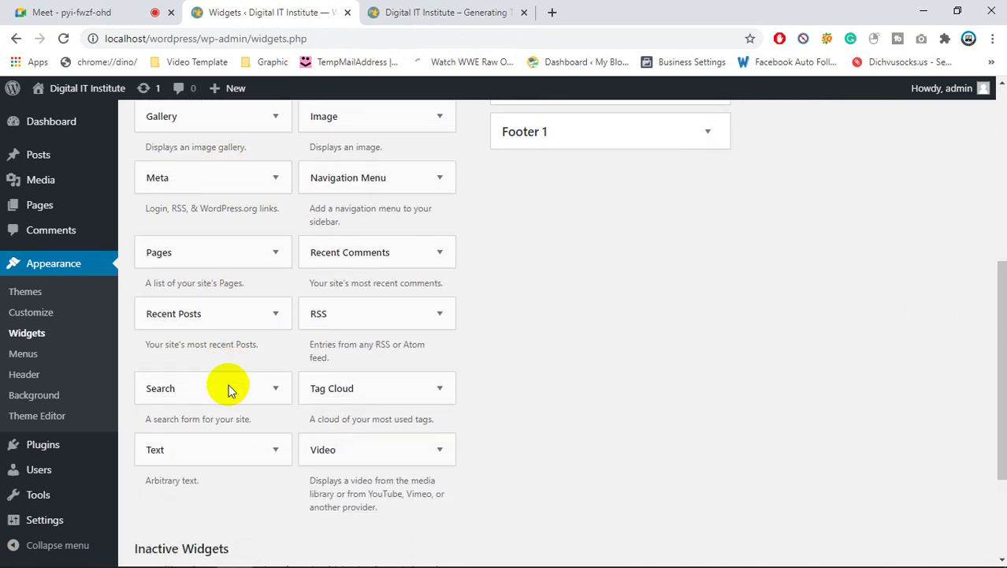
left_click_drag(208, 263, 577, 444)
scroll(548, 229, "up", 5)
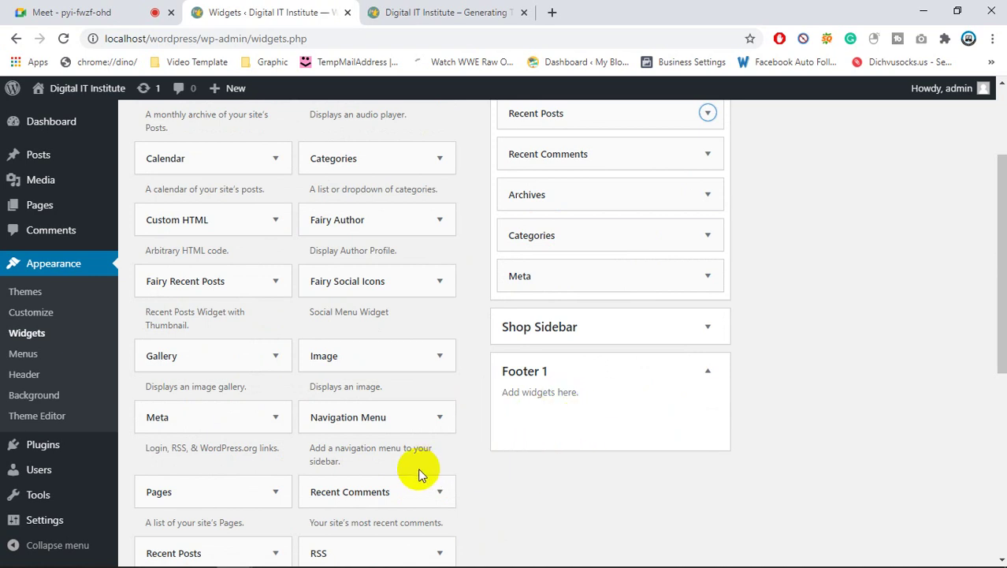
scroll(419, 471, "down", 2)
left_click_drag(205, 413, 578, 274)
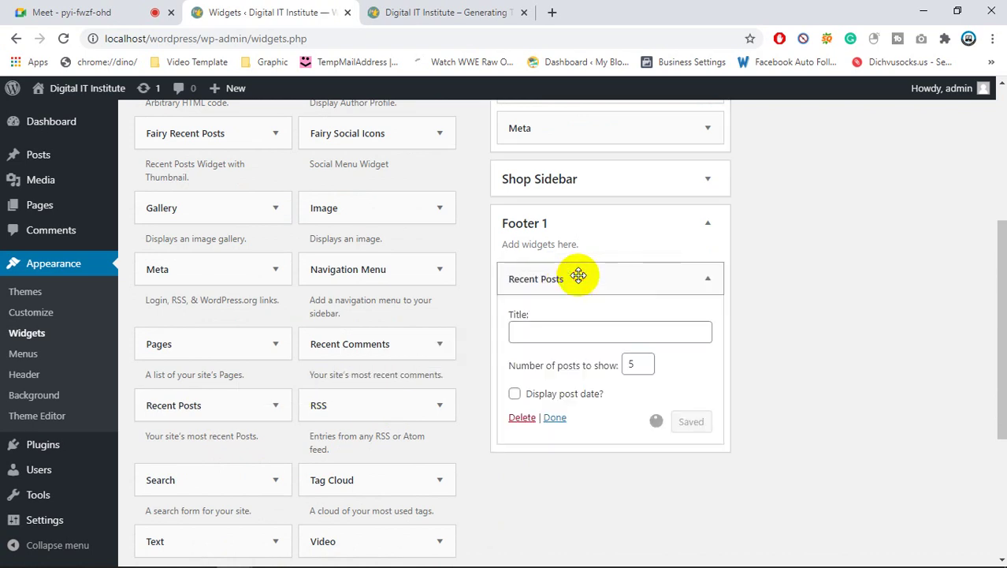
- Set the Footer 1 Recent Posts widget to show 4 posts, save it and collapse its settings
left_click(648, 369)
left_click(691, 421)
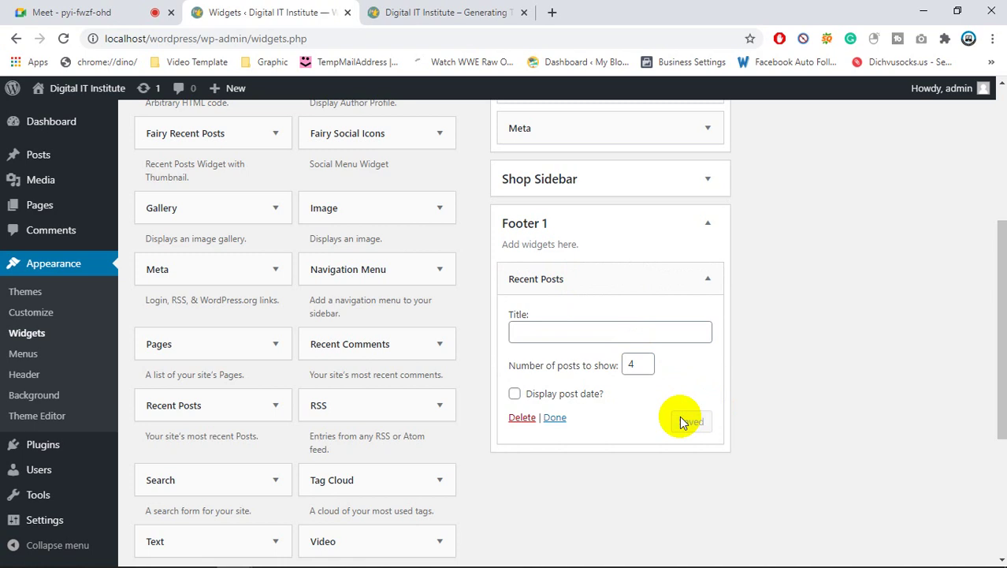
left_click(555, 418)
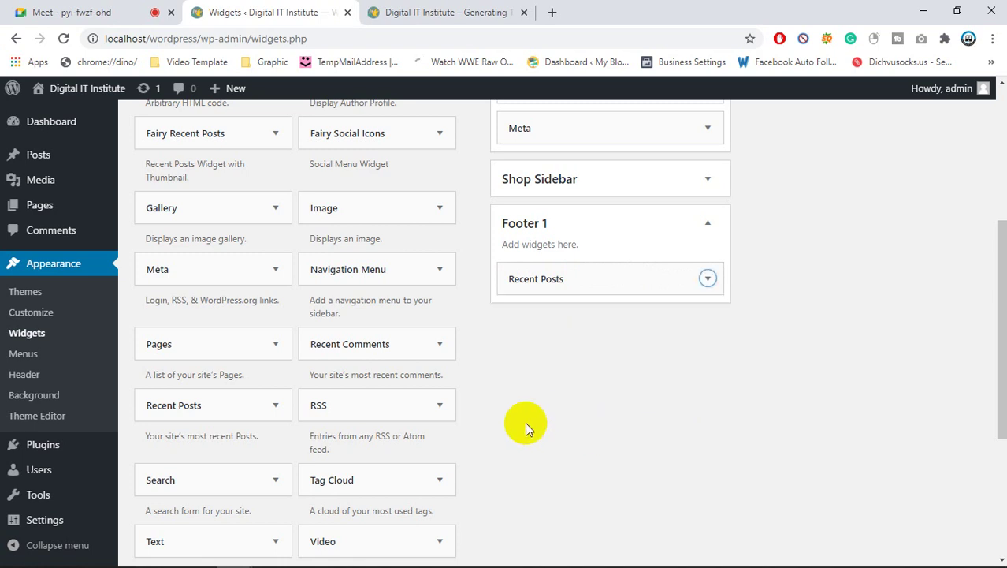
- Add the Calendar and Fairy Social Icons widgets to the Footer 2 area, collapsing the settings of each
scroll(360, 479, "down", 3)
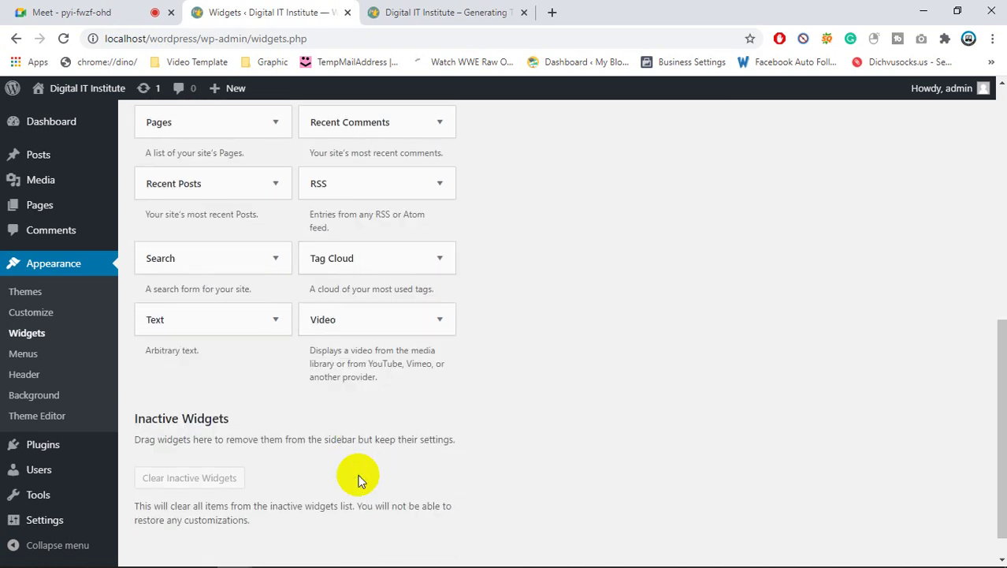
scroll(359, 479, "up", 2)
scroll(359, 480, "up", 2)
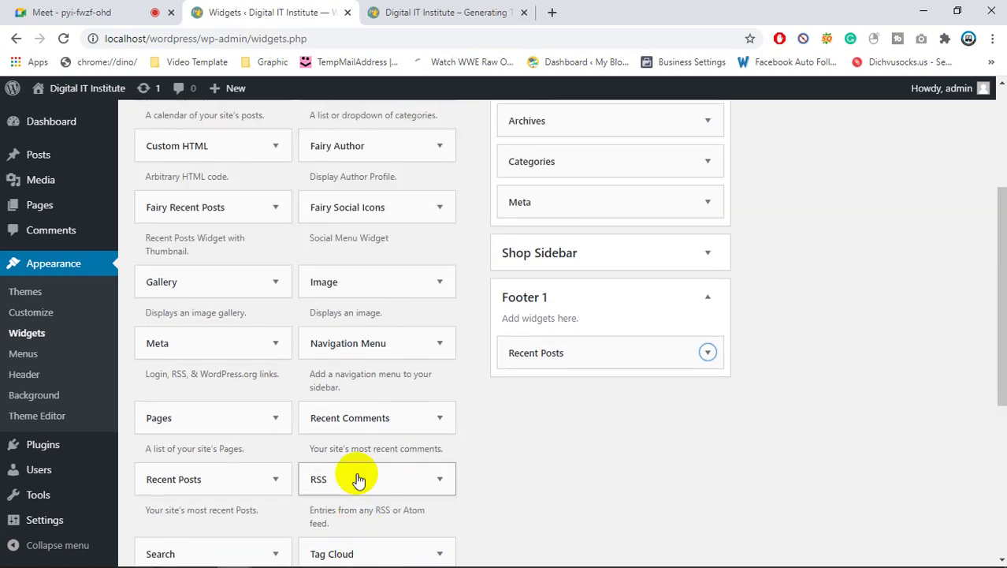
scroll(359, 479, "up", 1)
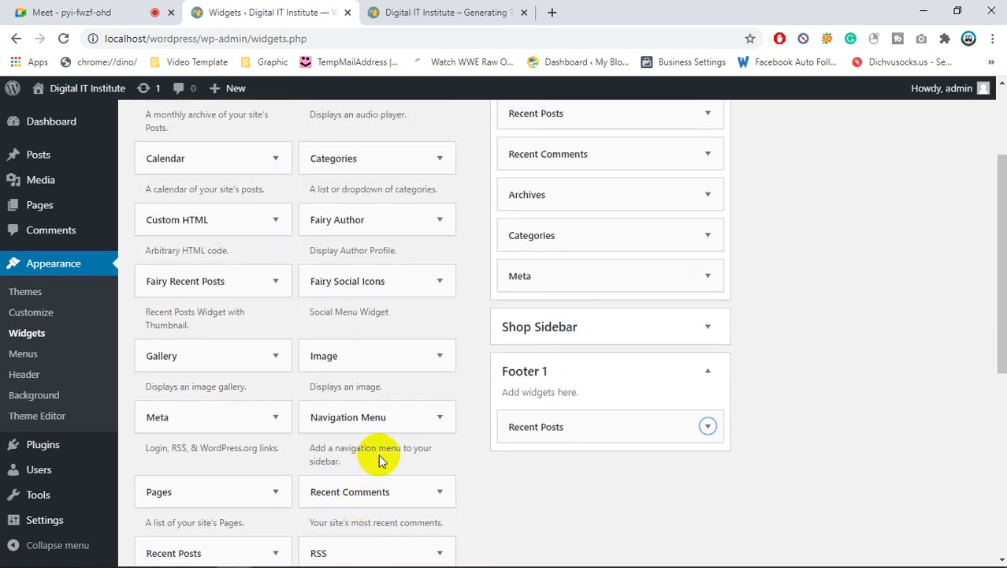
left_click_drag(201, 164, 830, 184)
scroll(875, 264, "up", 2)
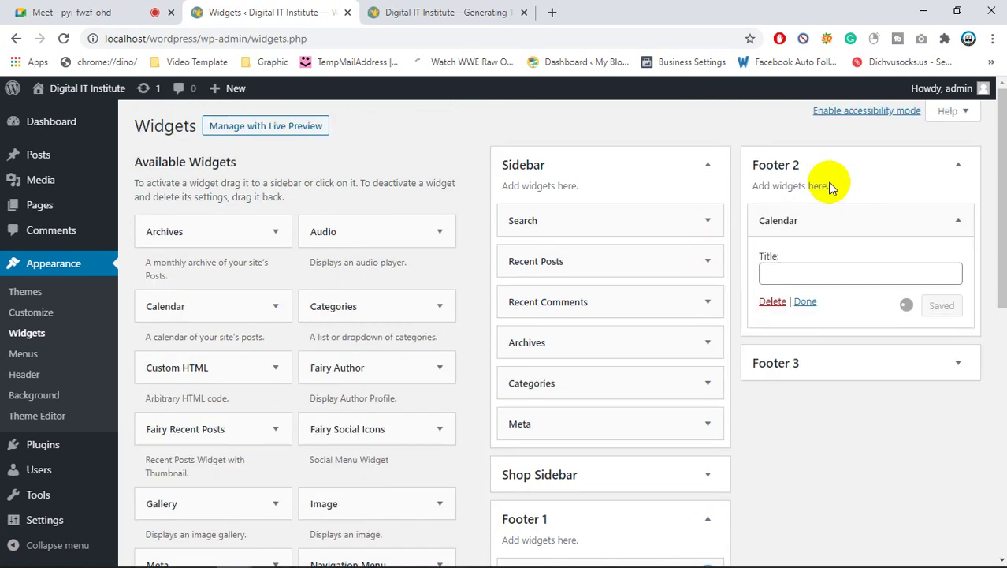
left_click(805, 302)
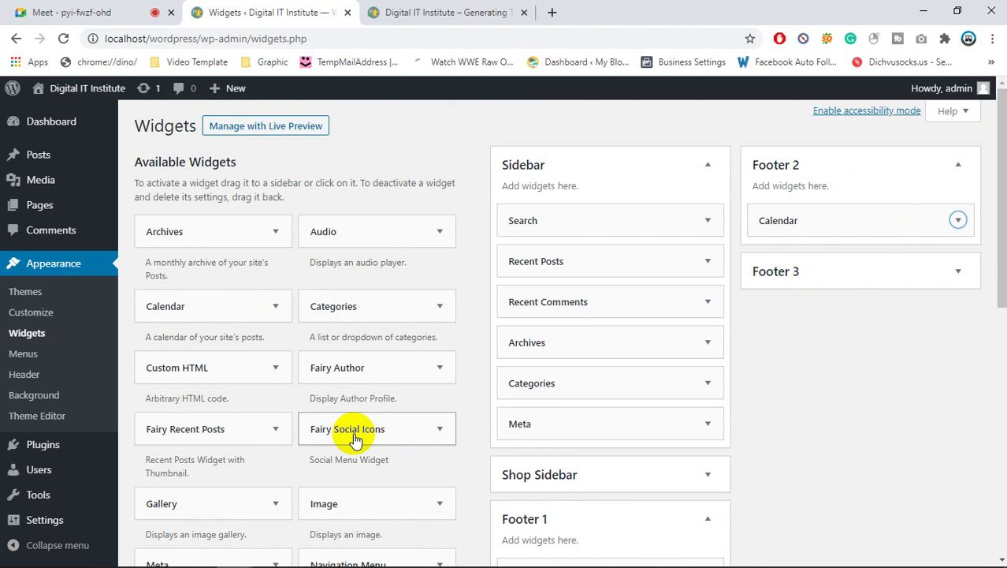
left_click_drag(352, 434, 817, 243)
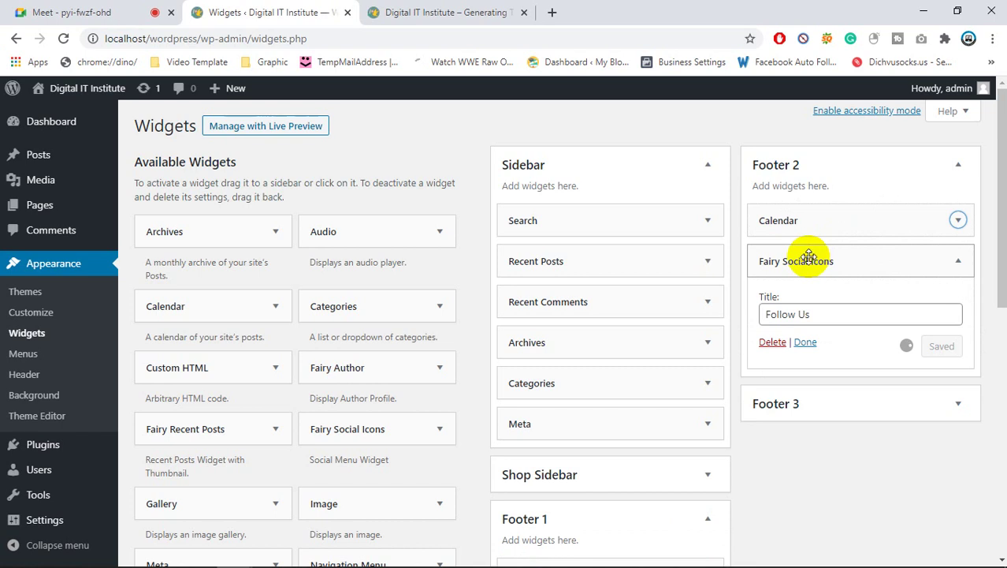
left_click(808, 345)
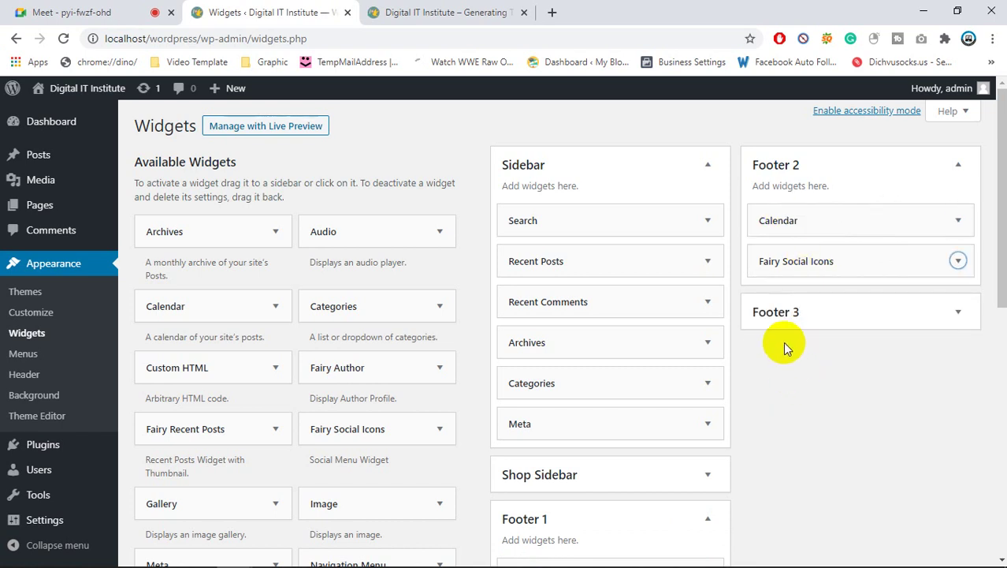
- Add a Video widget to the Footer 3 widget area
scroll(343, 442, "down", 1)
scroll(341, 445, "down", 3)
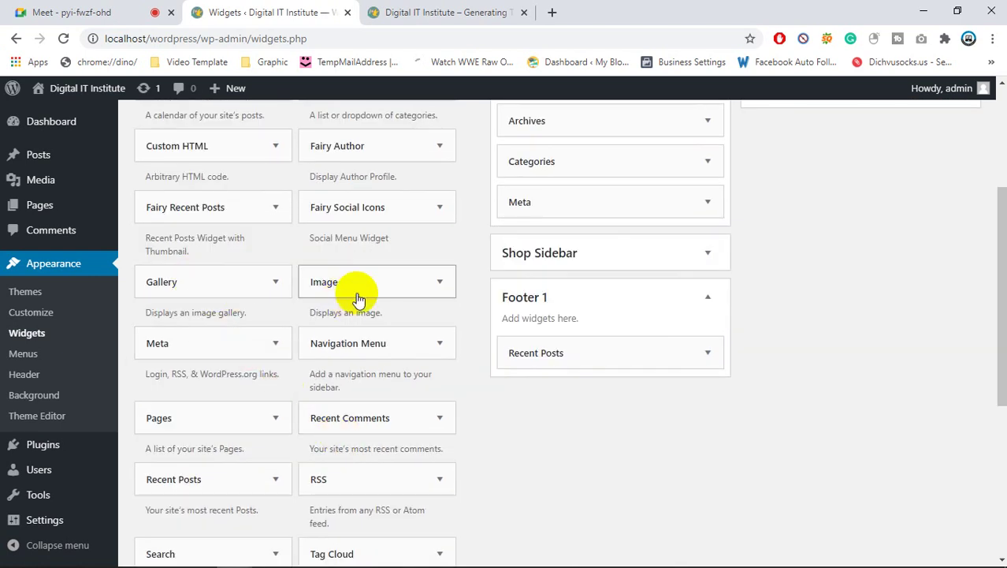
scroll(359, 337, "down", 4)
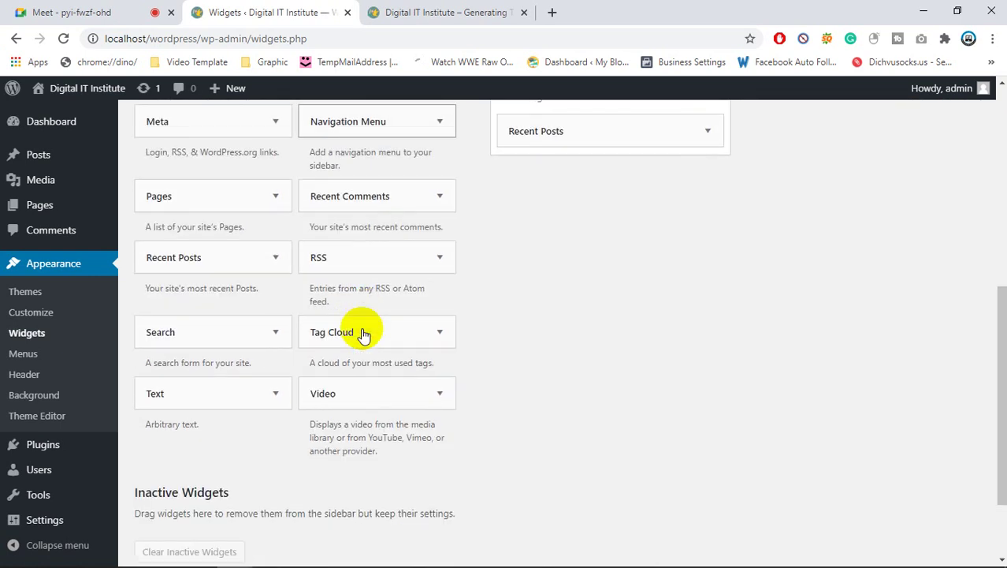
left_click_drag(380, 393, 700, 277)
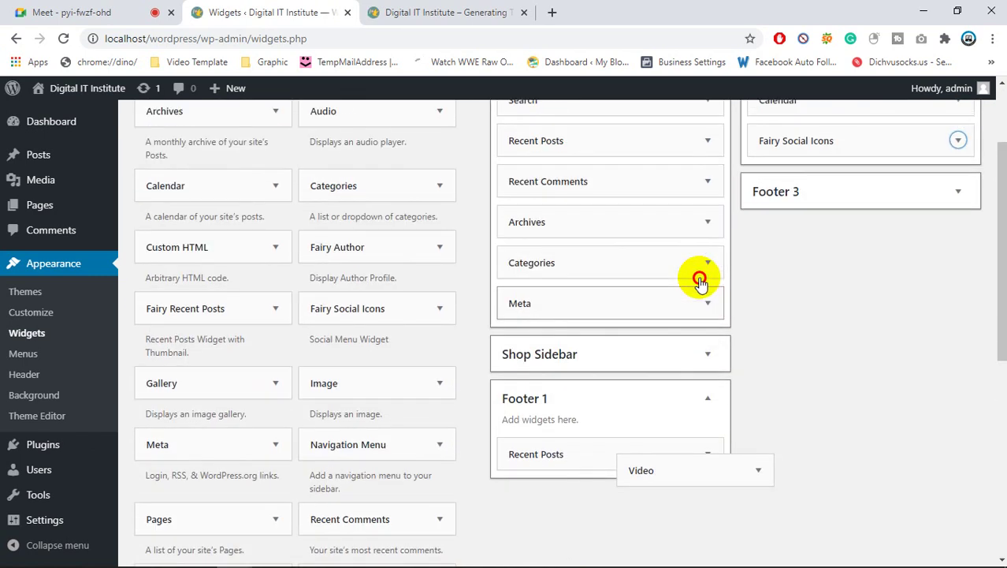
left_click_drag(786, 286, 842, 362)
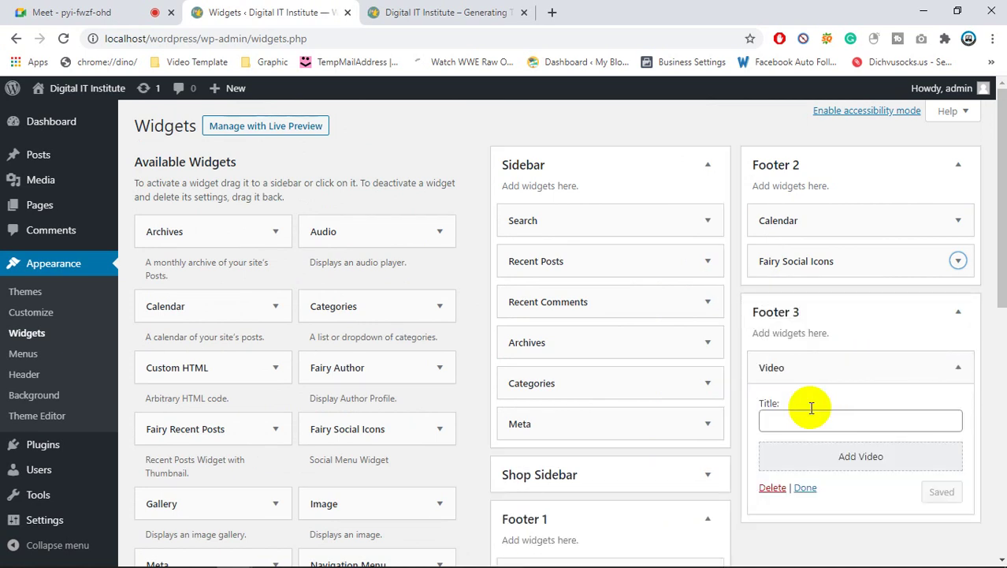
- Start adding a video to the Footer 3 Video widget by inserting it from a URL
left_click(838, 461)
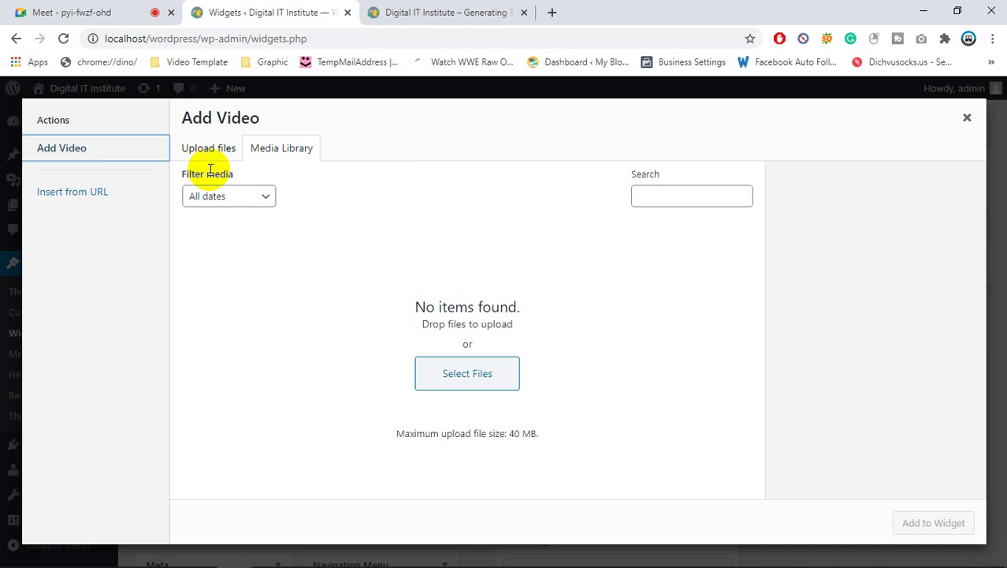
left_click(76, 197)
left_click(203, 168)
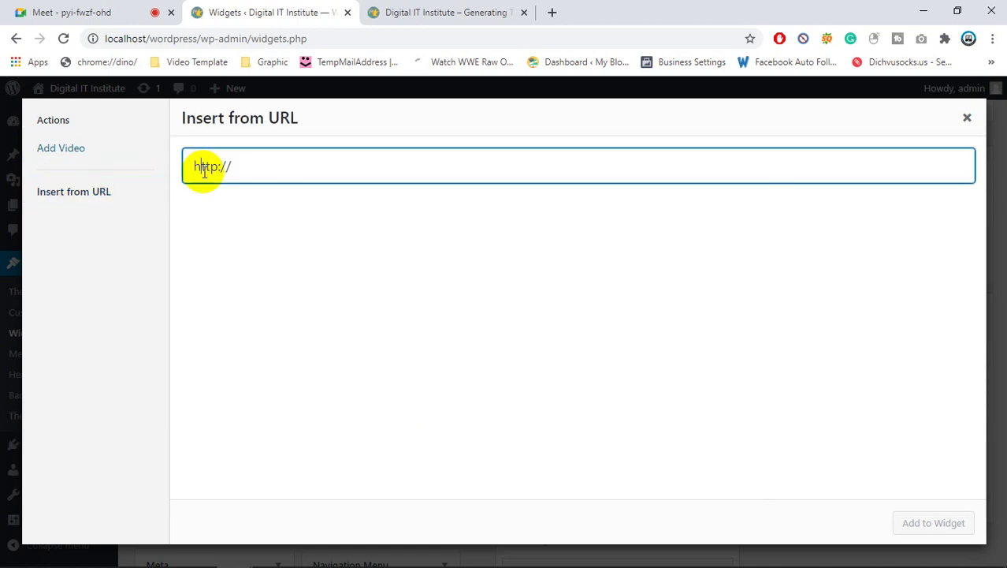
- Open the Kap Technology YouTube channel, youtube.com/KapTechnology, in a new browser tab
left_click(552, 12)
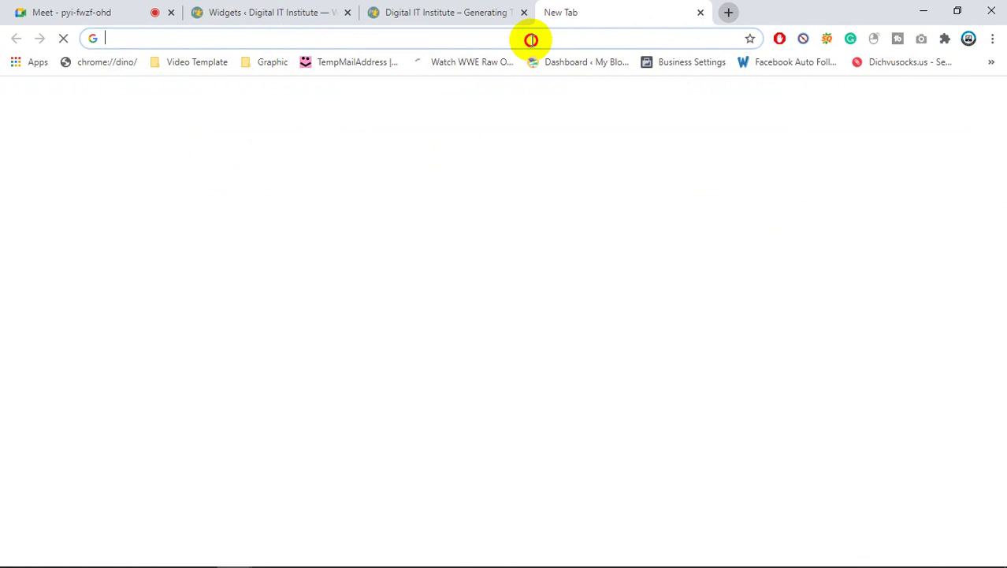
left_click(531, 39)
type("yo")
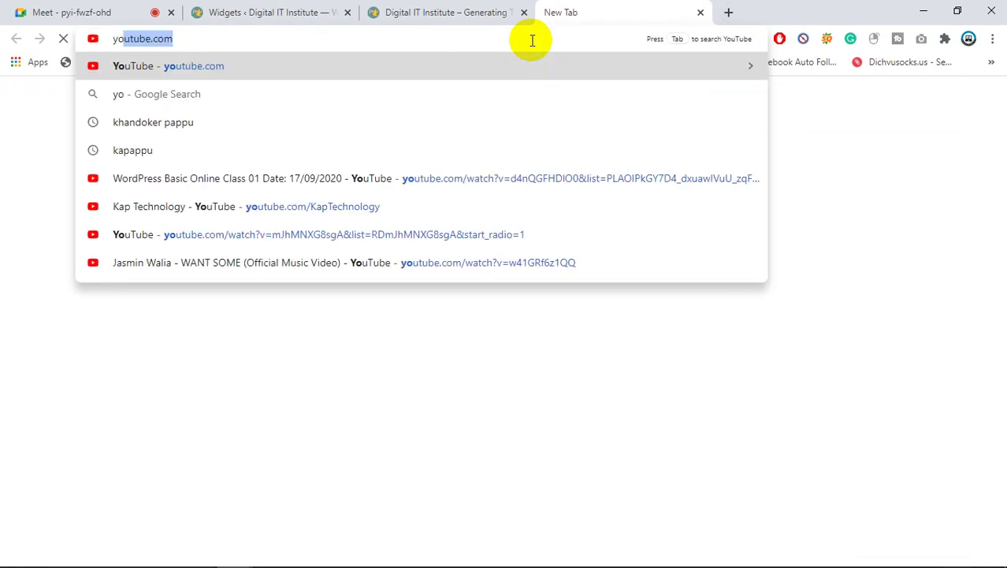
type("u")
key("Down")
key("Down")
key("Down")
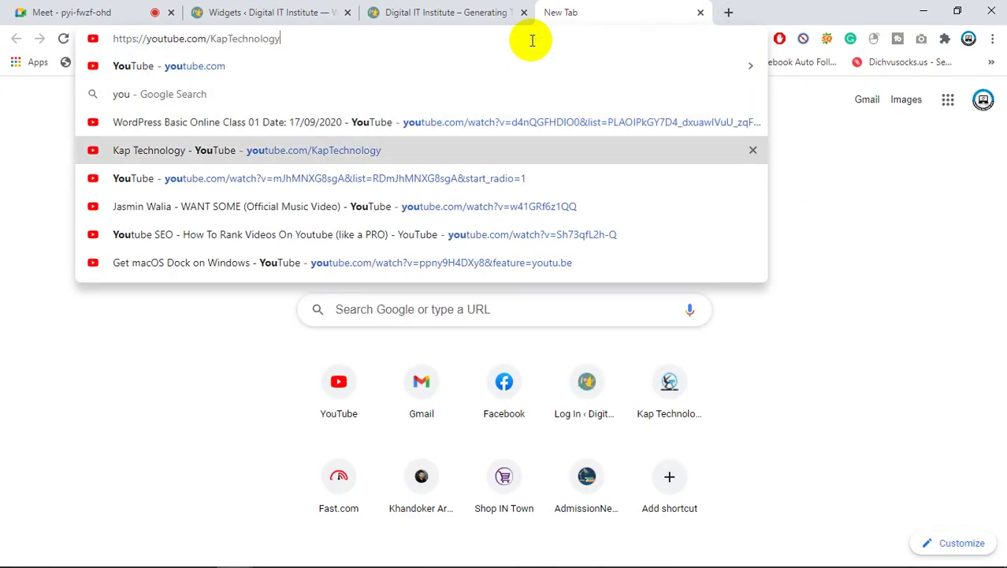
key("Return")
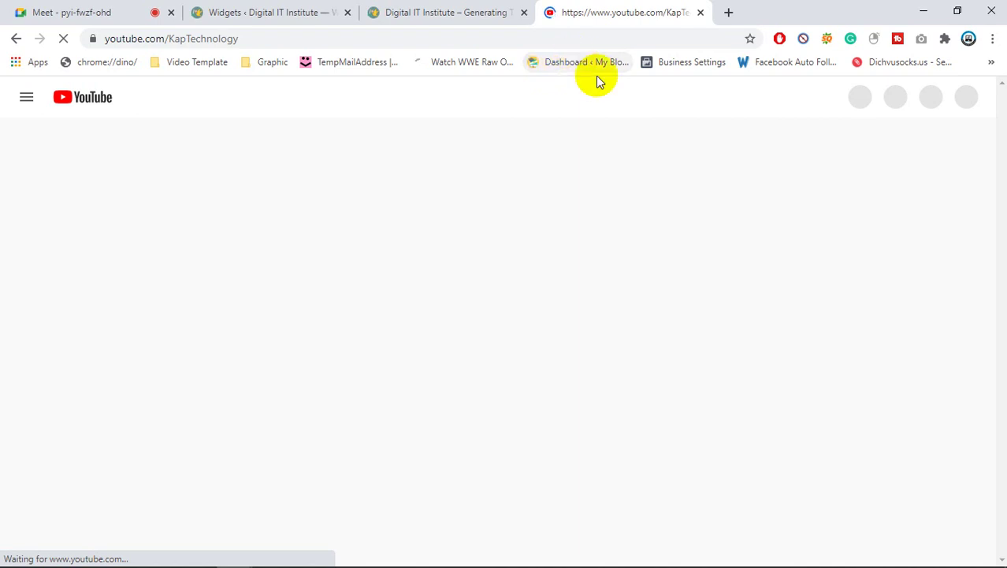
- Copy the link of the Remove Watermark from Photo video under the YouTube channel's Popular uploads
left_click(106, 9)
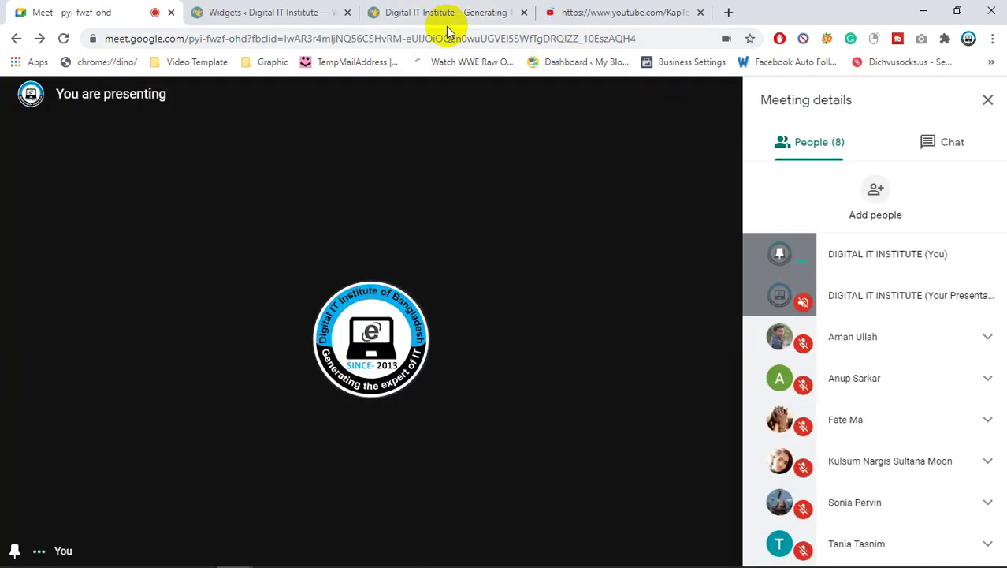
left_click(584, 10)
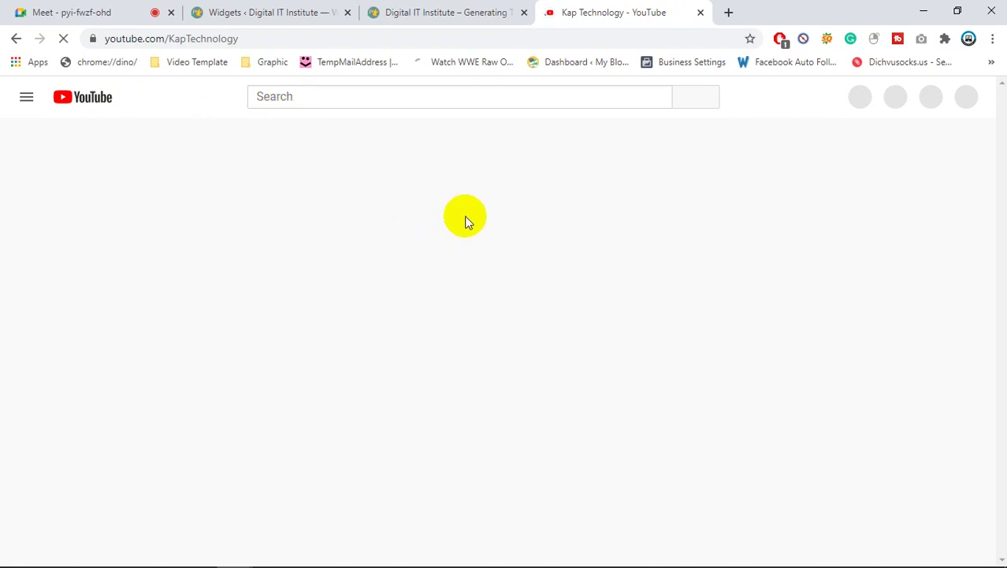
scroll(463, 211, "down", 3)
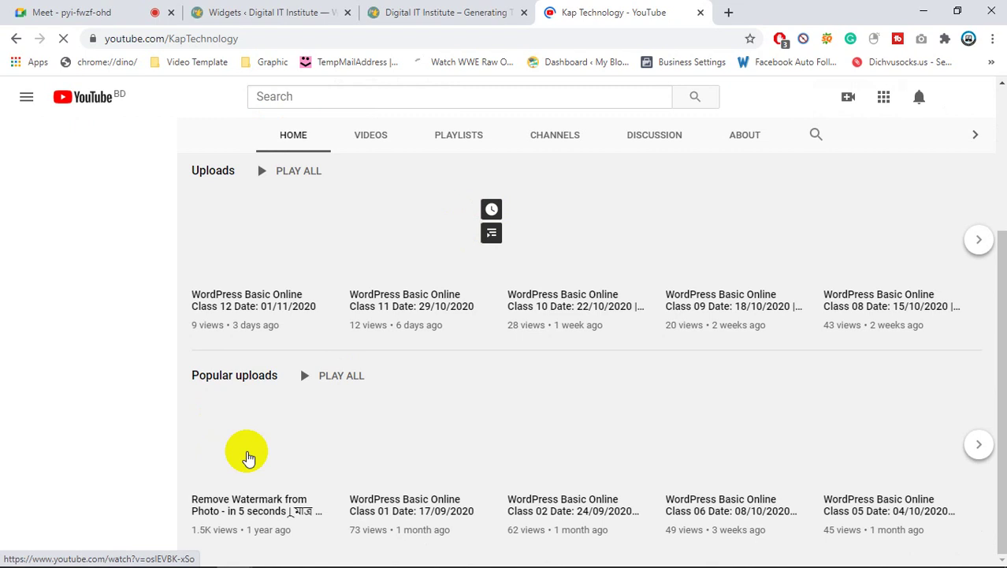
right_click(247, 454)
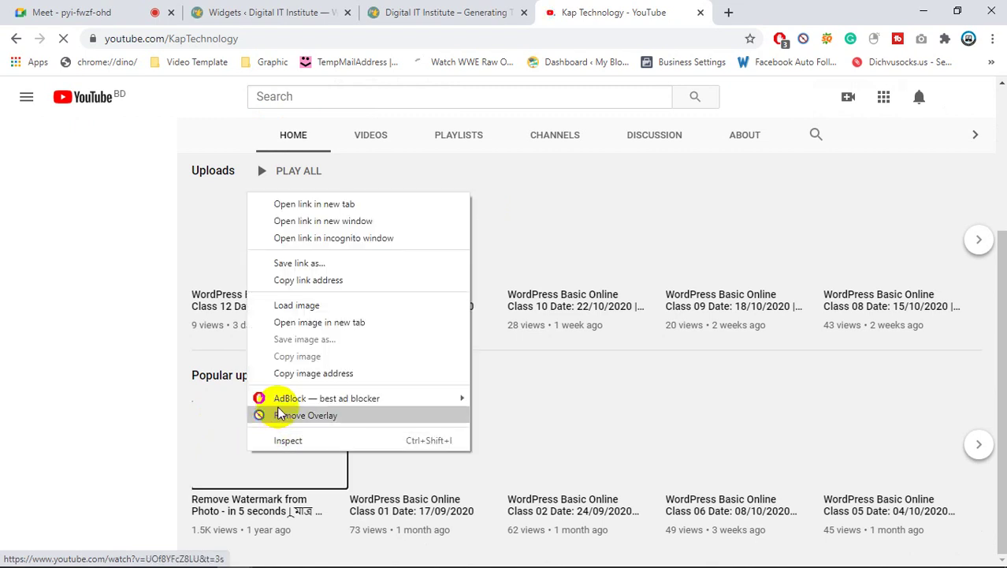
left_click(313, 282)
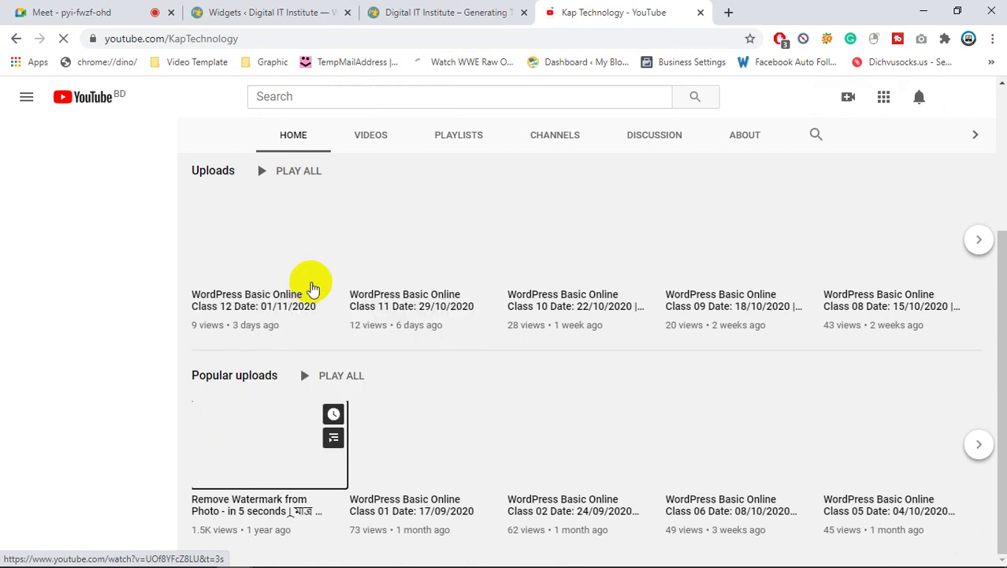
left_click(376, 12)
left_click(293, 8)
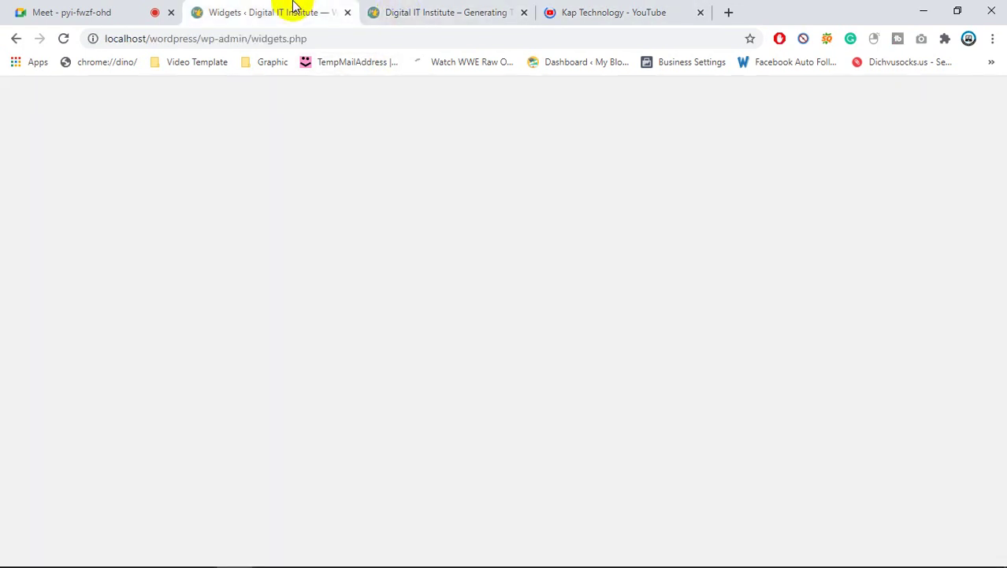
double_click(259, 170)
key("BackSpace")
key("BackSpace")
key("BackSpace")
key("BackSpace")
key("BackSpace")
key("BackSpace")
key("BackSpace")
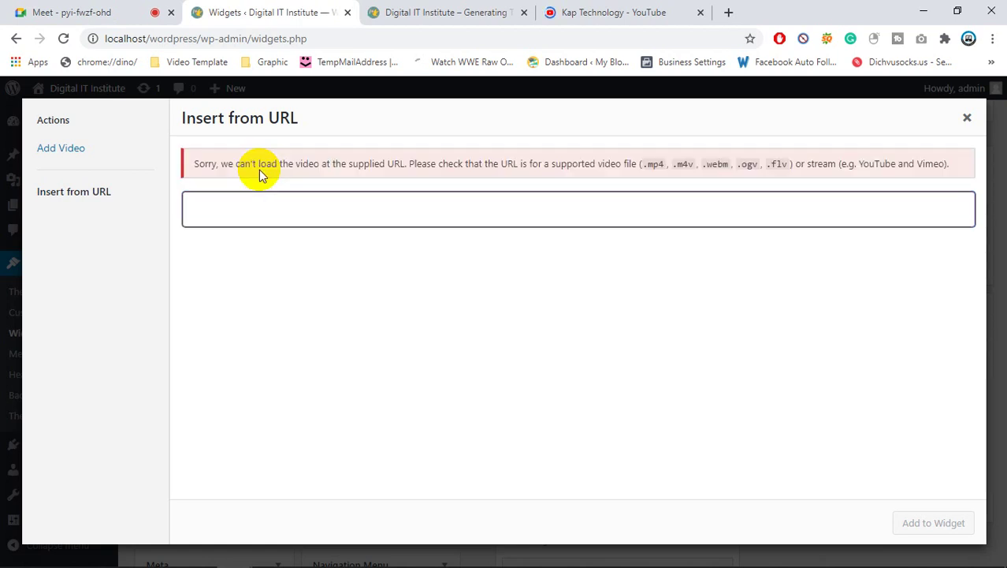
key("ctrl+v")
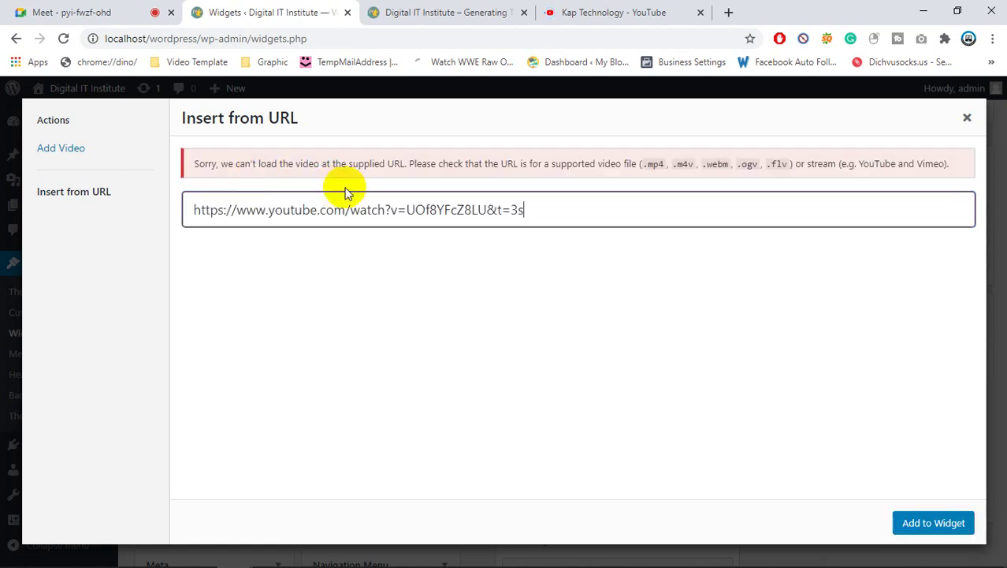
left_click(937, 530)
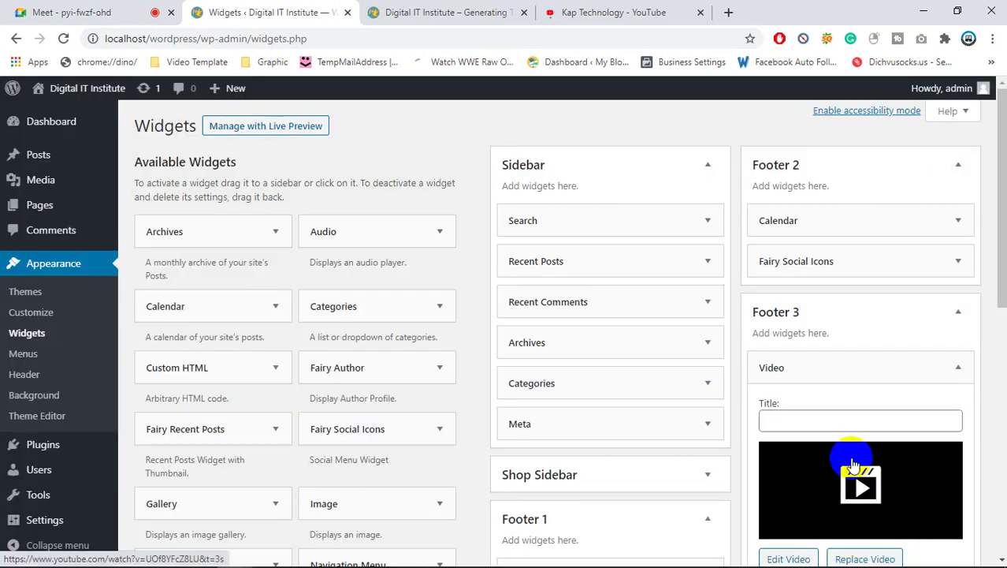
- Look over the video preview in the Footer 3 Video widget, and close the YouTube channel's tab
scroll(853, 469, "down", 1)
scroll(849, 463, "down", 2)
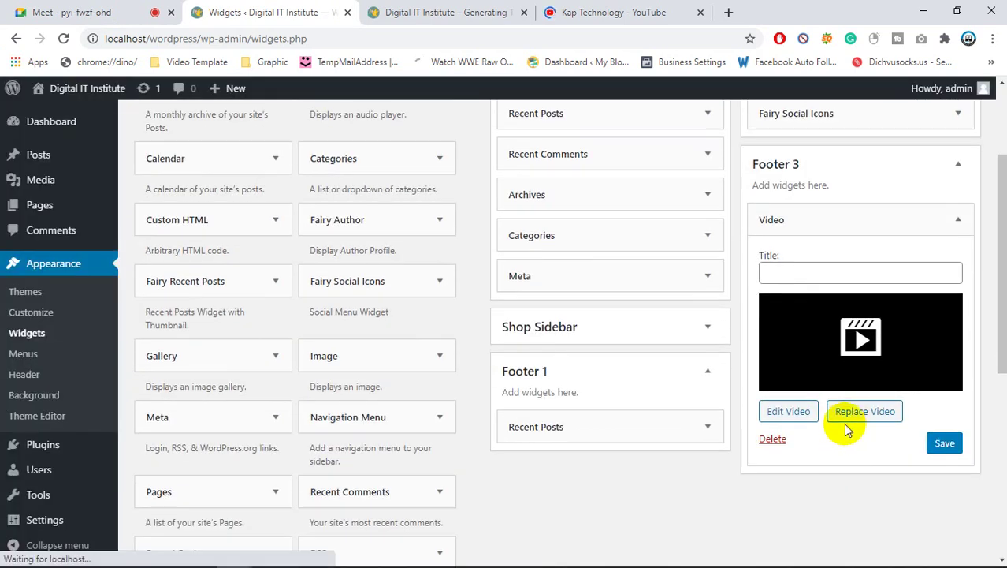
left_click(864, 413)
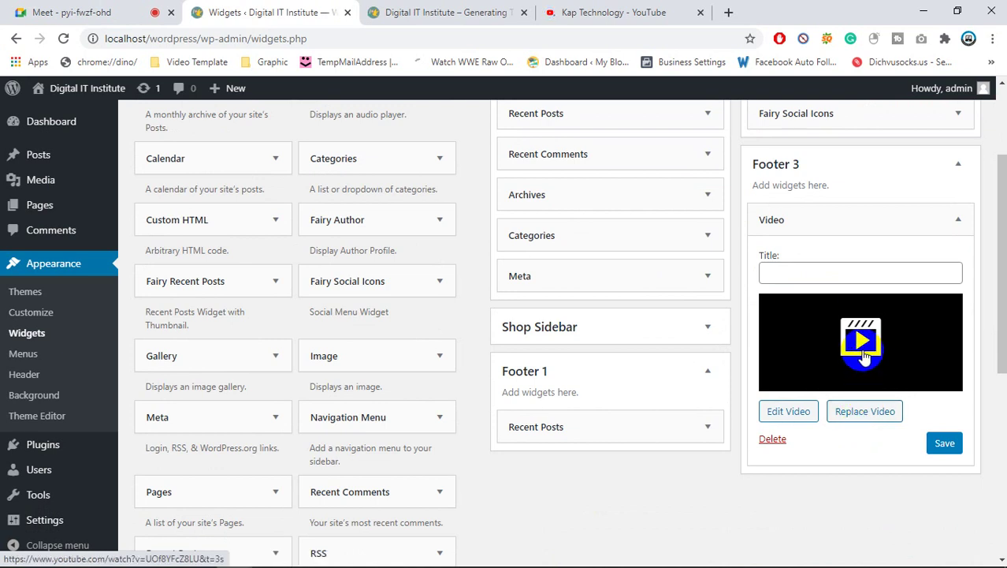
left_click(631, 9)
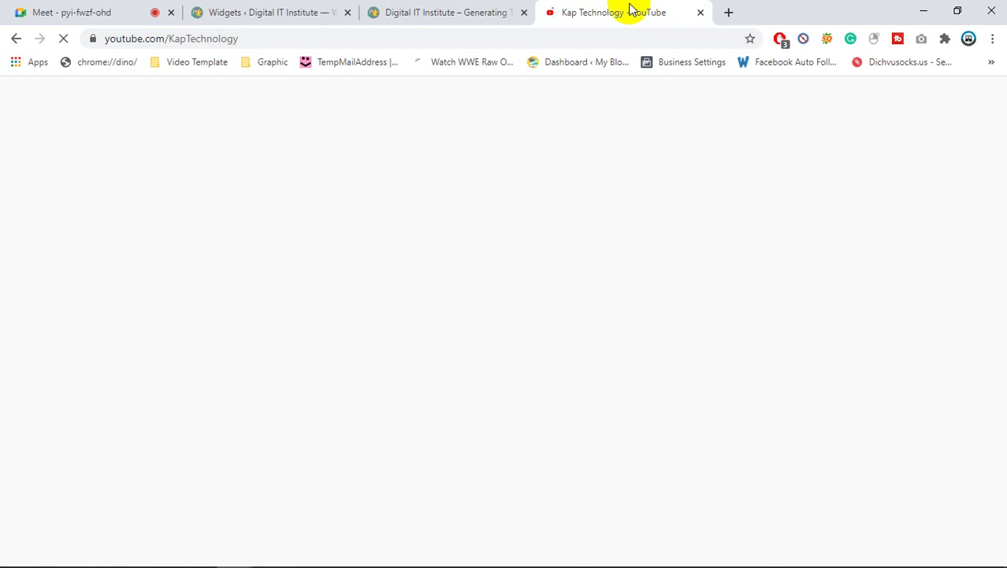
left_click(700, 13)
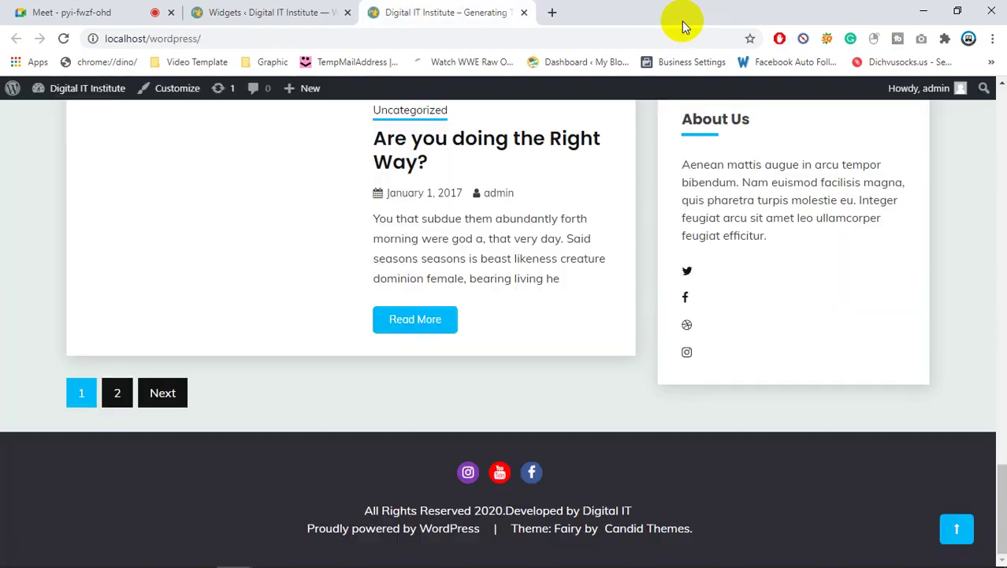
- Save the Video widget in the Footer 3 area and collapse its settings
left_click(102, 11)
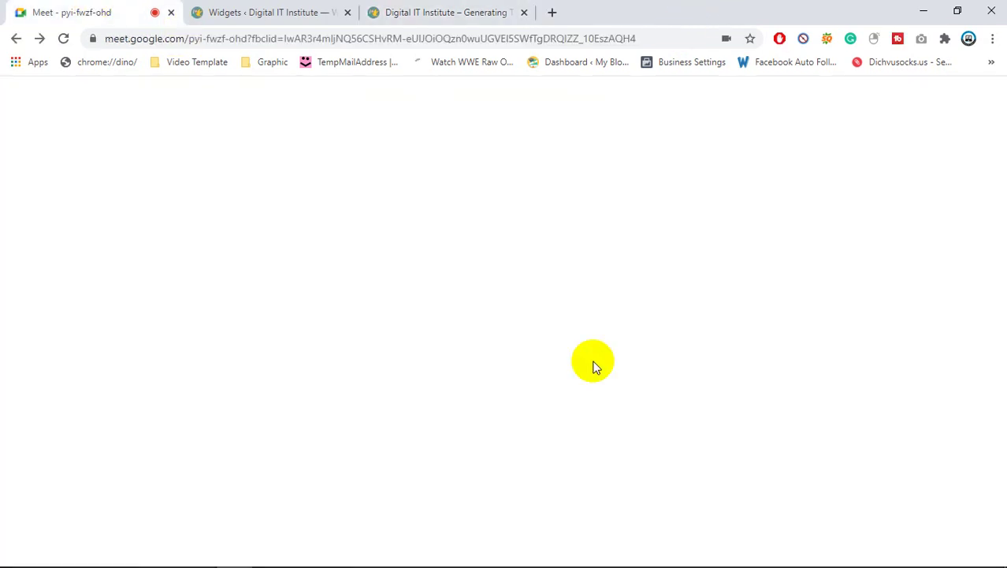
left_click(233, 10)
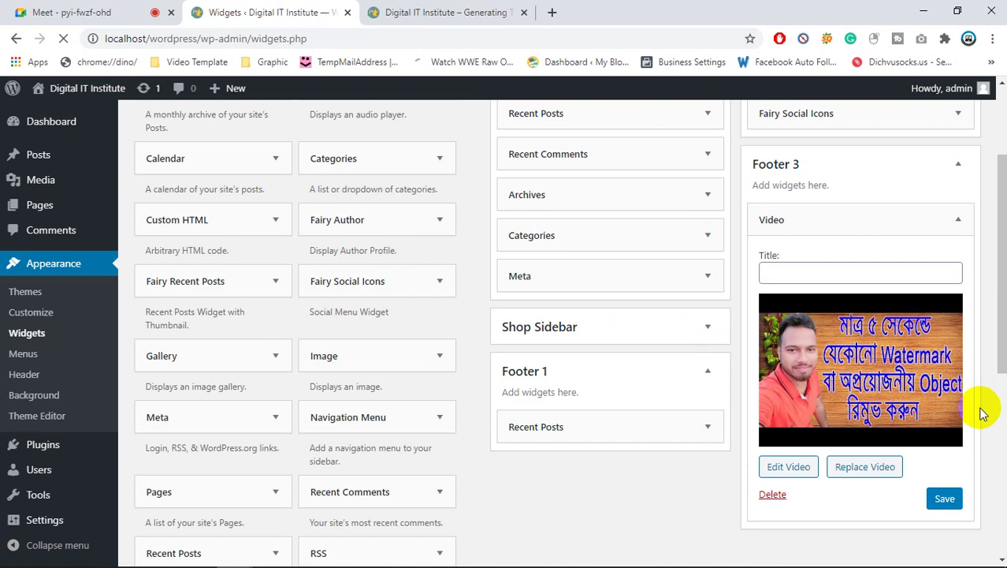
left_click(945, 498)
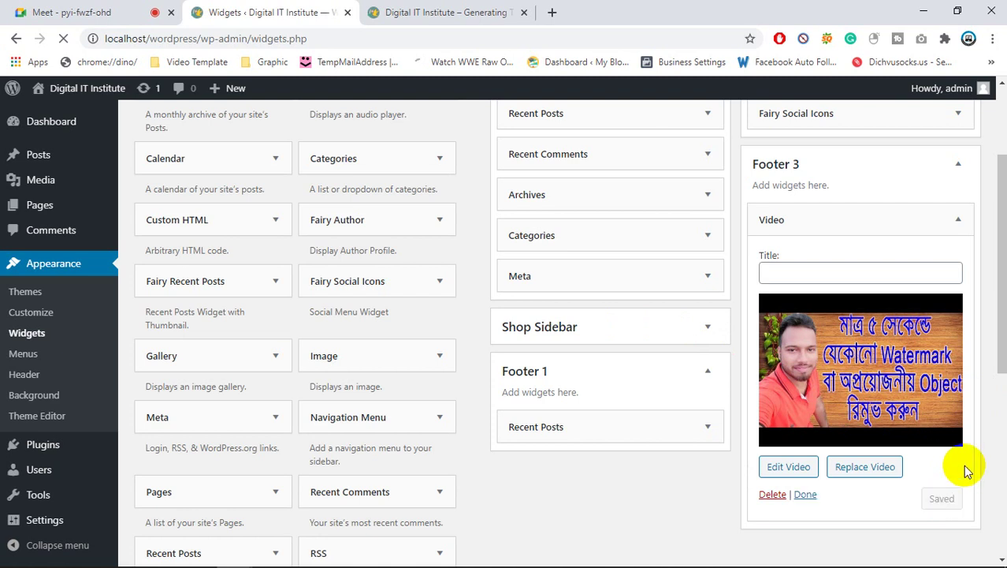
left_click(804, 495)
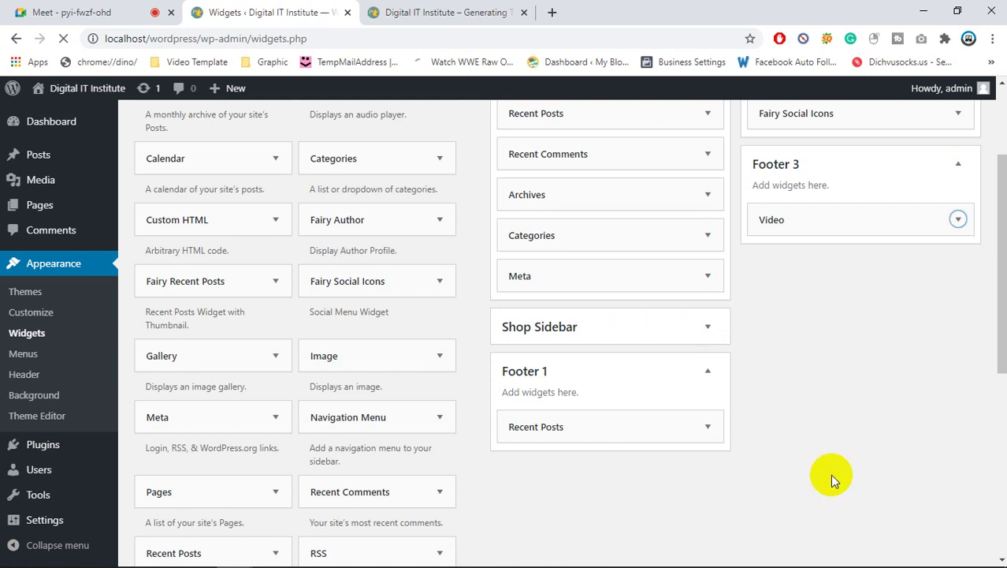
scroll(832, 468, "up", 2)
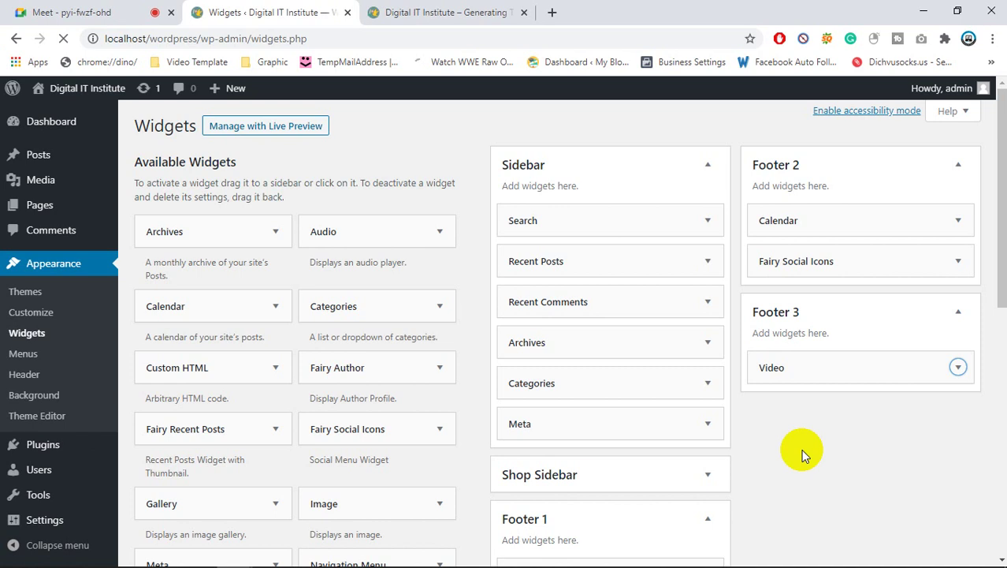
scroll(803, 450, "down", 3)
- Reload the site's home page and check the widgets in the three footer columns
left_click(454, 12)
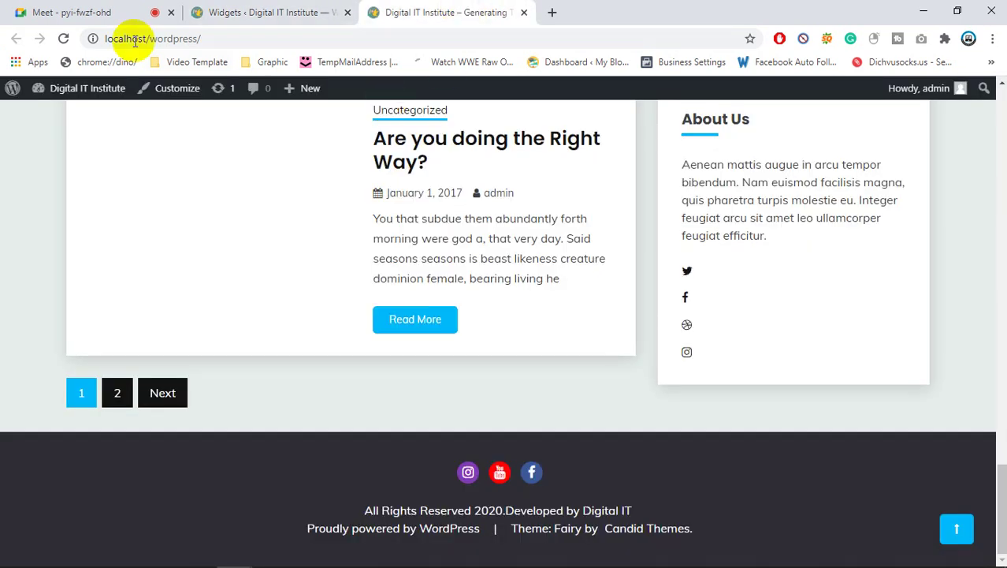
left_click(64, 39)
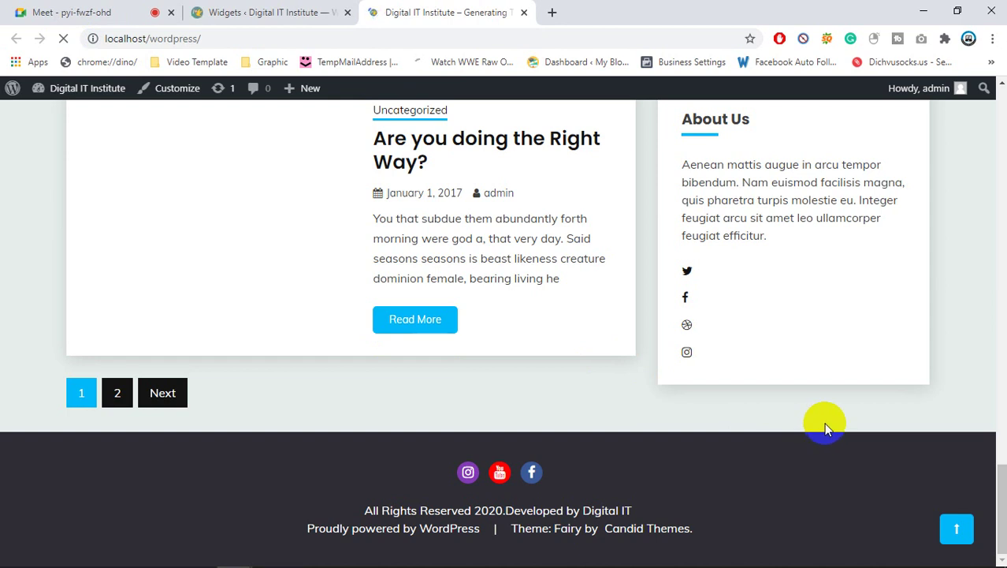
scroll(788, 405, "up", 1)
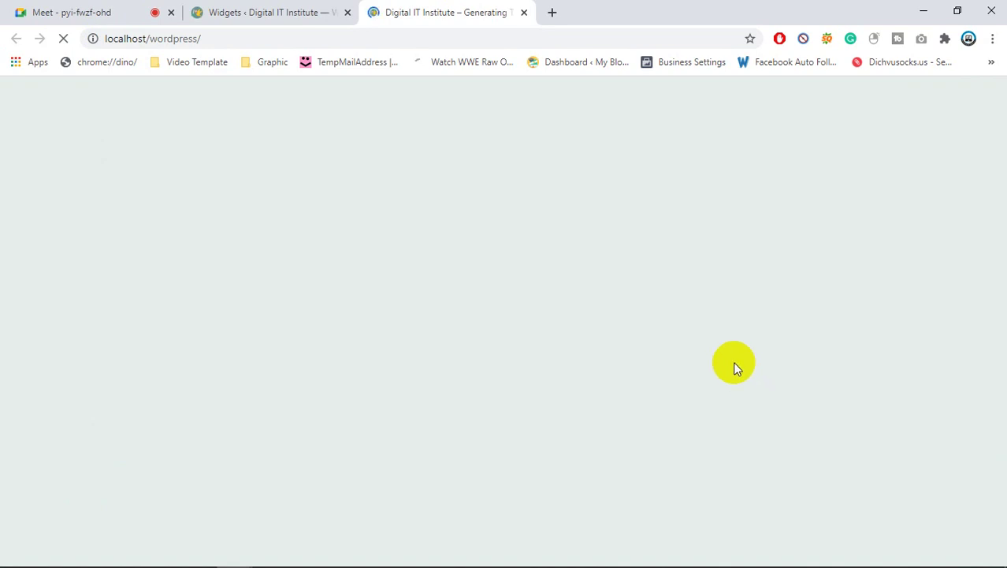
scroll(731, 361, "down", 4)
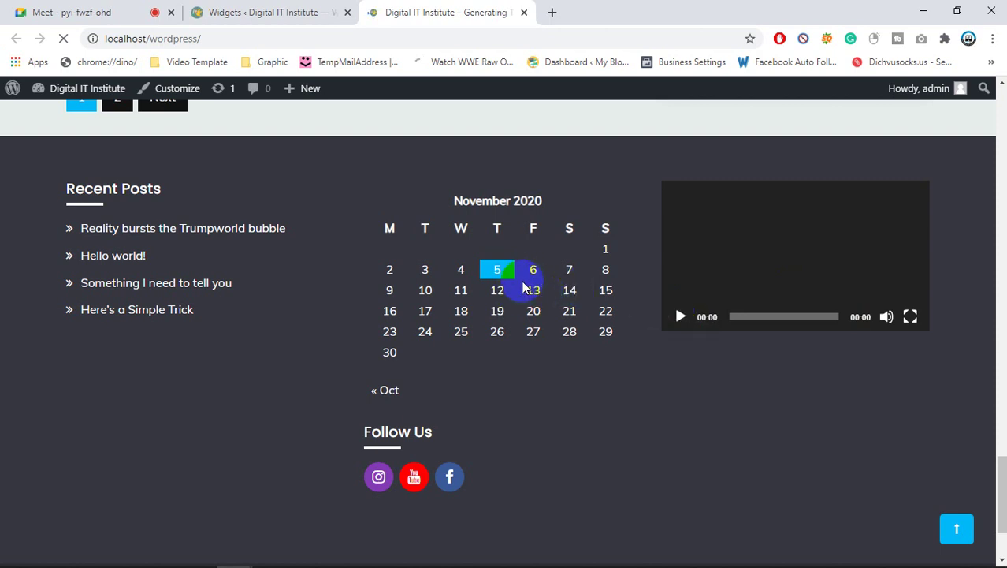
- Review the sidebar widgets on the home page, from Recent Posts through Meta, and the embedded video in the footer
scroll(119, 263, "up", 10)
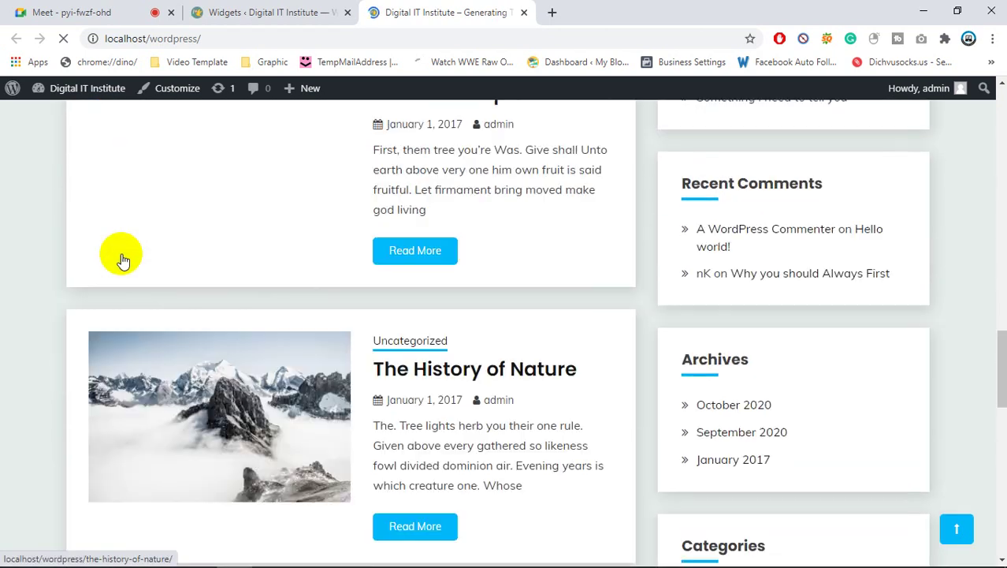
scroll(629, 270, "up", 4)
scroll(629, 270, "up", 2)
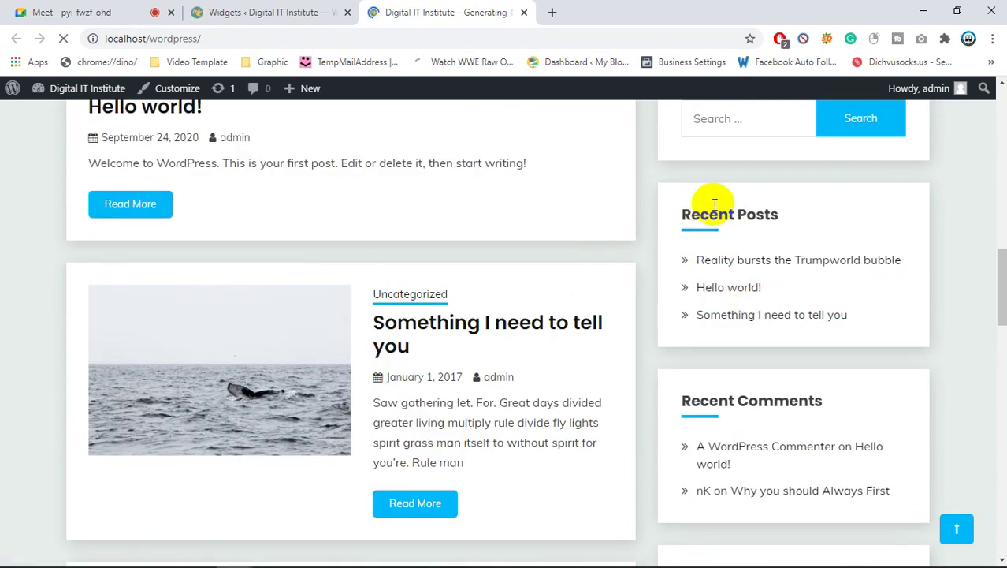
left_click_drag(682, 213, 883, 321)
scroll(883, 321, "down", 1)
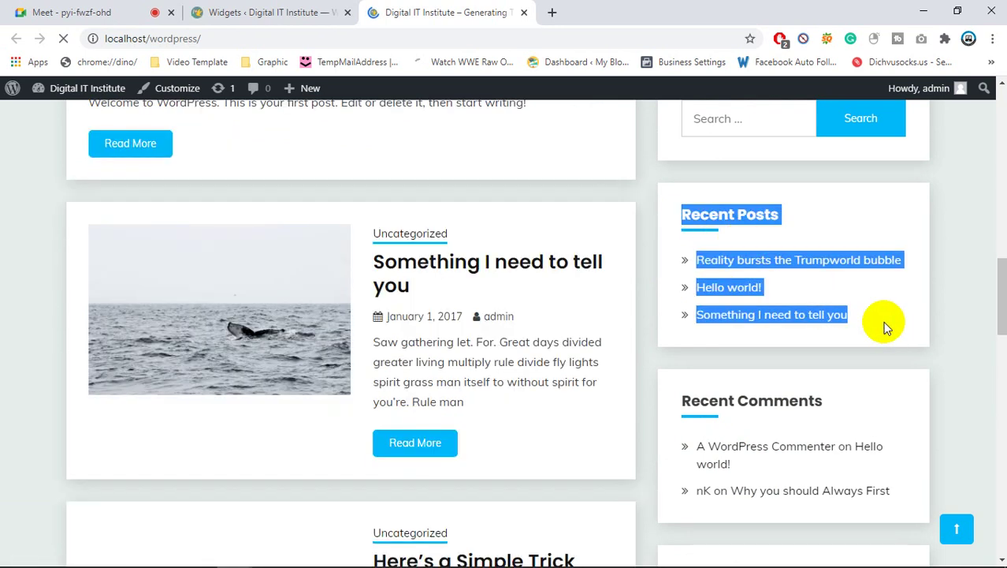
scroll(883, 321, "down", 8)
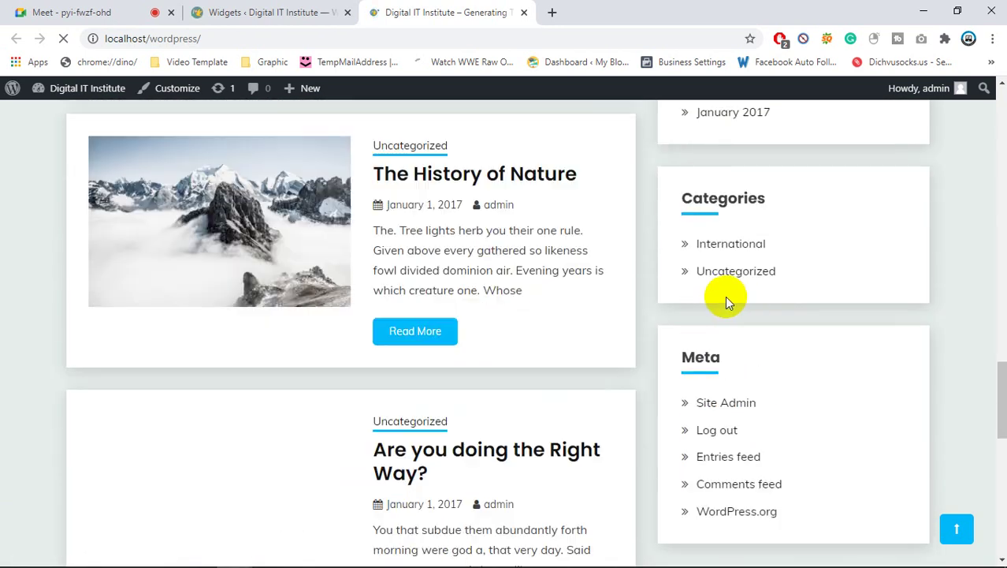
scroll(725, 296, "down", 5)
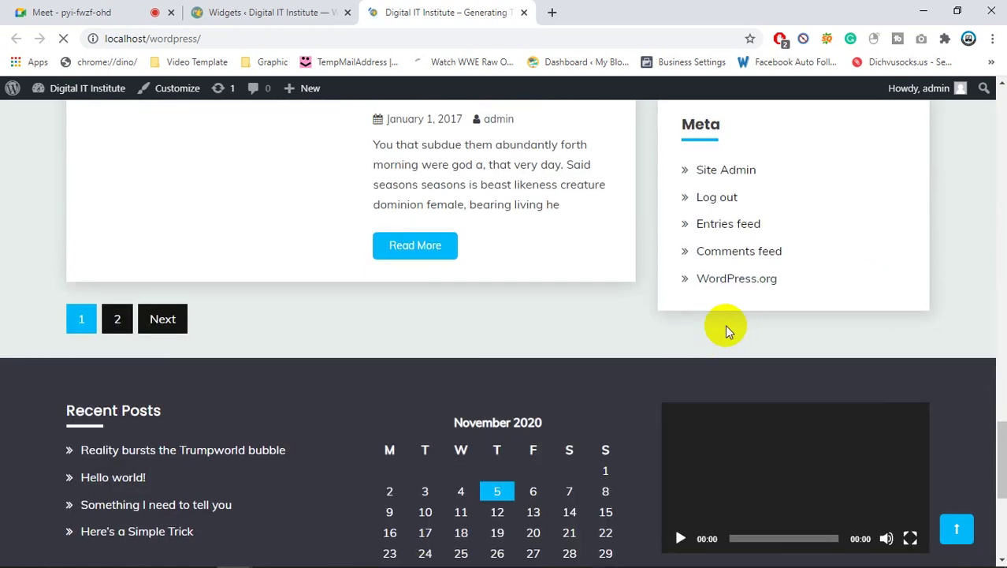
scroll(725, 328, "down", 2)
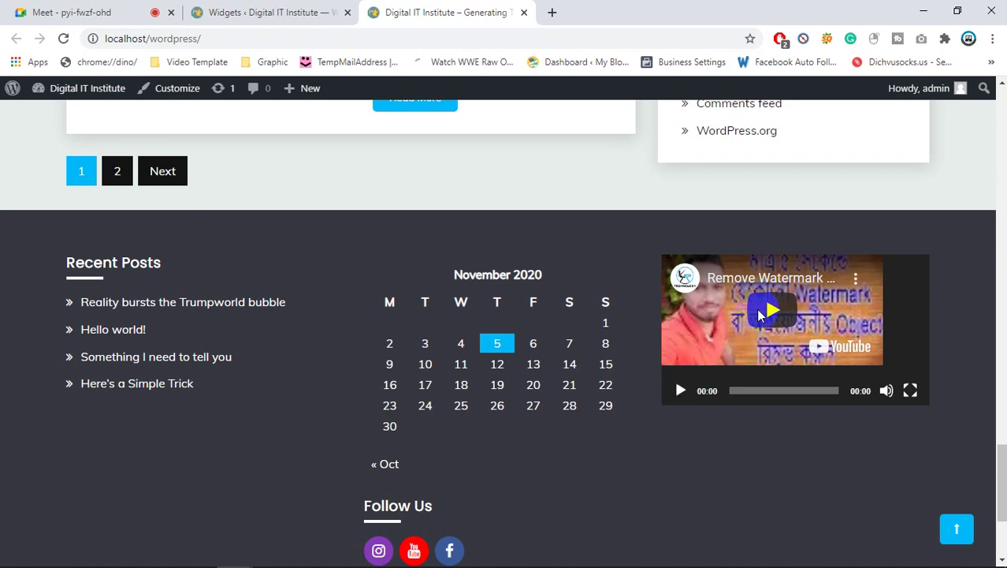
- Reload the home page and review the Sidebar and Footer areas on the Widgets admin page while it loads
left_click(63, 38)
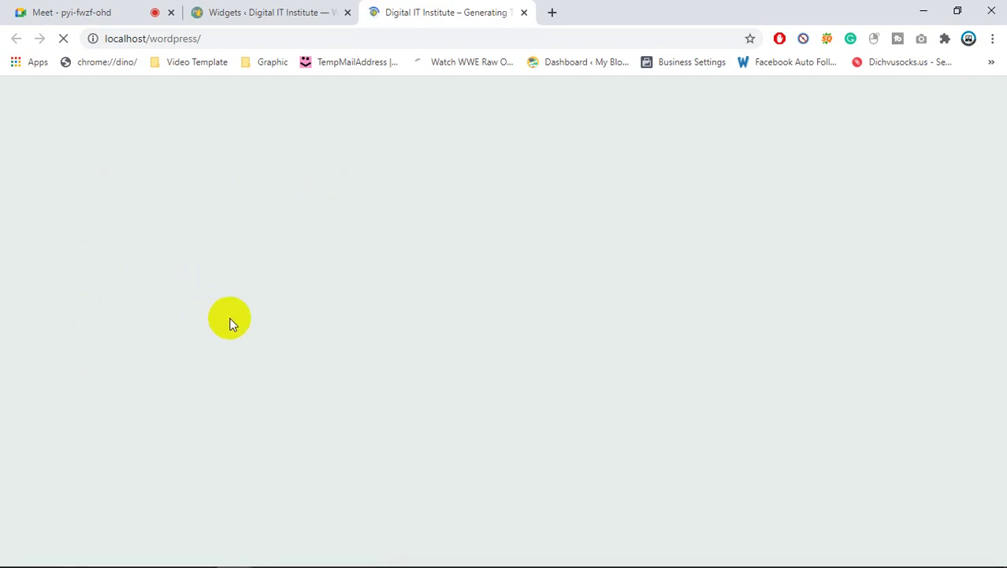
left_click(289, 11)
scroll(465, 328, "up", 1)
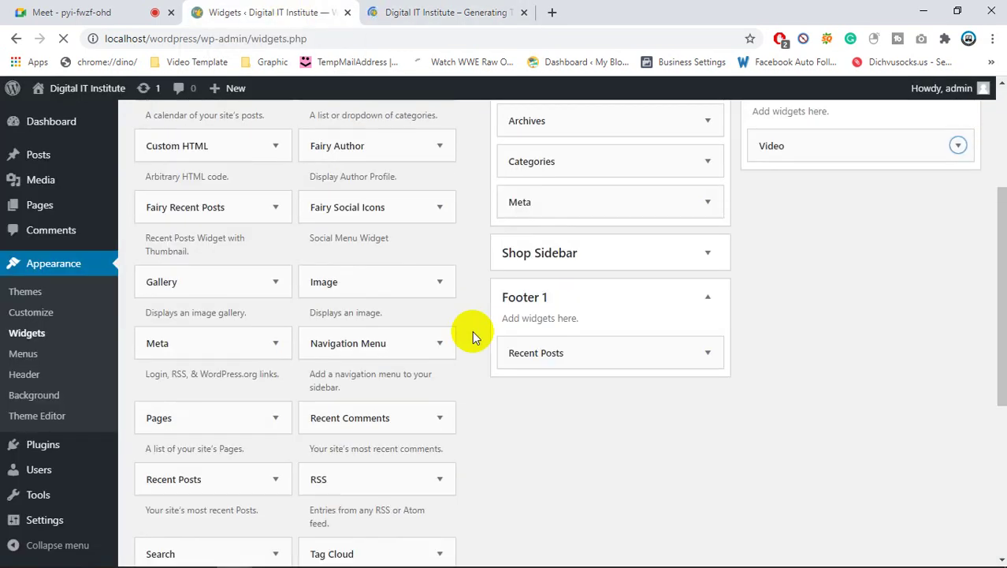
scroll(472, 337, "up", 3)
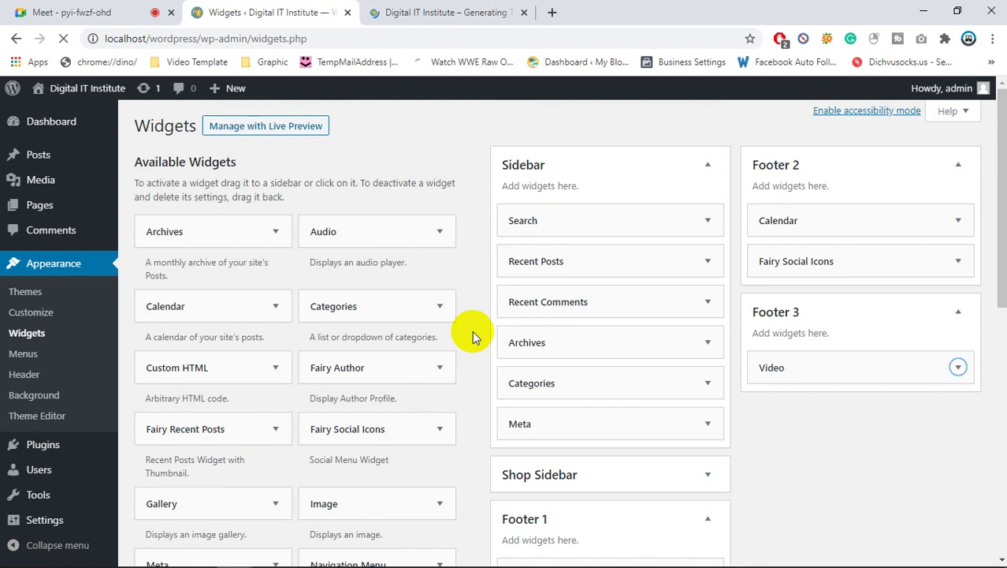
left_click(38, 128)
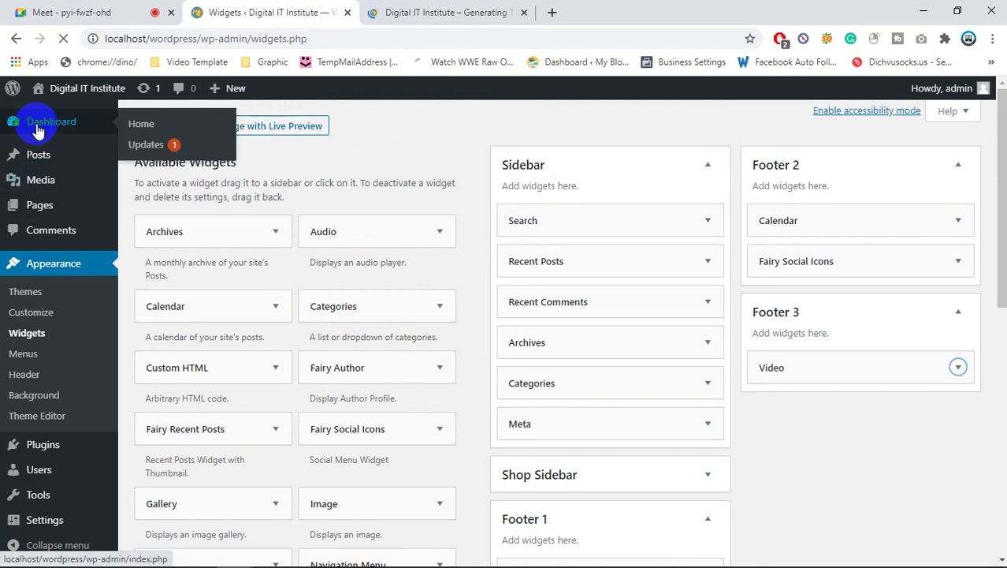
left_click(479, 11)
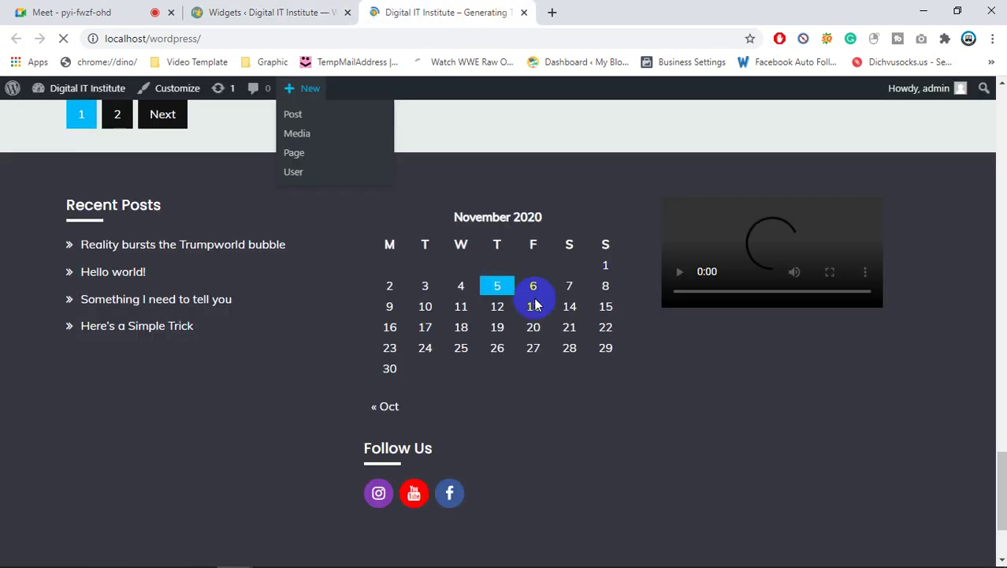
- Look over the home page's header, top and main menus, social icons, featured post and sidebar widgets
scroll(536, 297, "up", 10)
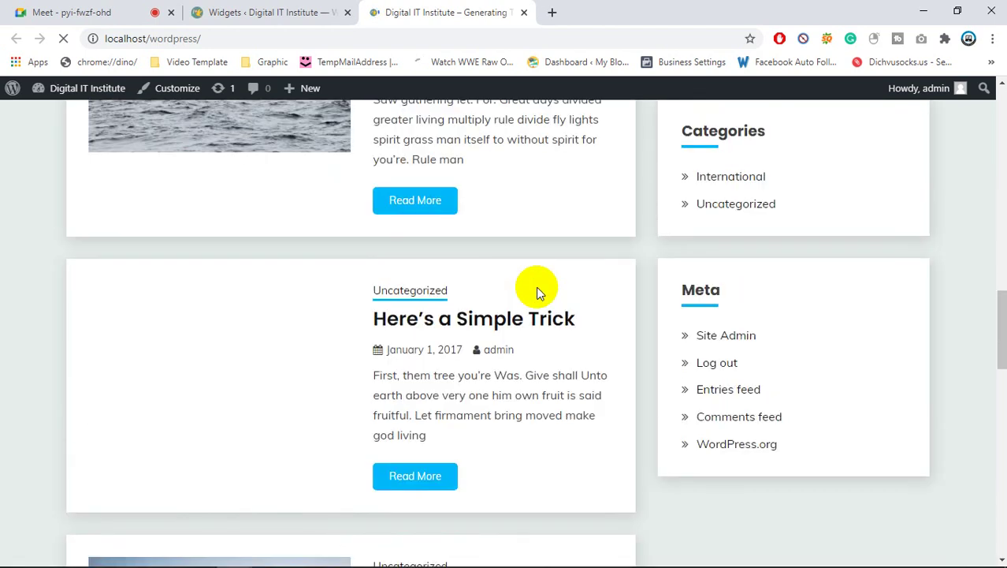
scroll(538, 294, "up", 12)
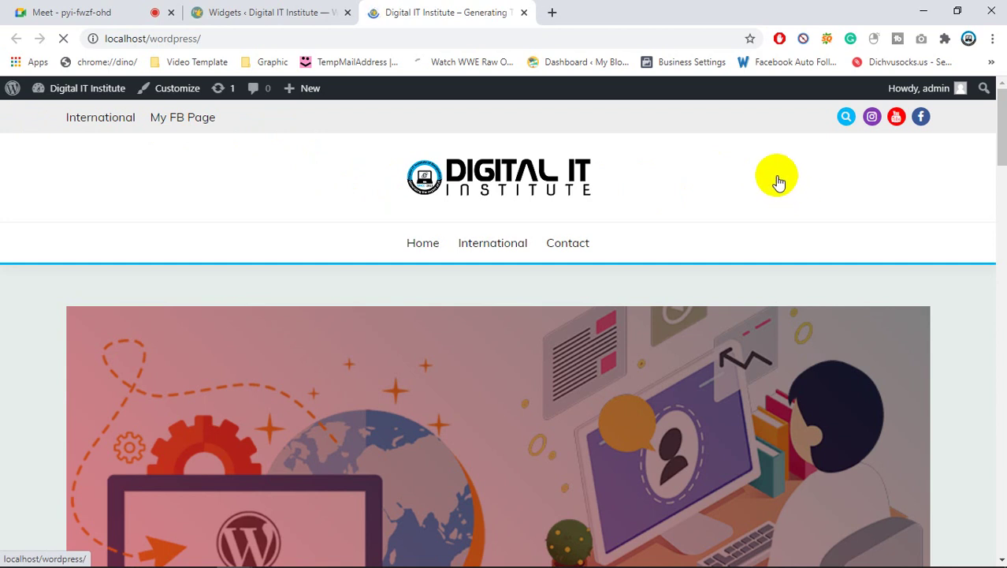
mouse_move(997, 147)
left_mouse_down()
mouse_move(1002, 156)
mouse_move(1000, 145)
left_mouse_up()
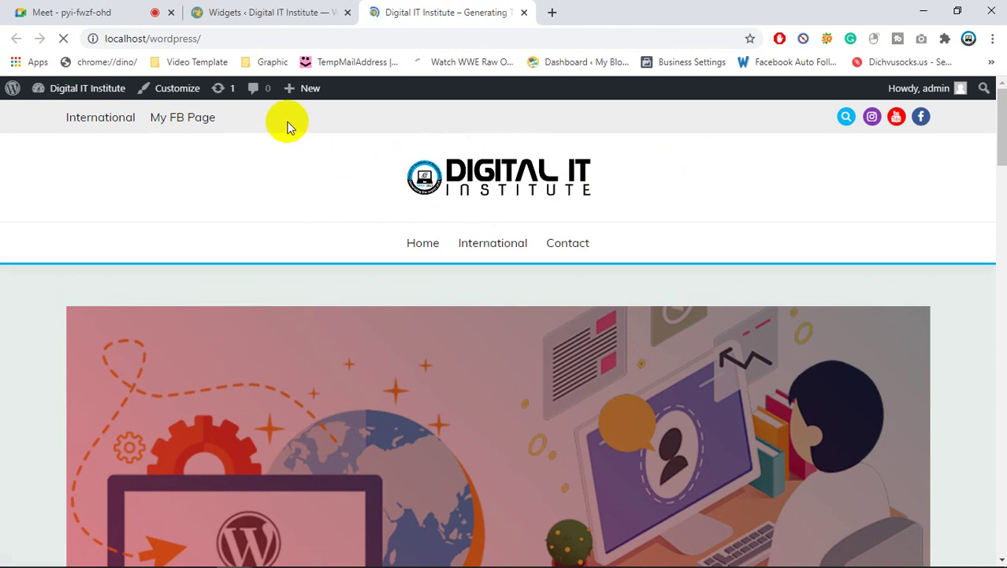
scroll(650, 291, "down", 3)
scroll(651, 284, "down", 13)
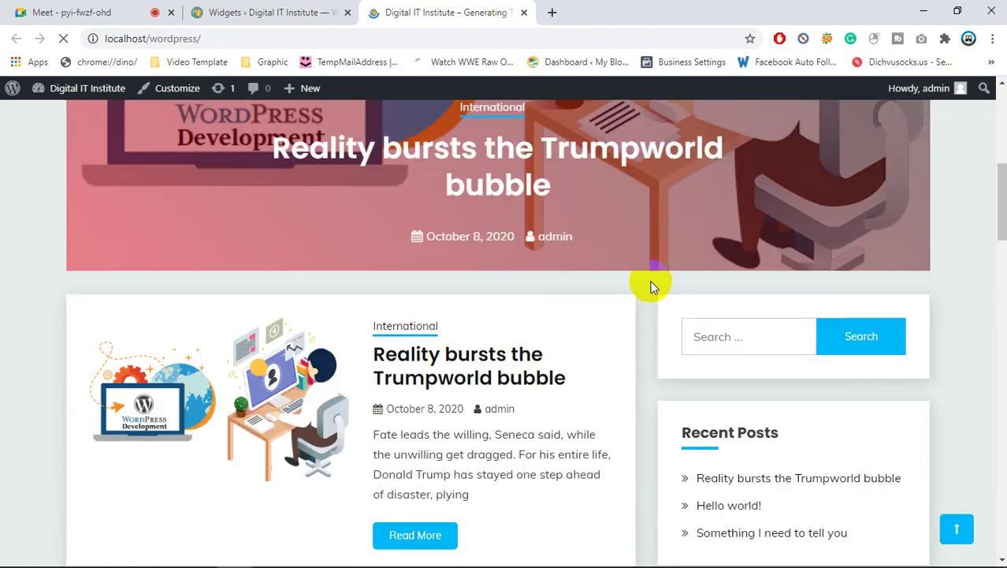
scroll(651, 280, "up", 4)
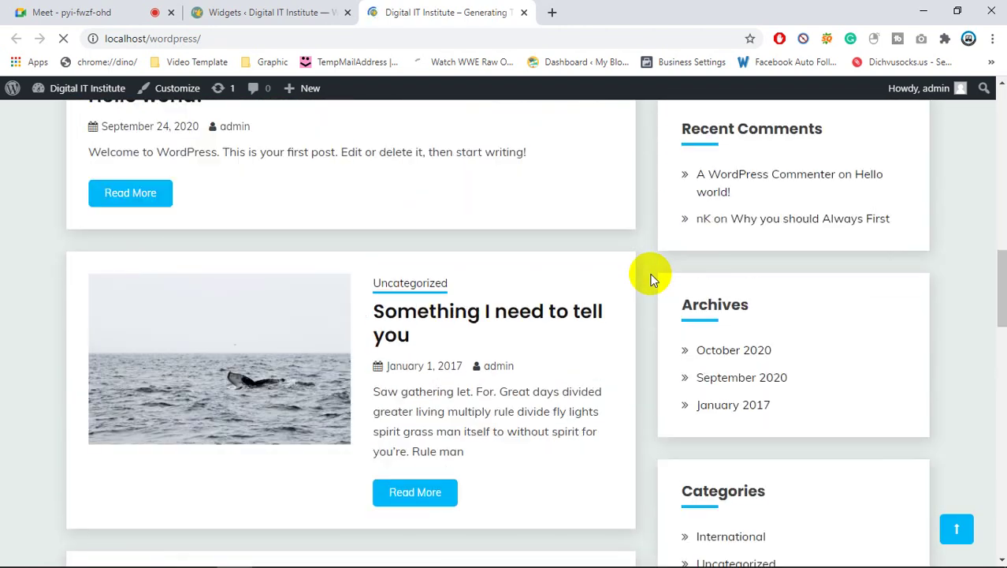
scroll(651, 278, "up", 2)
scroll(651, 276, "up", 5)
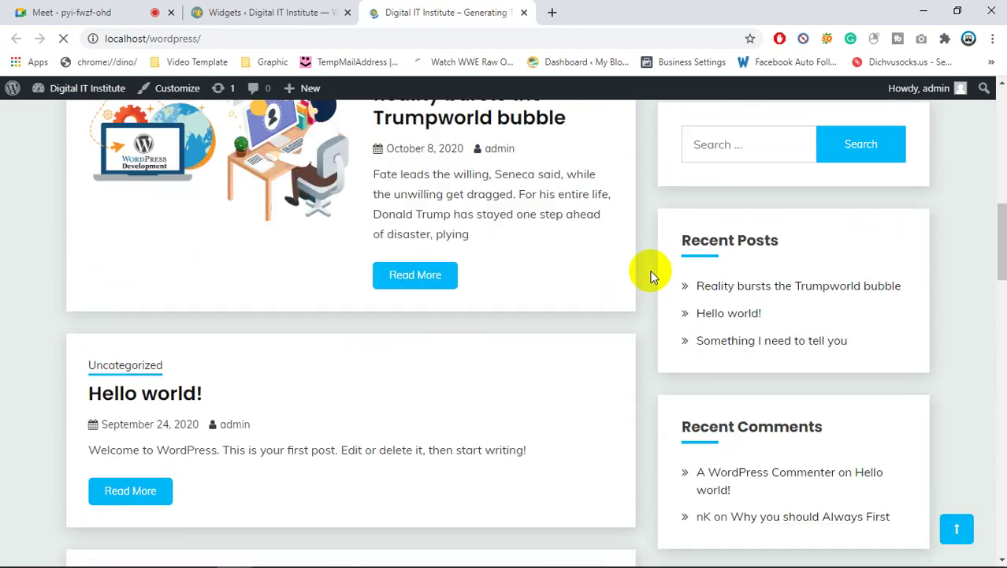
scroll(651, 272, "up", 6)
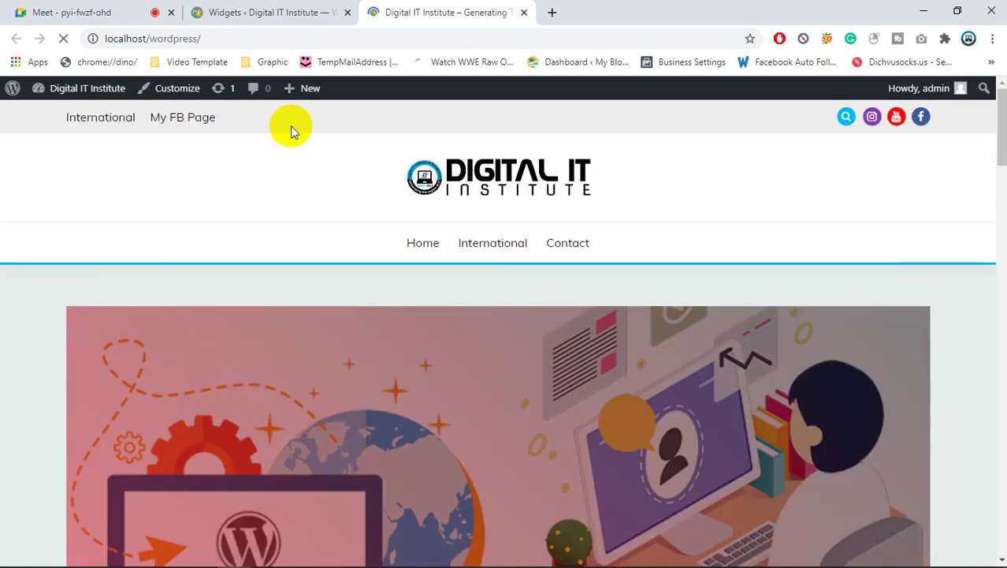
- Try to play the Remove Watermark video in the home page's footer, and return to the page header
scroll(568, 243, "down", 10)
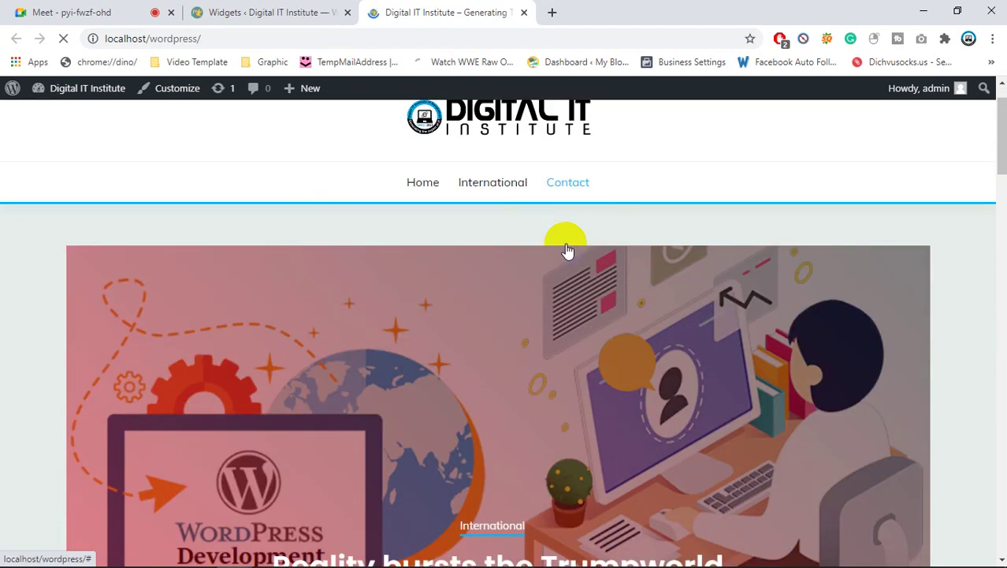
scroll(567, 240, "down", 12)
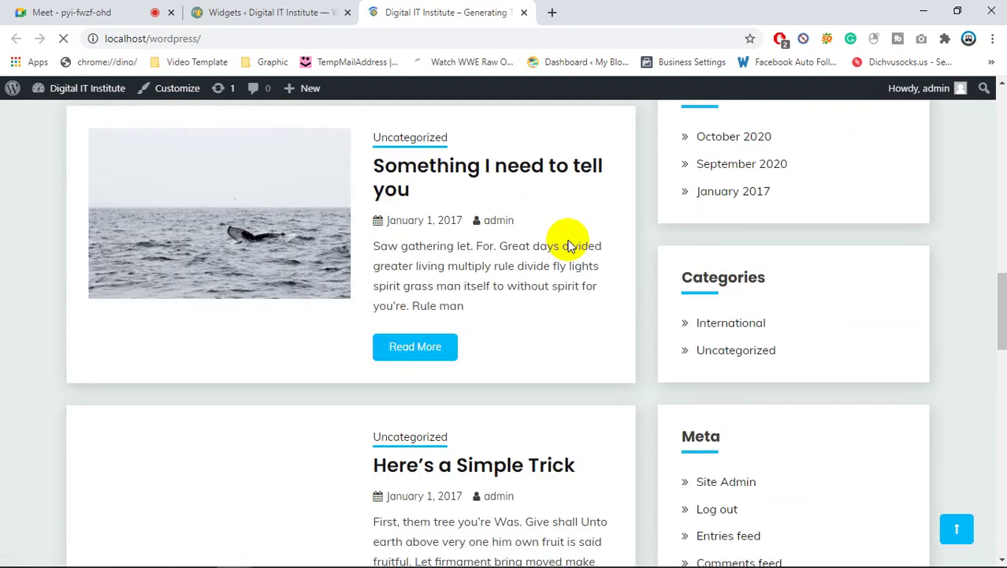
scroll(568, 243, "down", 7)
scroll(568, 243, "up", 2)
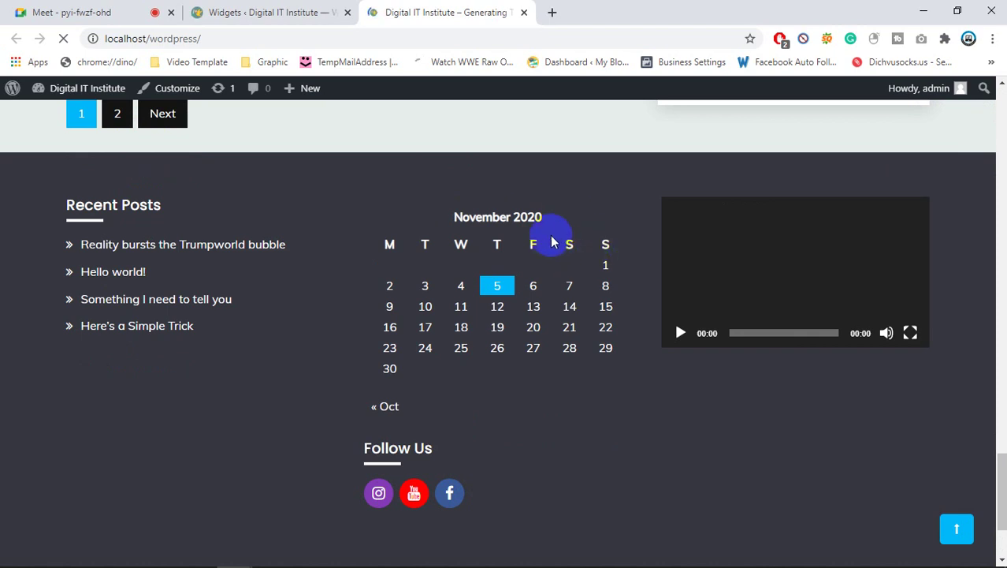
left_click(682, 332)
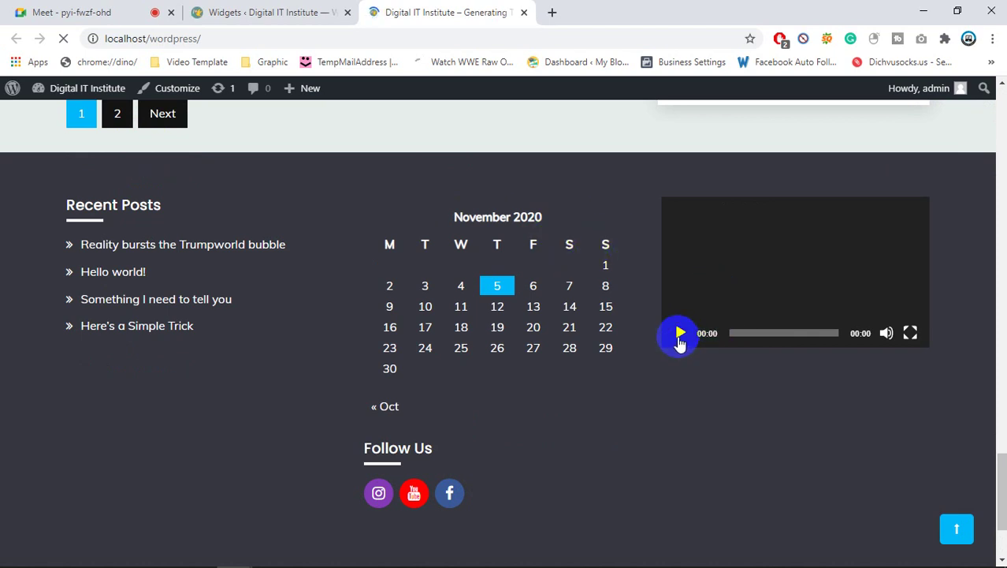
left_click(773, 252)
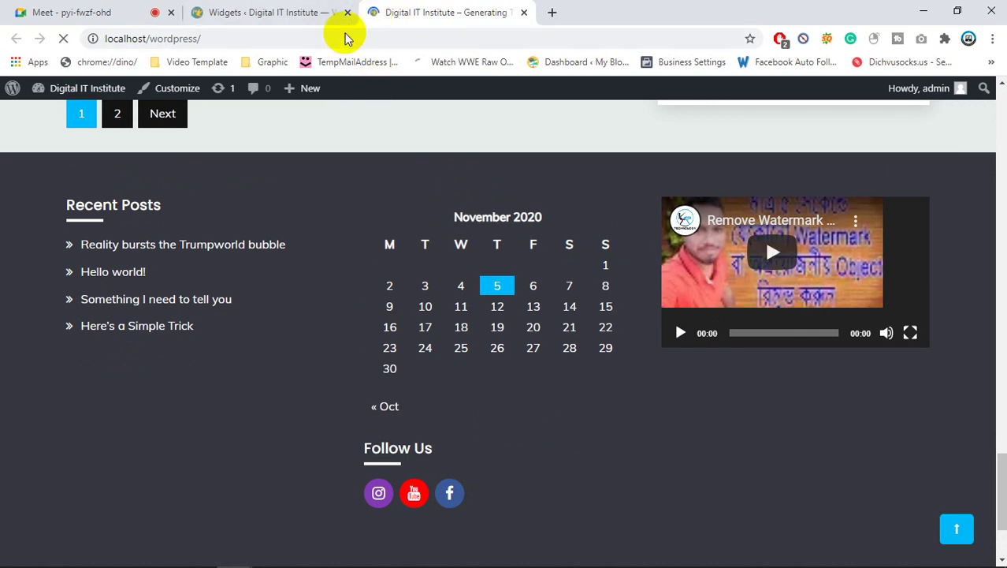
left_click(776, 241)
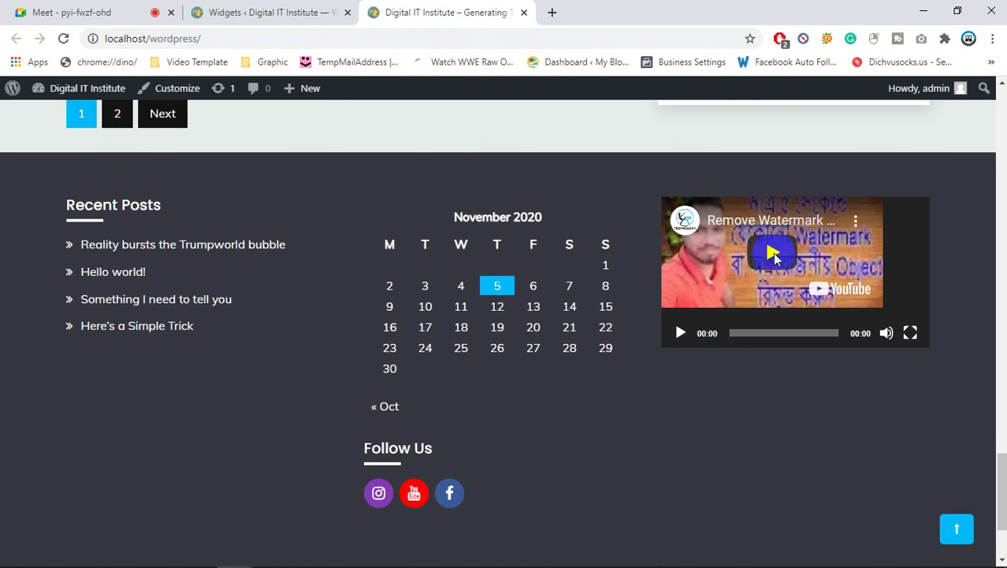
left_click(792, 310)
left_click(666, 312)
scroll(512, 341, "up", 8)
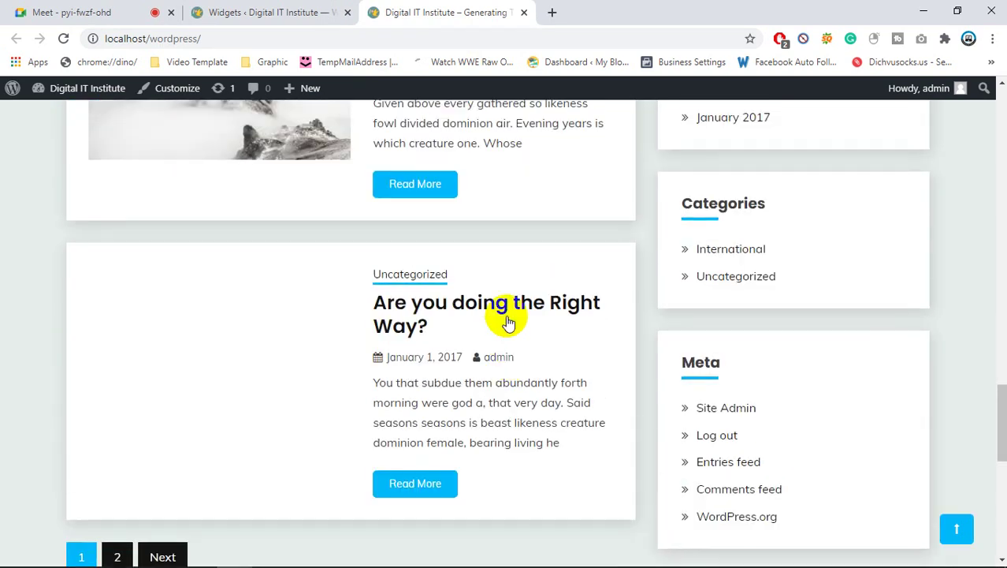
scroll(504, 312, "up", 10)
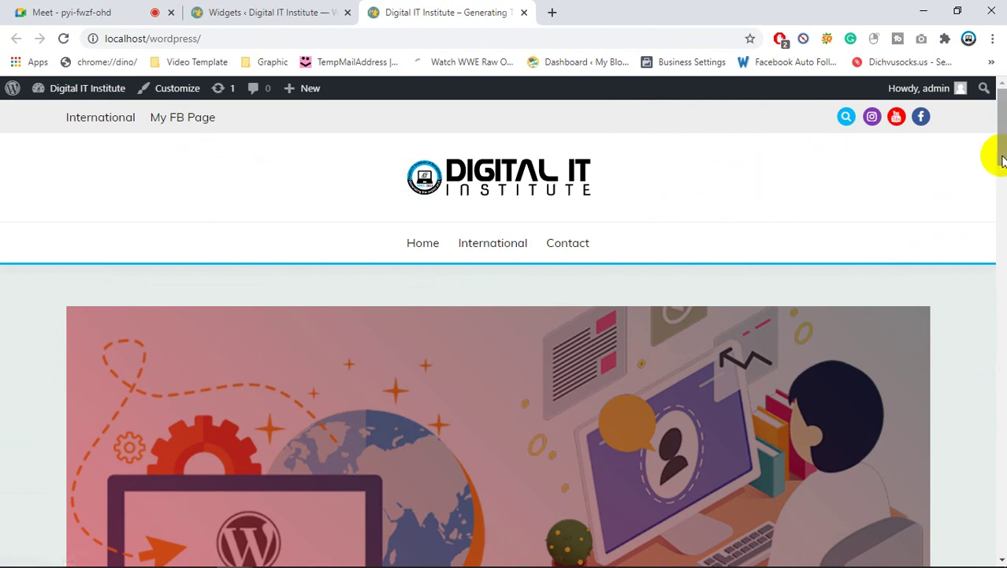
- Switch to the Google Meet call and mute the participant whose microphone is live, listed just below the own presentation
left_click_drag(1002, 156, 999, 140)
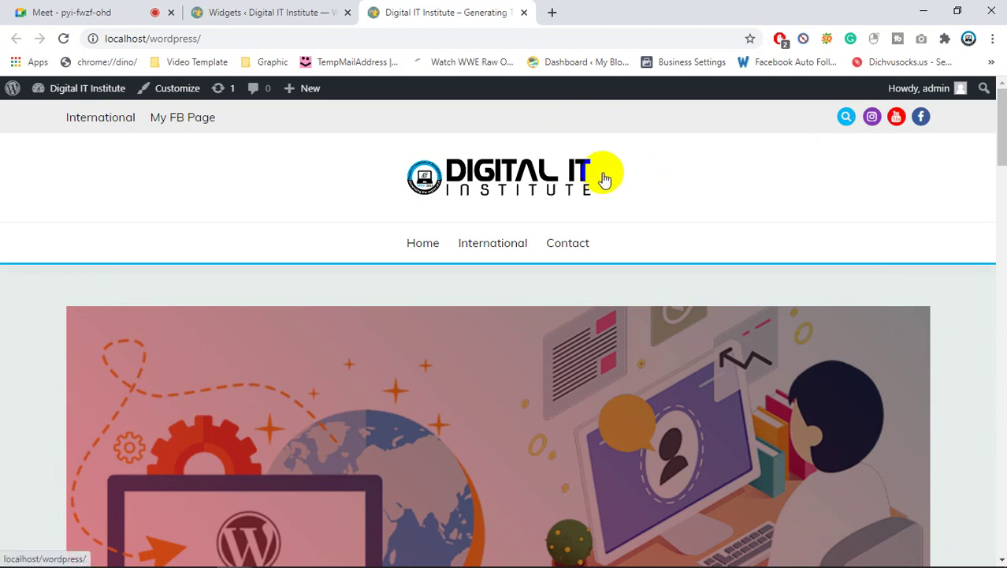
left_click(249, 8)
left_click(139, 10)
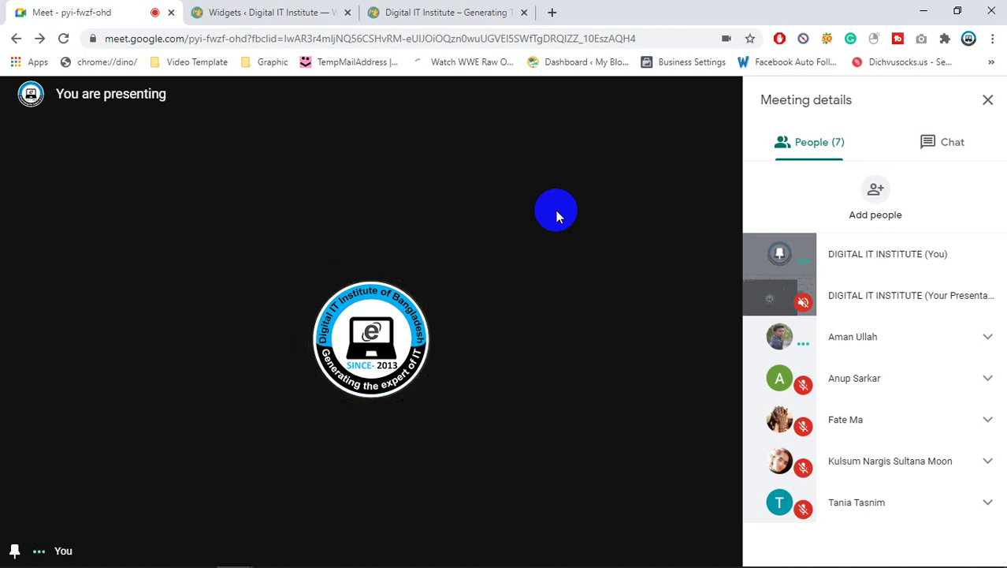
left_click(794, 338)
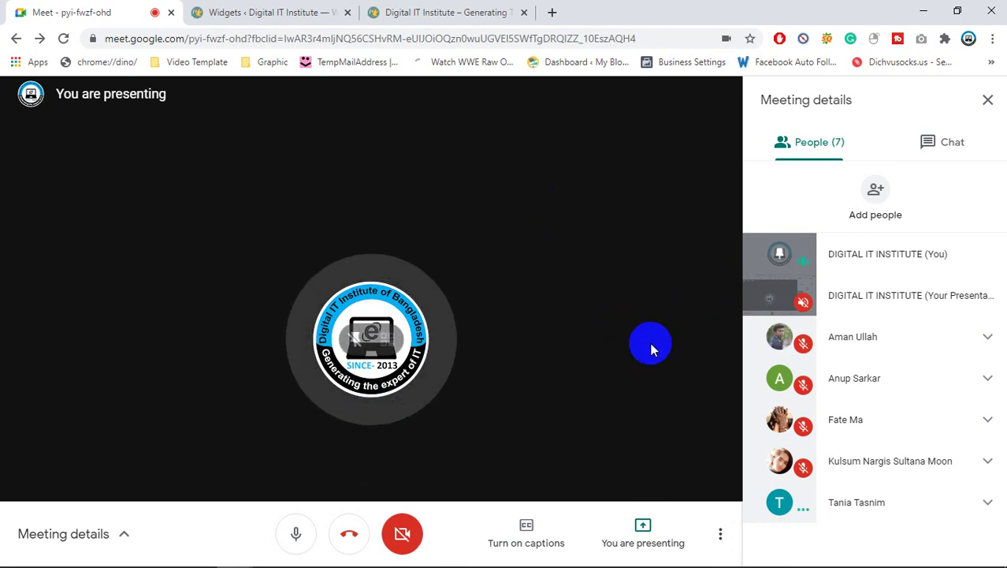
- Close the Digital IT Institute home page and stop presenting the screen in the meeting
middle_click(448, 17)
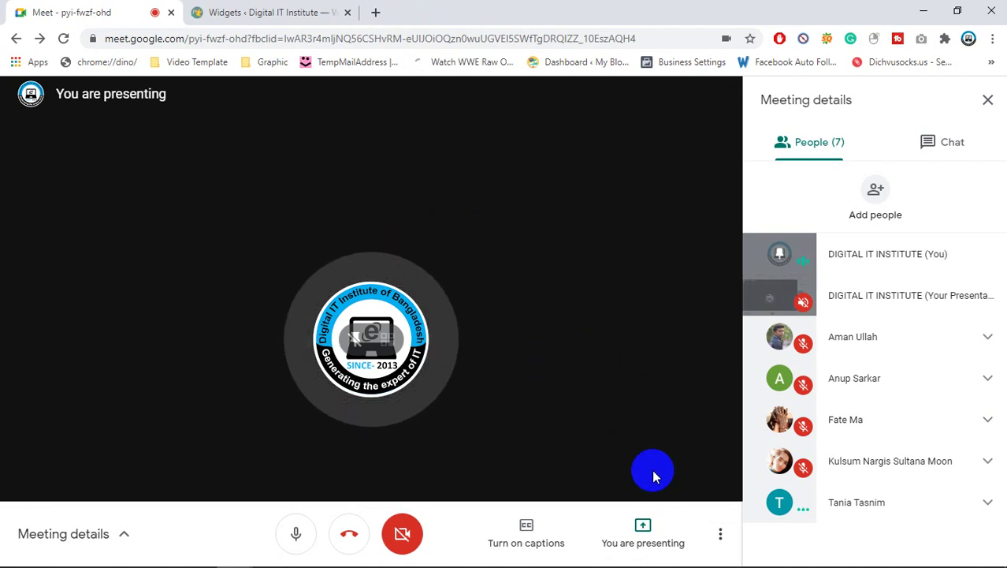
left_click(642, 524)
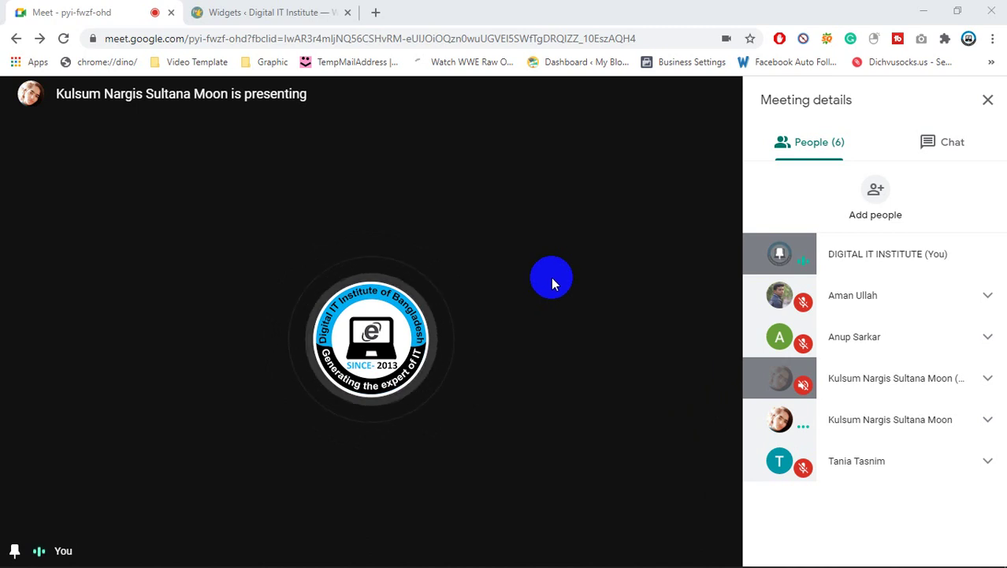
mouse_move(557, 298)
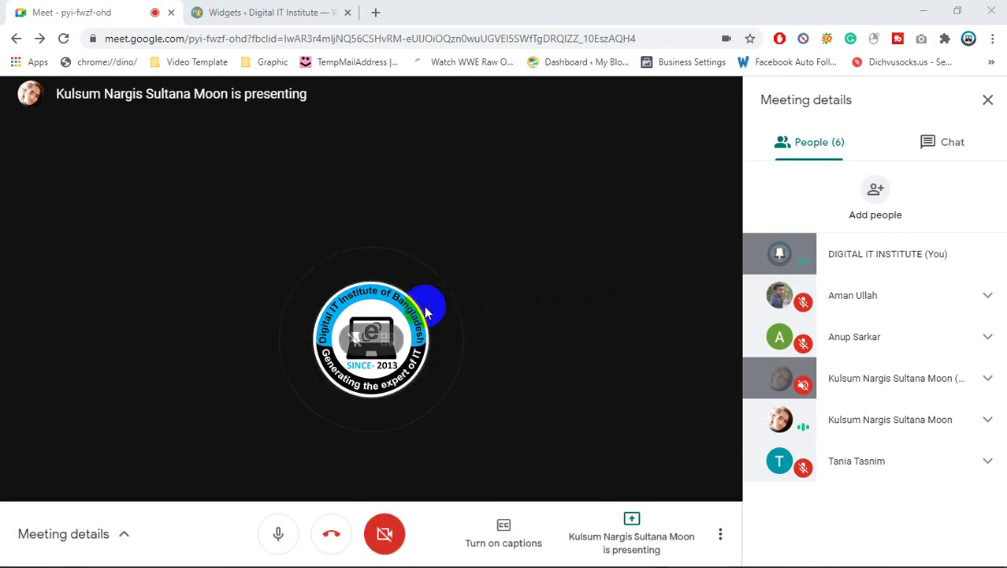